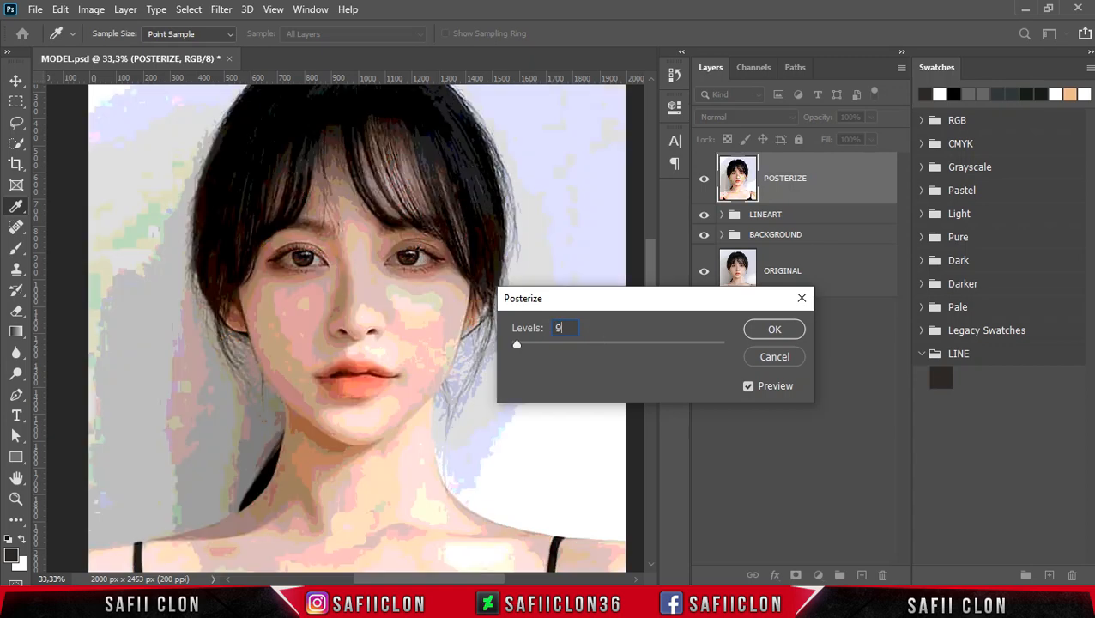
- Posterize the POSTERIZE layer with 14 levels
drag(564, 327, 546, 329)
text(13)
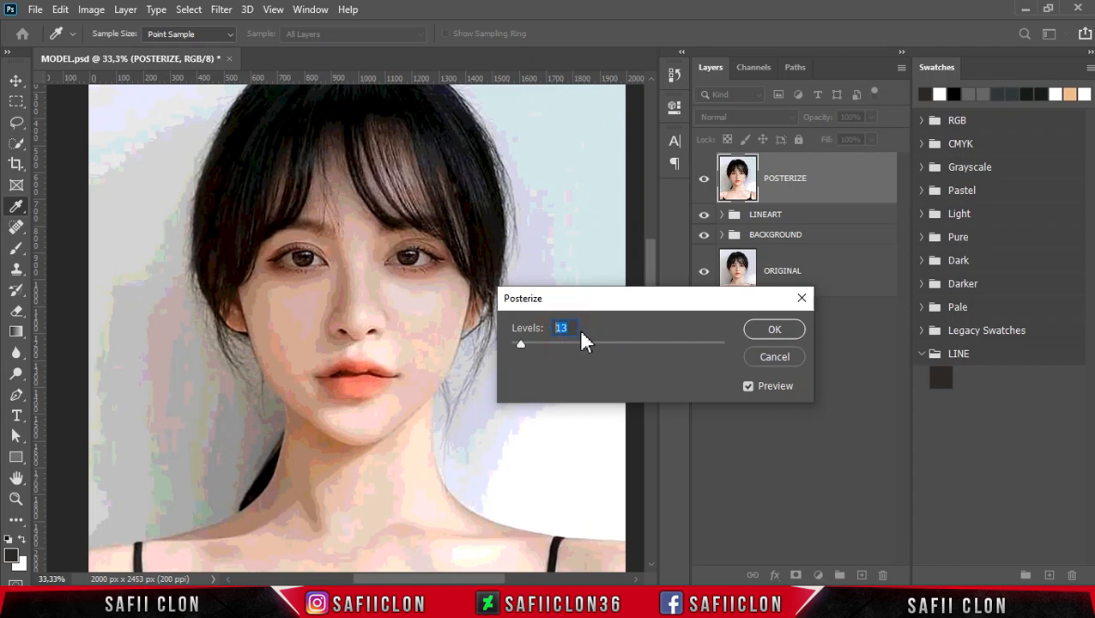
text(4)
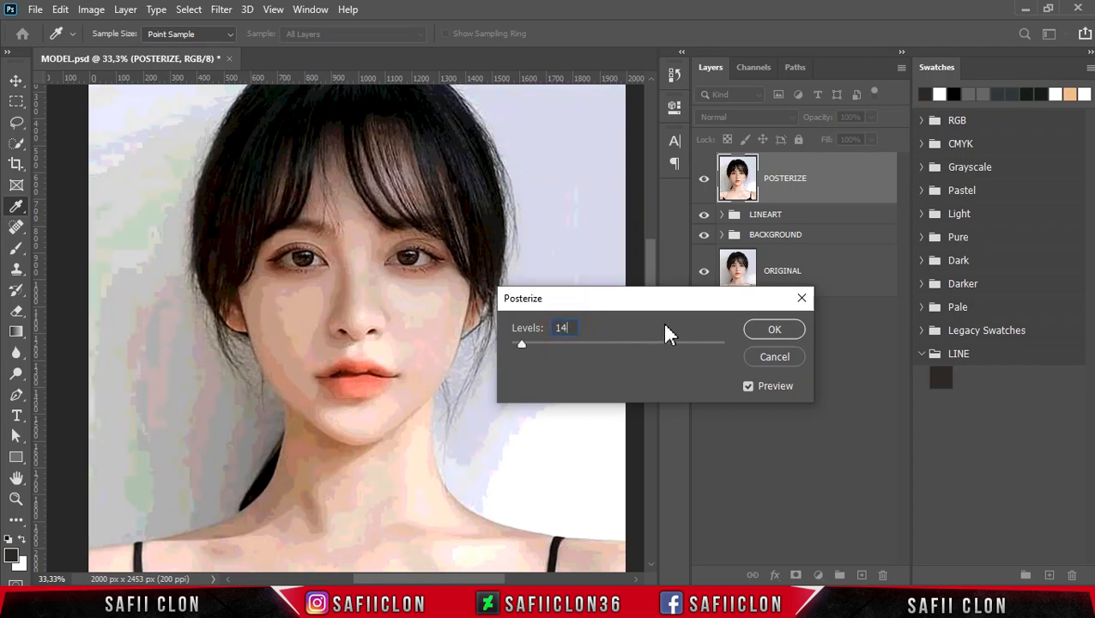
click(770, 331)
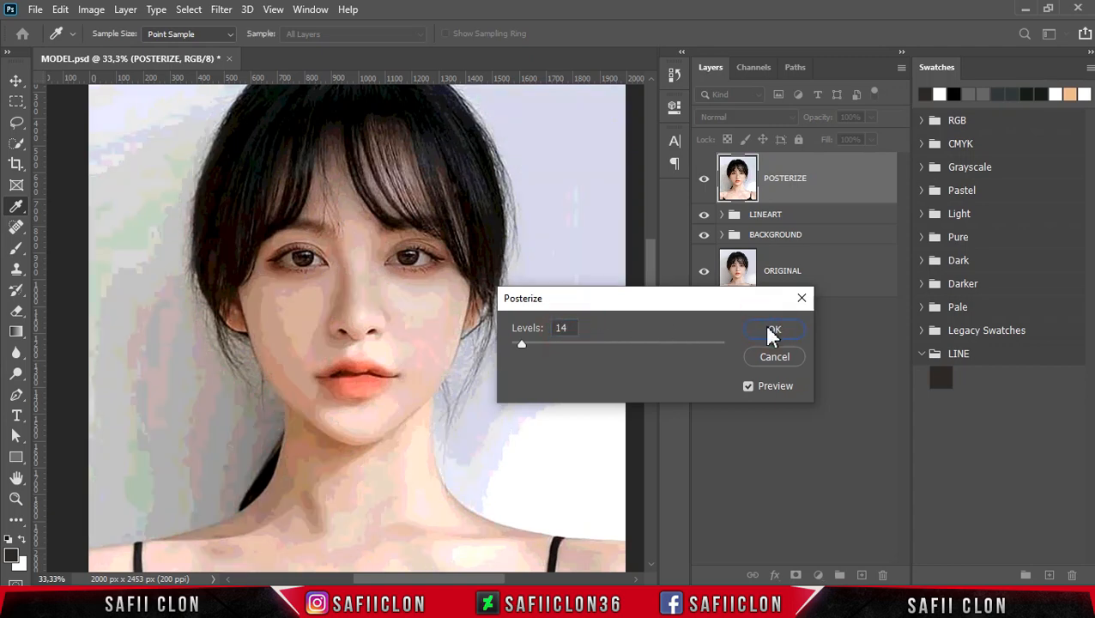
- Select the BACKGROUND group and set up the Pen tool in Shape mode with the New Layer path operation
key(p)
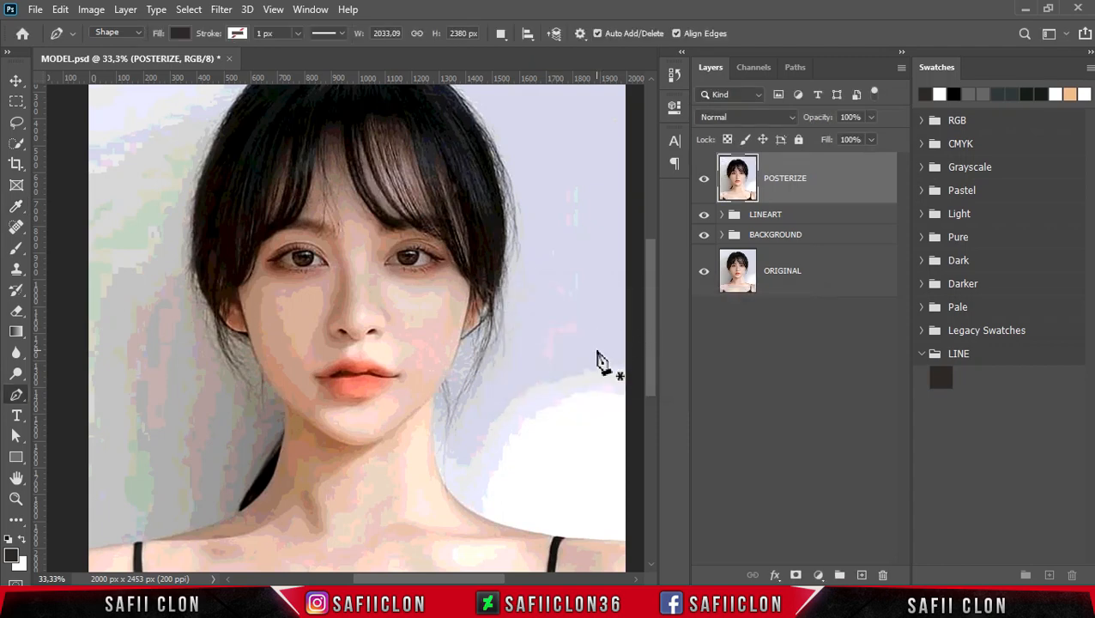
click(831, 243)
right_click(18, 398)
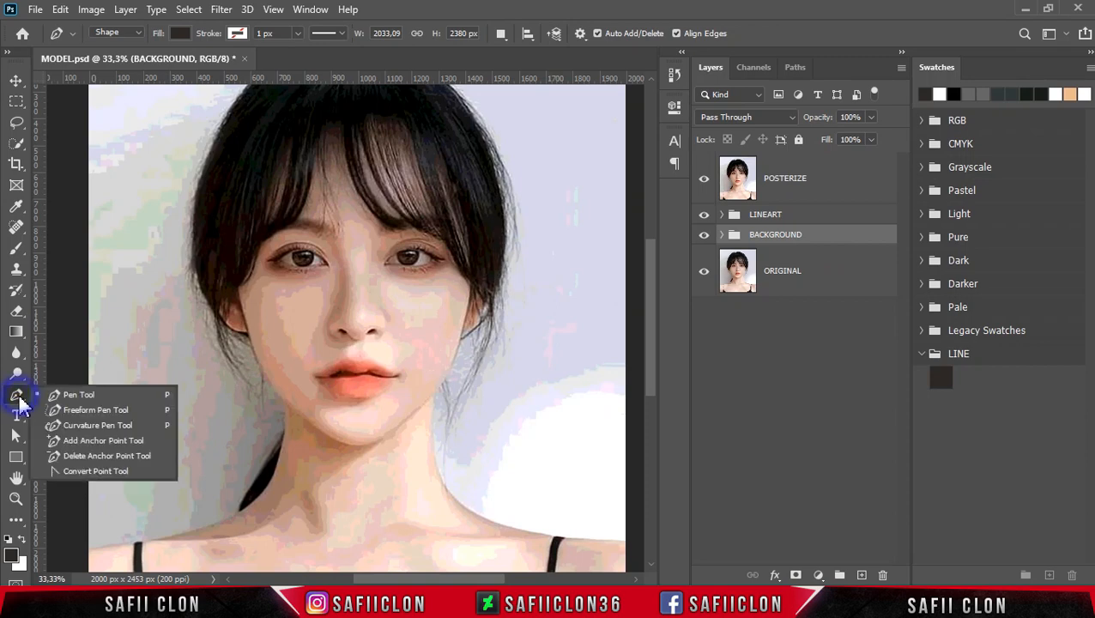
click(70, 394)
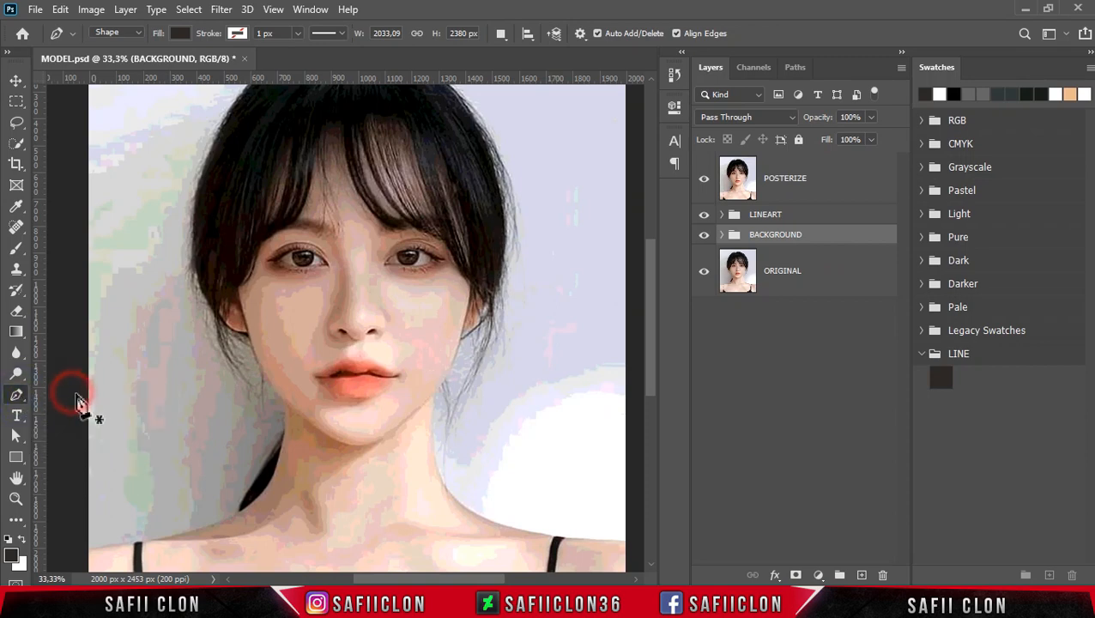
click(138, 34)
click(125, 46)
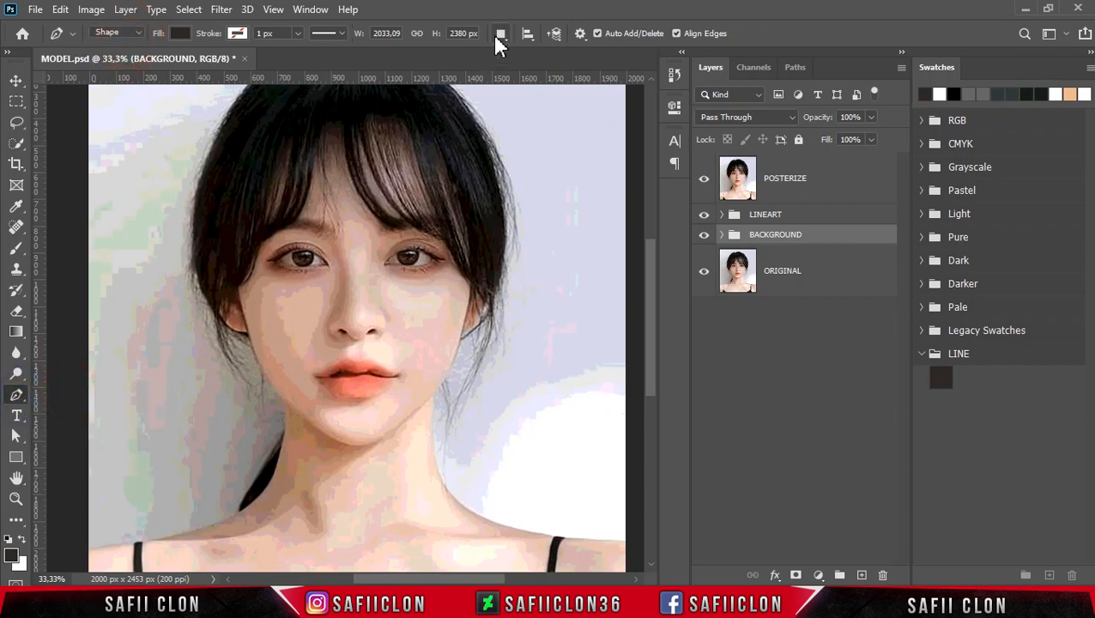
click(500, 34)
click(517, 56)
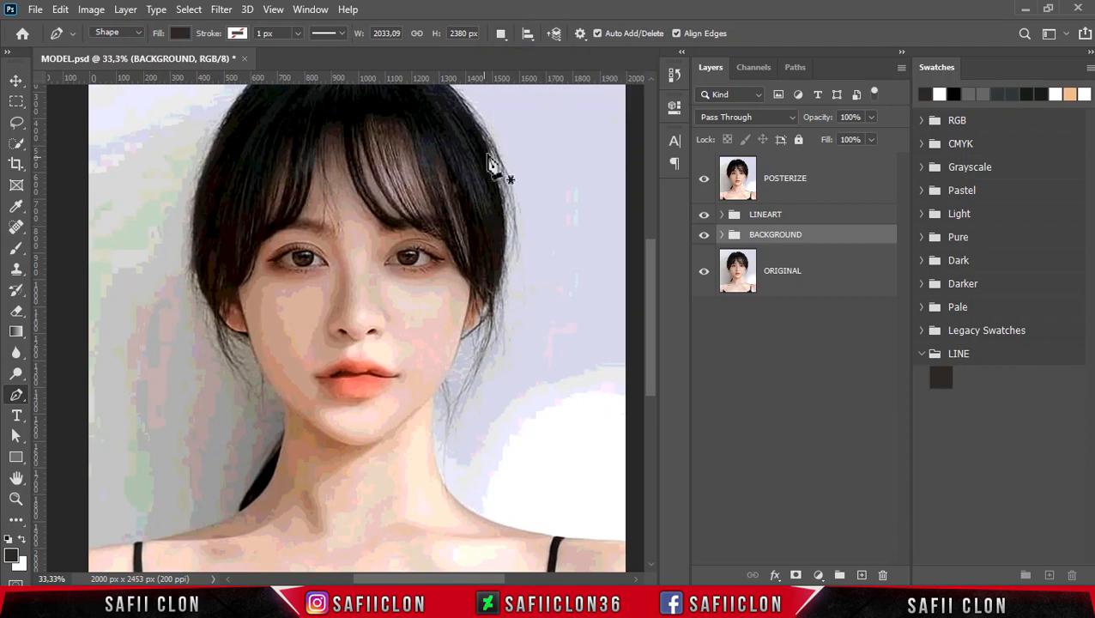
- Hide the POSTERIZE layer and start a pen shape along the lower lid at the inner corner of the right-hand eye
key(ctrl+plus)
key(ctrl+plus)
key(ctrl+plus)
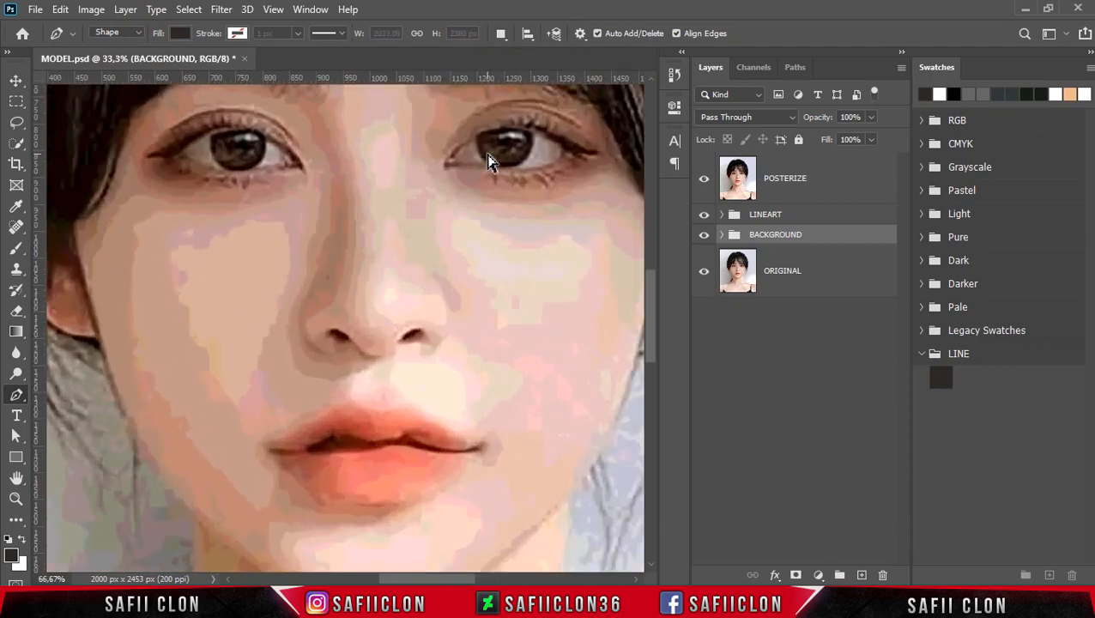
scroll(463, 258, up, 4)
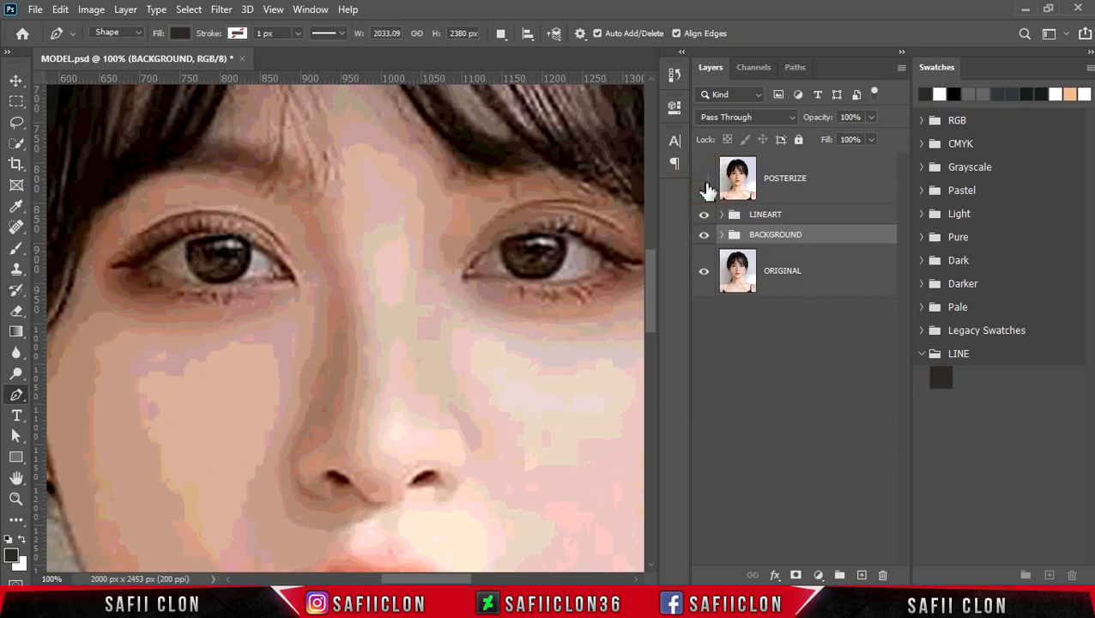
click(705, 182)
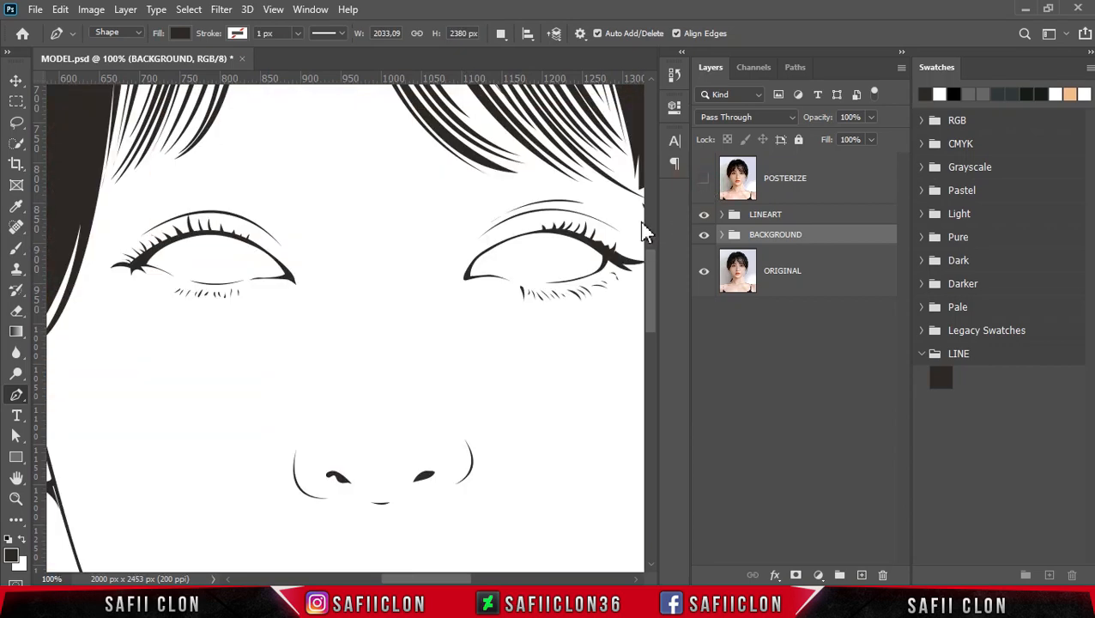
click(510, 282)
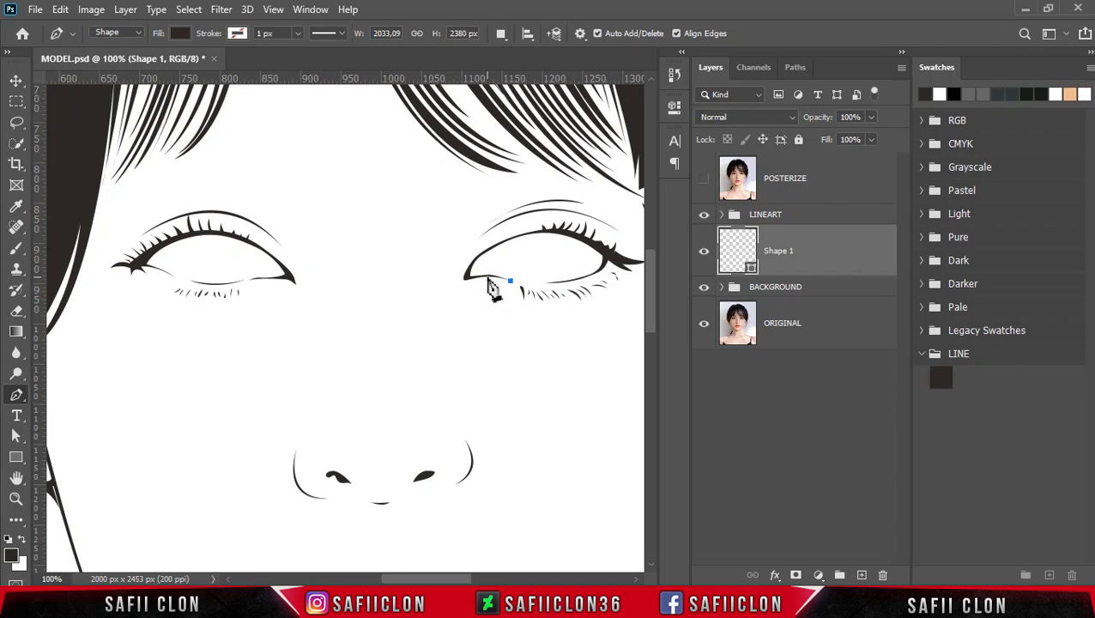
drag(470, 277, 454, 289)
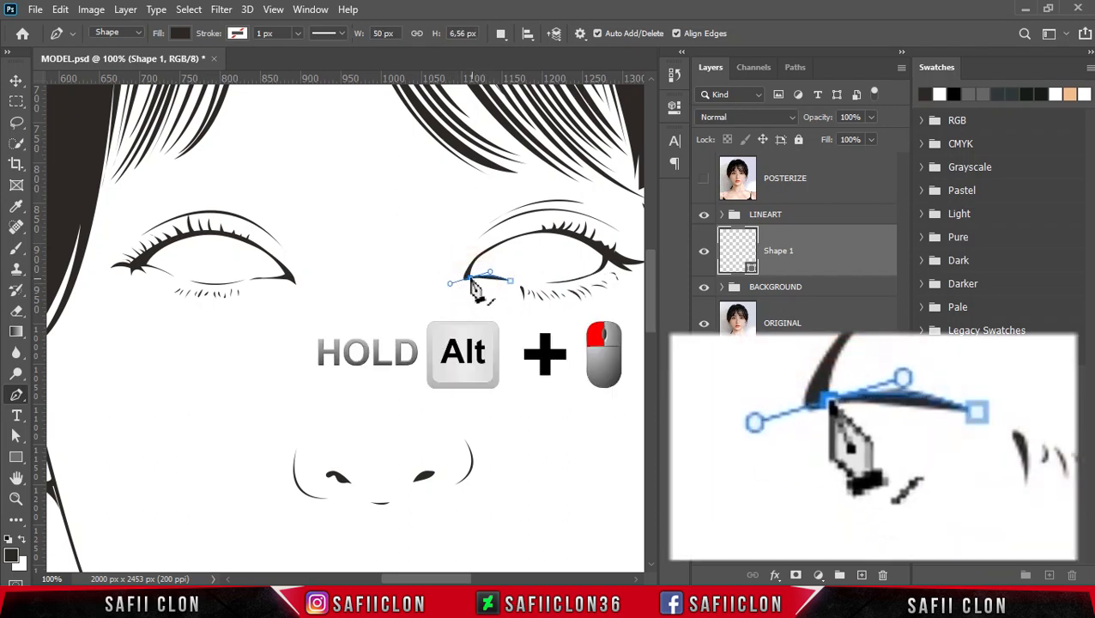
alt+click(467, 277)
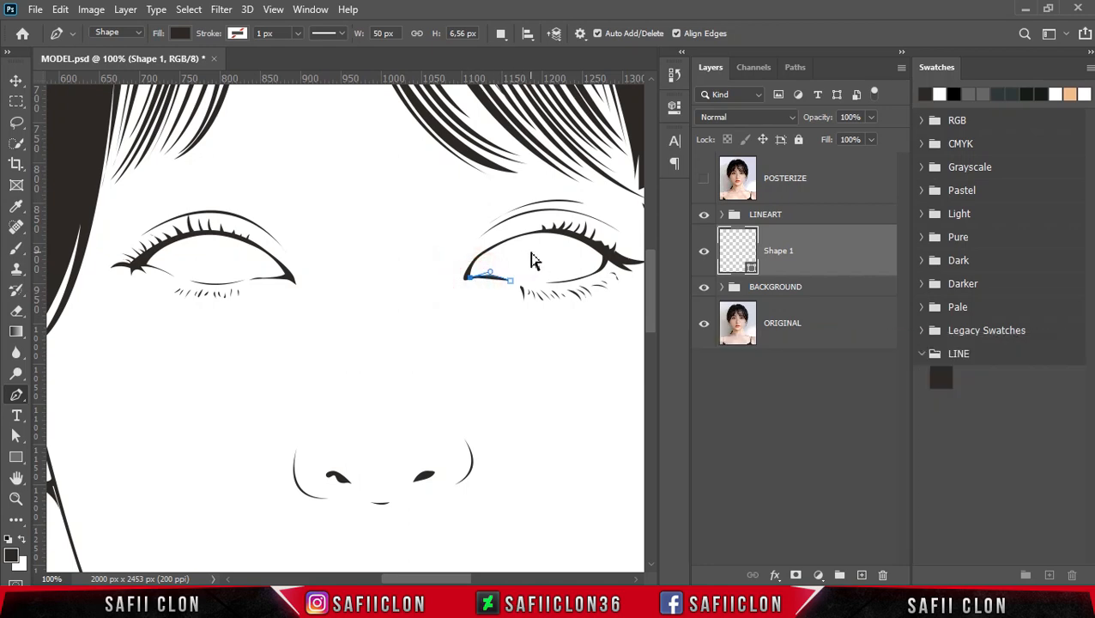
- Continue the shape along the upper eyelid of the right-hand eye and around its outer corner
key(ctrl+plus)
drag(438, 577, 460, 578)
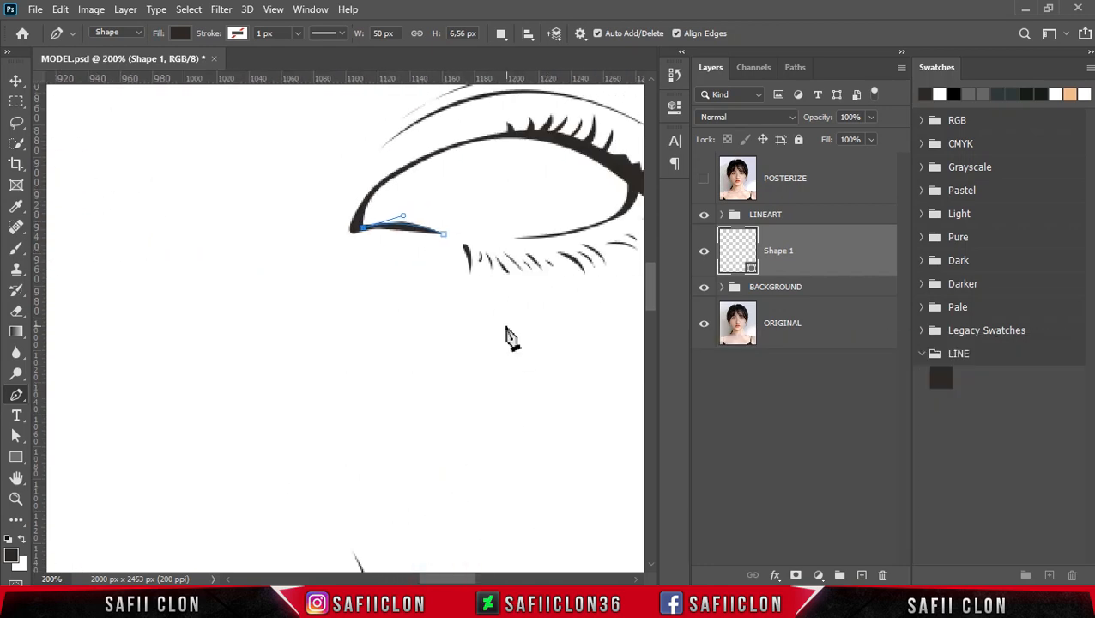
scroll(429, 344, up, 2)
drag(391, 255, 430, 229)
drag(530, 213, 577, 221)
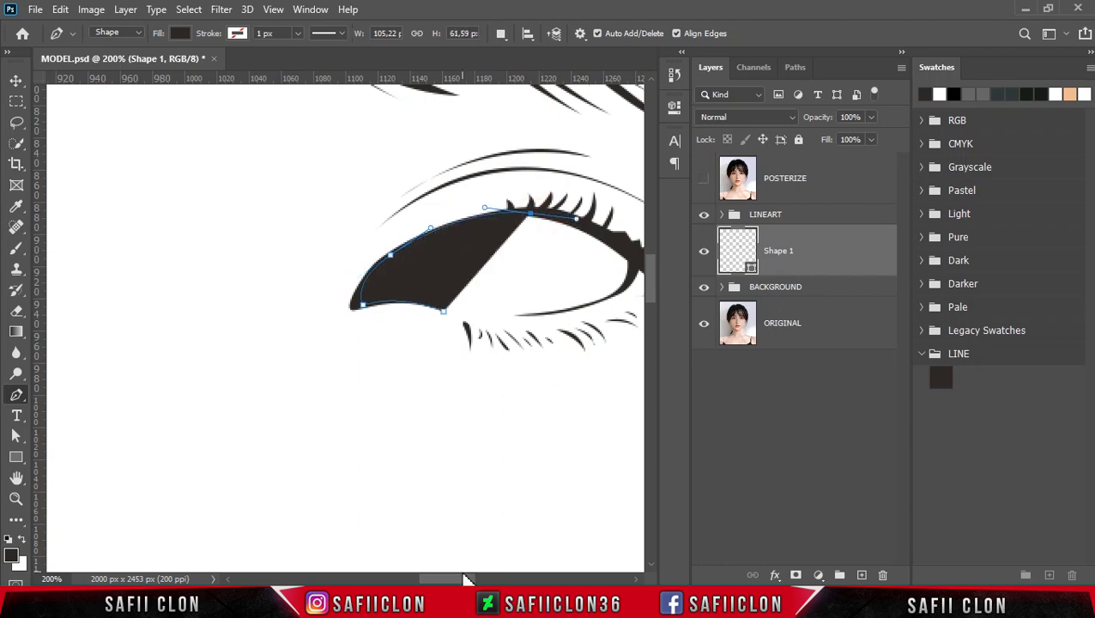
drag(464, 580, 477, 579)
drag(497, 256, 502, 273)
click(494, 275)
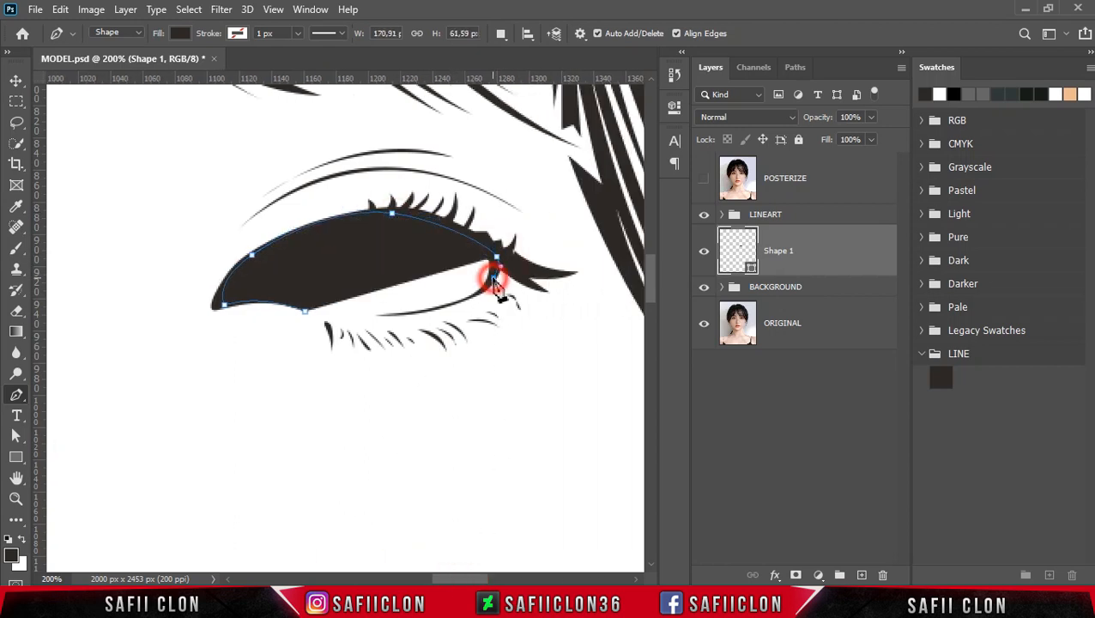
- Close the right-hand eye shape along the lower lid, showing the POSTERIZE layer as reference and hiding it again
drag(382, 315, 298, 315)
alt+click(382, 315)
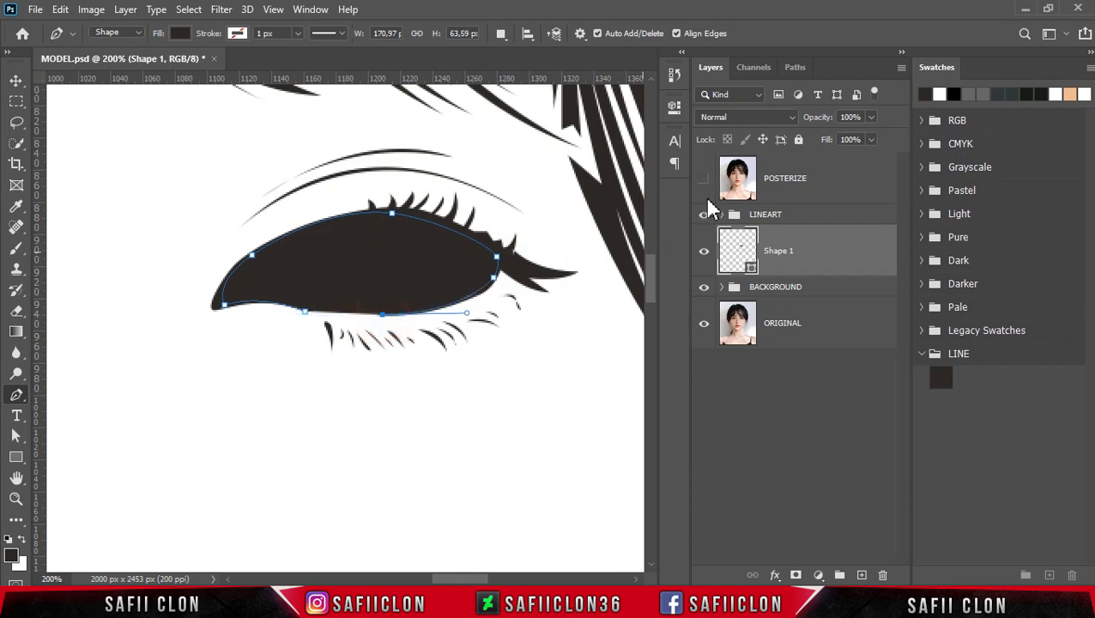
click(704, 182)
click(304, 313)
drag(274, 305, 275, 306)
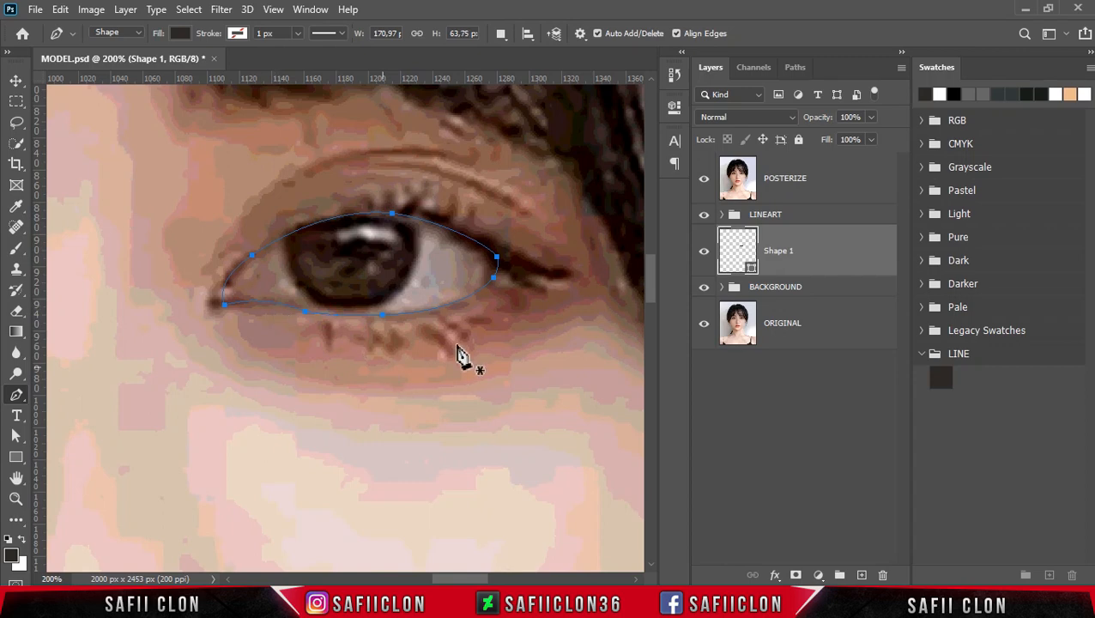
click(705, 181)
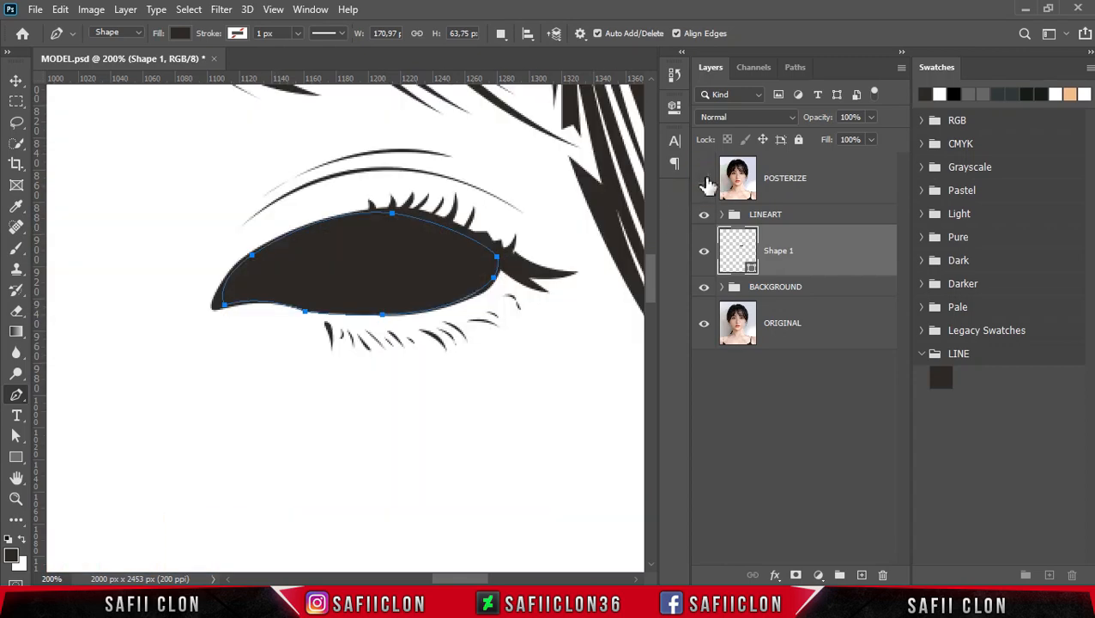
- Set the path operation to Combine Shapes and trace the left-hand eye's upper lid from inner to outer corner
click(501, 37)
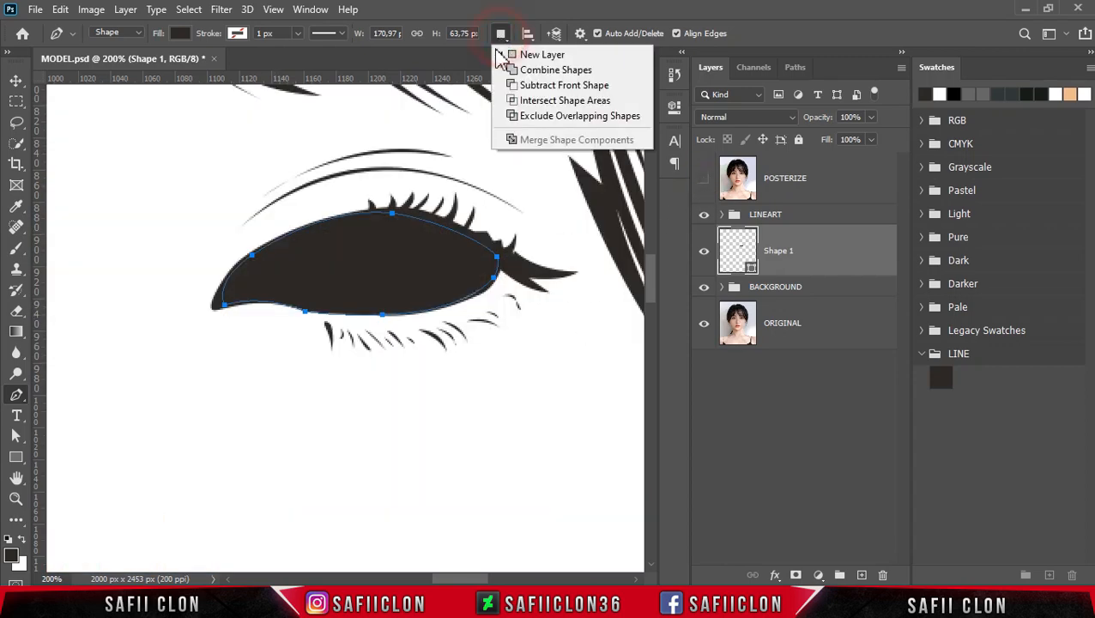
click(540, 74)
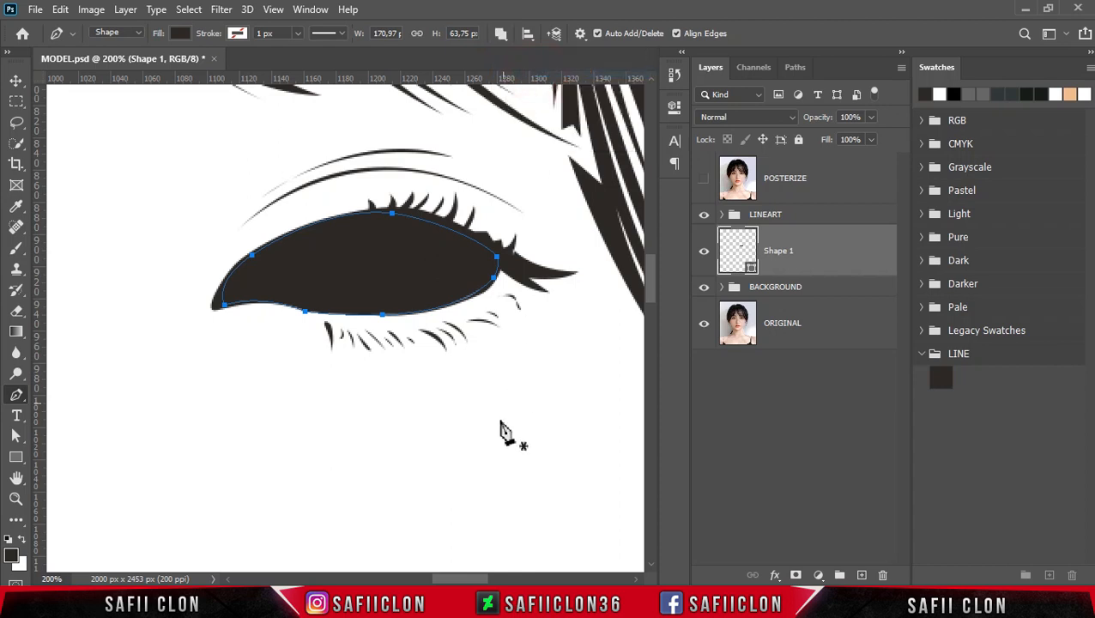
drag(470, 578, 421, 577)
scroll(409, 473, up, 4)
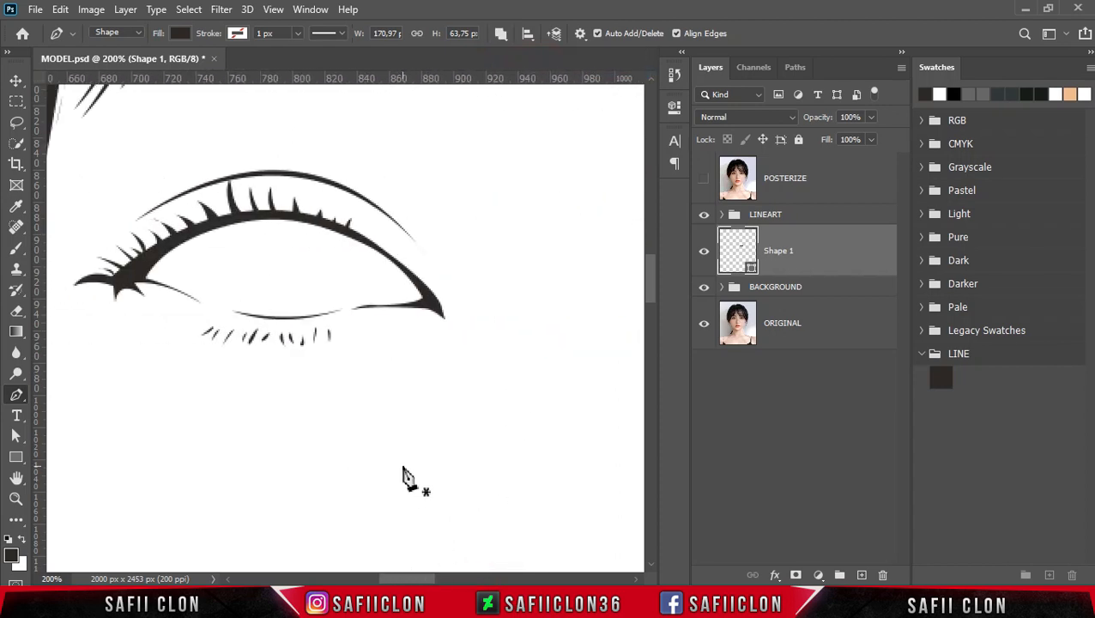
click(428, 372)
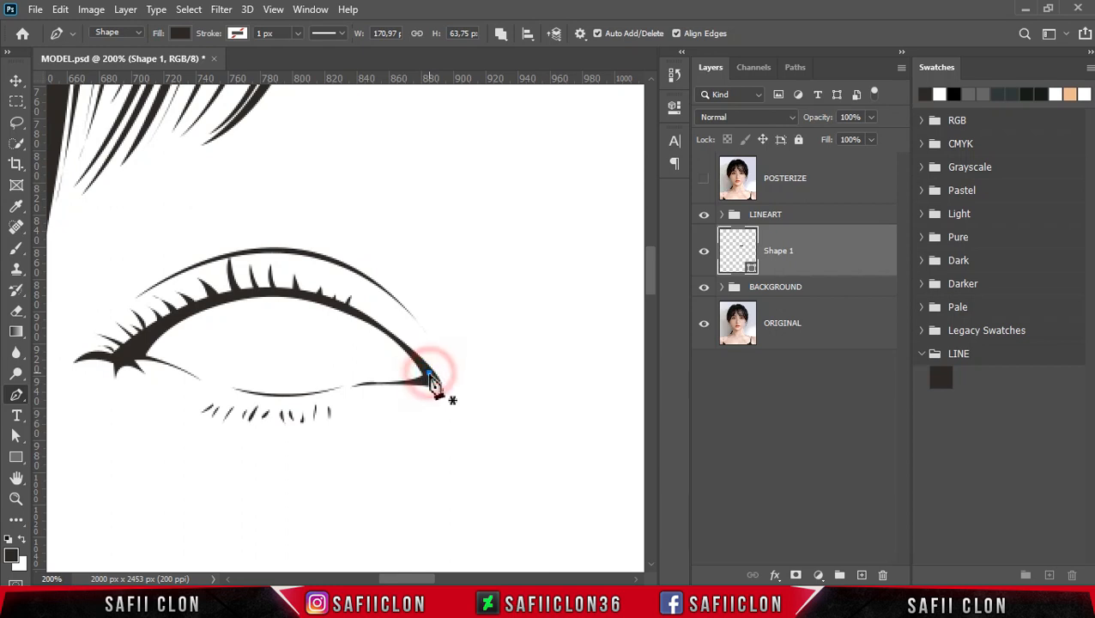
click(296, 293)
drag(135, 352, 104, 386)
alt+click(136, 353)
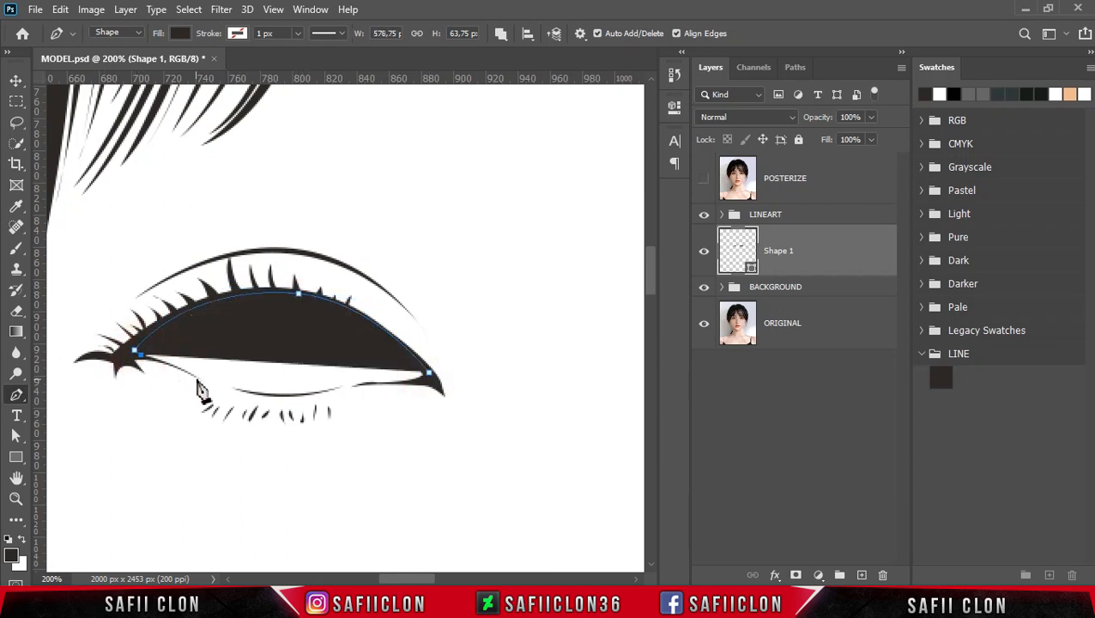
- Trace the lower lid of the left-hand eye back to the inner corner and close the shape, checking against the POSTERIZE layer
click(200, 378)
click(704, 177)
drag(248, 398, 264, 395)
click(703, 178)
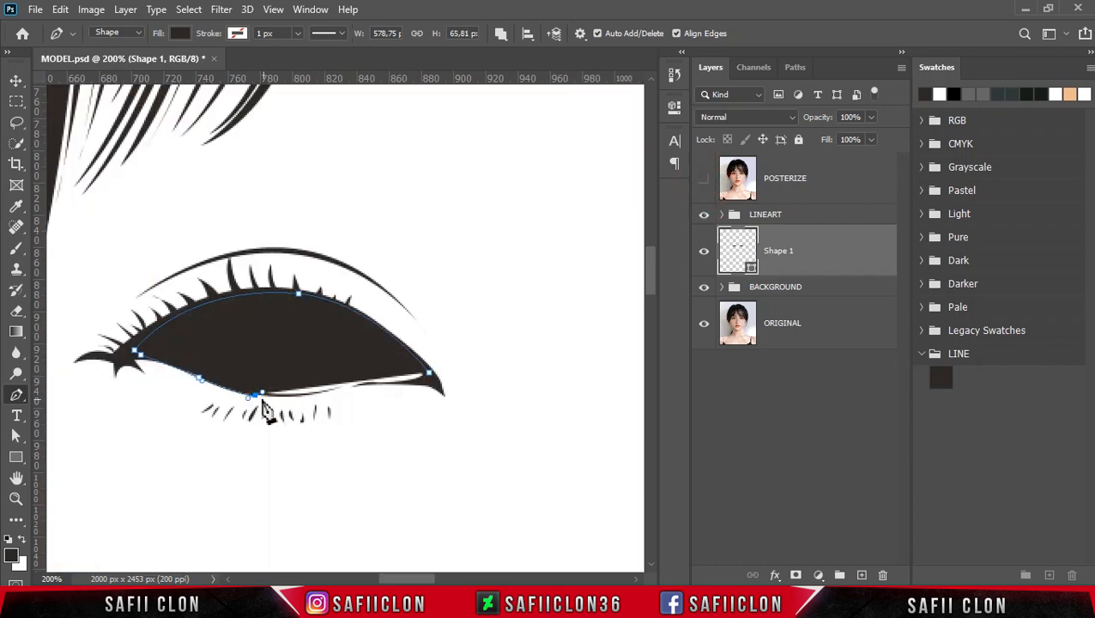
drag(344, 386, 402, 384)
click(428, 372)
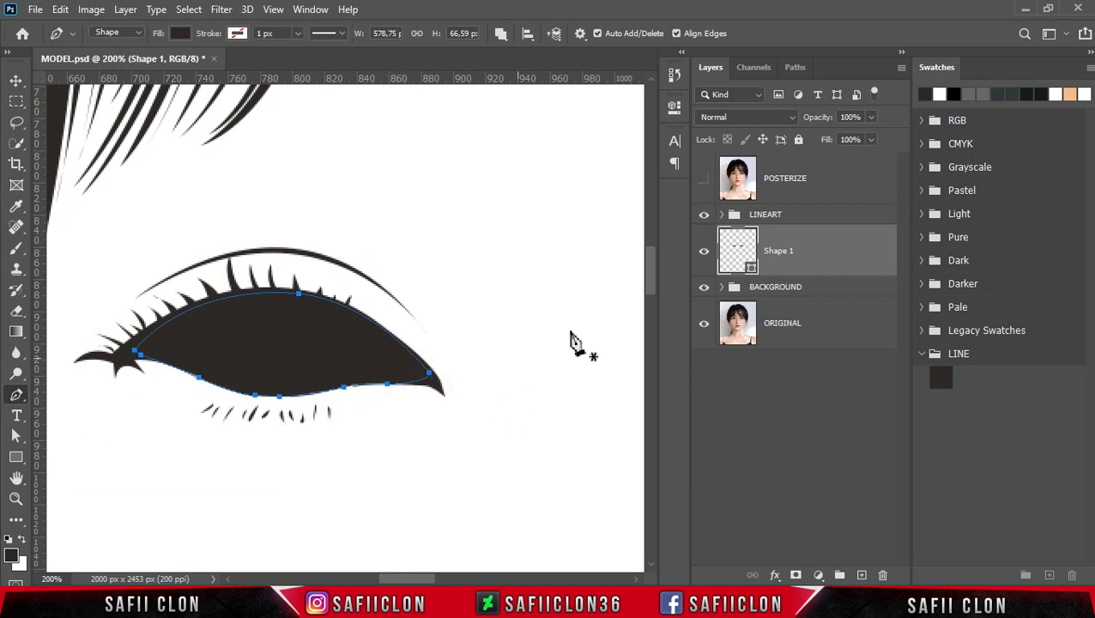
- Import the EYES.aco swatches and expand the EYES swatch group
click(1090, 68)
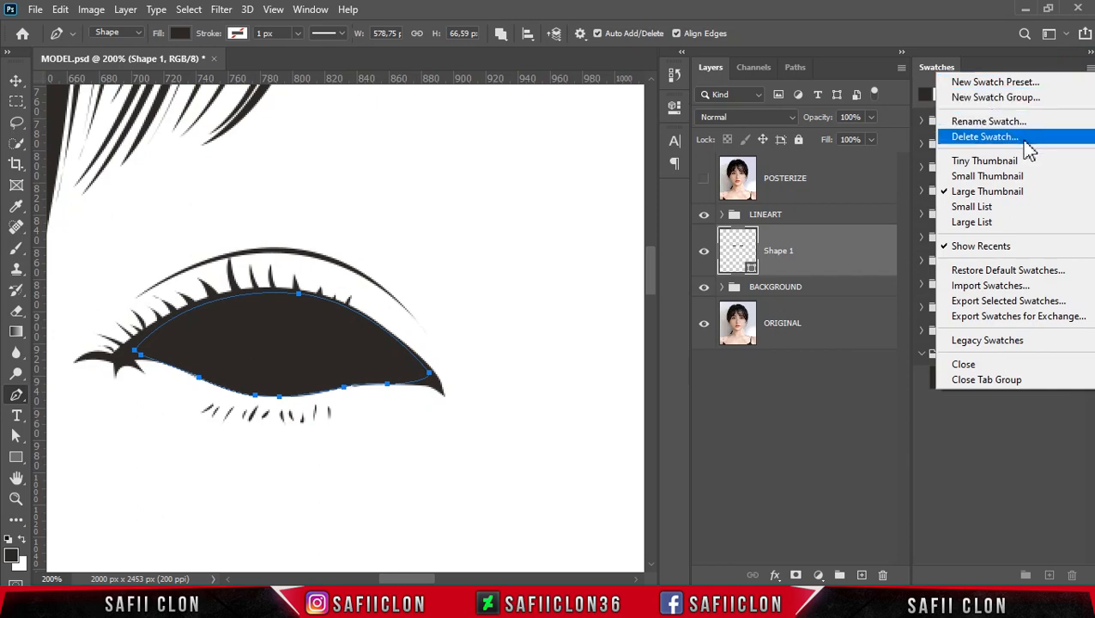
click(1002, 287)
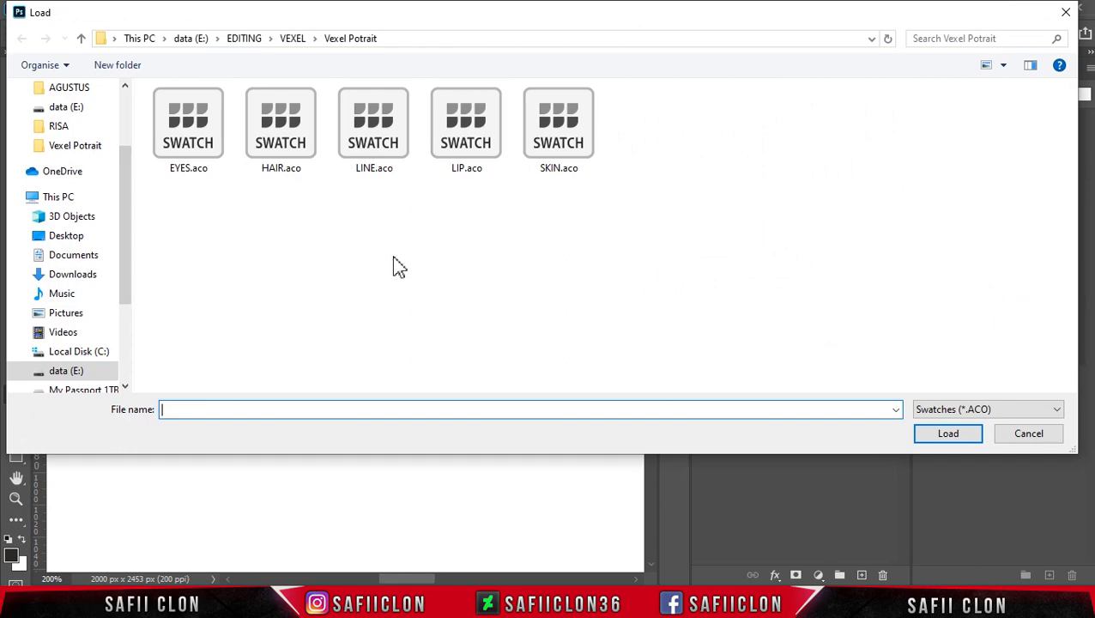
click(200, 146)
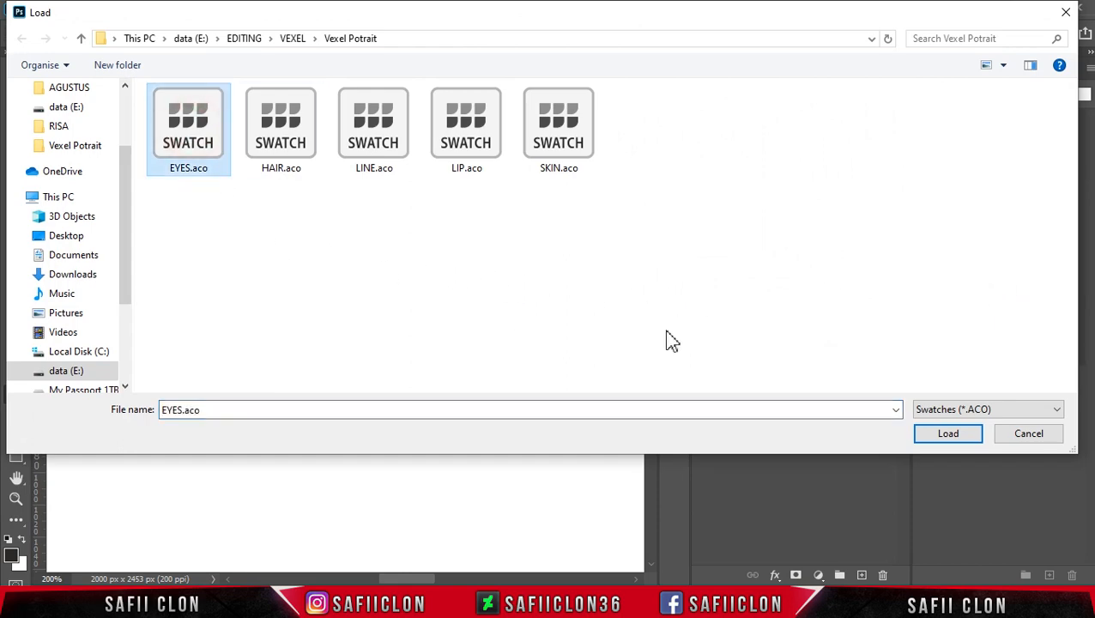
click(977, 434)
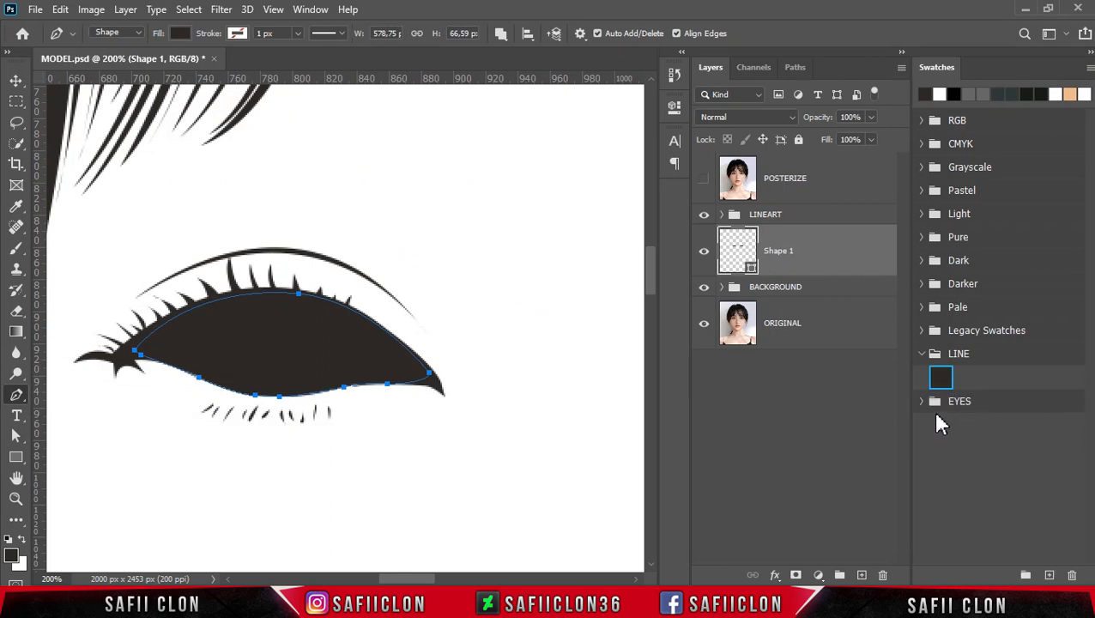
click(920, 402)
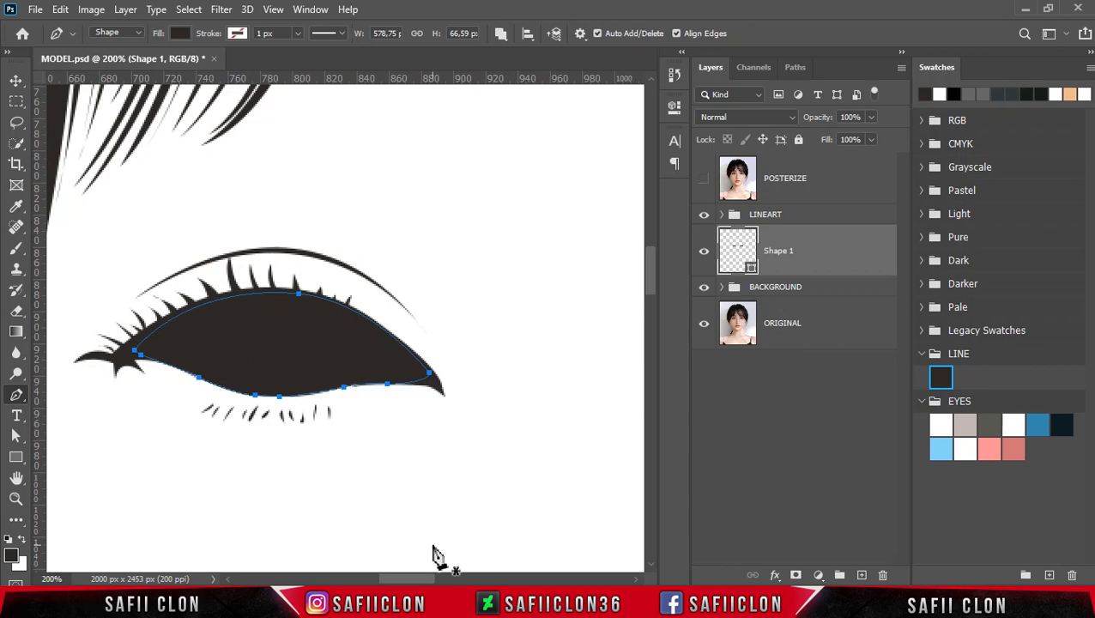
- Recolour the Shape 1 eye shapes with the white ffffff swatch from the EYES group
key(ctrl+minus)
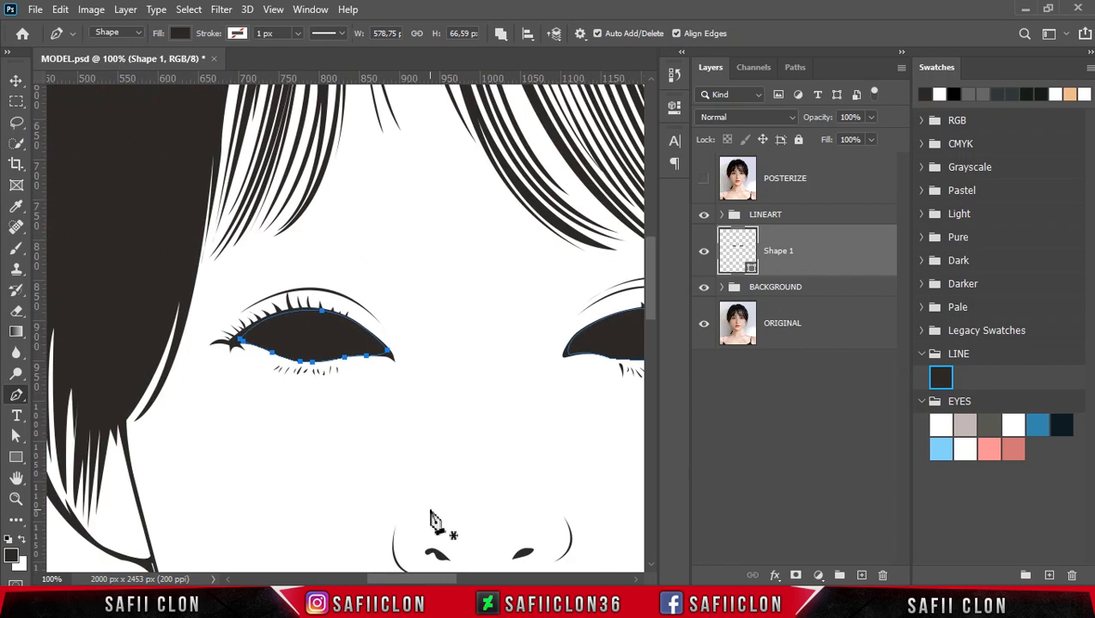
drag(442, 581, 469, 582)
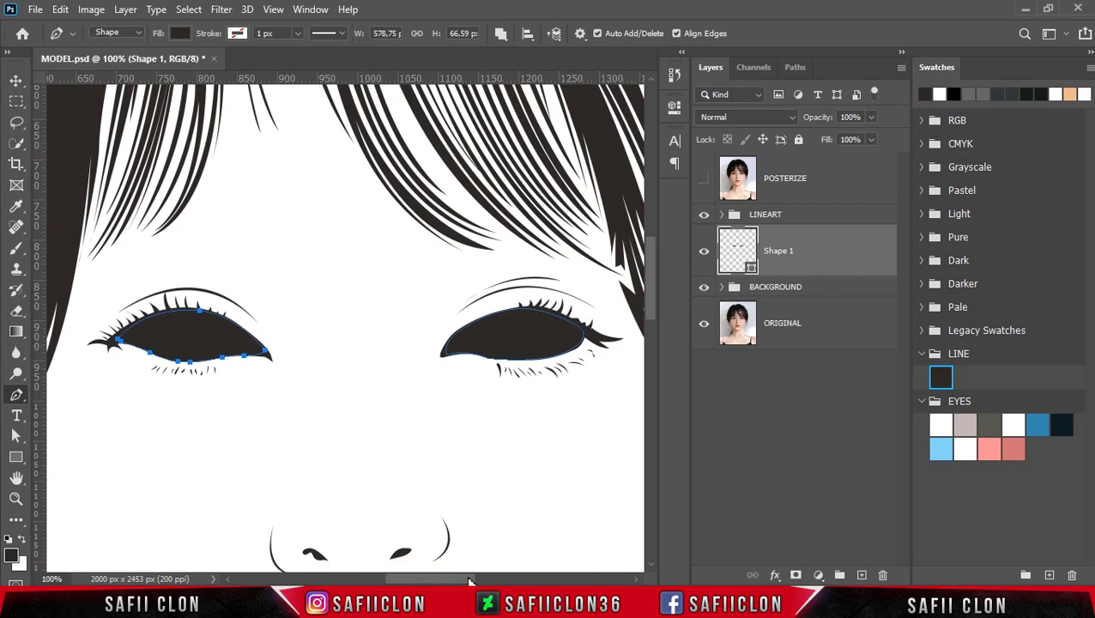
click(752, 272)
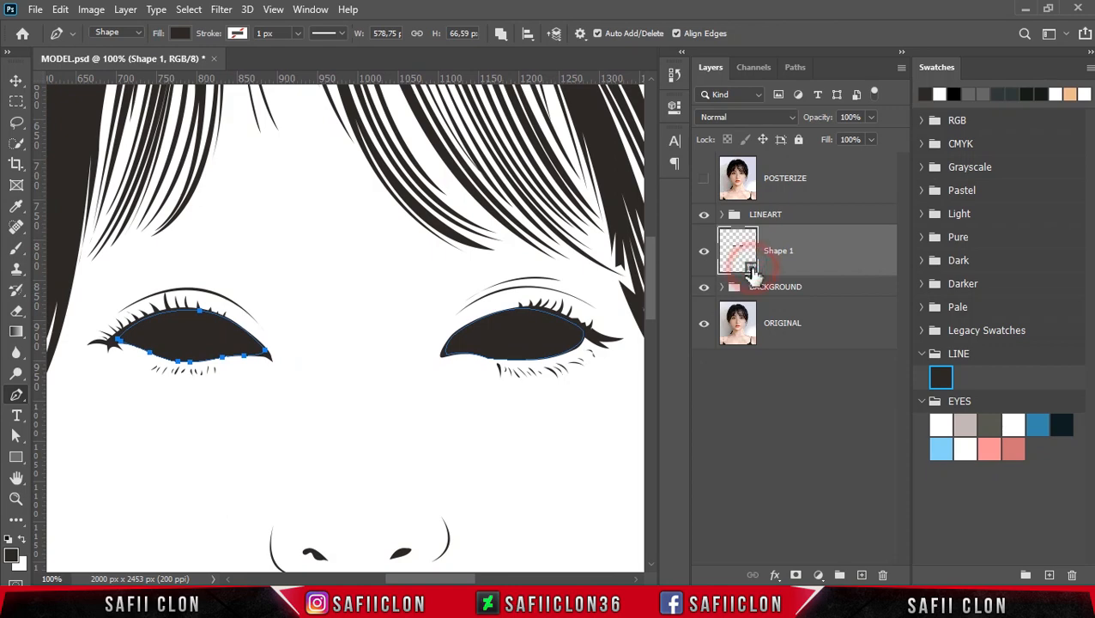
double_click(752, 272)
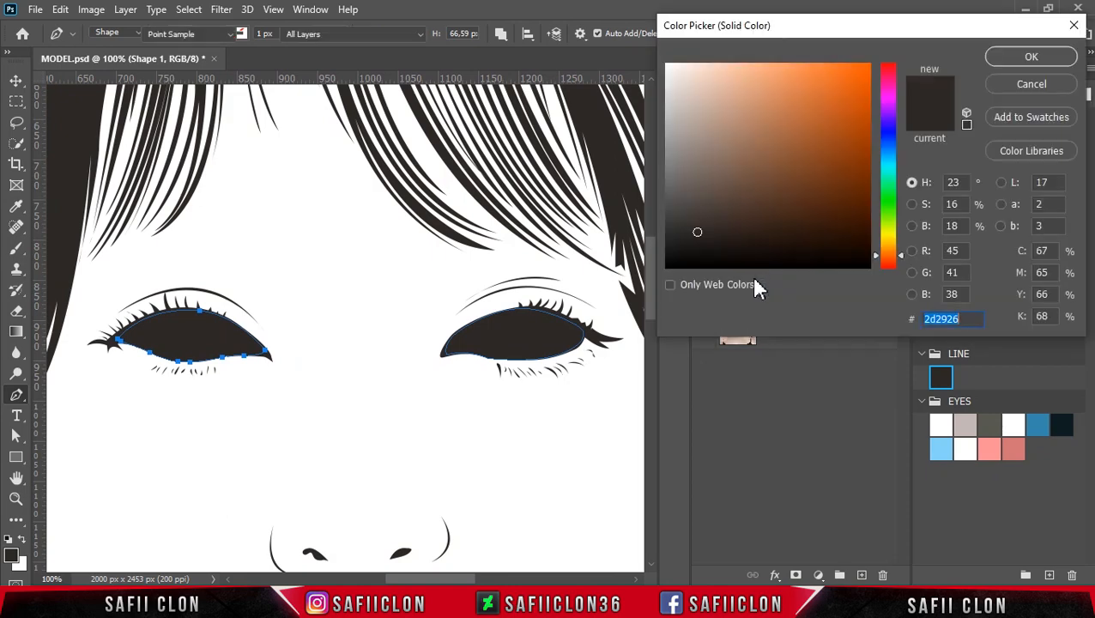
click(941, 423)
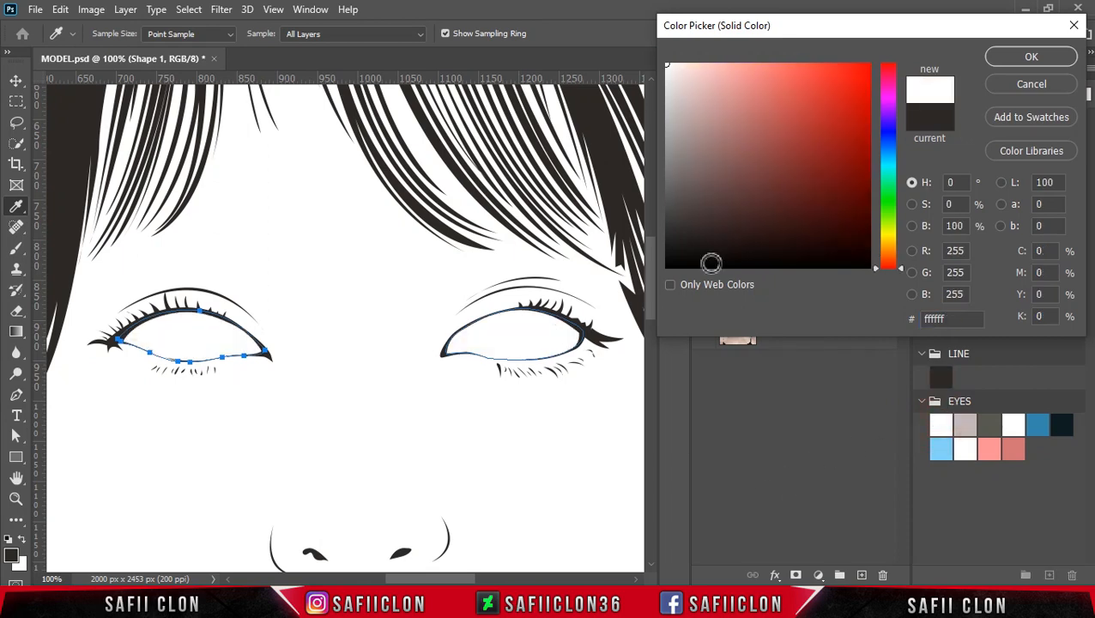
click(1030, 58)
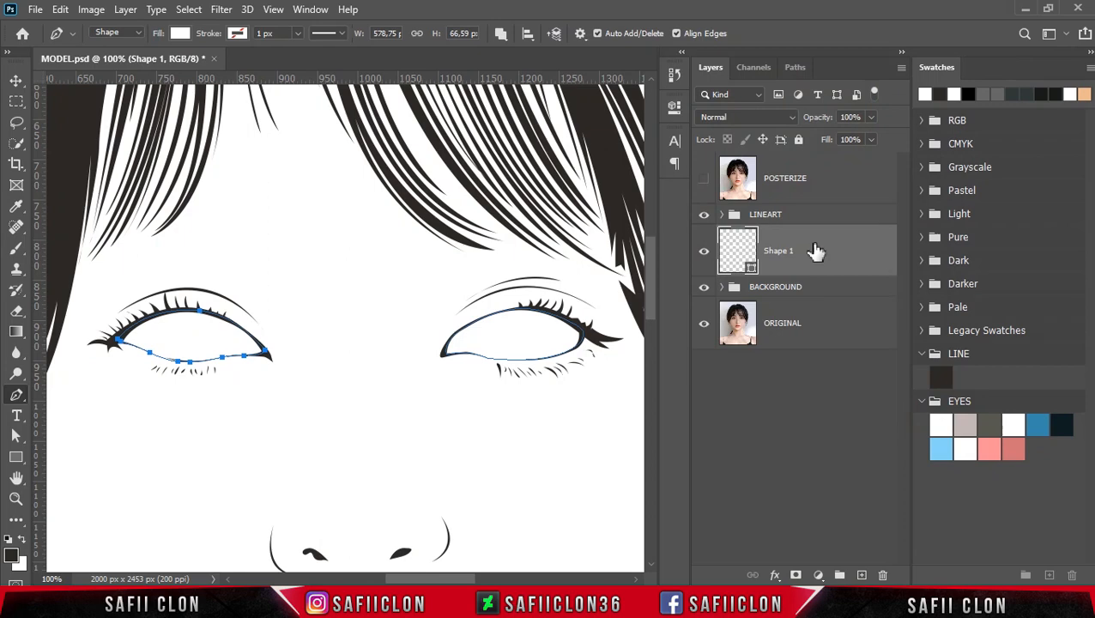
- Set the path operation to New Layer and trace the inner edge of the right-hand eye's shadow around the iris, with the POSTERIZE layer shown
click(704, 179)
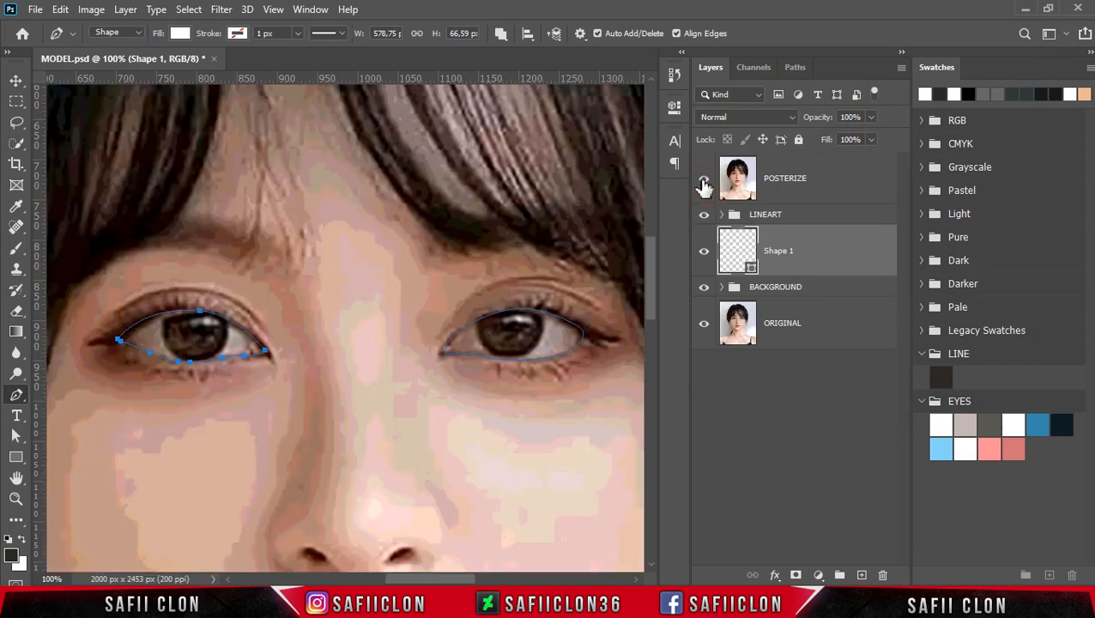
click(501, 34)
click(531, 55)
click(525, 362)
drag(553, 328, 529, 303)
alt+click(554, 328)
click(531, 330)
click(481, 332)
drag(467, 341, 475, 347)
click(494, 355)
- Run the shadow path loosely around the outside of the right-hand eye and close the shape
click(464, 375)
click(419, 323)
click(510, 263)
click(577, 276)
click(612, 311)
click(626, 351)
drag(581, 379, 552, 362)
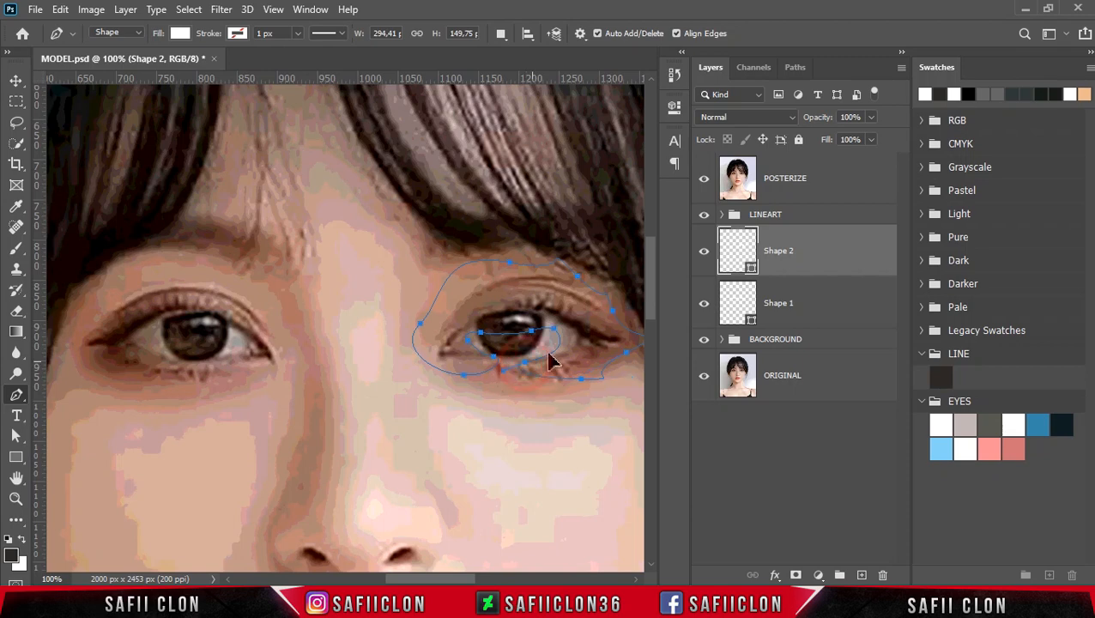
- Set the path operation to Combine Shapes, outline a matching shadow shape around the left-hand eye and hide the POSTERIZE layer
click(501, 33)
click(541, 69)
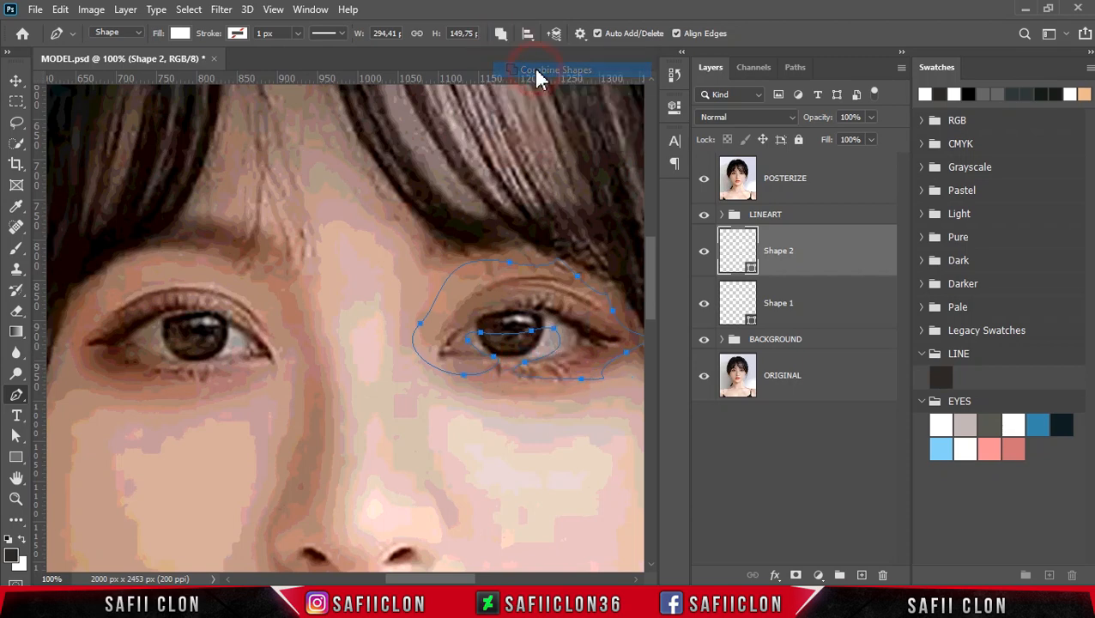
click(214, 364)
drag(234, 330, 203, 358)
drag(138, 379, 81, 308)
drag(94, 292, 239, 276)
drag(277, 285, 296, 333)
drag(300, 338, 234, 391)
drag(264, 385, 222, 358)
click(210, 394)
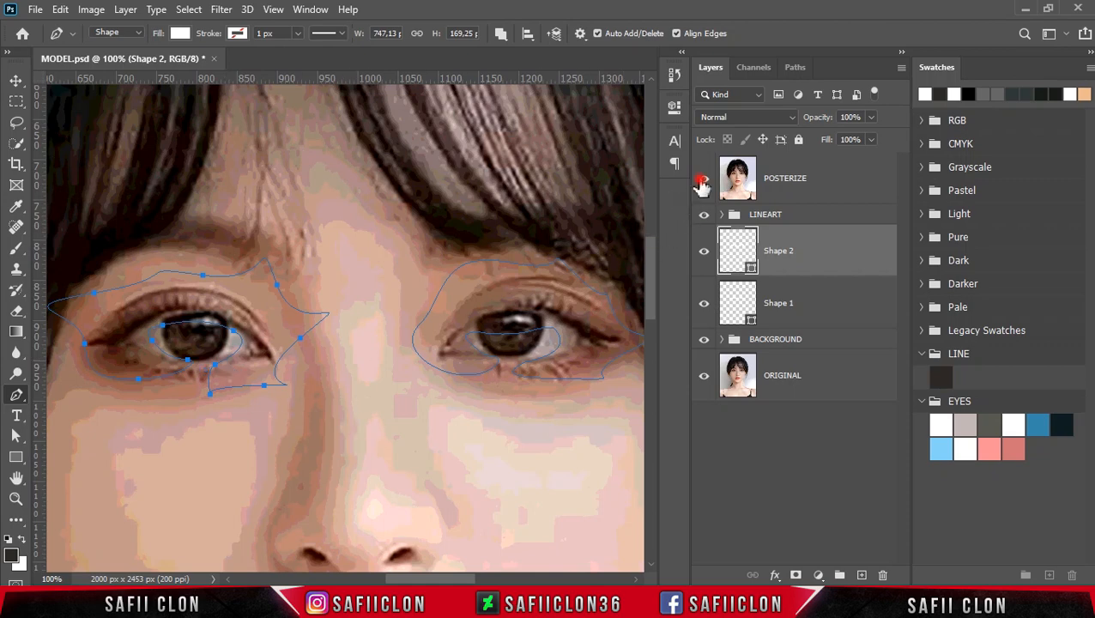
click(703, 179)
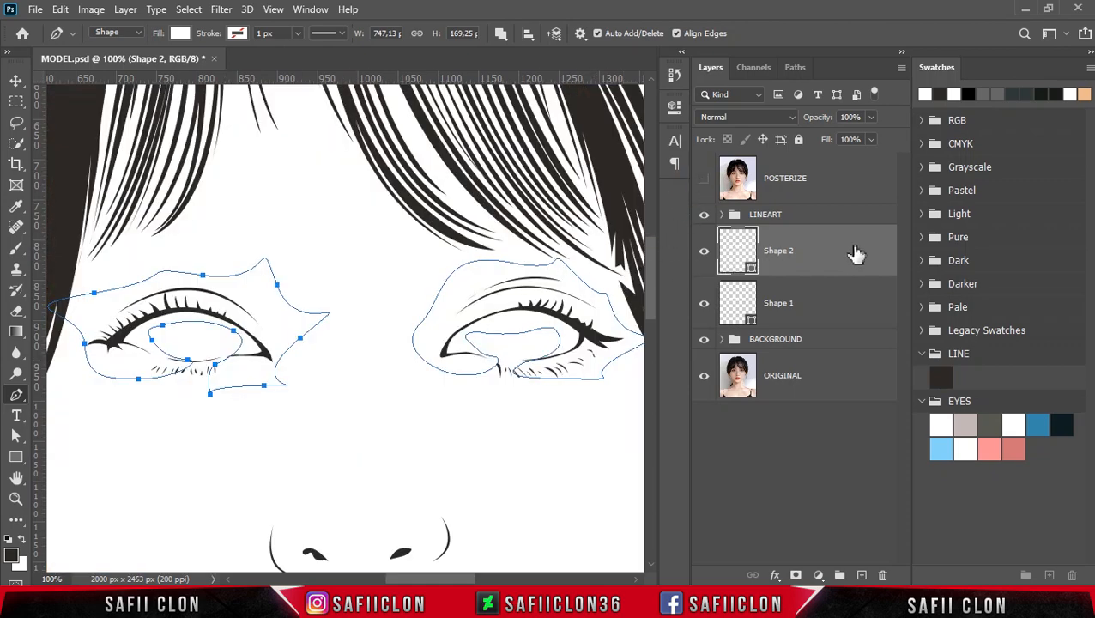
- Fill the Shape 2 eye shadows with the c1b7b5 swatch and clip the layer to Shape 1
double_click(749, 270)
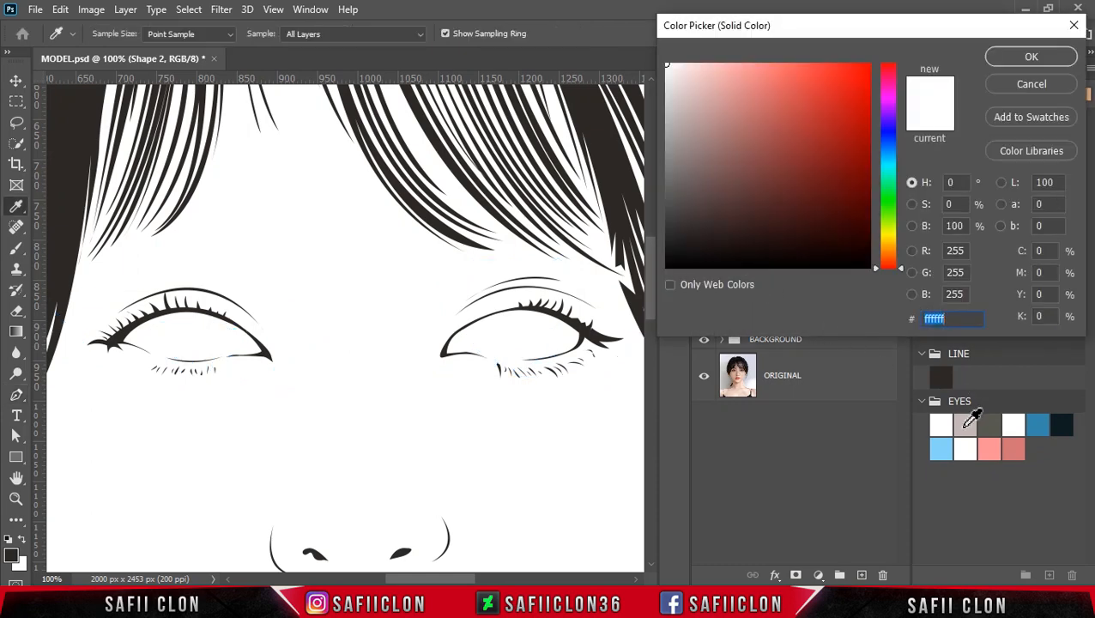
click(964, 424)
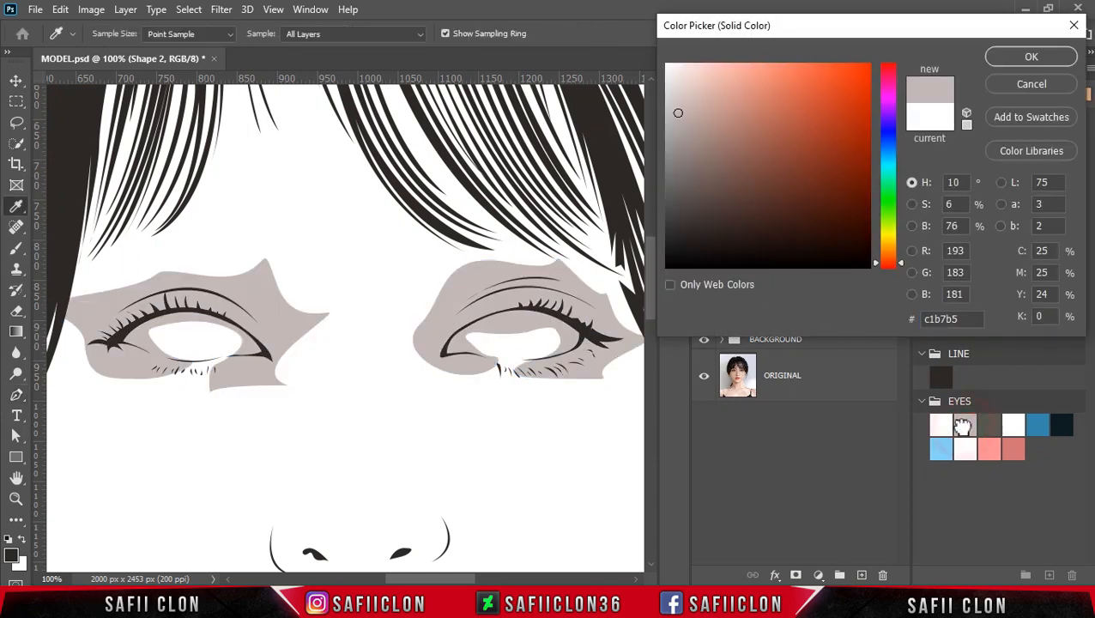
click(1003, 60)
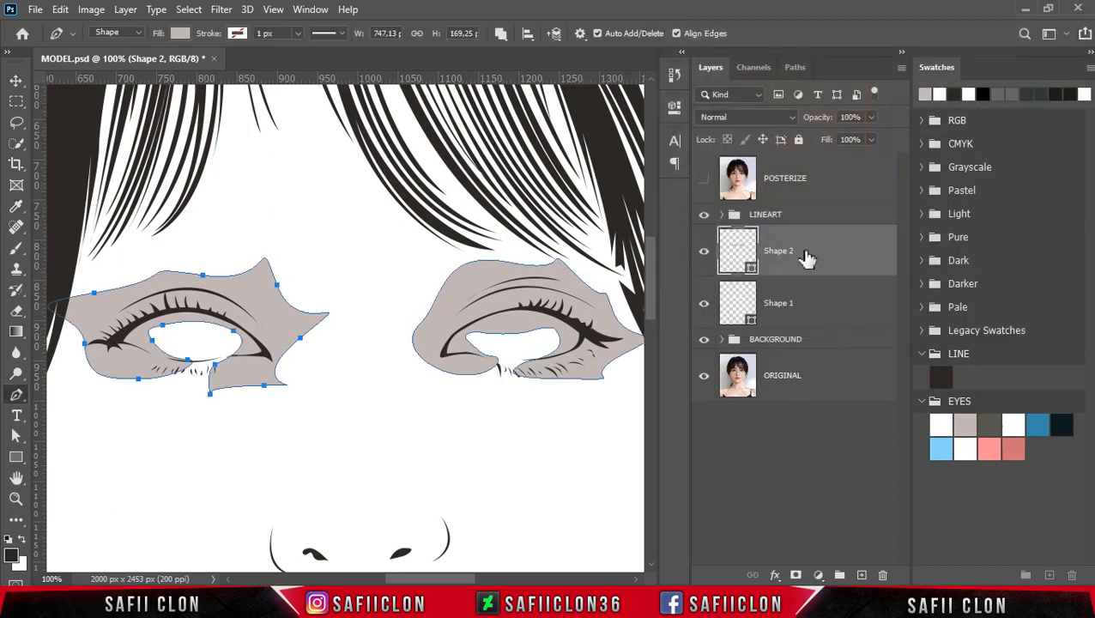
right_click(821, 255)
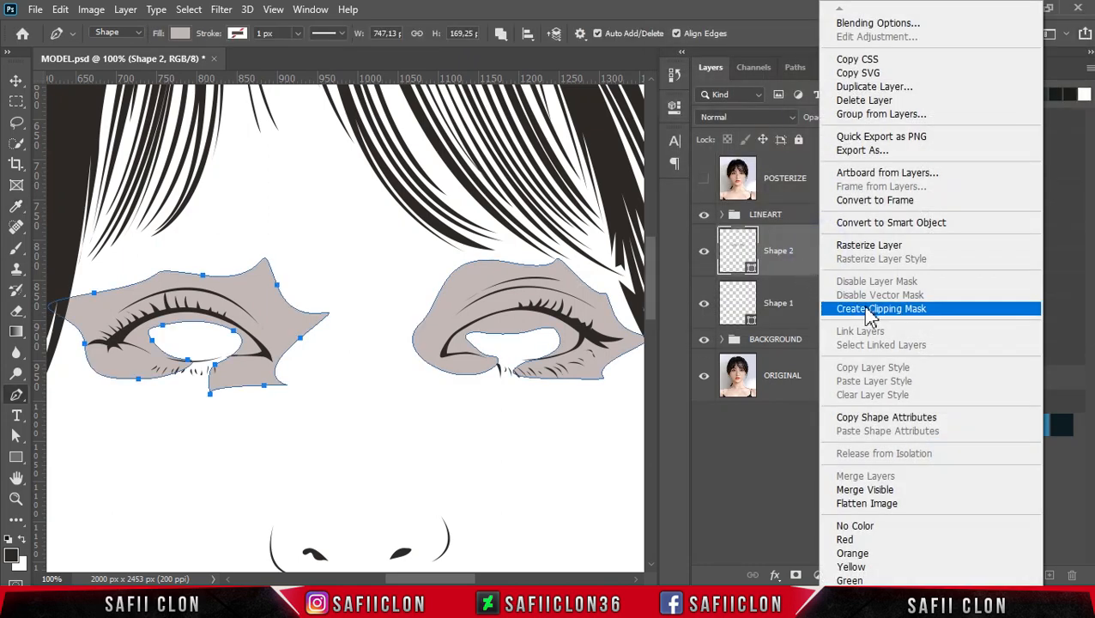
click(869, 311)
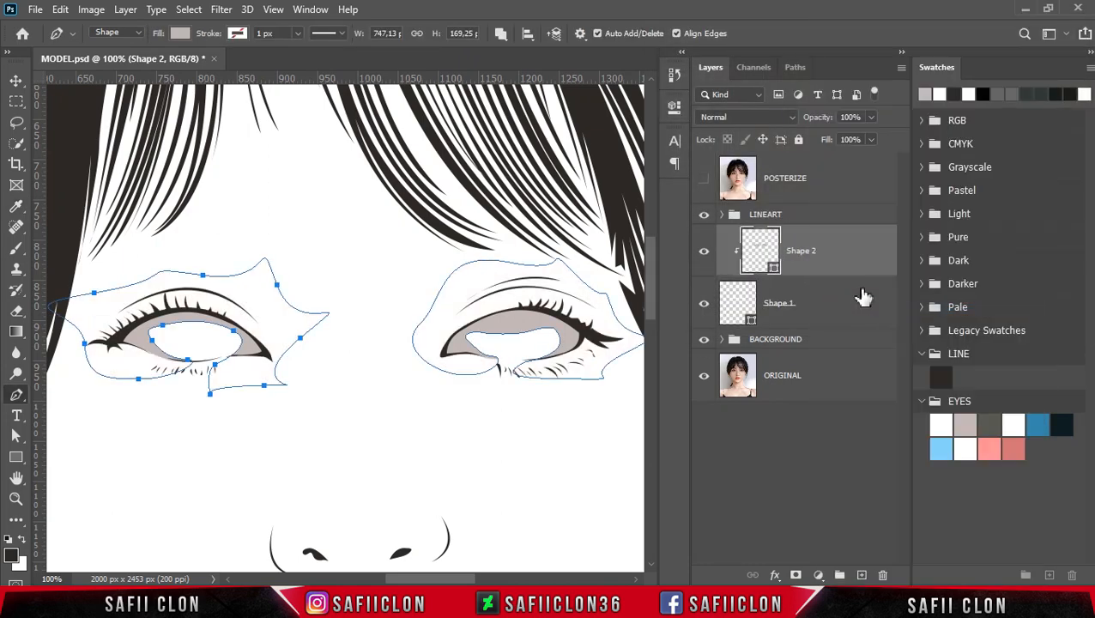
- Set the path operation to New Layer and trace the inner edge of a second, narrower shadow in the left-hand eye
click(500, 36)
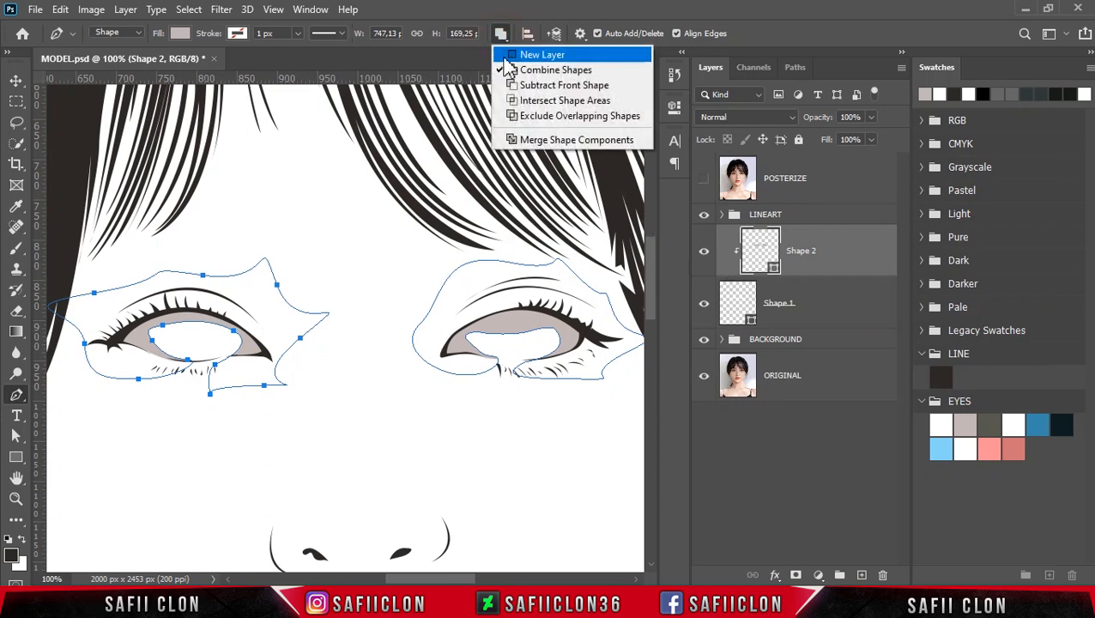
click(530, 57)
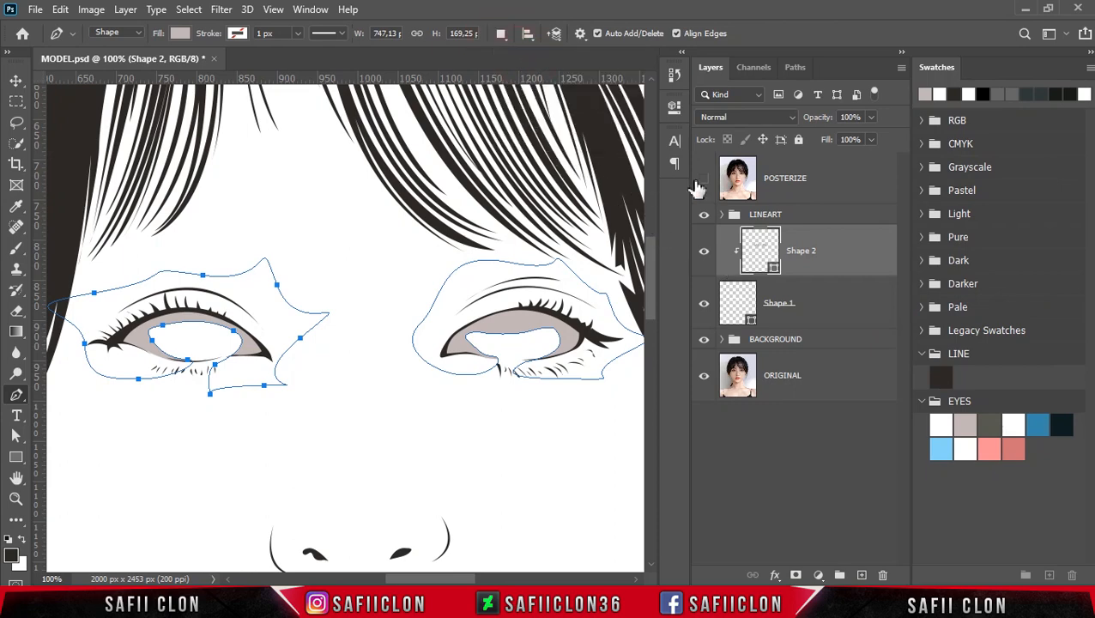
click(703, 181)
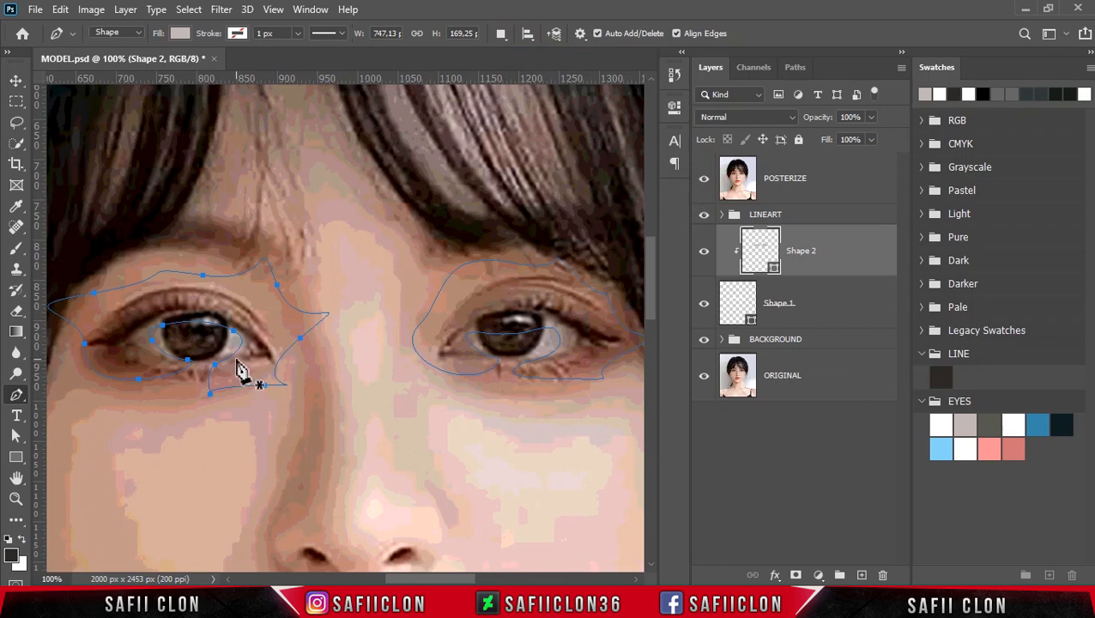
click(236, 360)
click(703, 180)
click(234, 326)
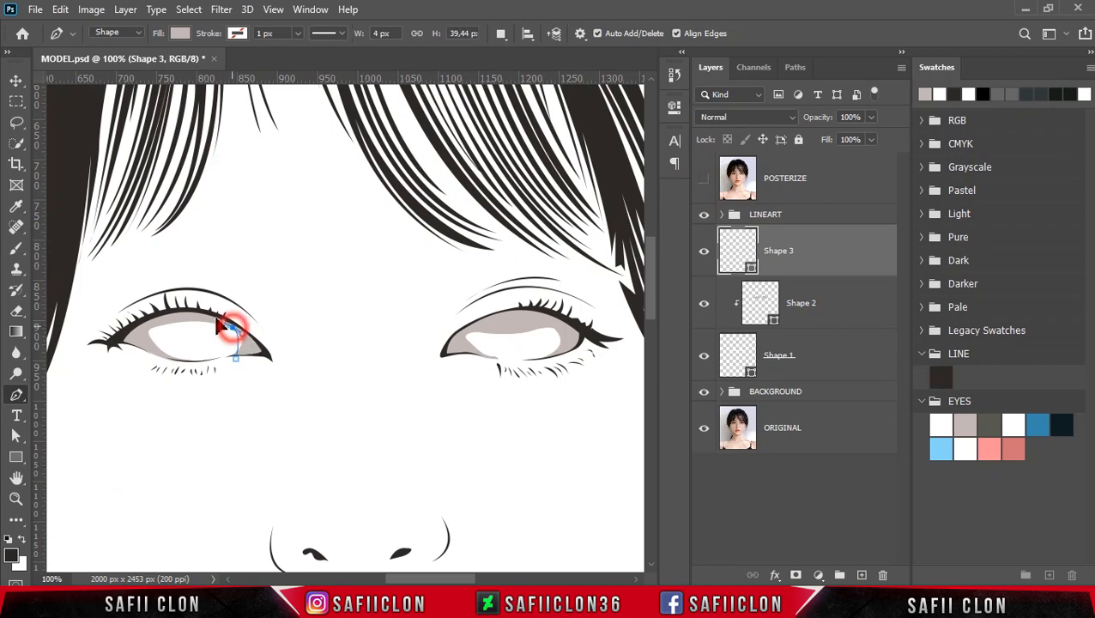
click(197, 312)
drag(152, 323, 206, 368)
- Show the POSTERIZE layer, run the second shadow's path around the outside of the left-hand eye and close it
click(703, 179)
drag(116, 378, 83, 380)
drag(86, 303, 105, 289)
drag(193, 272, 289, 333)
drag(295, 373, 262, 385)
drag(248, 399, 233, 366)
click(205, 367)
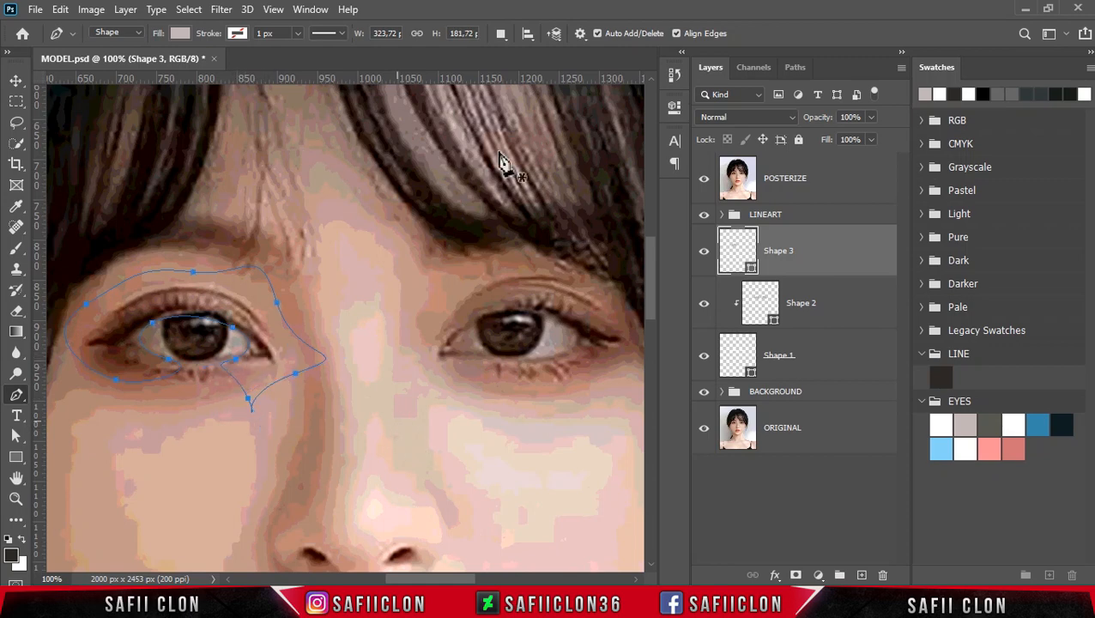
- Set the path operation to Combine Shapes, hide the POSTERIZE layer and trace the second shadow's inner edge in the right-hand eye
click(500, 34)
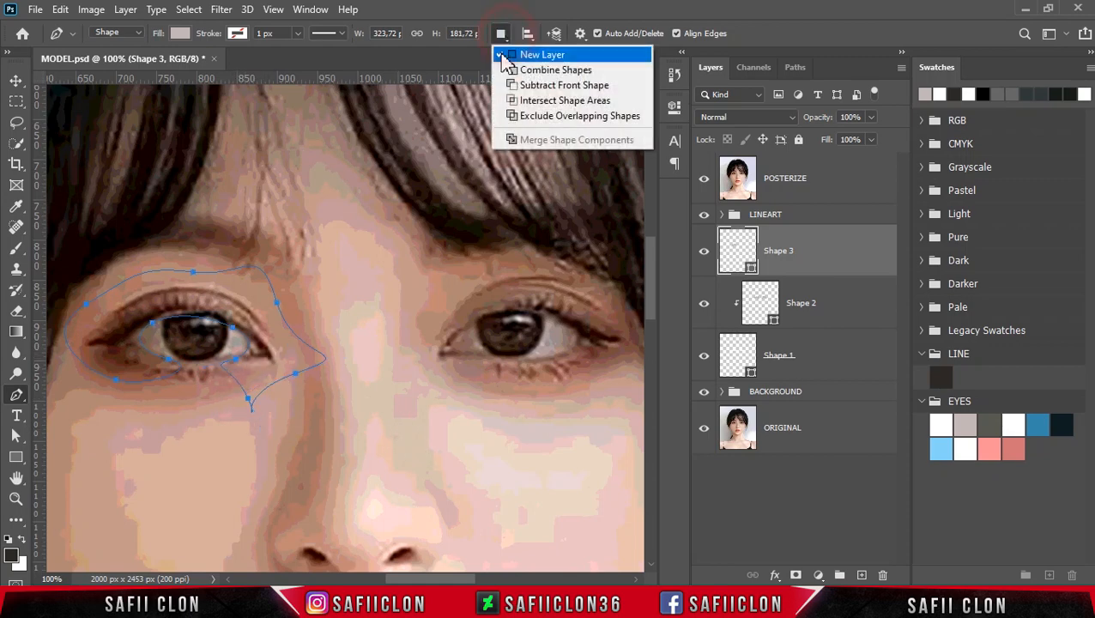
click(548, 71)
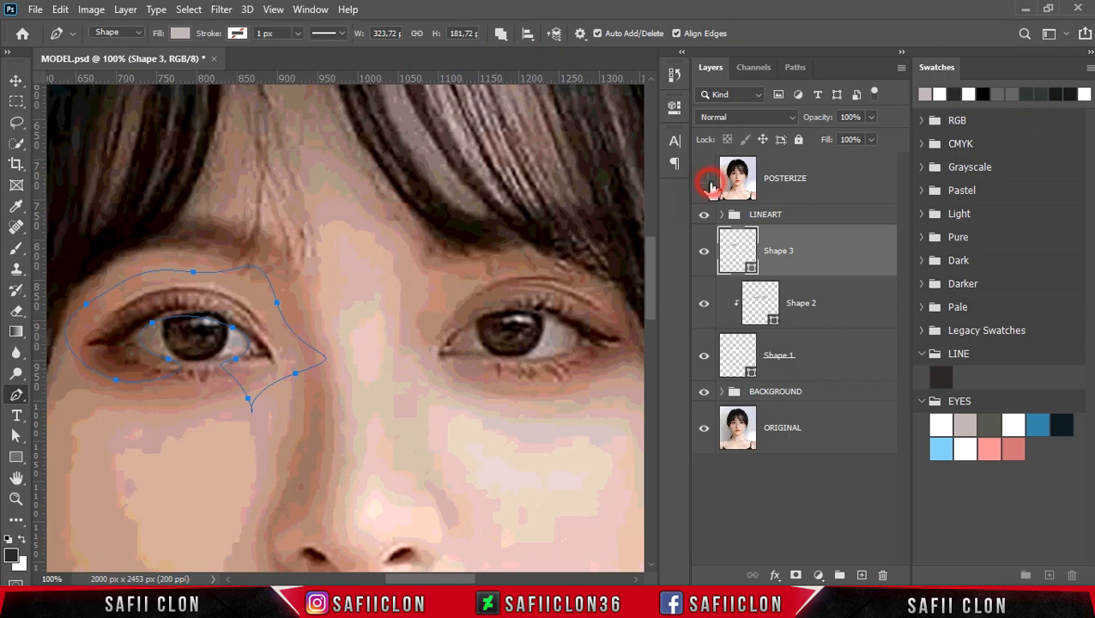
click(704, 179)
click(471, 355)
drag(459, 333, 474, 322)
drag(545, 318, 516, 368)
- Take the second shadow's path around the outside of the right-hand eye and back towards the lower lid to close it
drag(586, 361, 554, 287)
drag(500, 279, 443, 290)
drag(428, 307, 382, 354)
drag(406, 360, 472, 373)
drag(497, 383, 488, 360)
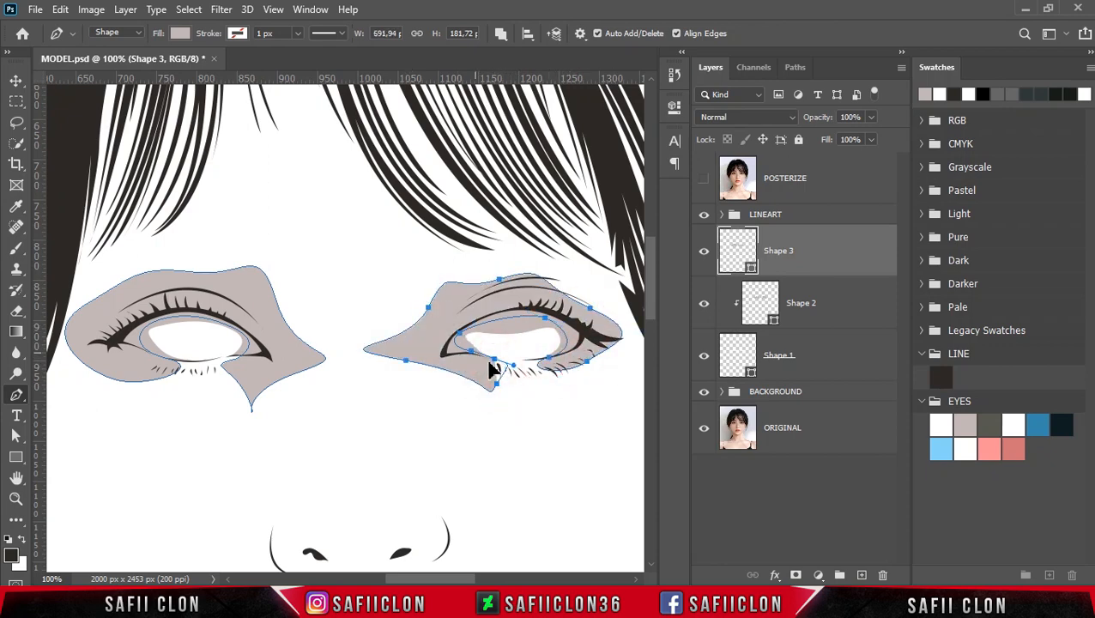
- Fill the Shape 3 eye shadows with the 585951 swatch and turn the layer into a clipping mask
double_click(751, 273)
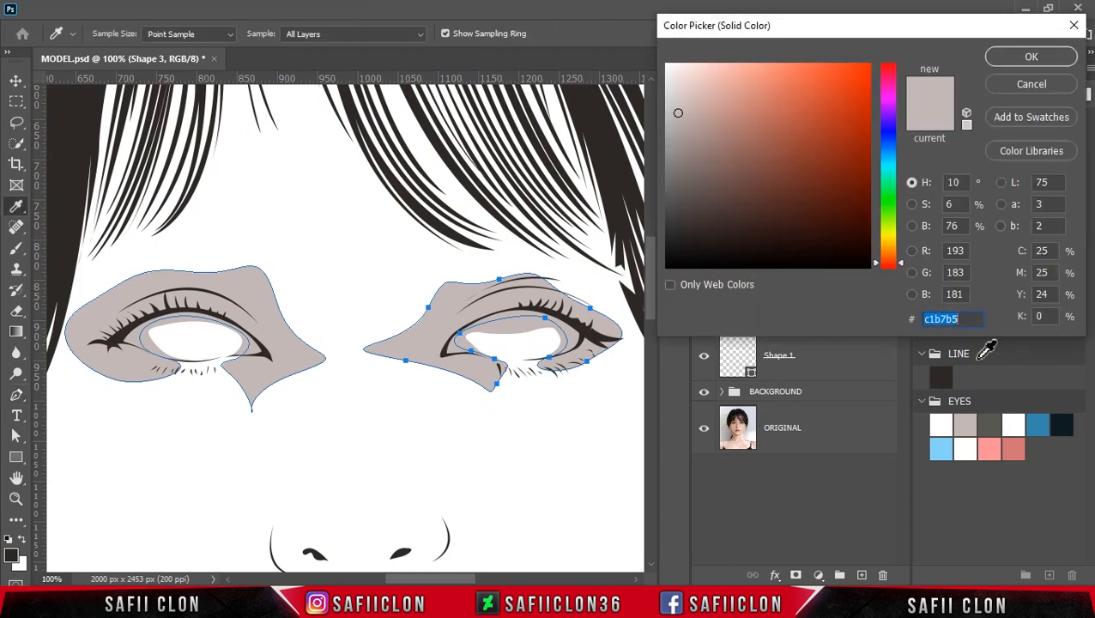
click(992, 423)
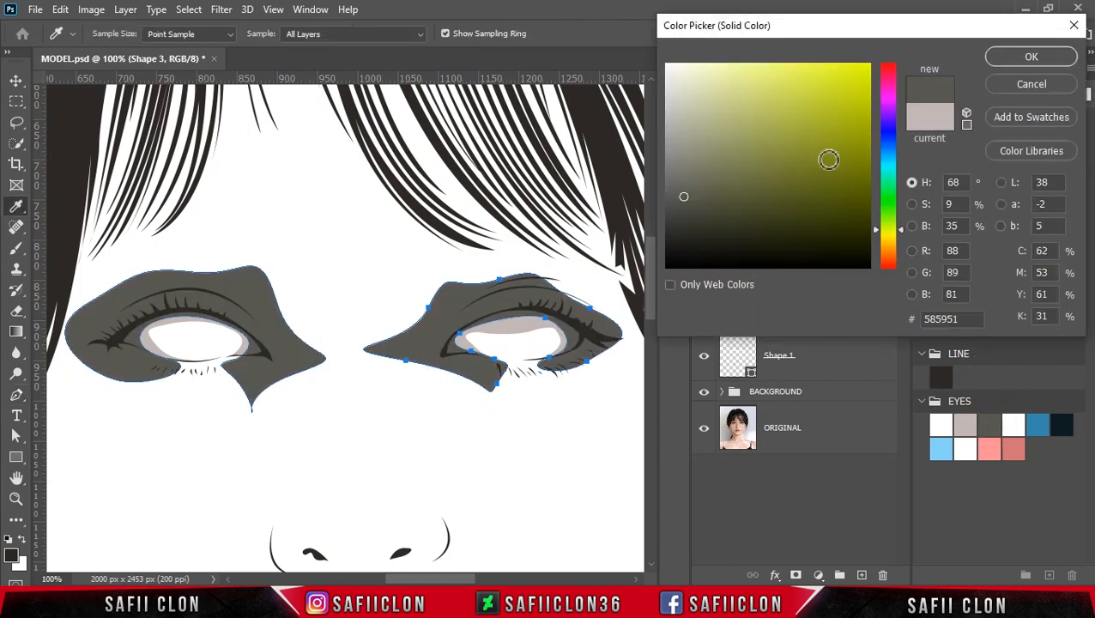
click(1000, 62)
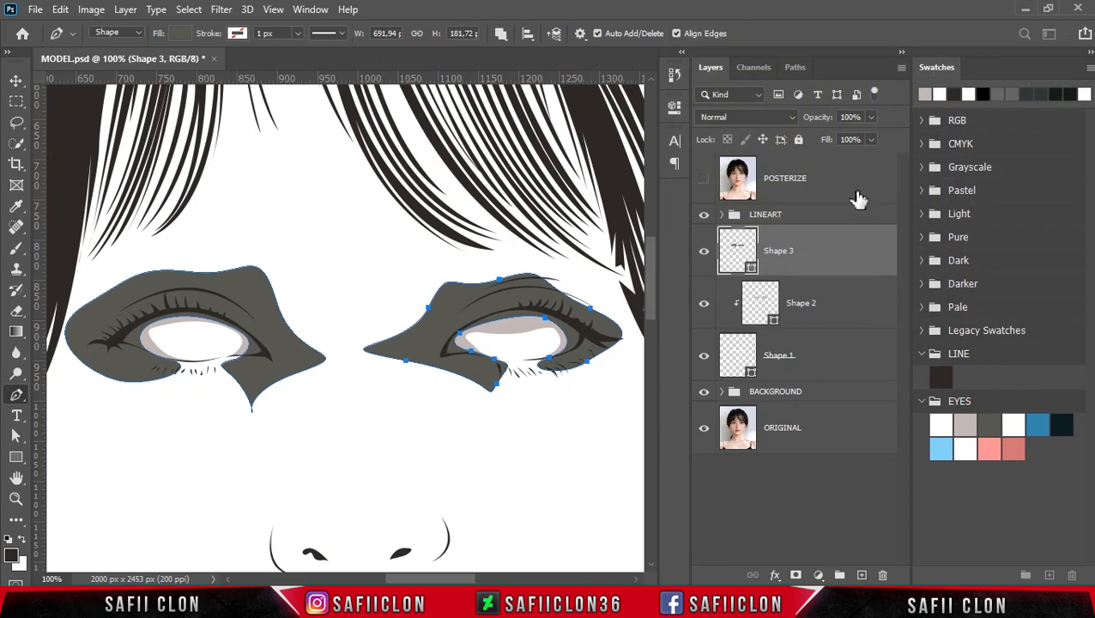
right_click(823, 254)
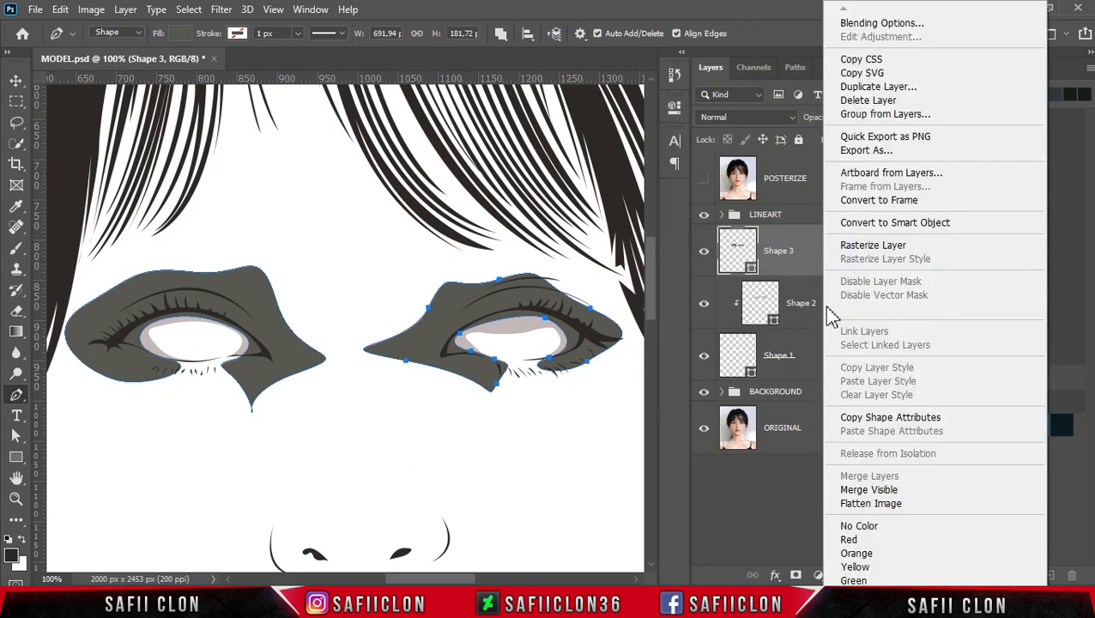
click(854, 307)
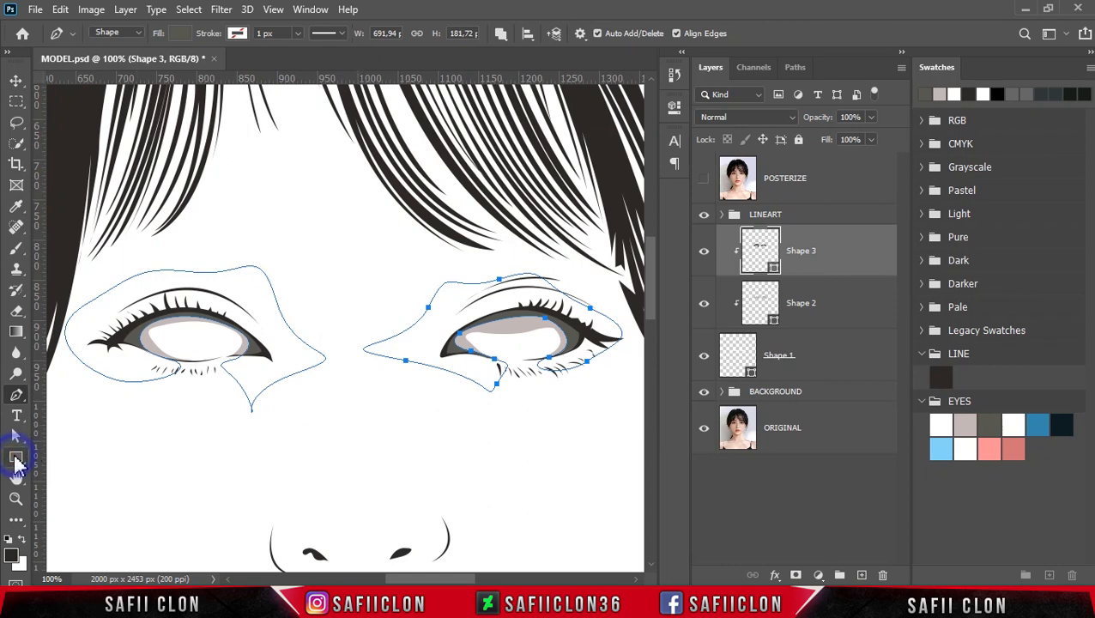
- Show the POSTERIZE layer and draw a circle about 64 px across between the eyes with the Ellipse Tool
click(16, 459)
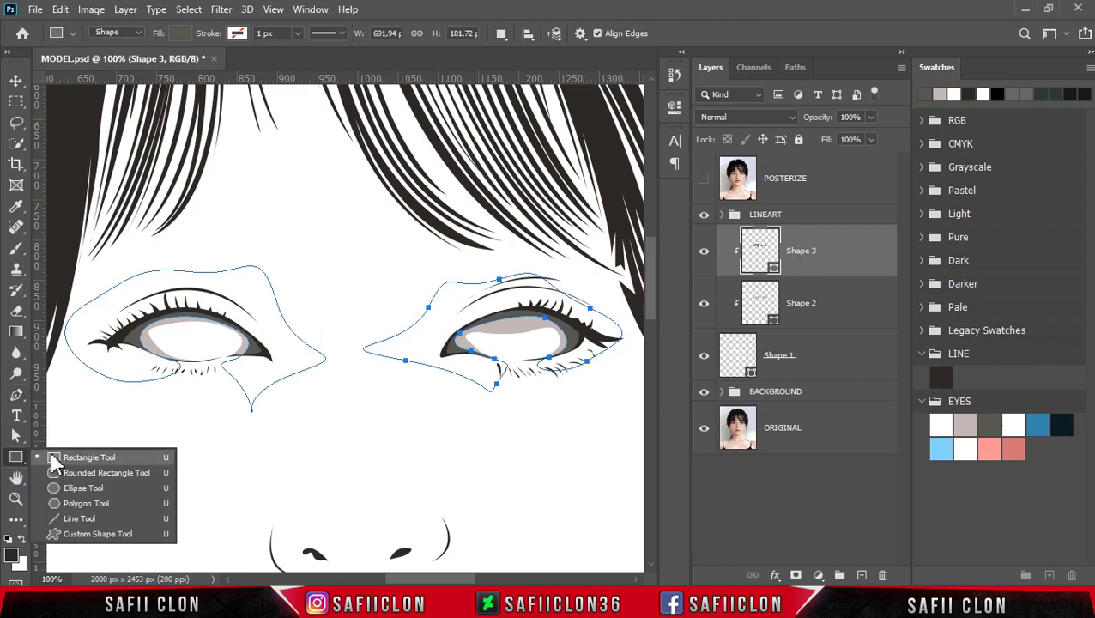
click(101, 489)
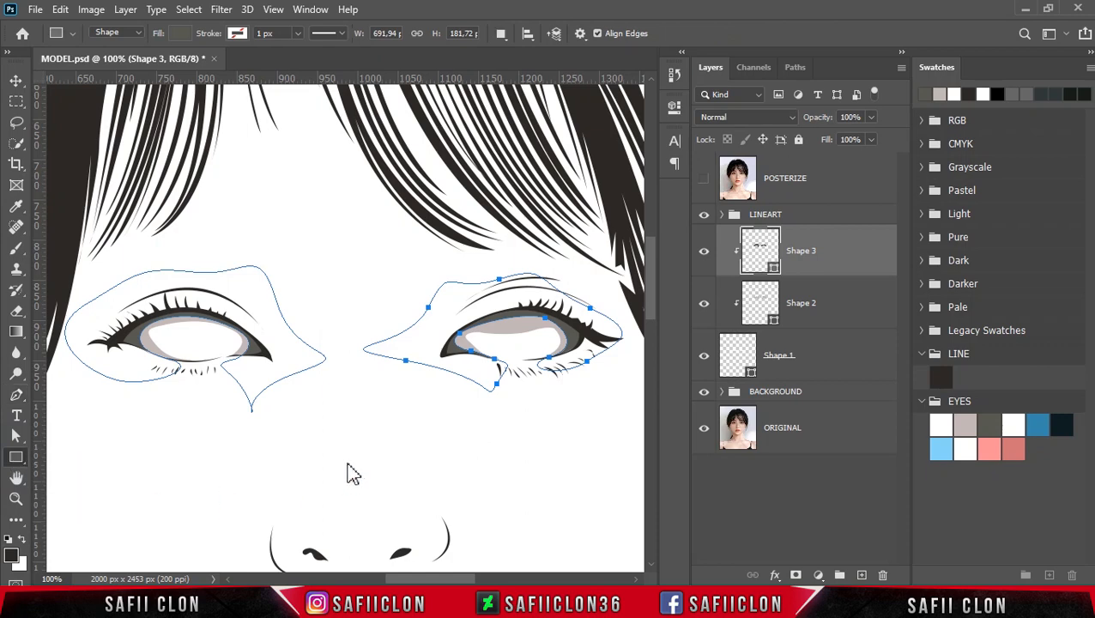
click(704, 179)
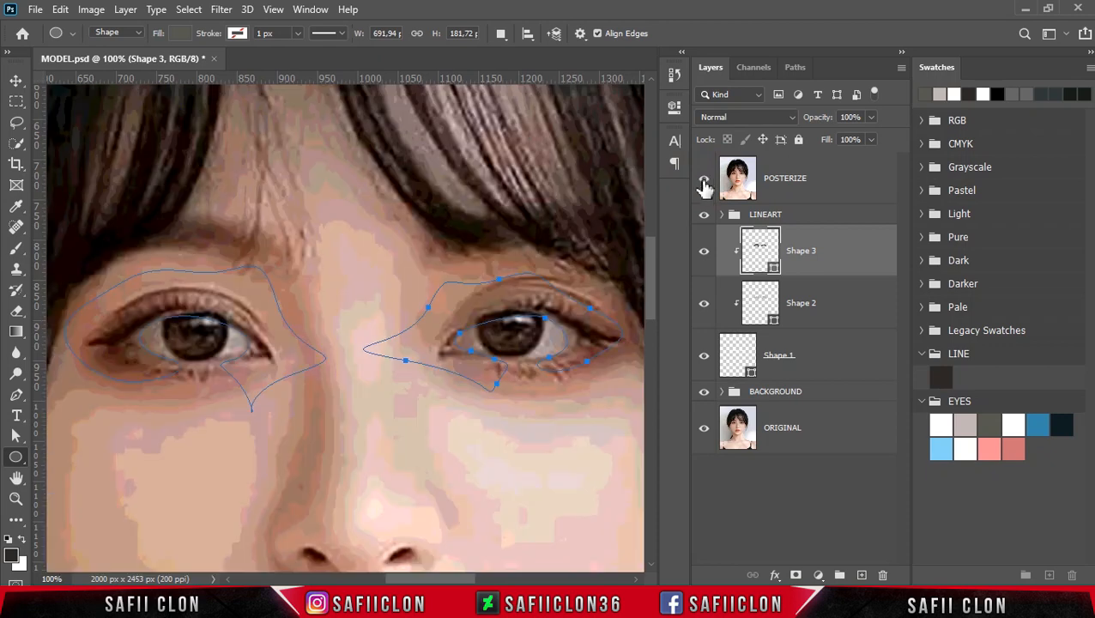
drag(359, 250, 415, 300)
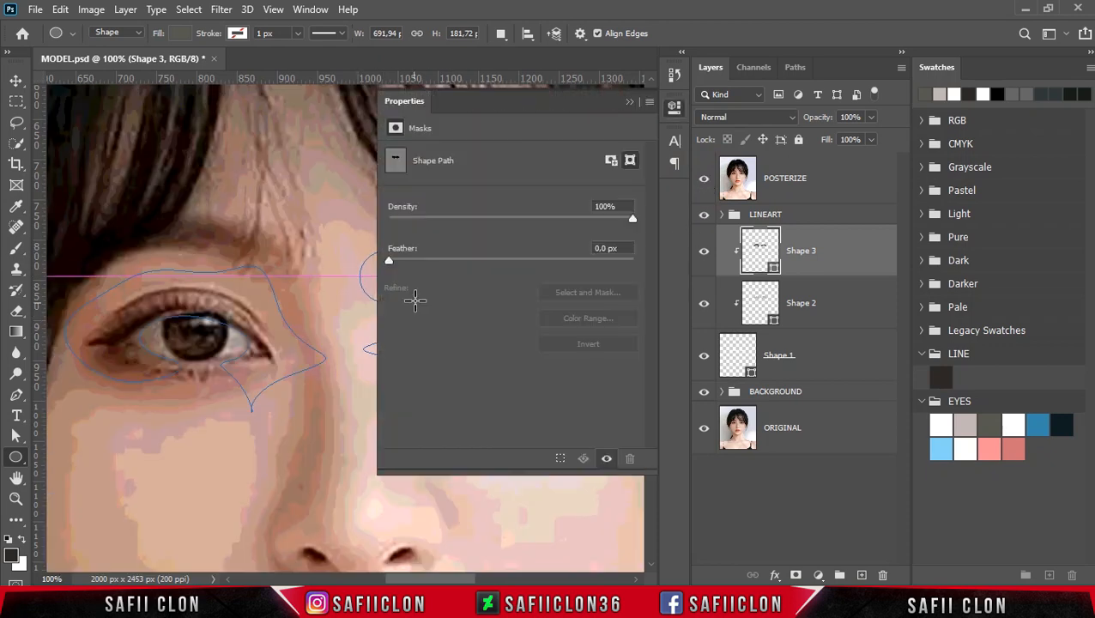
click(631, 103)
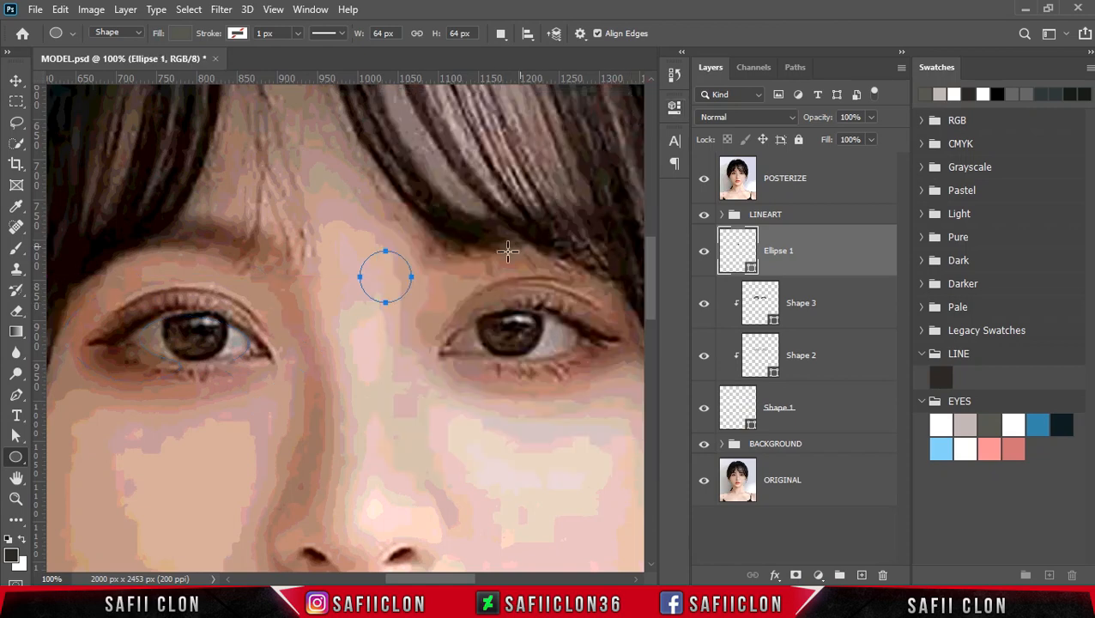
- Transform the circle to fit over the right-hand eye's iris, scaling it to about 128% (82 px across)
key(ctrl+t)
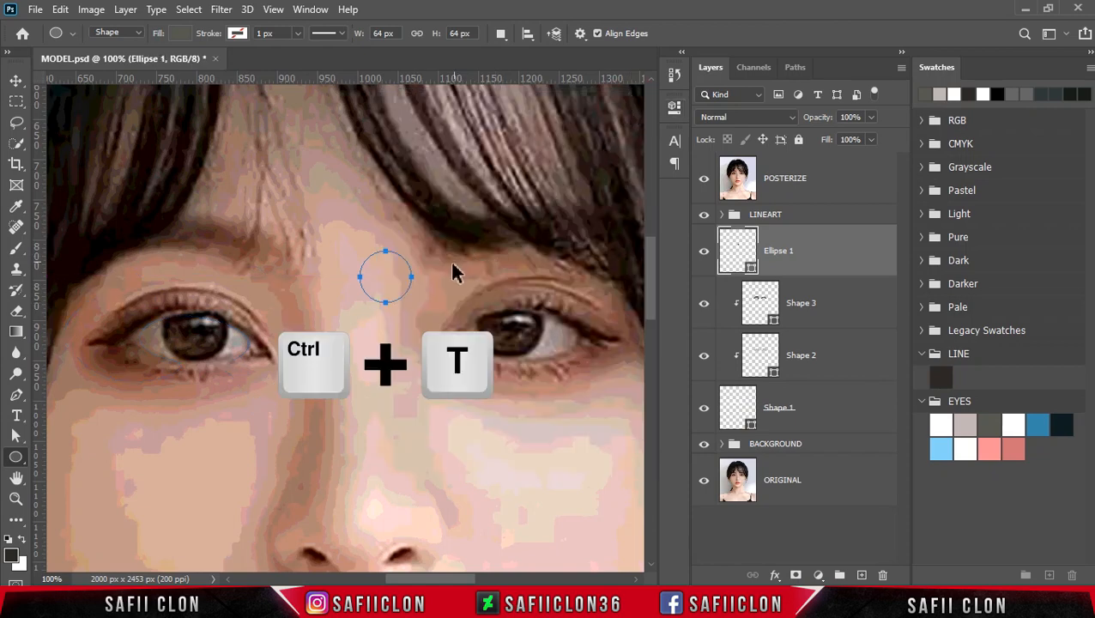
drag(400, 281, 544, 298)
drag(520, 349, 518, 348)
drag(541, 296, 543, 294)
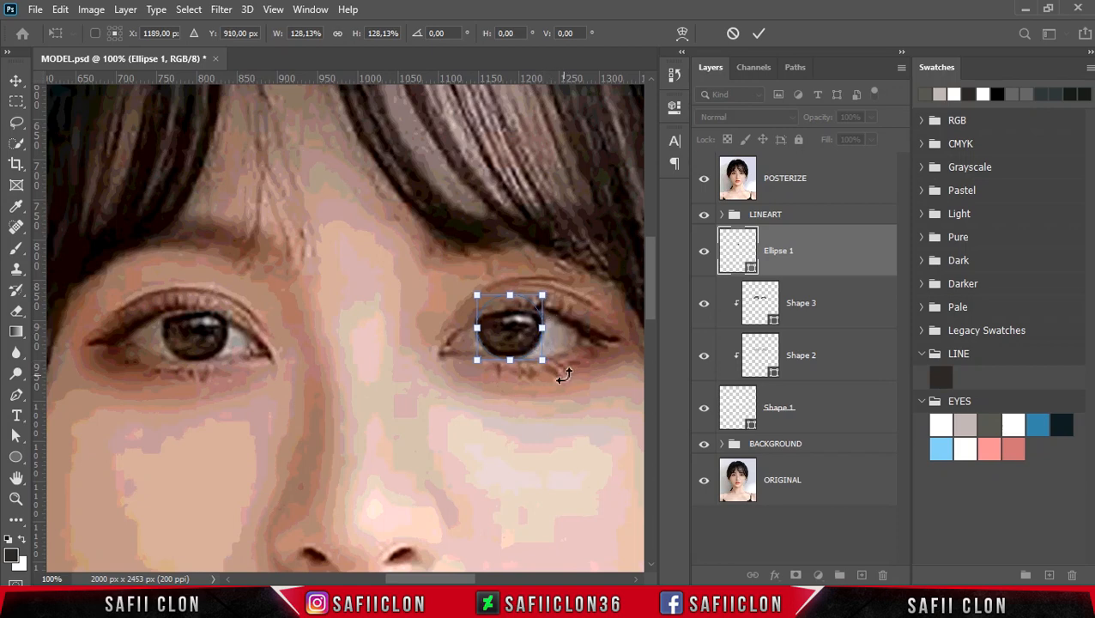
click(760, 33)
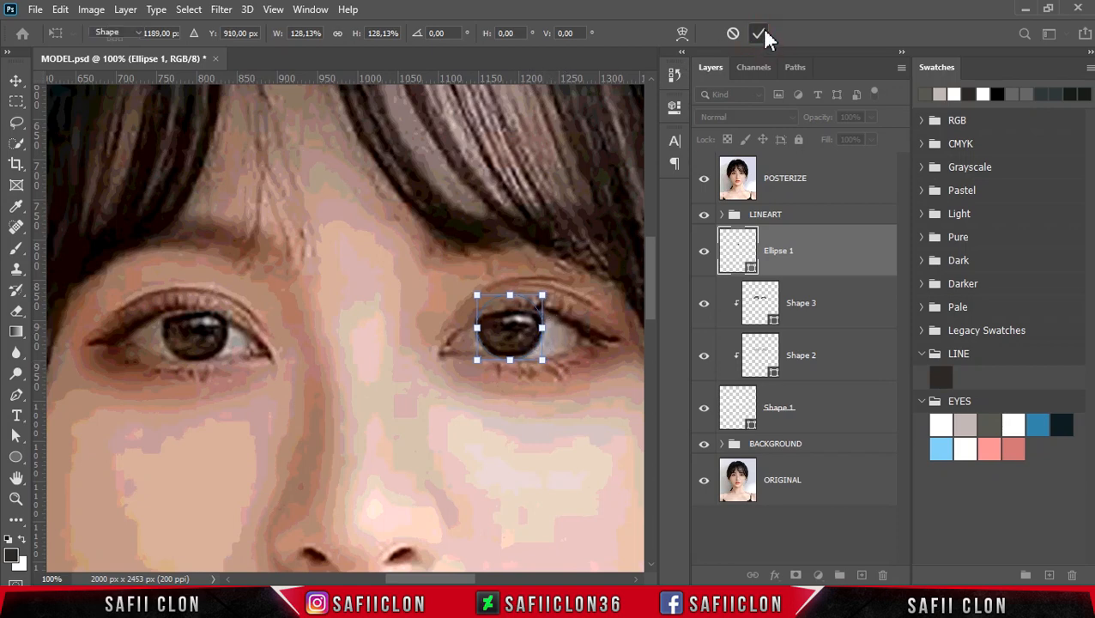
- Hide the POSTERIZE layer and turn the Ellipse 1 layer into a clipping mask
click(703, 180)
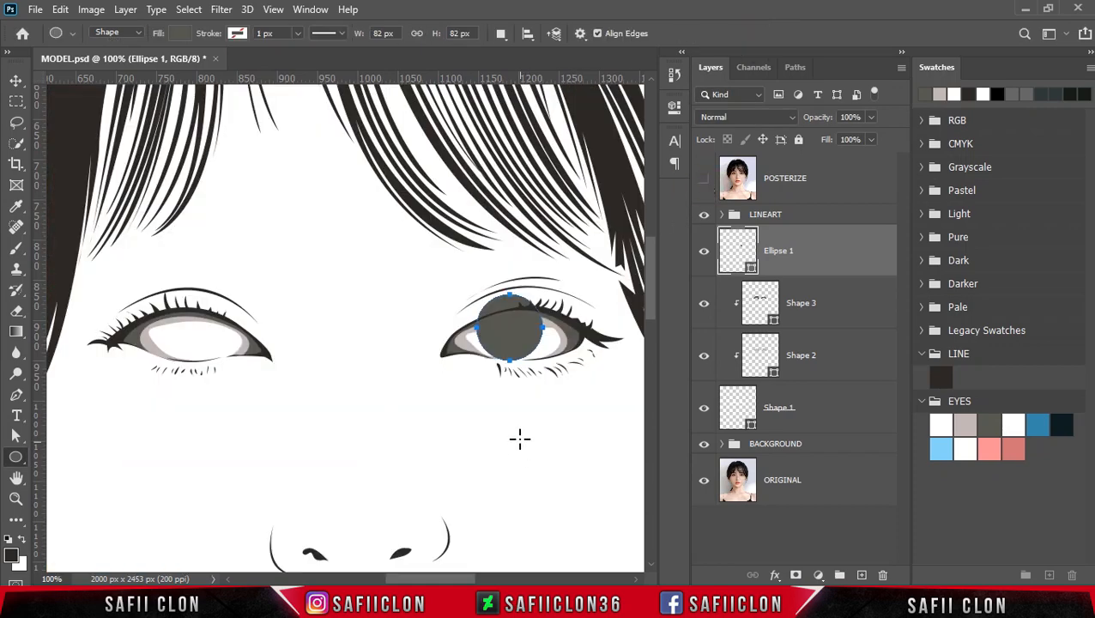
right_click(822, 262)
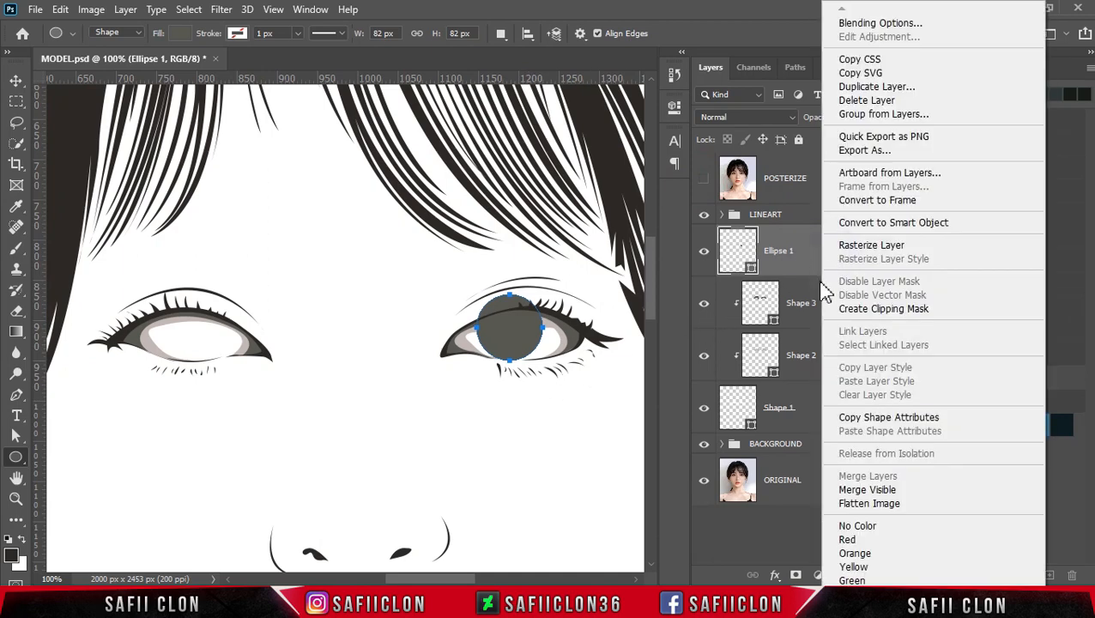
click(881, 311)
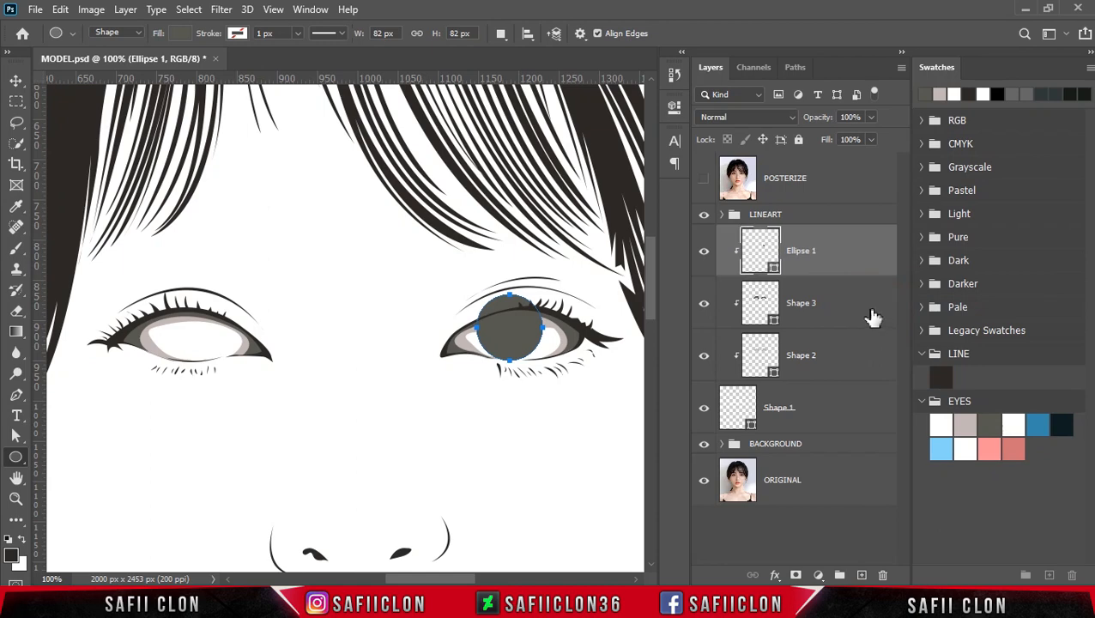
- Duplicate the clipped Ellipse 1 iris layer three times within the same document
click(833, 256)
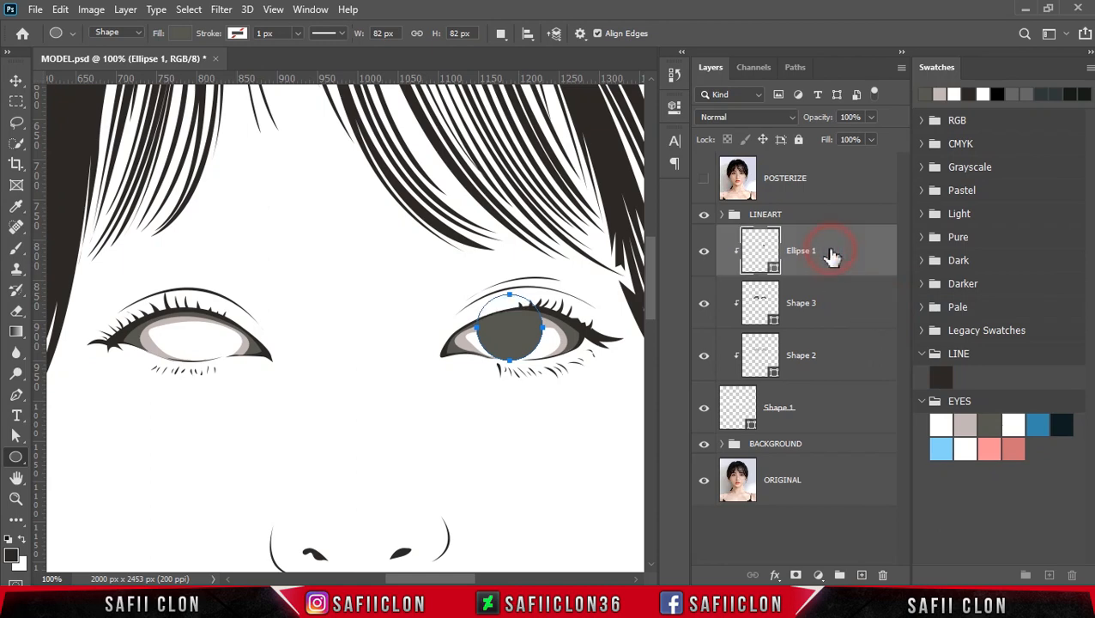
right_click(833, 256)
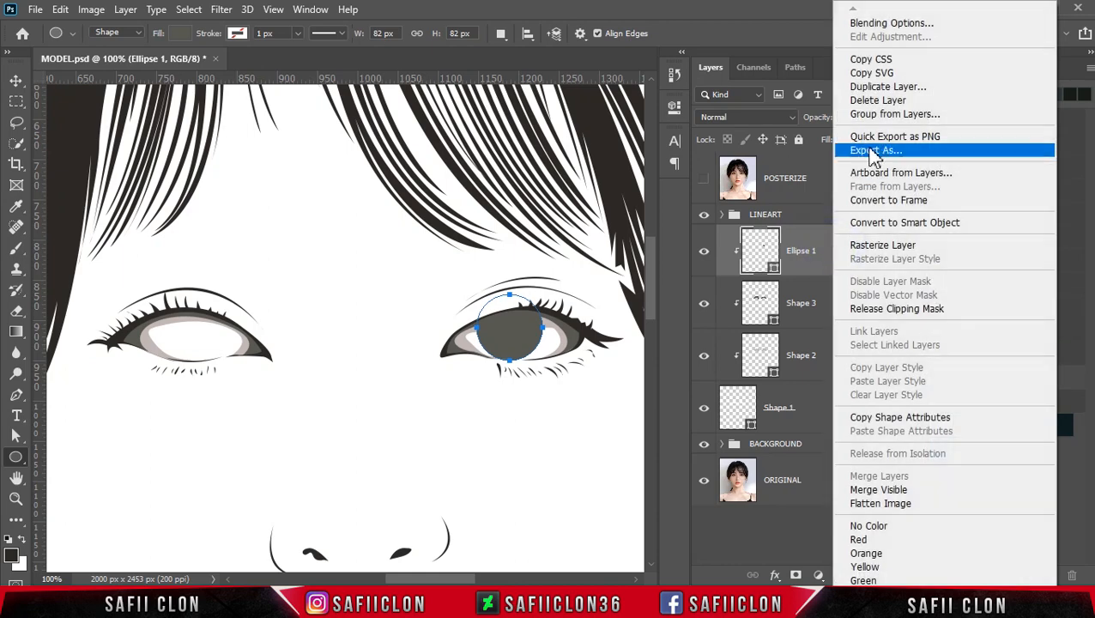
click(872, 84)
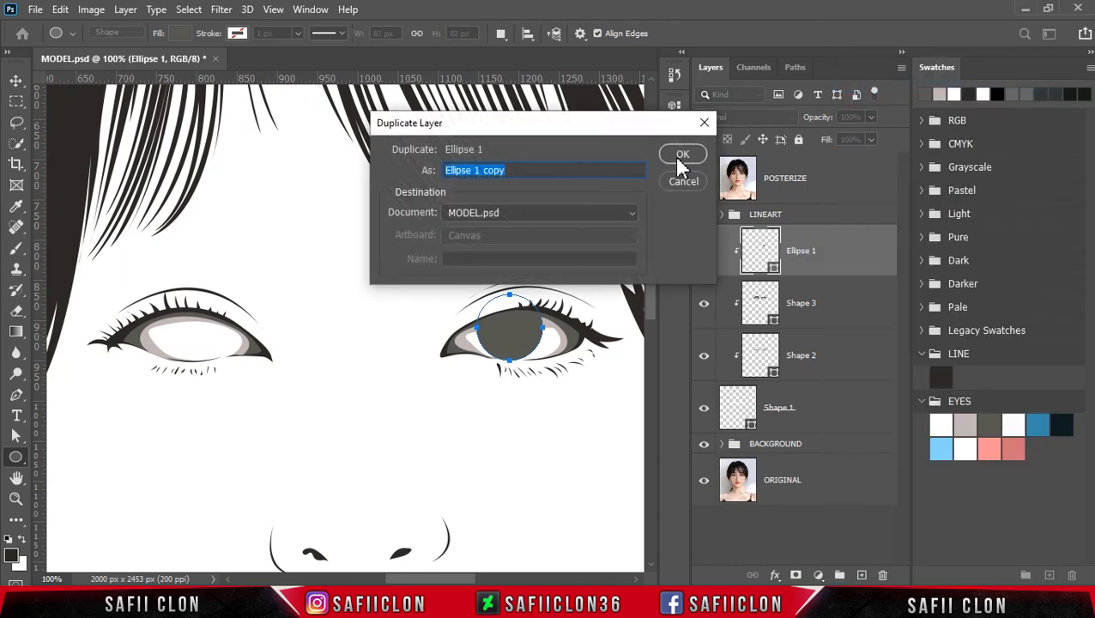
click(679, 159)
right_click(846, 255)
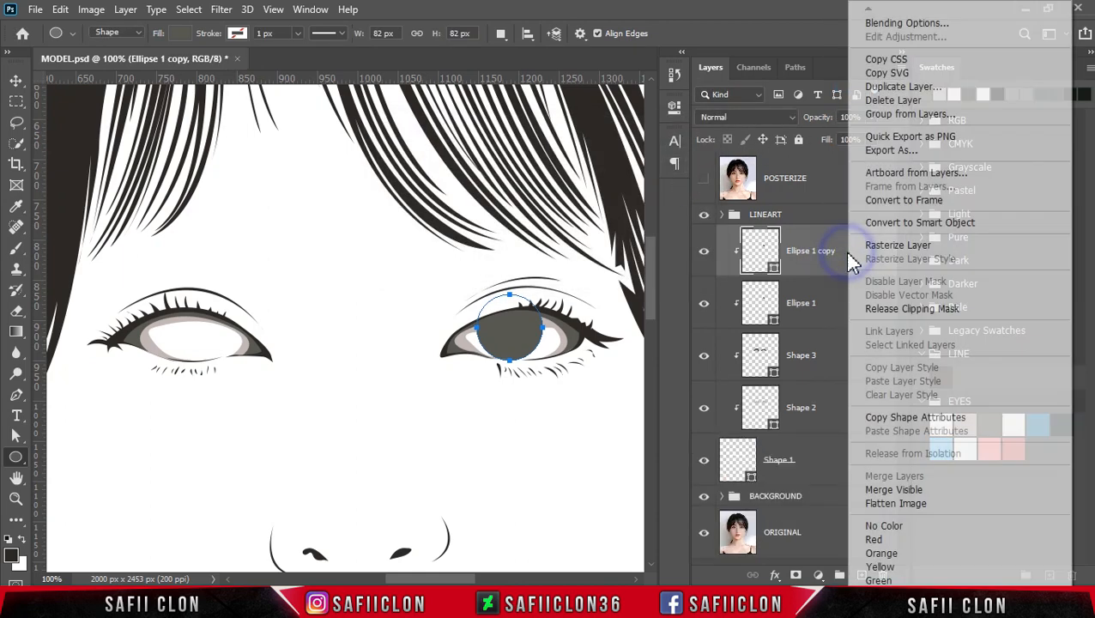
click(875, 89)
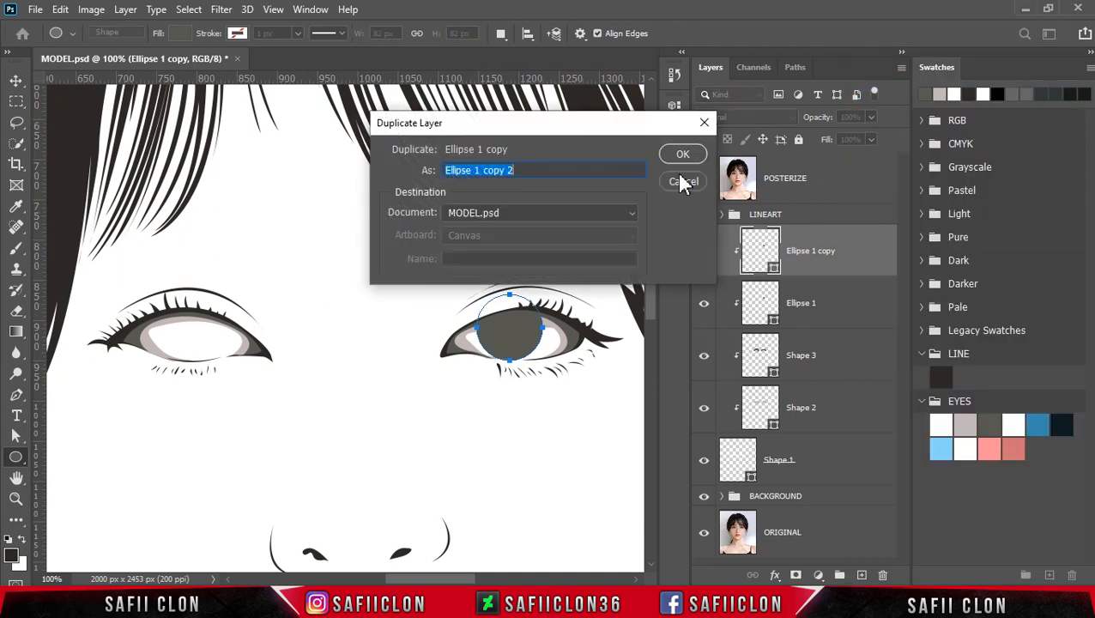
click(678, 159)
right_click(849, 249)
click(870, 86)
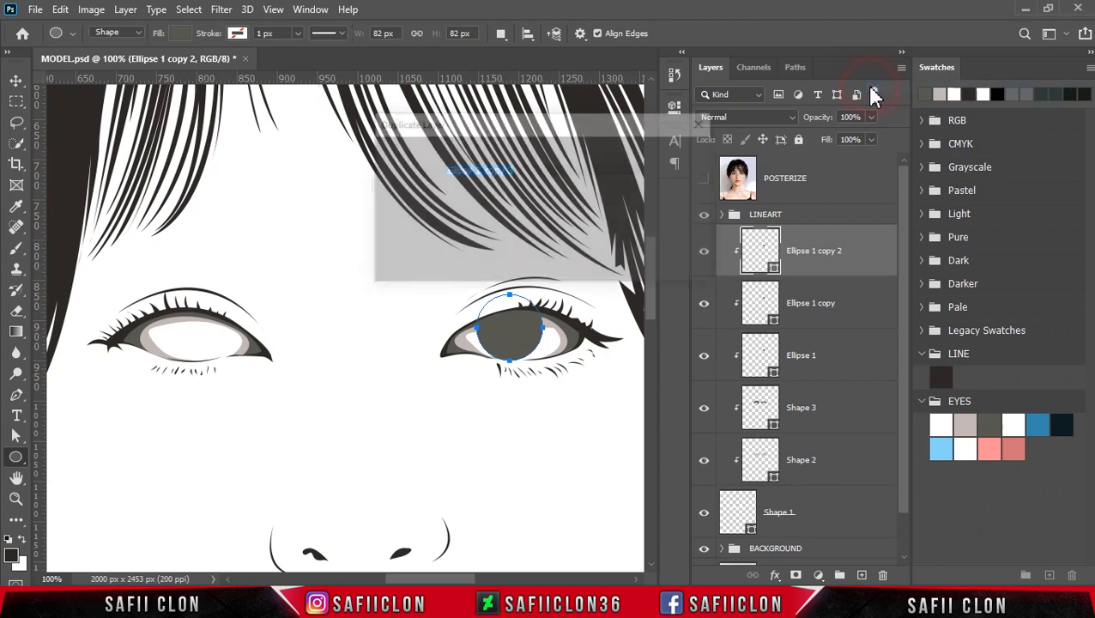
click(681, 157)
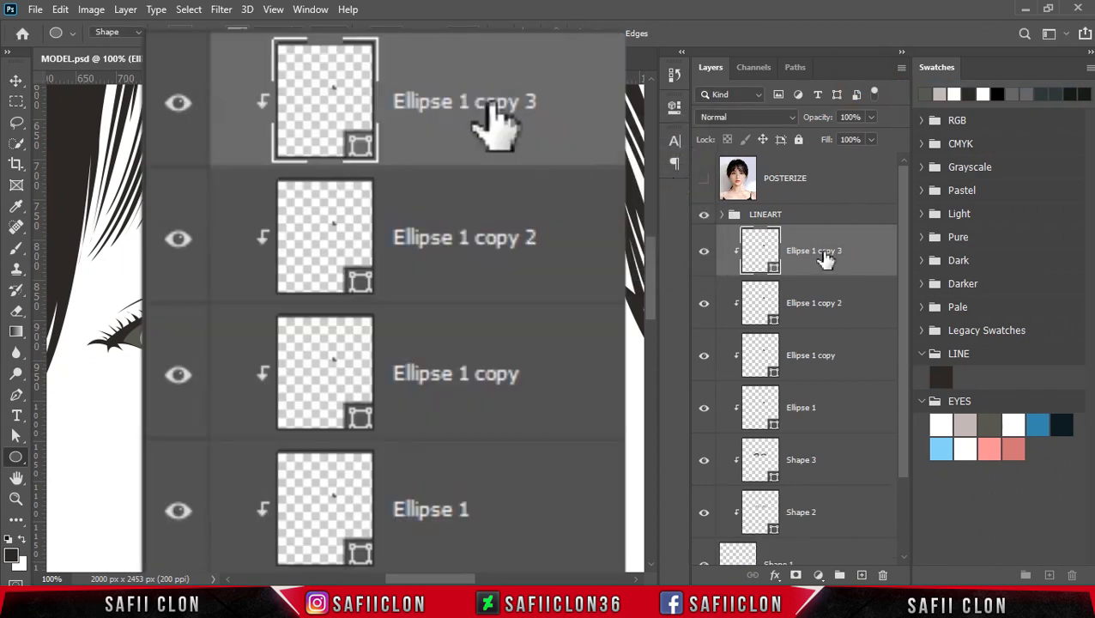
- Rename the three iris circle copies, from the uppermost layer down, as Ellipse 4, Ellipse 3 and Ellipse 2
double_click(822, 250)
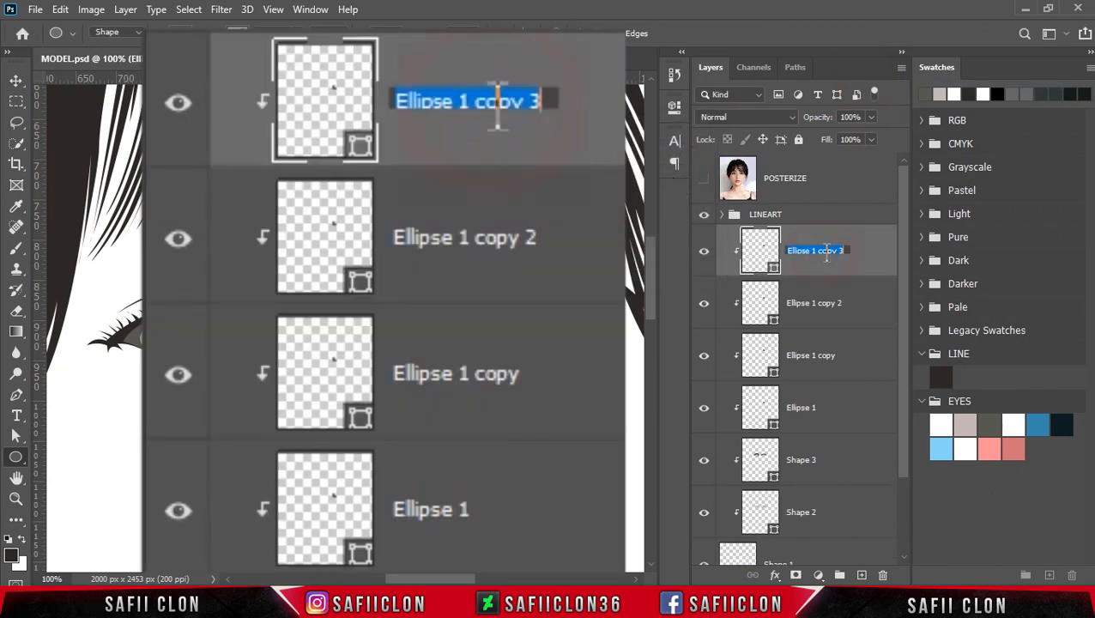
click(844, 250)
drag(844, 251, 812, 251)
text(4)
click(831, 306)
double_click(821, 303)
click(844, 303)
drag(843, 303, 812, 304)
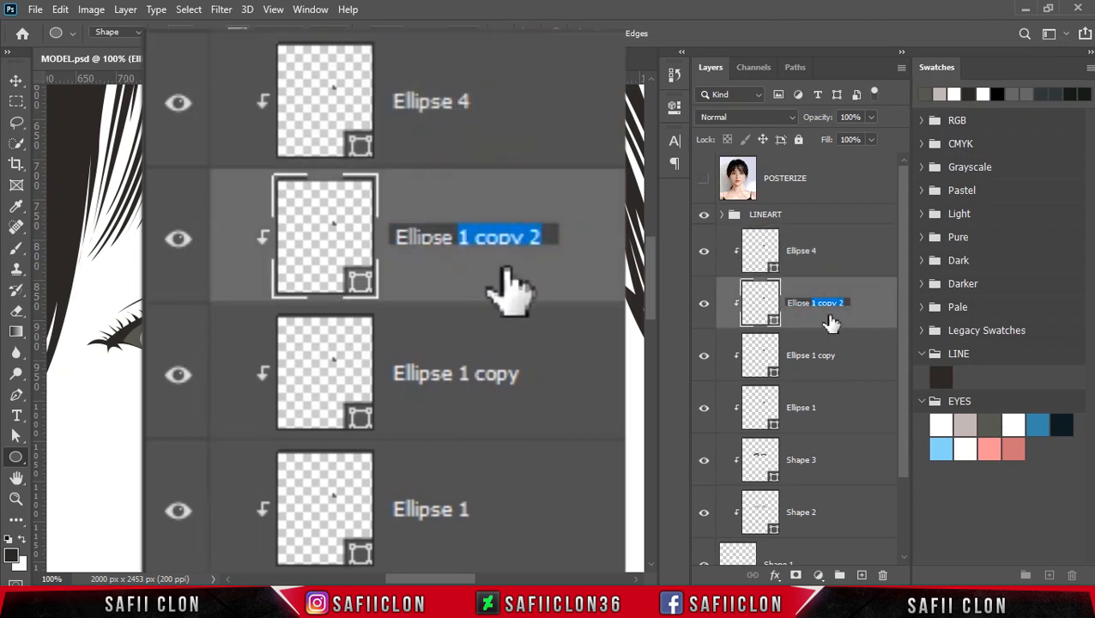
text(3)
click(826, 361)
double_click(824, 359)
drag(836, 359, 812, 359)
text(2)
click(857, 358)
- Hide the Ellipse 4, Ellipse 3 and Ellipse 2 layers
click(703, 250)
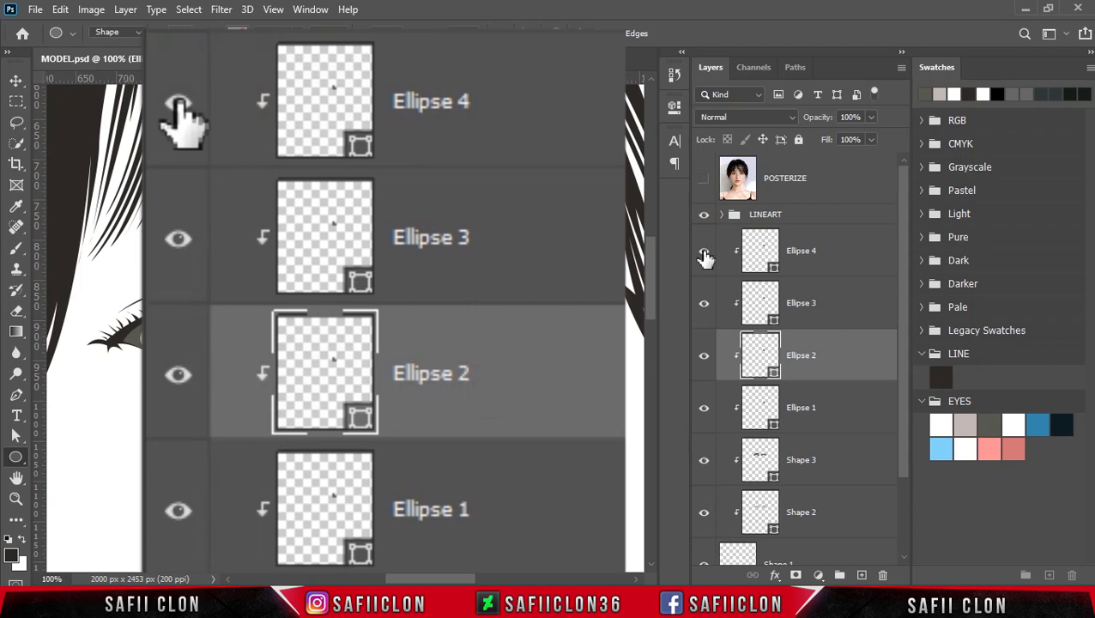
click(705, 305)
click(704, 357)
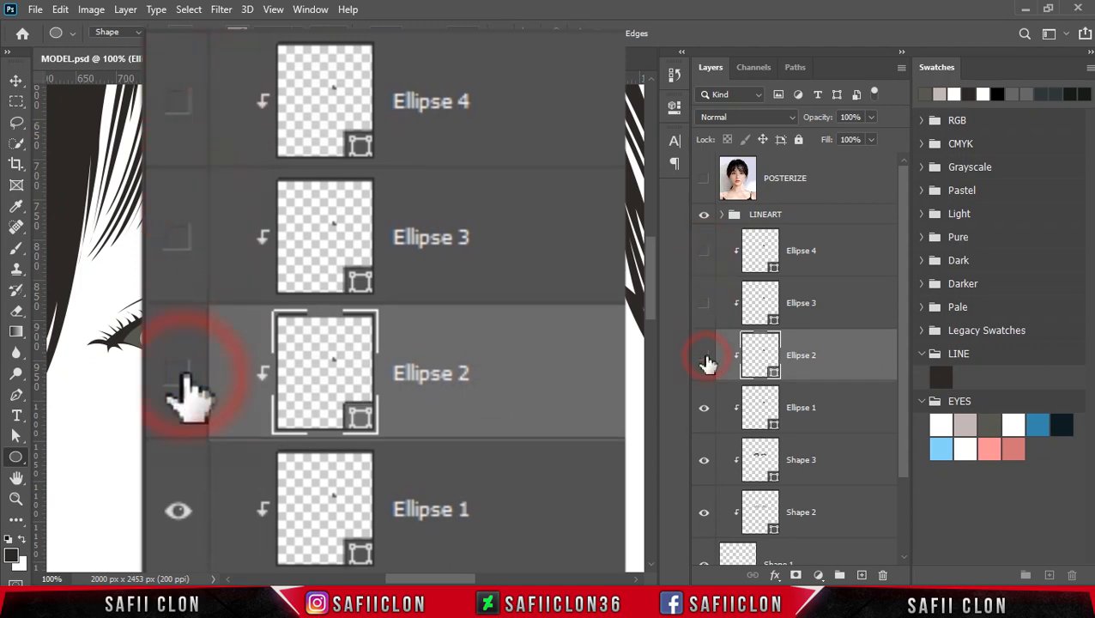
- Fill the Ellipse 1 iris circle with the white ffffff swatch that follows 585951 in the EYES group
click(853, 427)
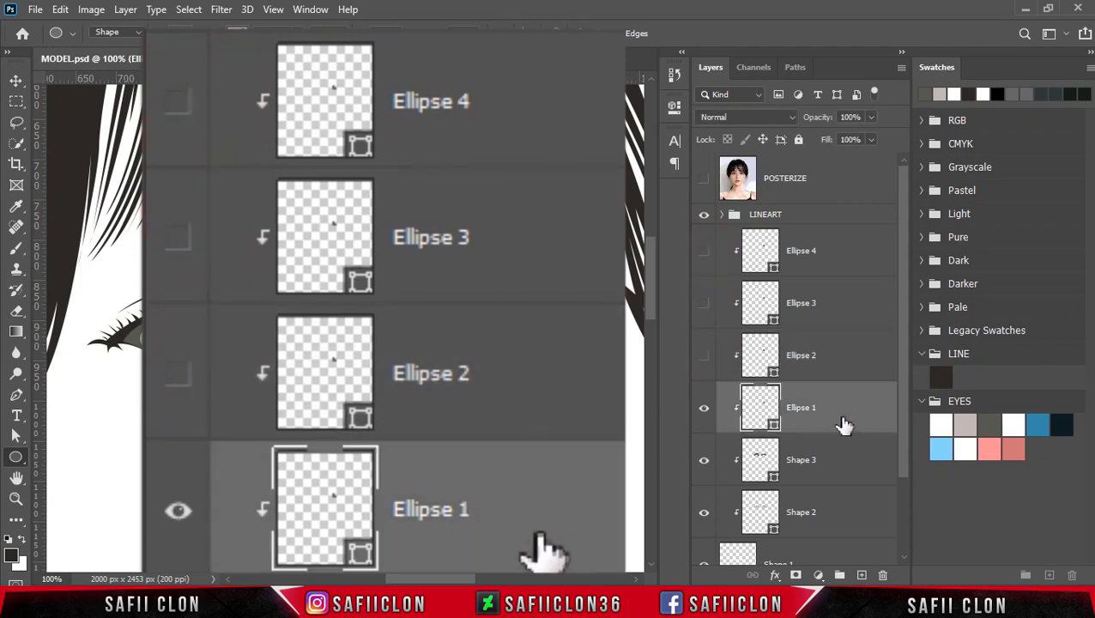
double_click(773, 426)
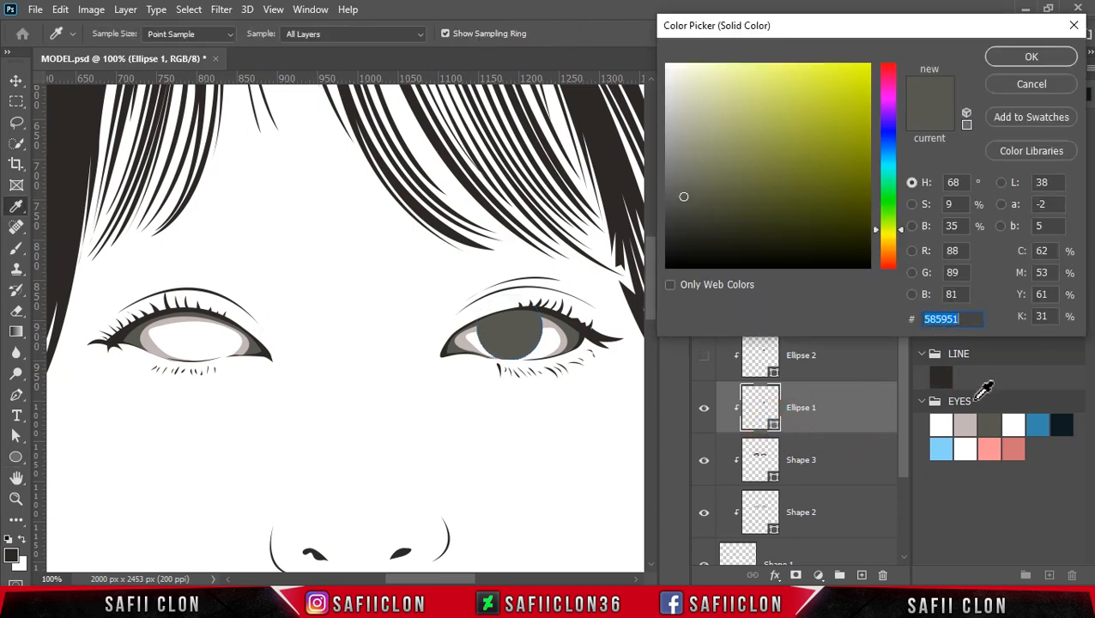
click(1013, 424)
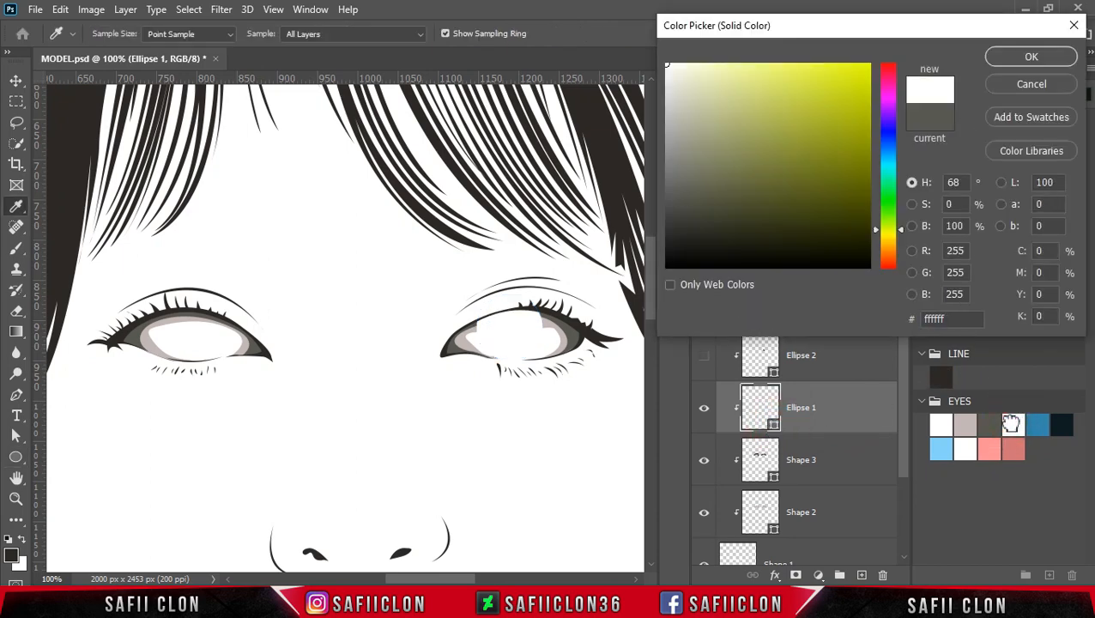
click(1025, 58)
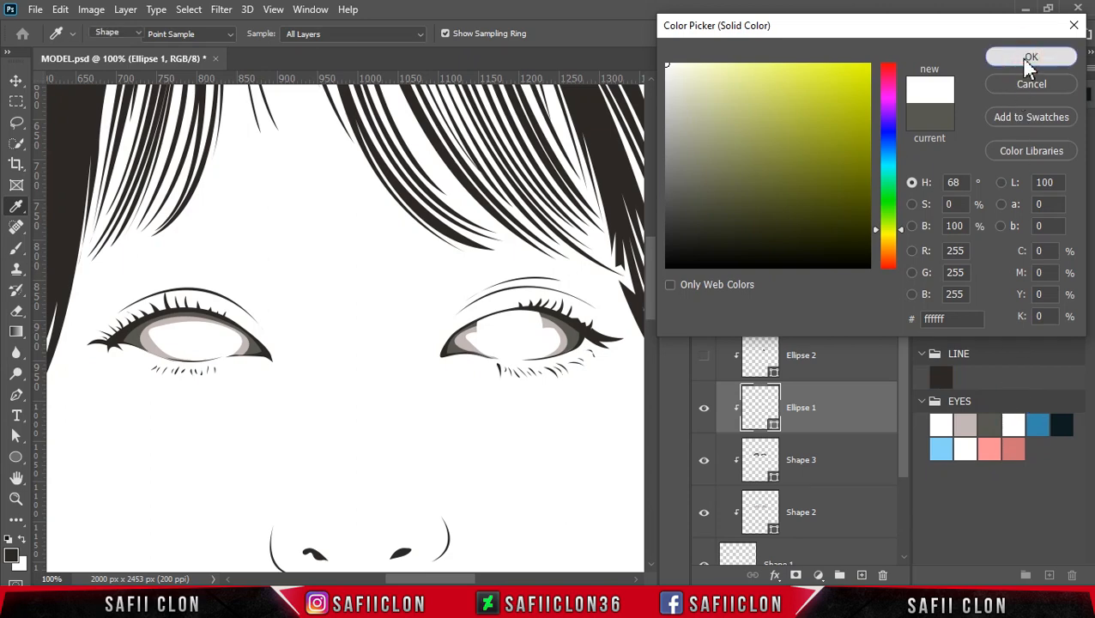
- Add a stroke layer effect to the Ellipse 1 iris circle in the dark brown 2d2926 sampled from the eye's lash line
right_click(846, 406)
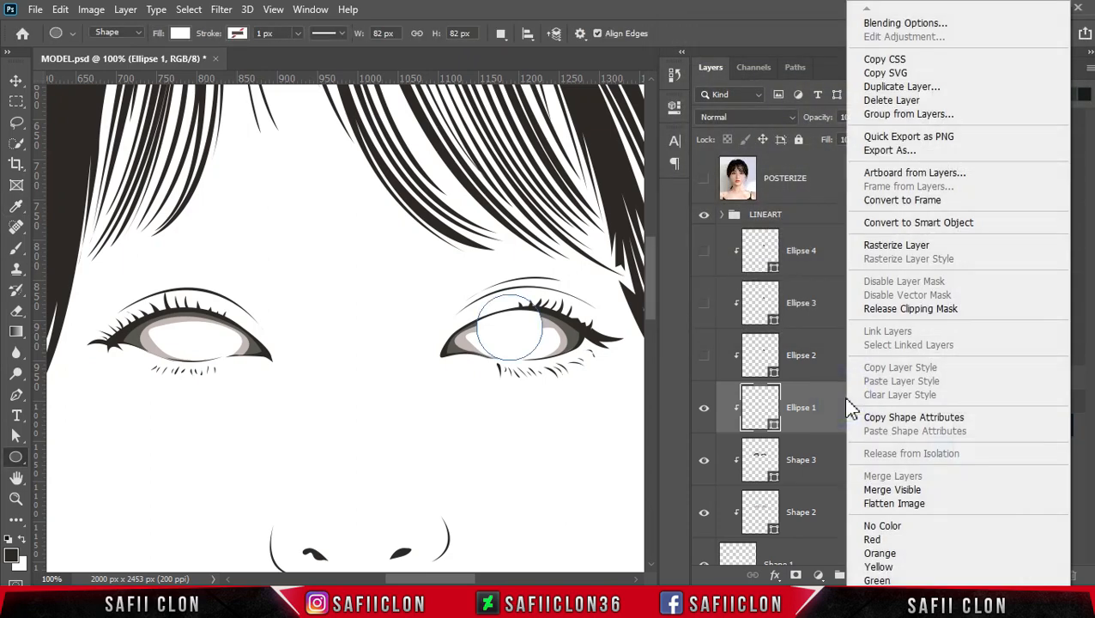
click(880, 25)
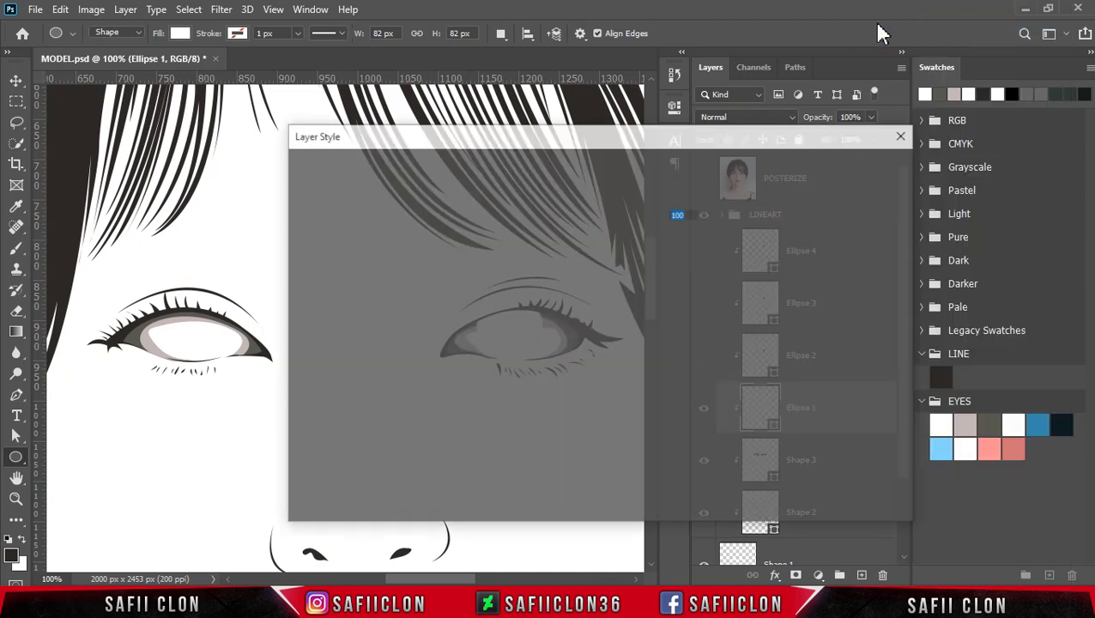
drag(465, 146, 807, 133)
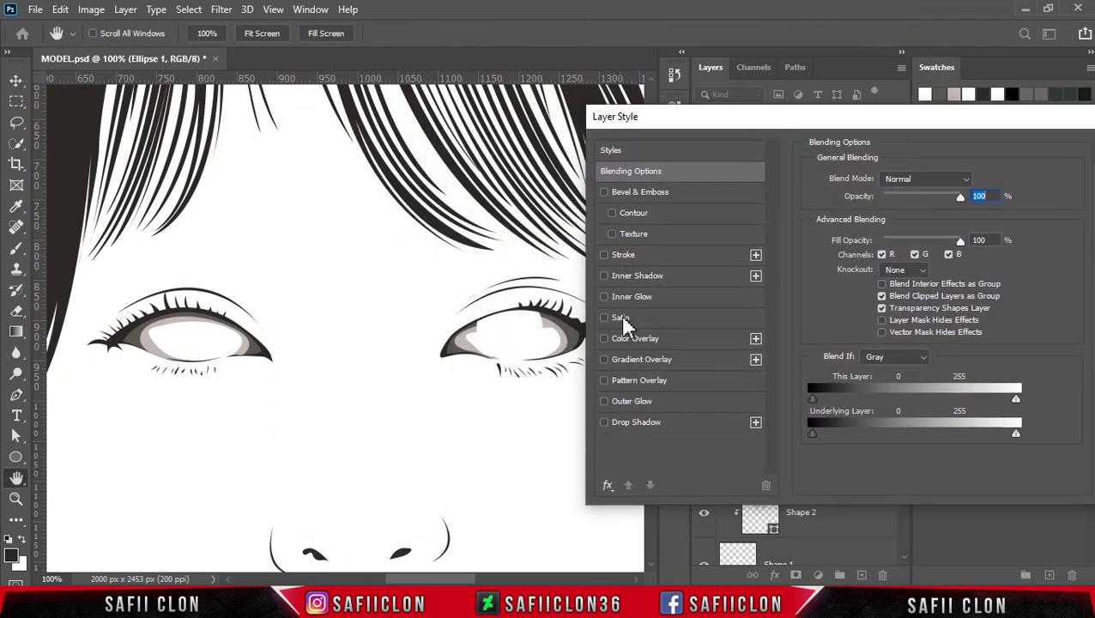
drag(452, 581, 475, 581)
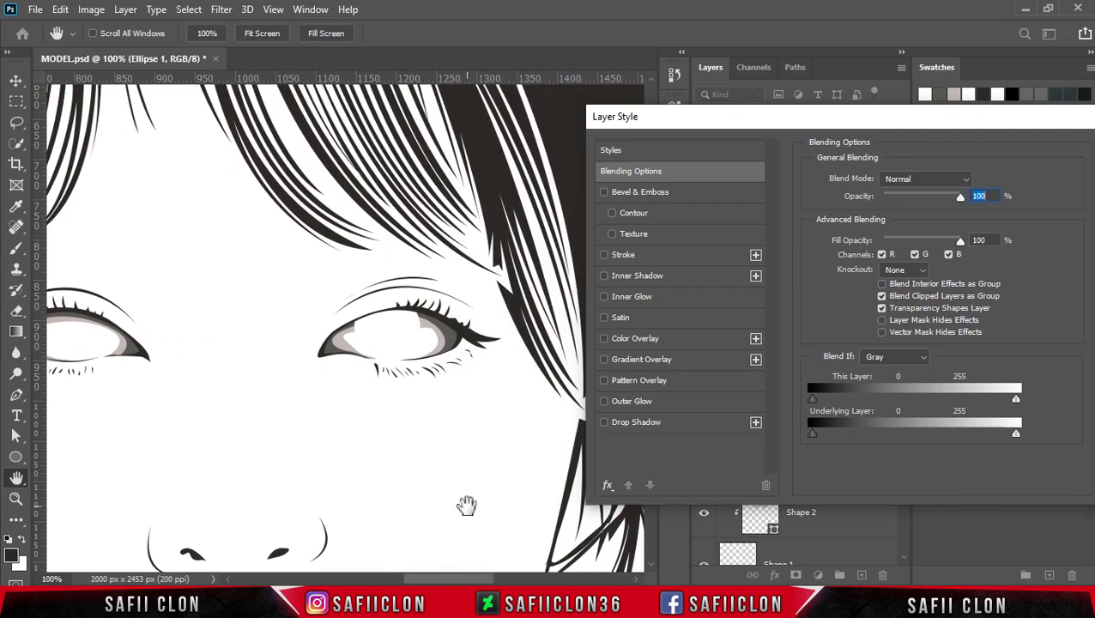
key(ctrl+plus)
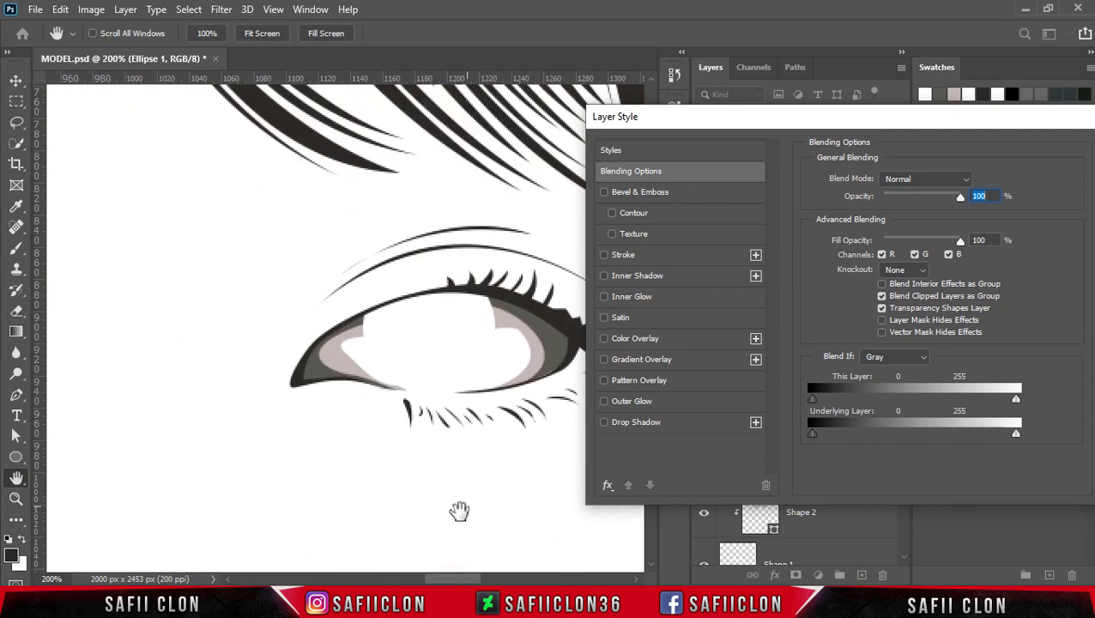
drag(457, 582, 466, 582)
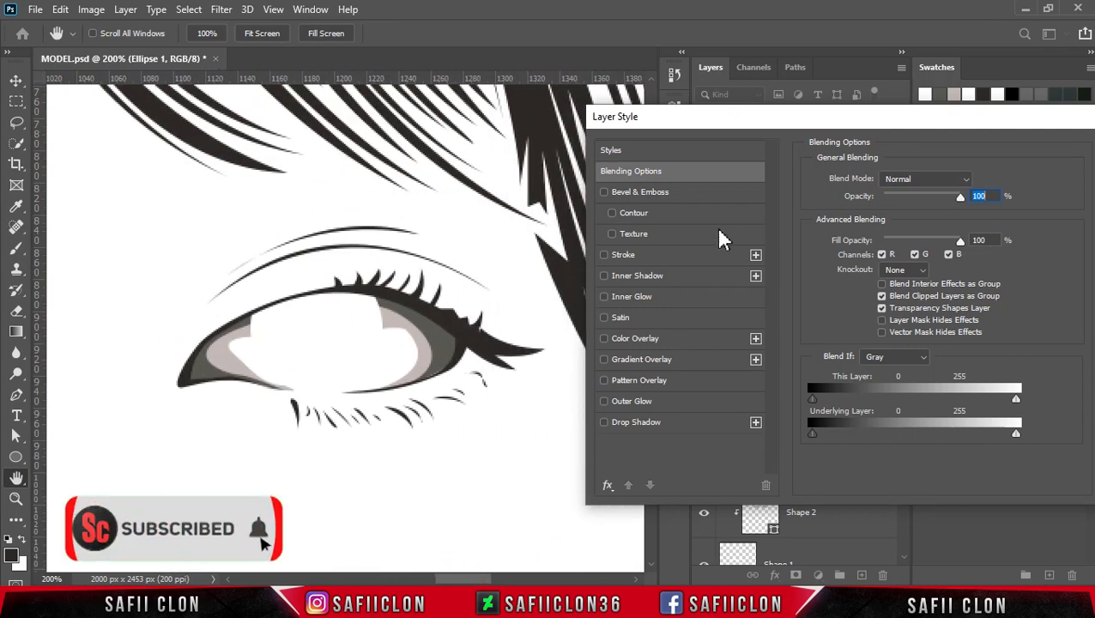
click(630, 255)
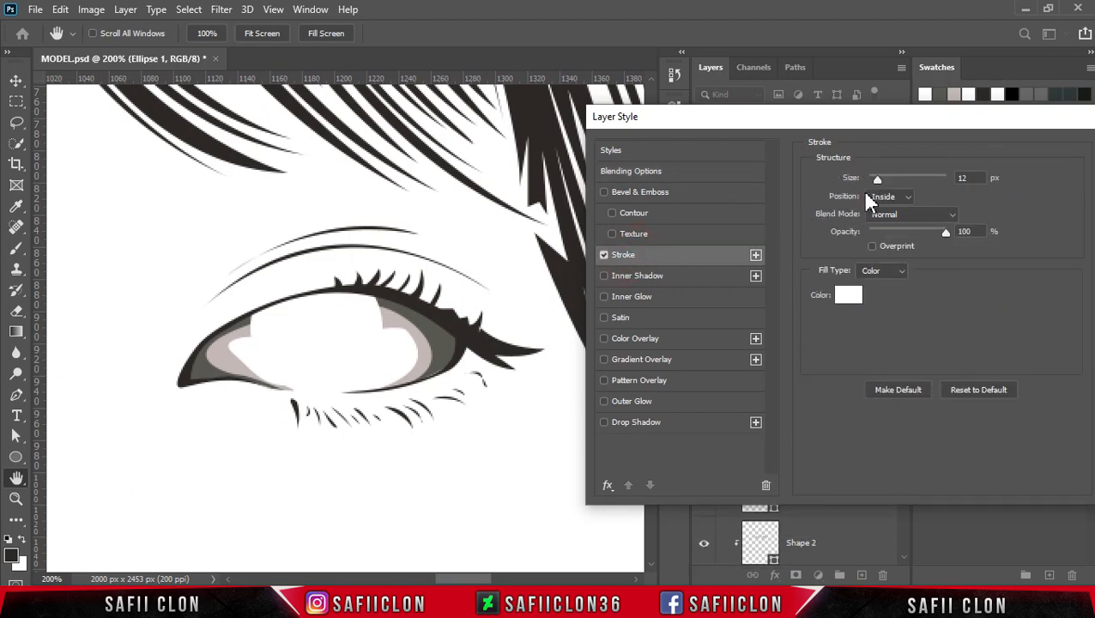
click(850, 298)
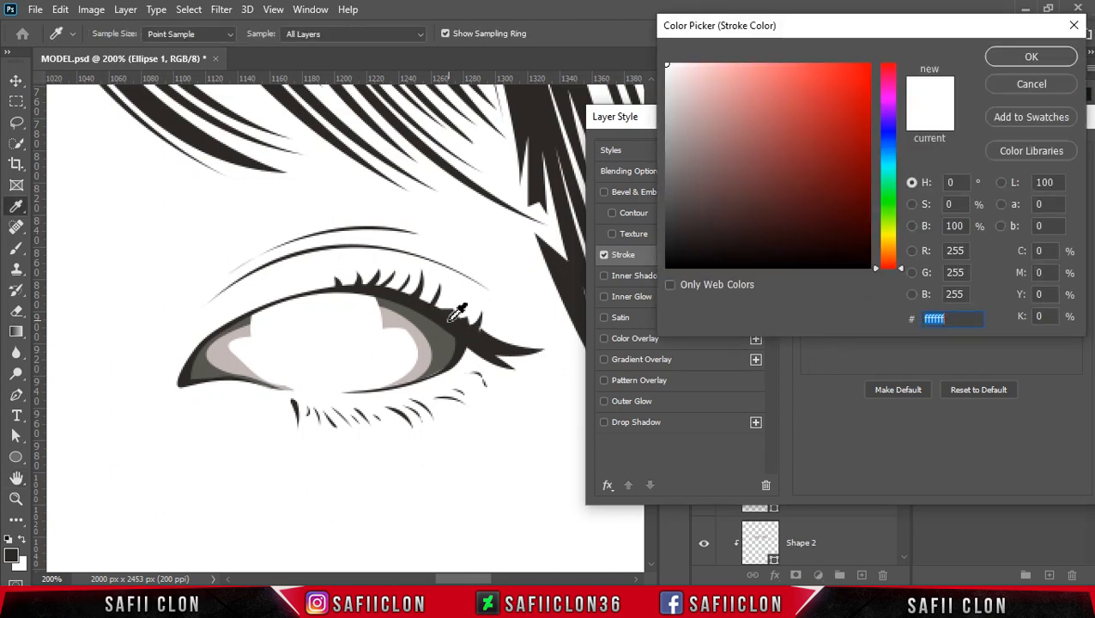
click(450, 318)
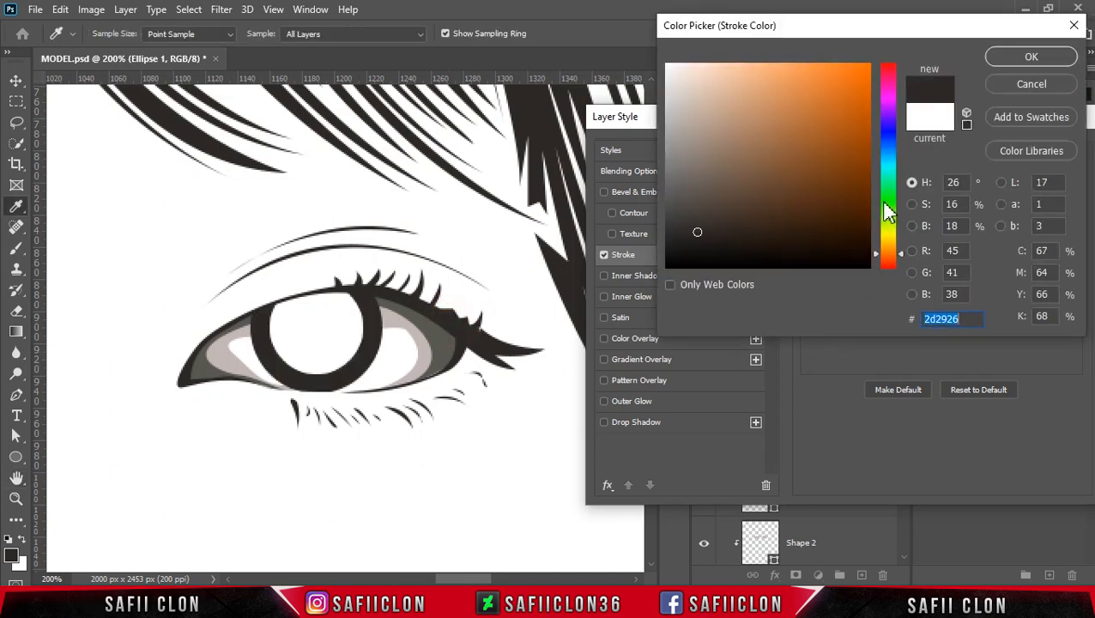
click(1052, 58)
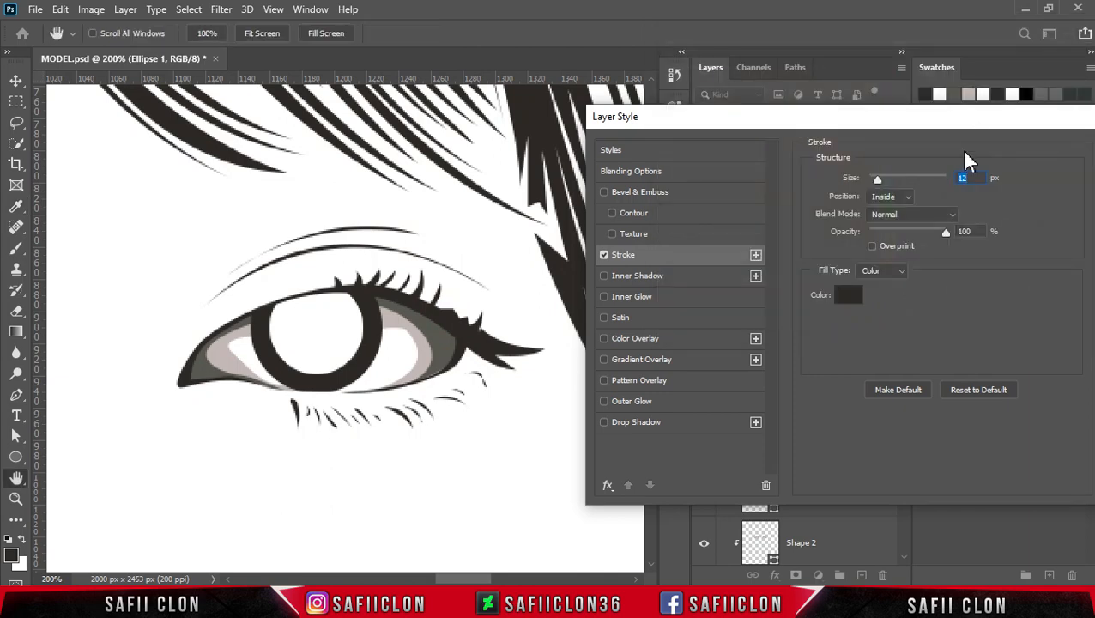
- Set the Ellipse 1 stroke to 4 px, positioned Inside, and apply the layer style
drag(877, 179, 872, 181)
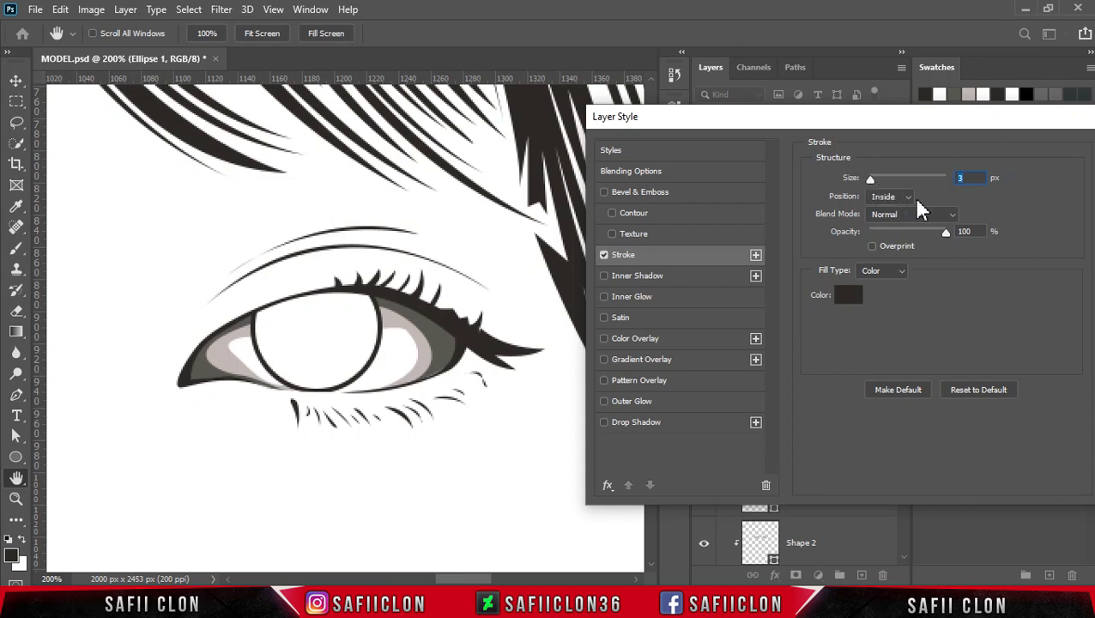
click(908, 196)
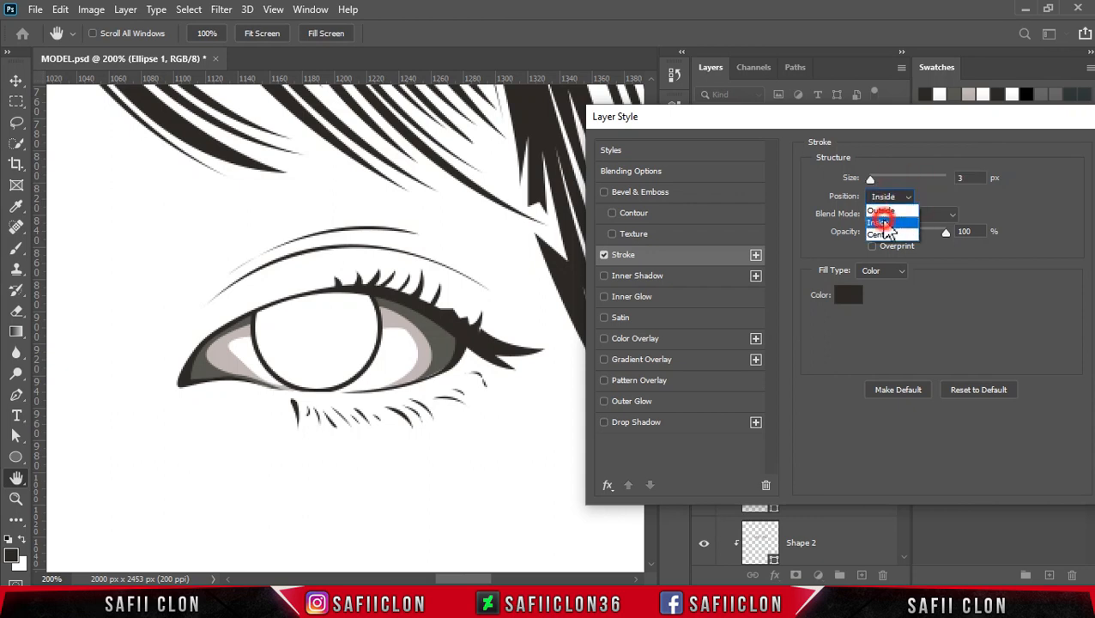
click(882, 218)
text(4)
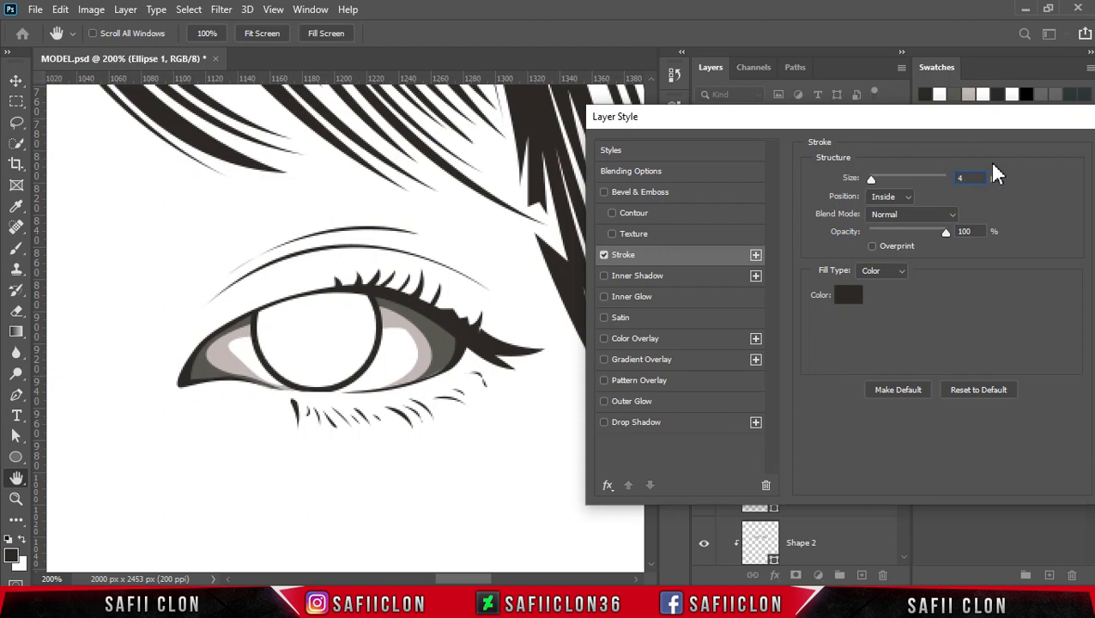
drag(997, 122, 761, 146)
click(920, 176)
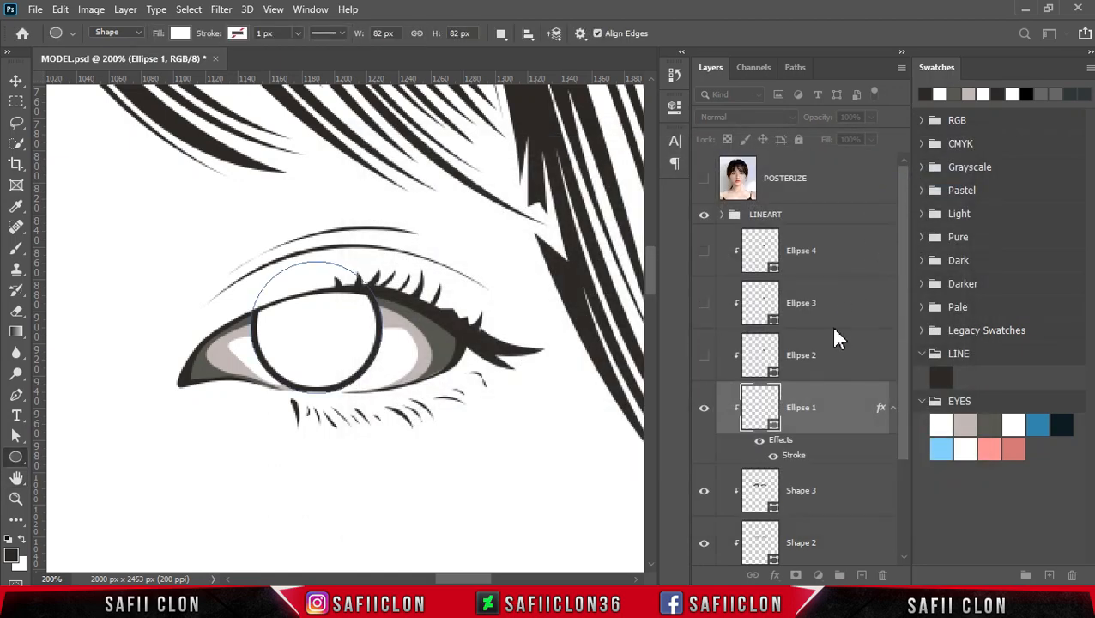
- Show the Ellipse 2 layer and fill its circle with the darker blue swatch from the EYES group
click(843, 369)
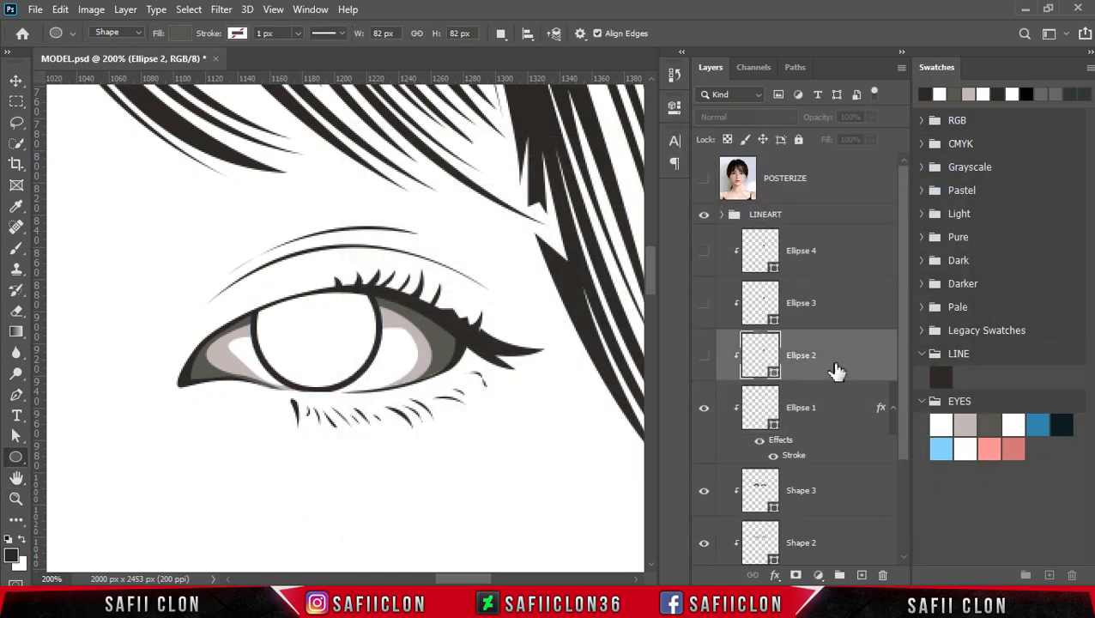
click(704, 358)
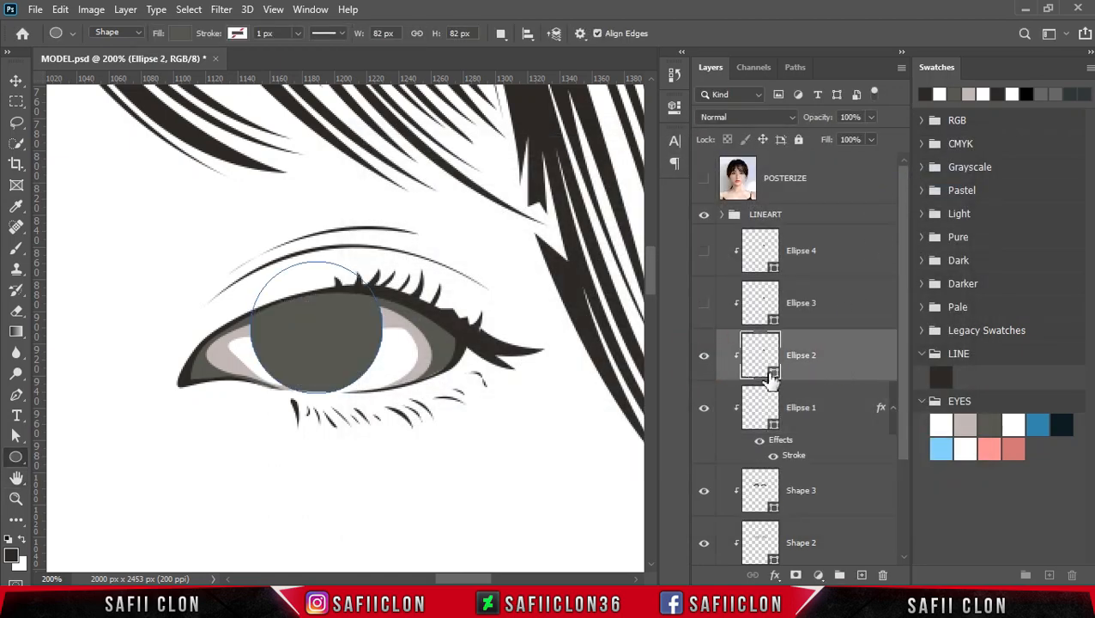
double_click(773, 378)
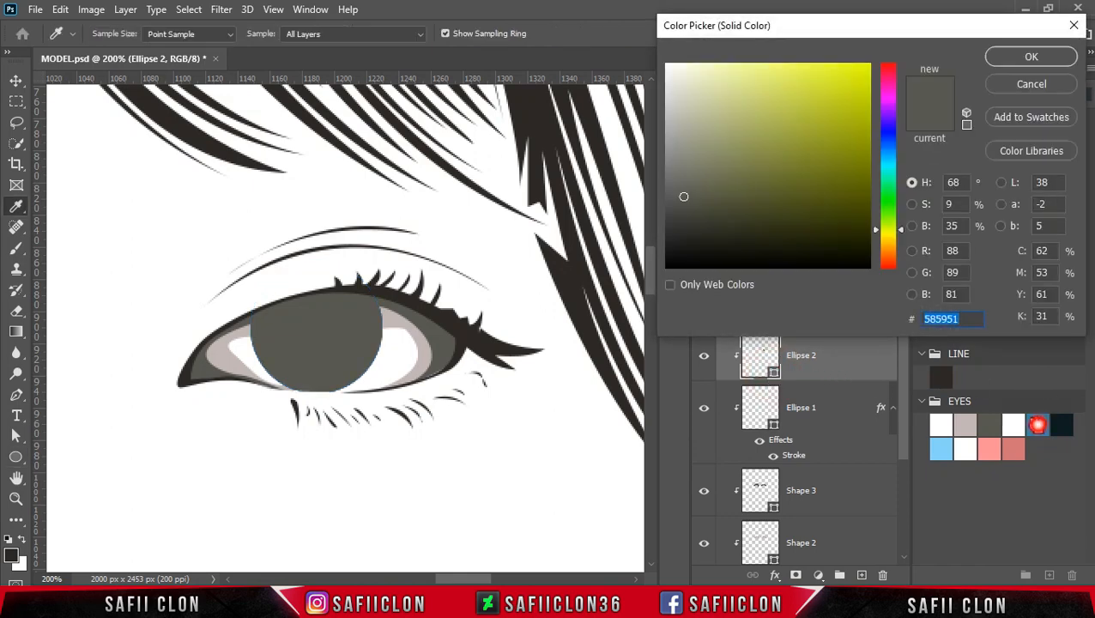
click(1038, 423)
click(1025, 56)
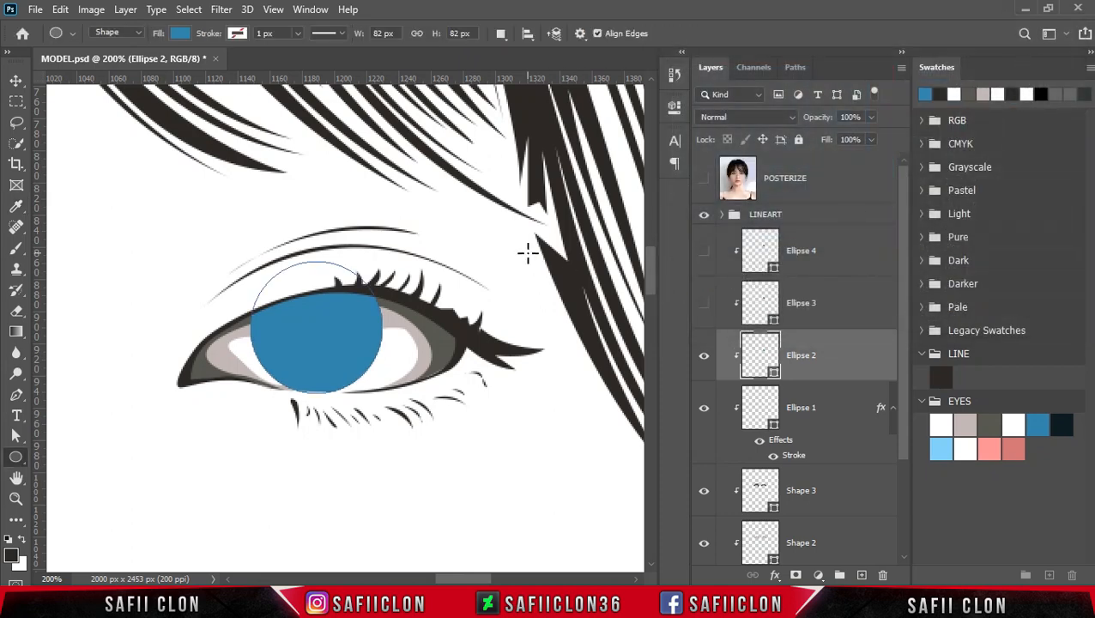
- Scale the blue Ellipse 2 circle to about 85% wide and 84% high, centred inside the iris outline with a thin white gap
key(ctrl+t)
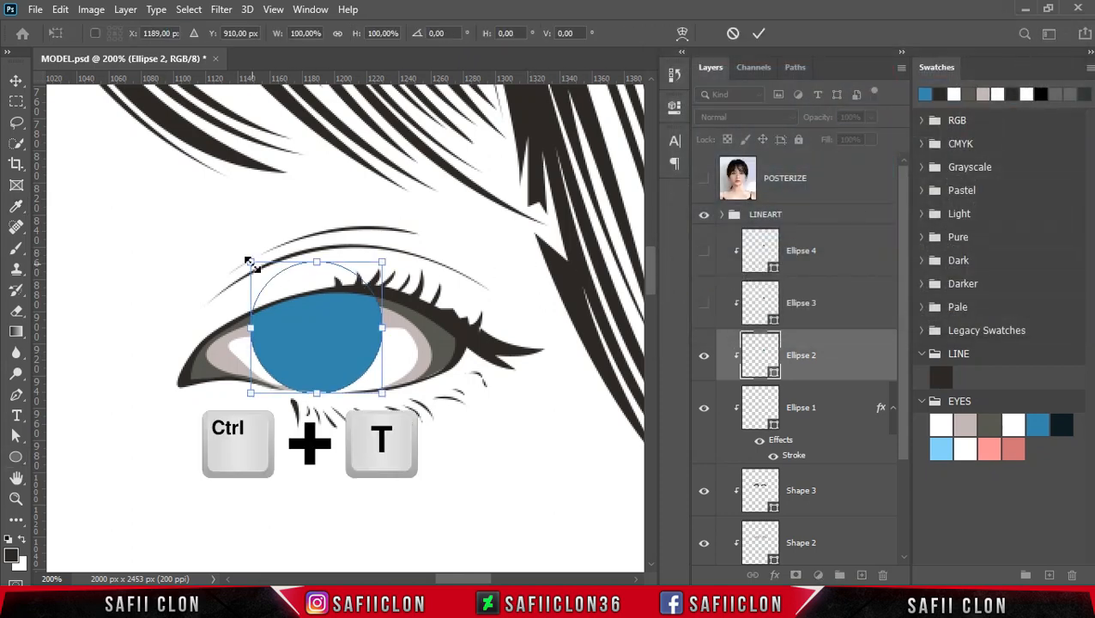
mouse_move(248, 262)
mouse_down()
mouse_move(246, 232)
mouse_move(261, 273)
mouse_up()
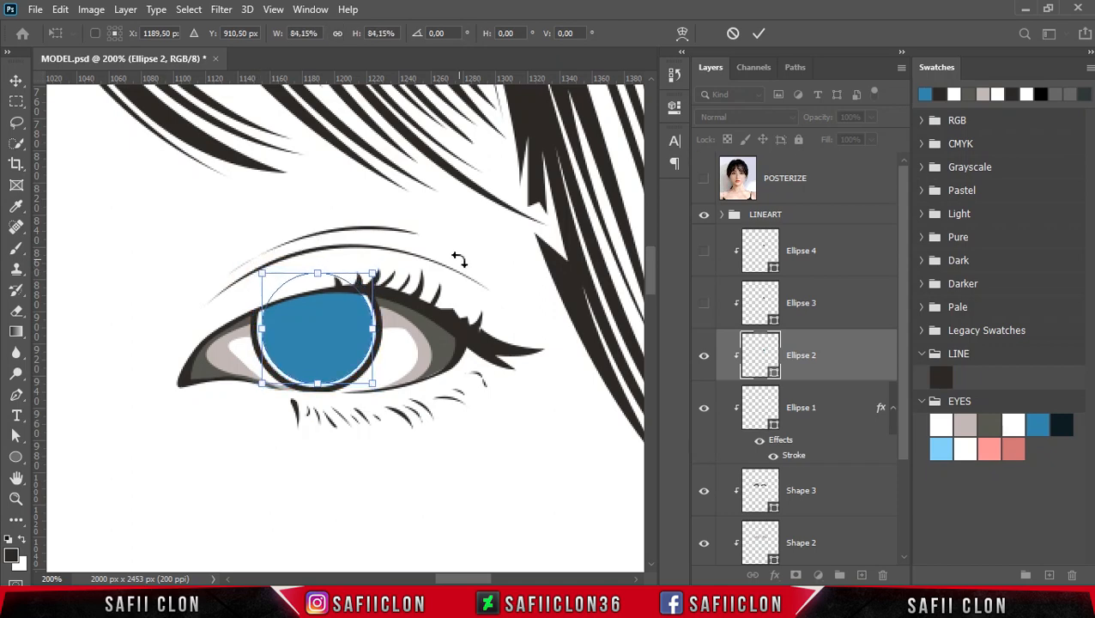
key(ctrl+plus)
key(ctrl+plus)
key(ctrl+plus)
drag(137, 327, 130, 327)
key(ctrl+minus)
key(ctrl+minus)
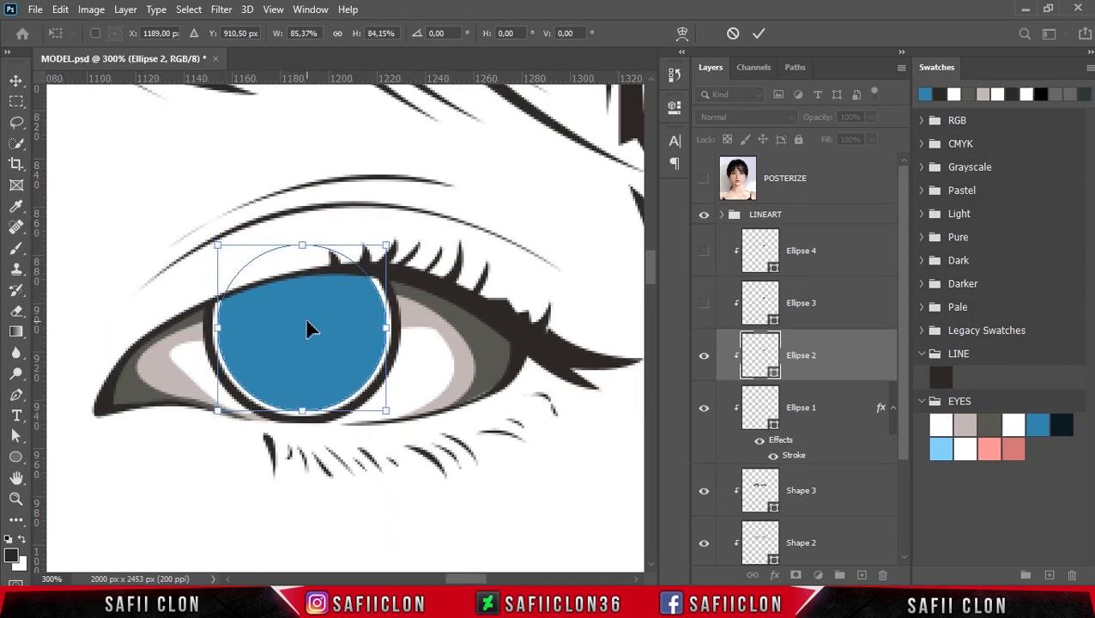
click(759, 35)
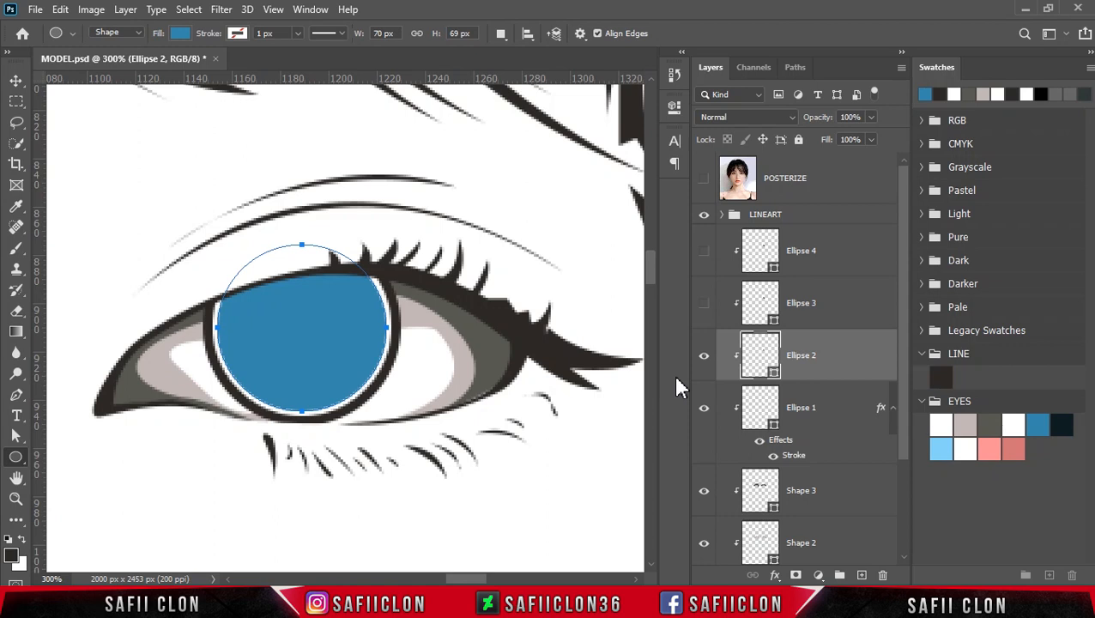
click(703, 357)
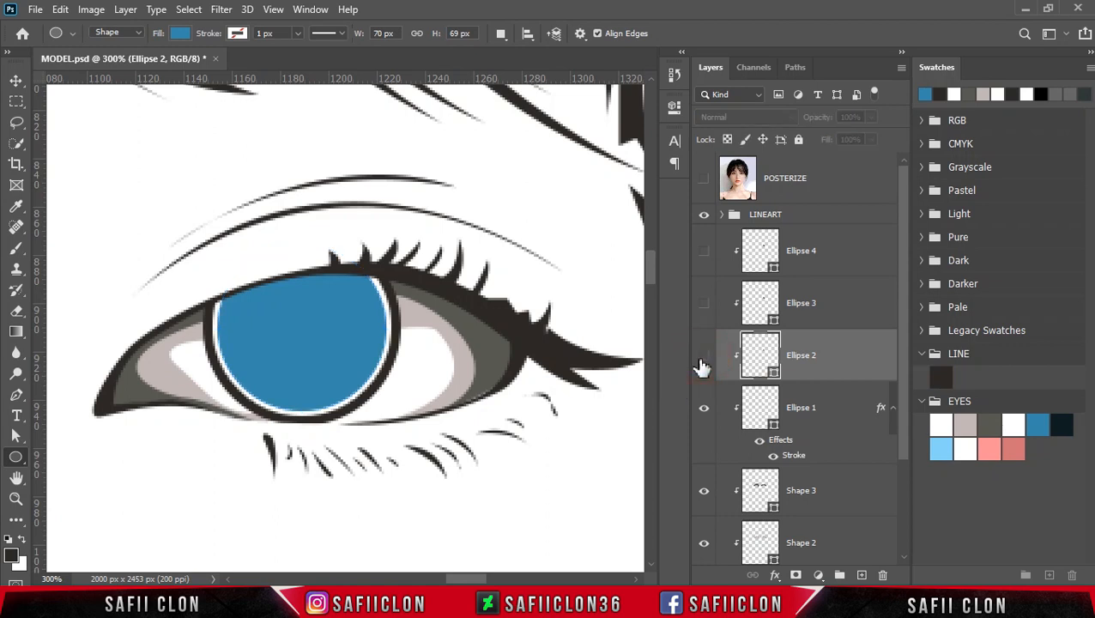
click(703, 357)
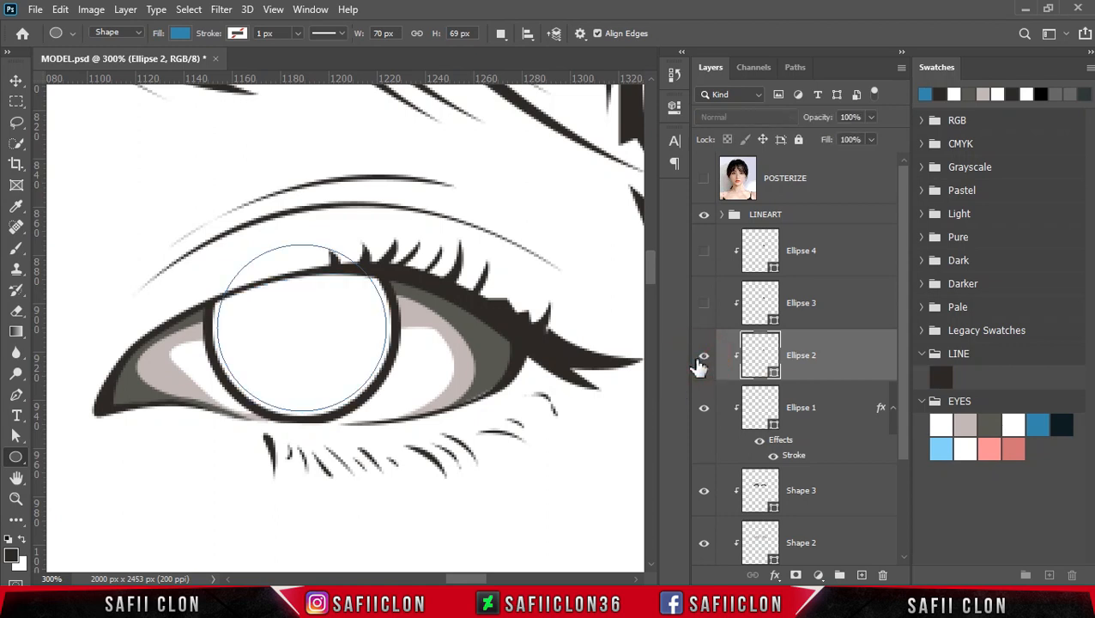
- Show the Ellipse 3 layer and fill its circle with the dark brown 2d2926 sampled from the lash line
click(703, 308)
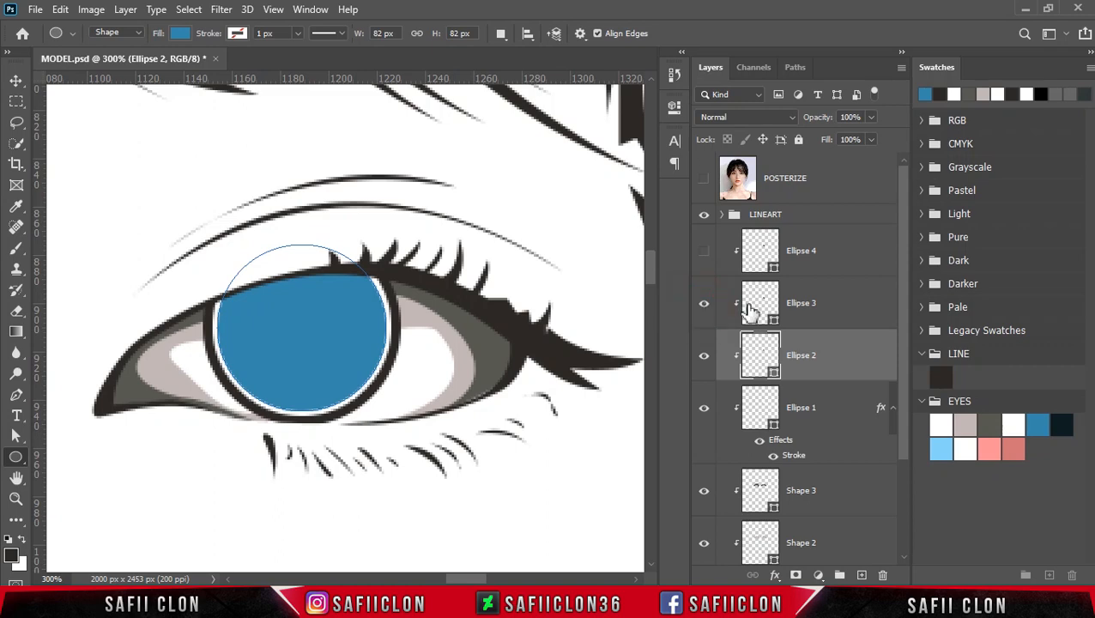
click(874, 306)
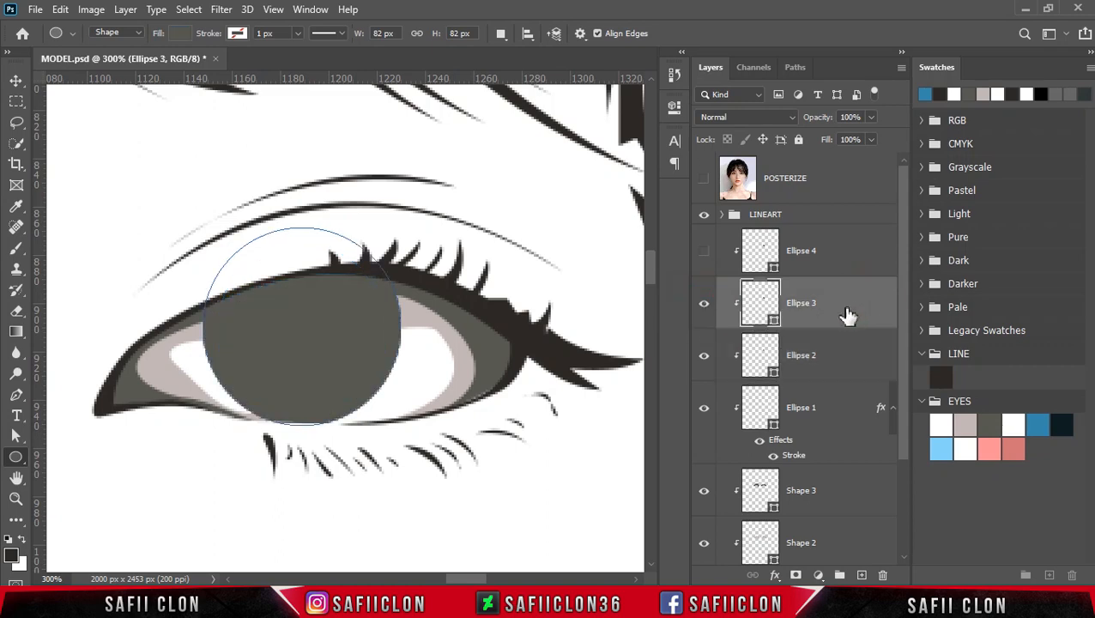
double_click(773, 319)
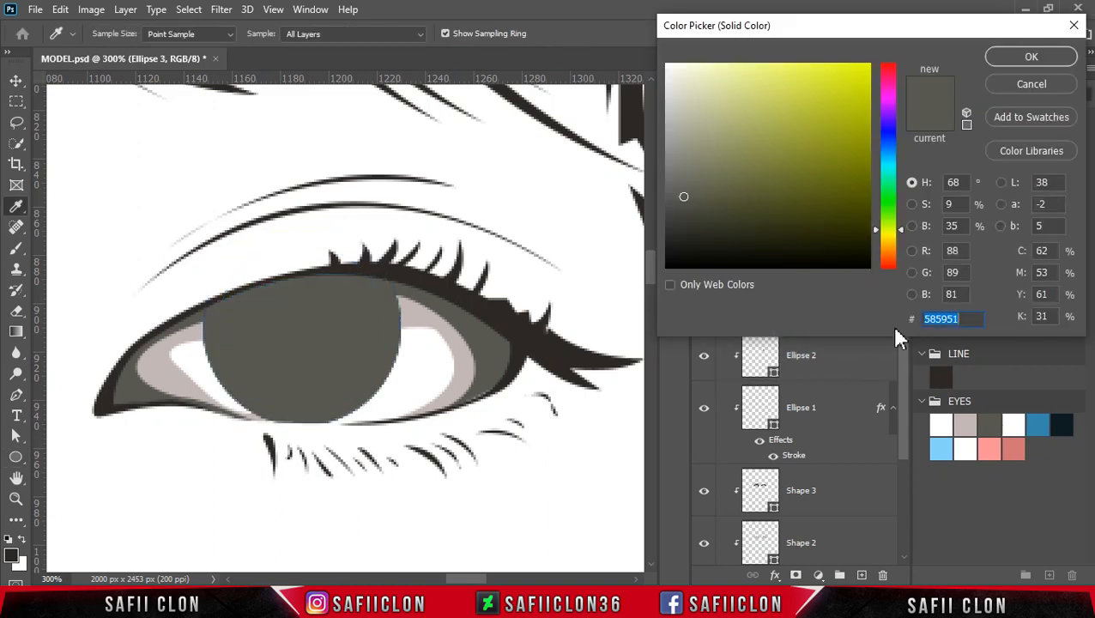
click(1060, 426)
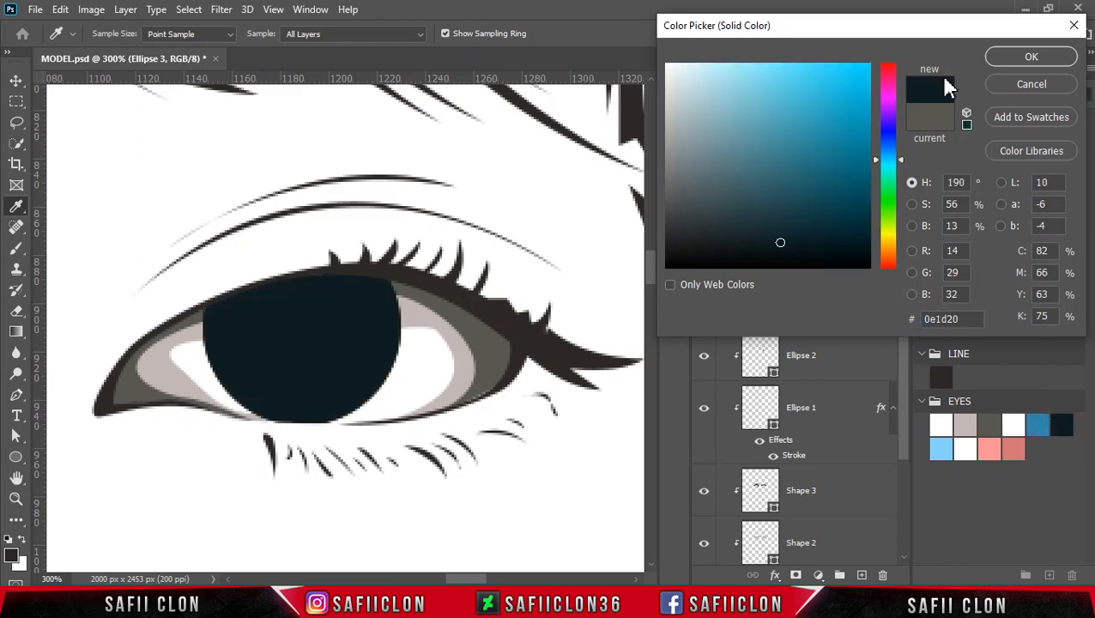
click(497, 313)
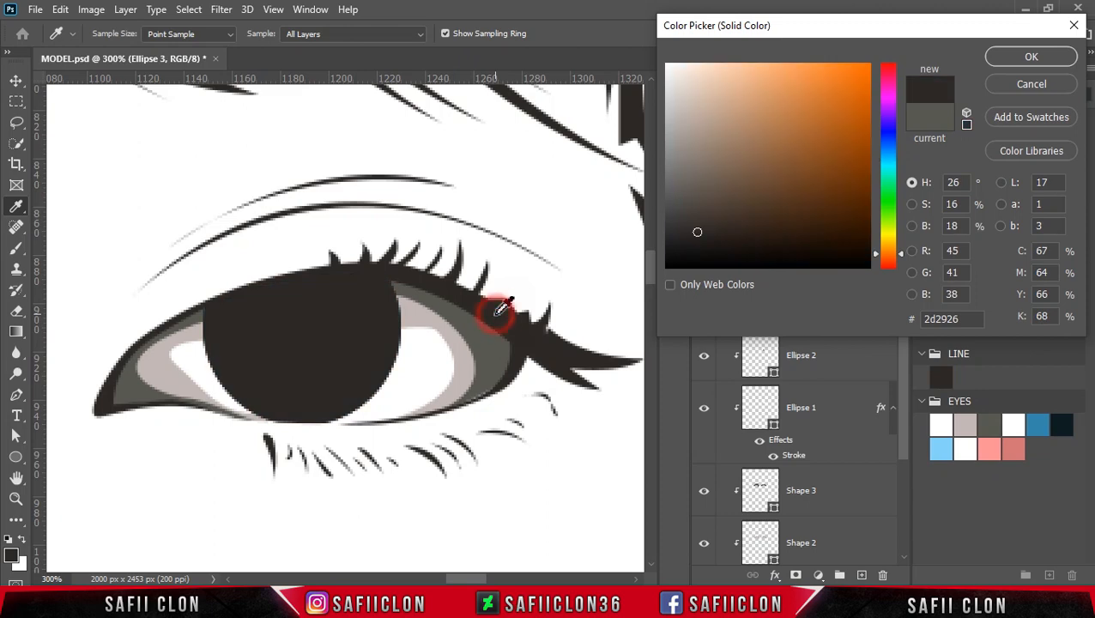
click(1026, 58)
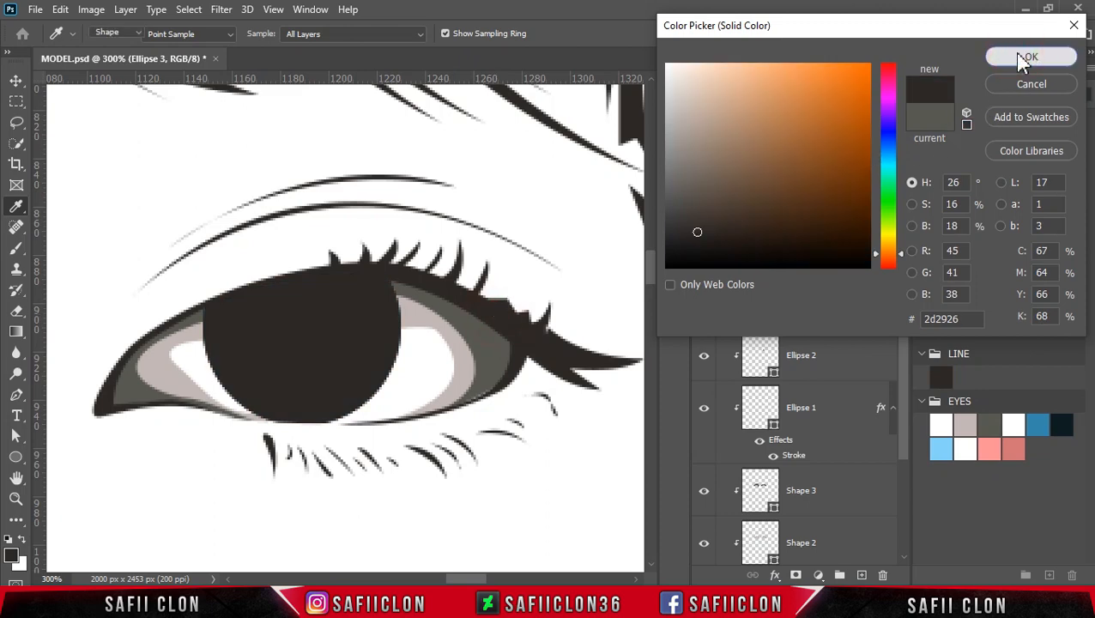
- Scale the Ellipse 3 circle down to about 40% and centre it in the blue iris as the pupil
key(ctrl+t)
drag(202, 230, 263, 288)
drag(309, 335, 304, 332)
key(Right)
key(Up)
key(Down)
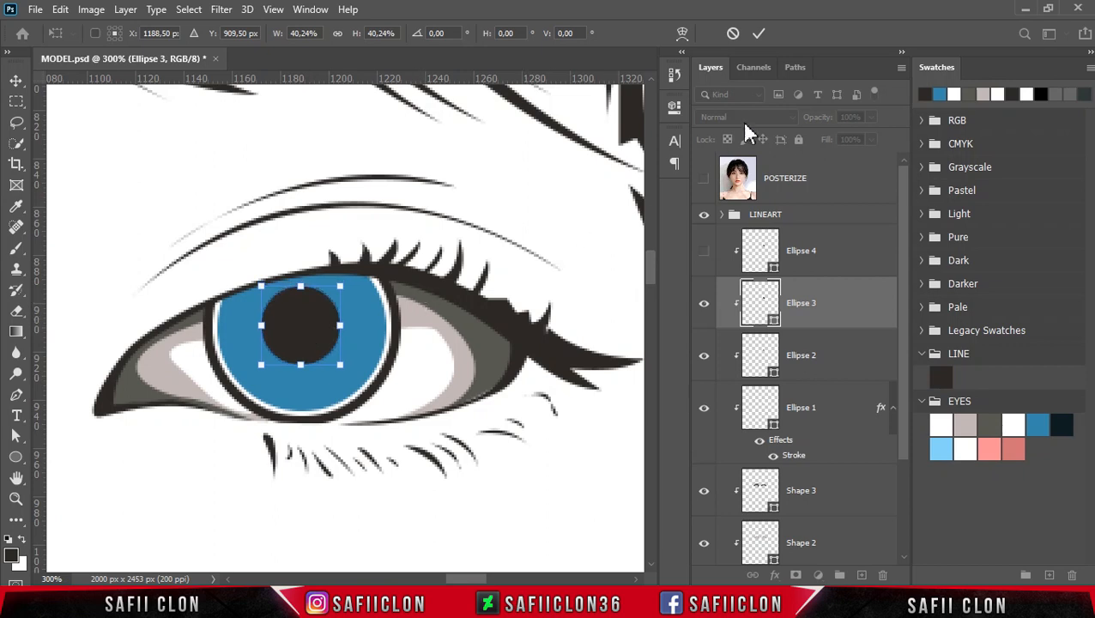
click(753, 32)
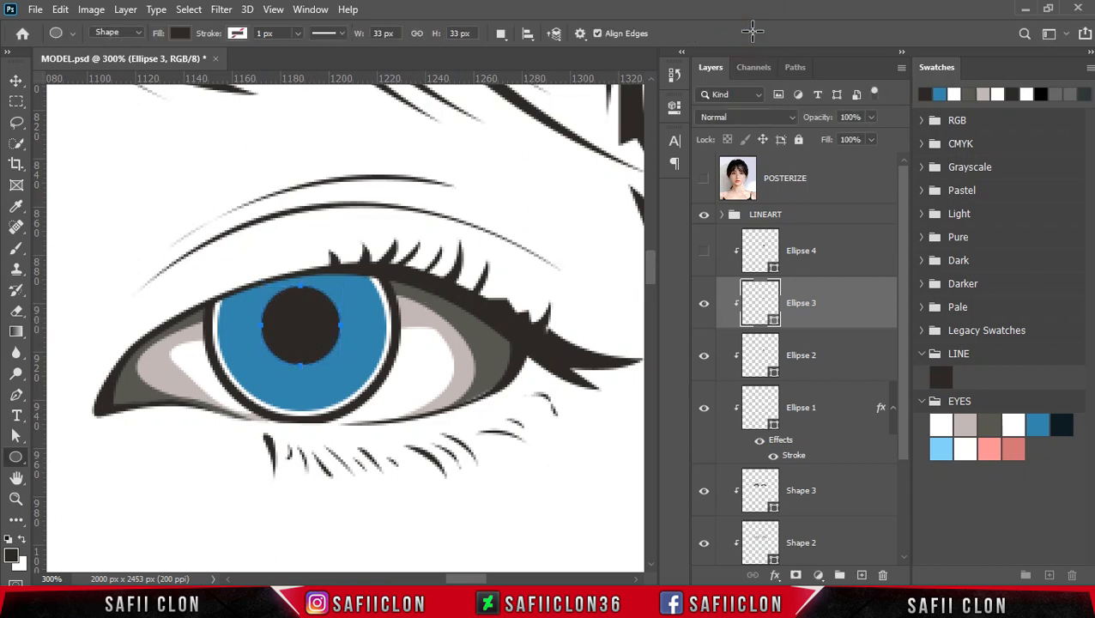
- Show the Ellipse 4 layer and fill its circle with the dark brown 2d2926 swatch from the LINE group
click(704, 254)
click(841, 263)
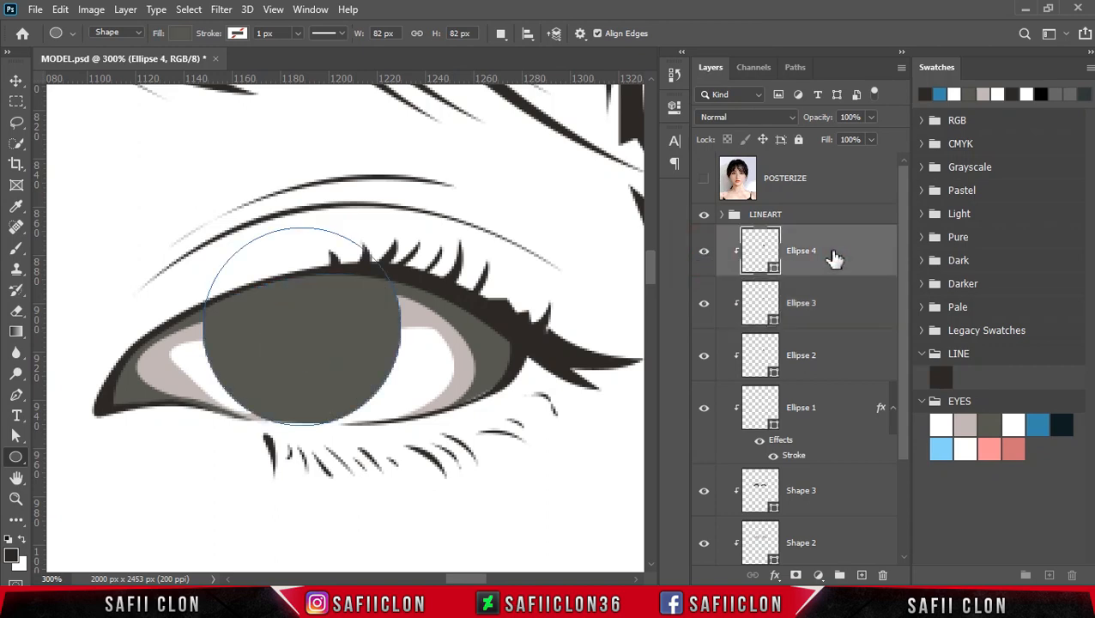
double_click(772, 269)
click(1061, 423)
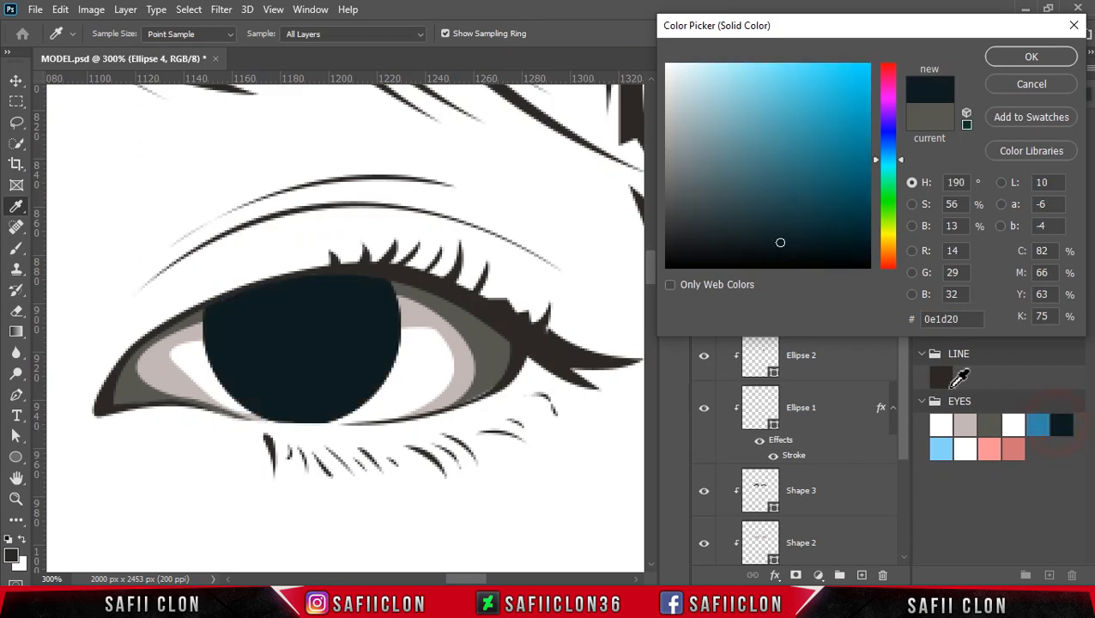
click(943, 379)
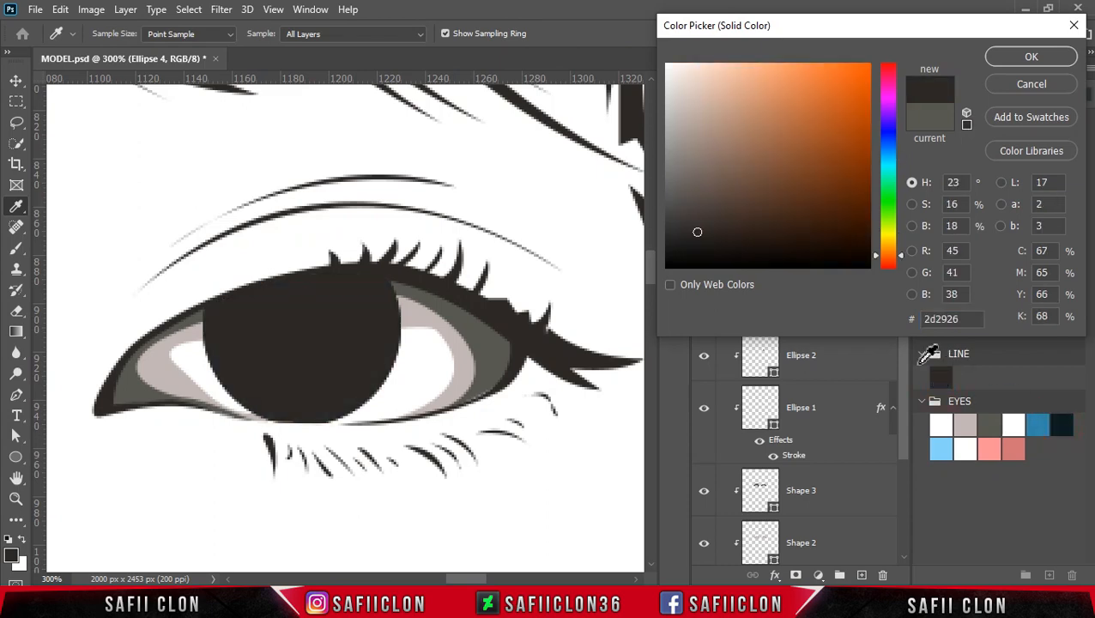
click(1026, 56)
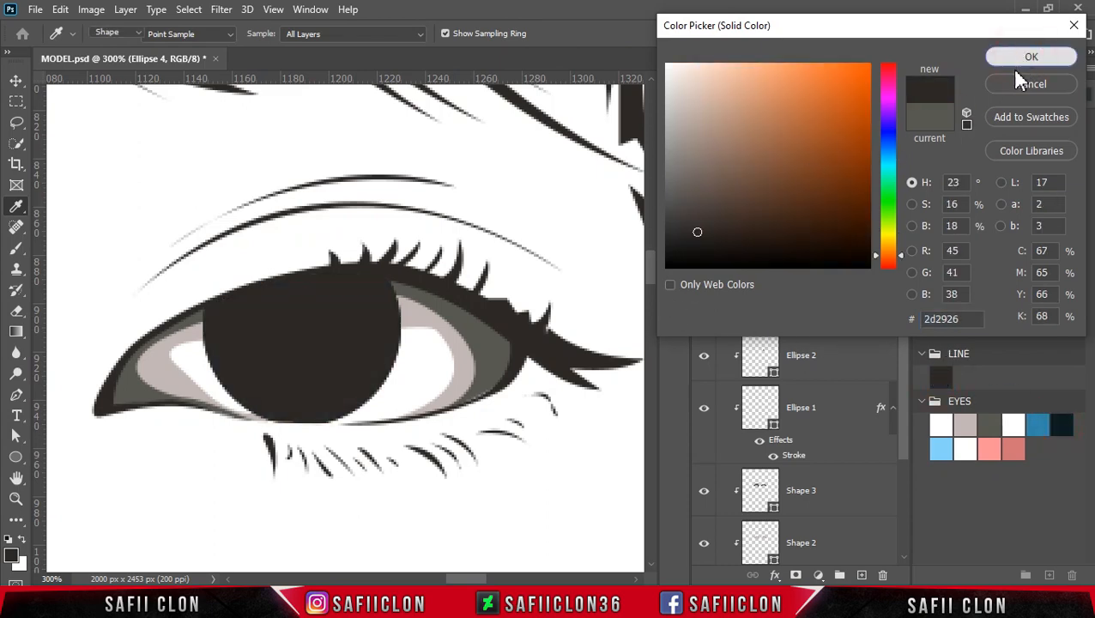
- Scale the Ellipse 4 circle down evenly to about 92.7%, keeping it centred inside the iris outline
key(ctrl+t)
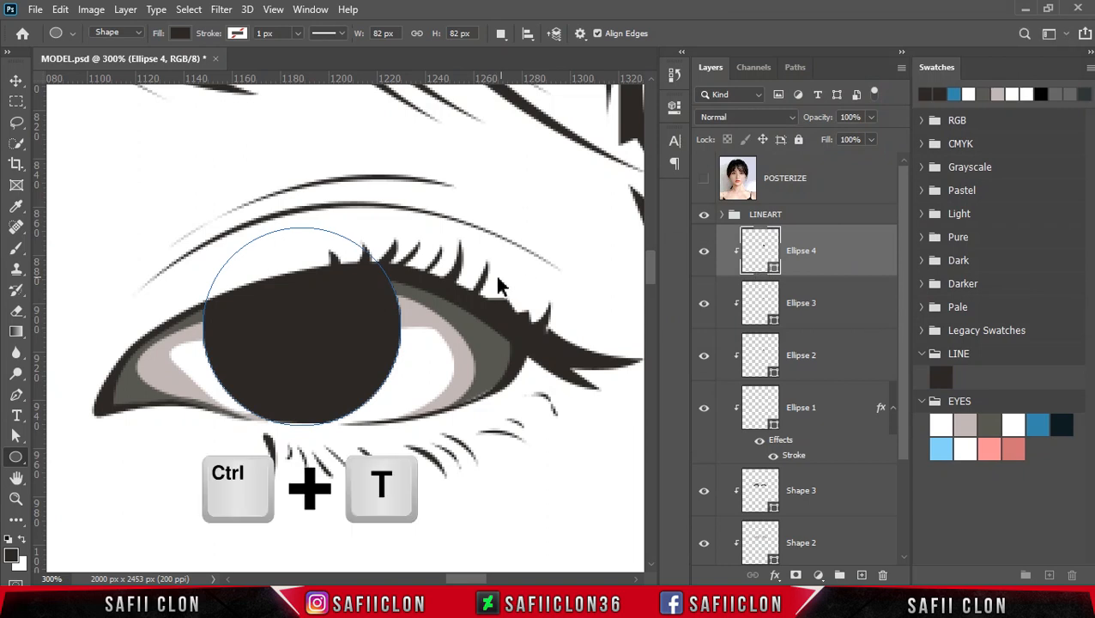
drag(203, 225, 209, 229)
drag(208, 233, 211, 235)
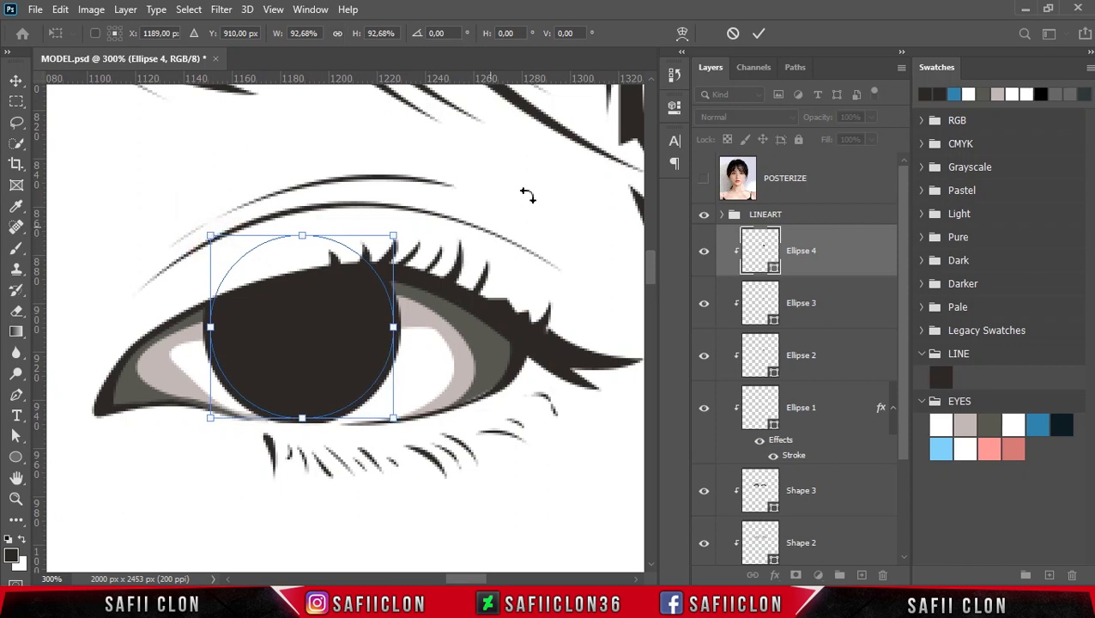
click(759, 34)
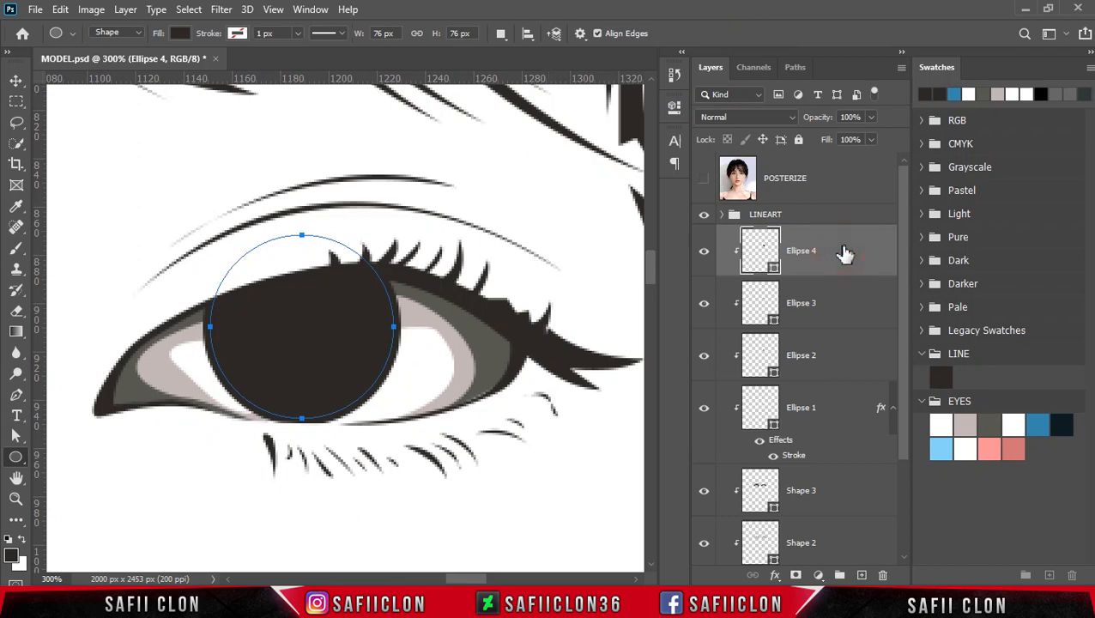
- Add a layer mask to Ellipse 4 and prepare a 48 px Soft Round brush at 4% opacity for painting on it
click(796, 576)
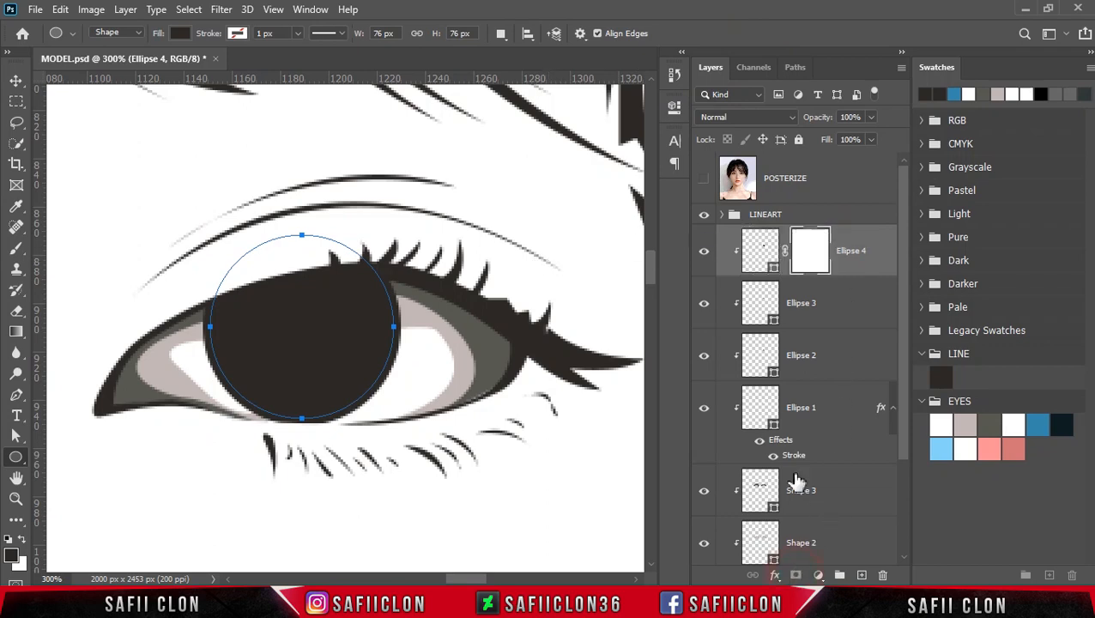
click(814, 248)
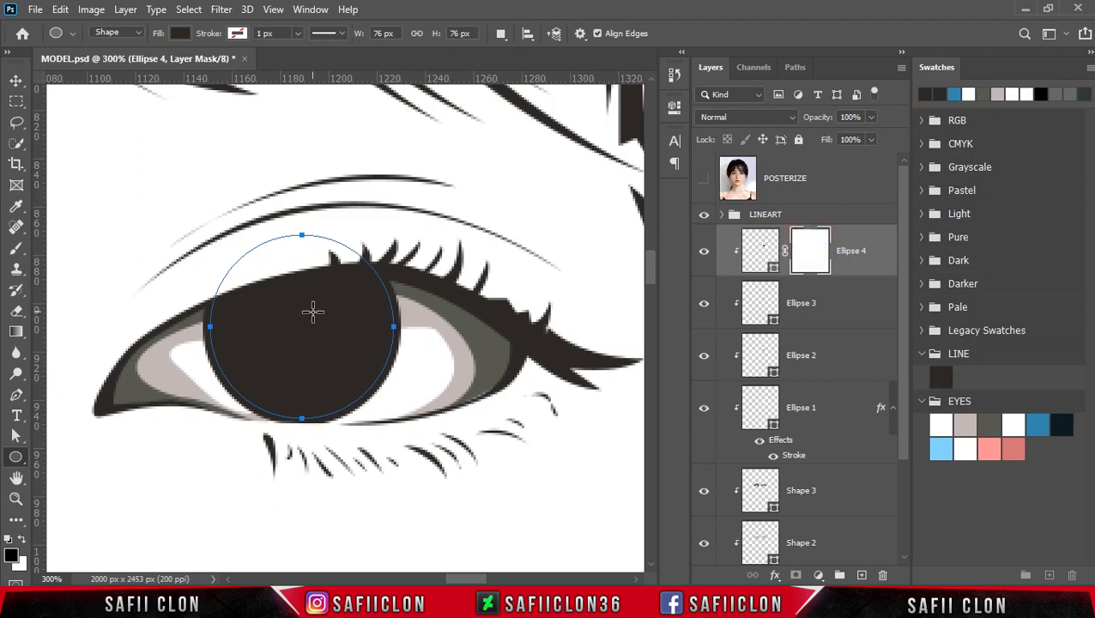
click(15, 249)
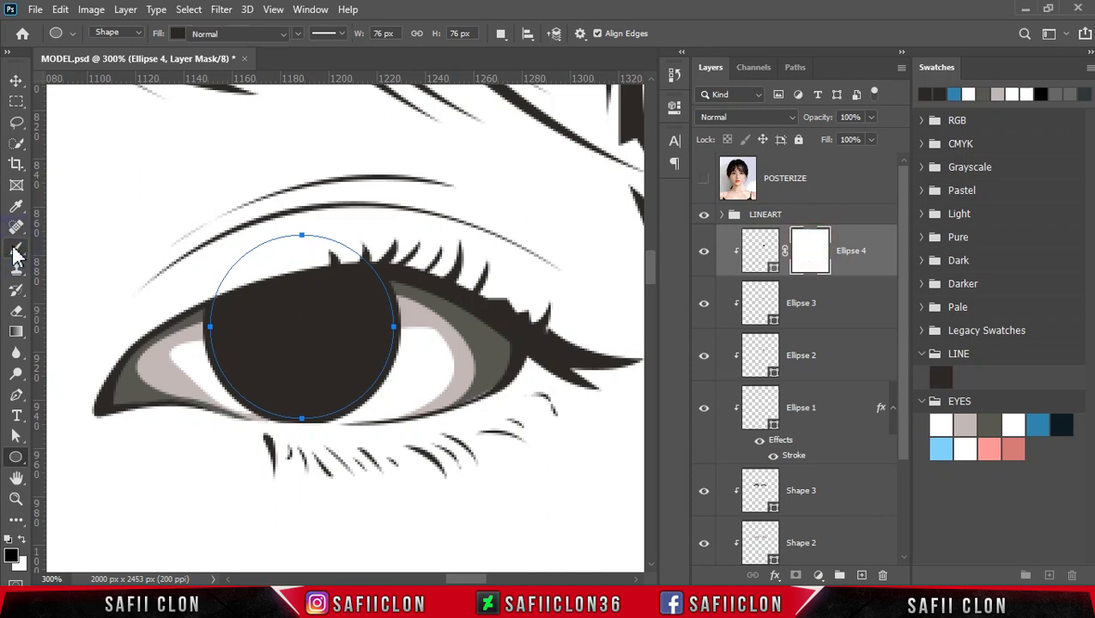
click(84, 250)
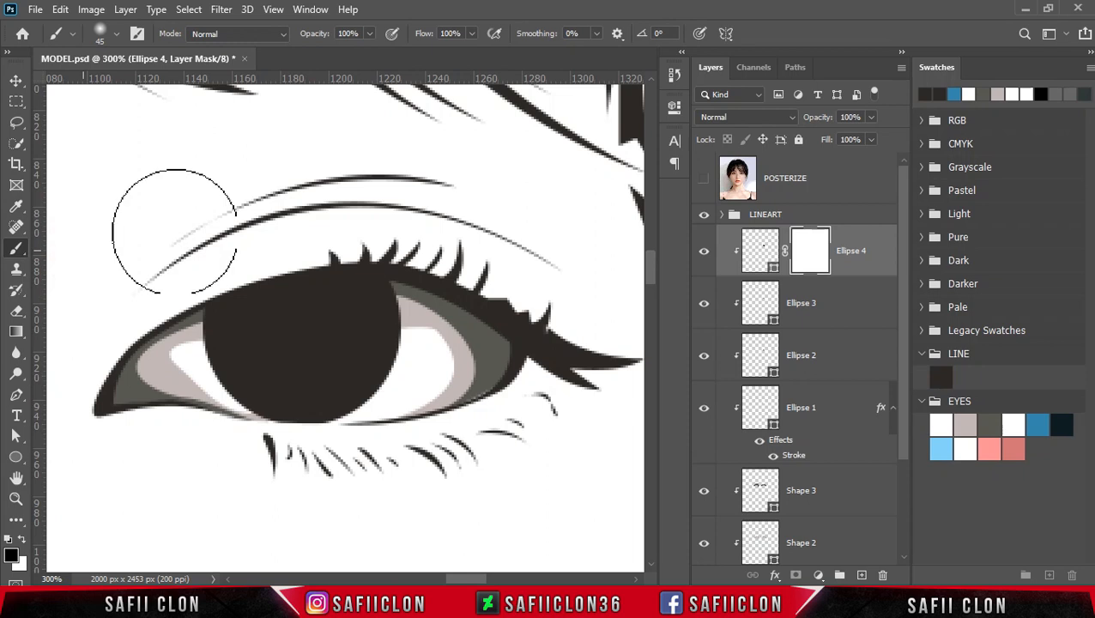
click(119, 34)
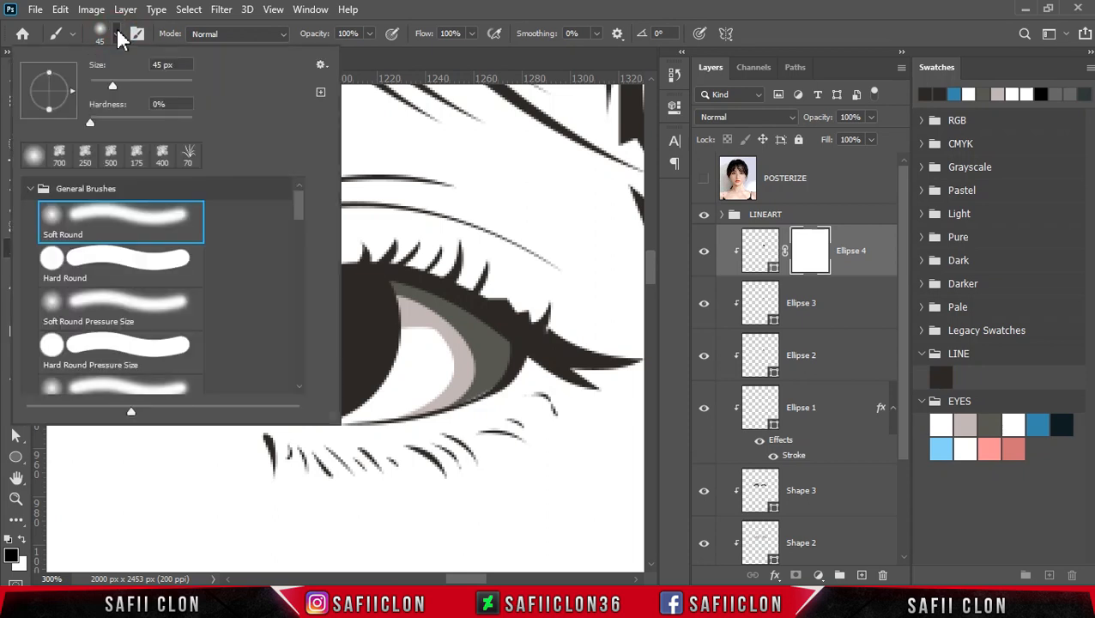
click(112, 216)
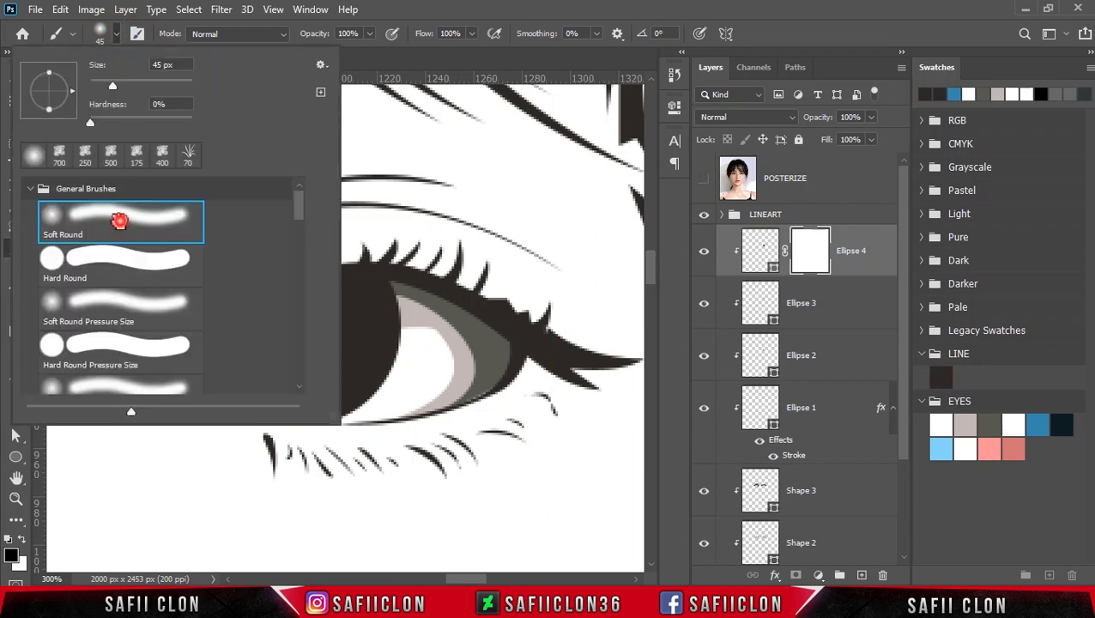
click(117, 38)
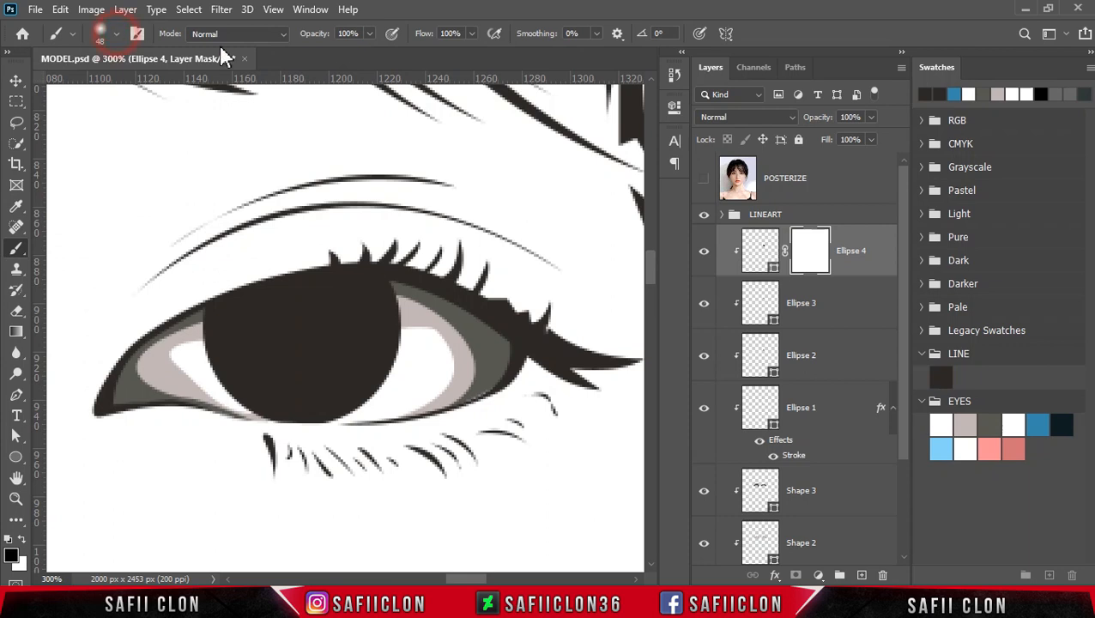
click(370, 36)
drag(372, 48, 361, 54)
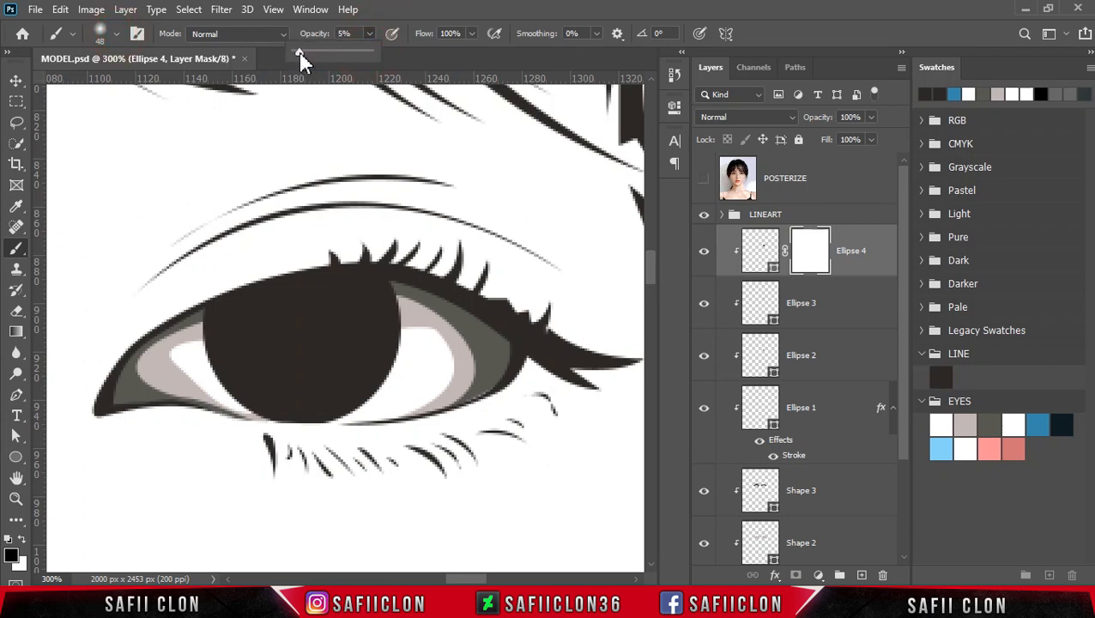
click(373, 32)
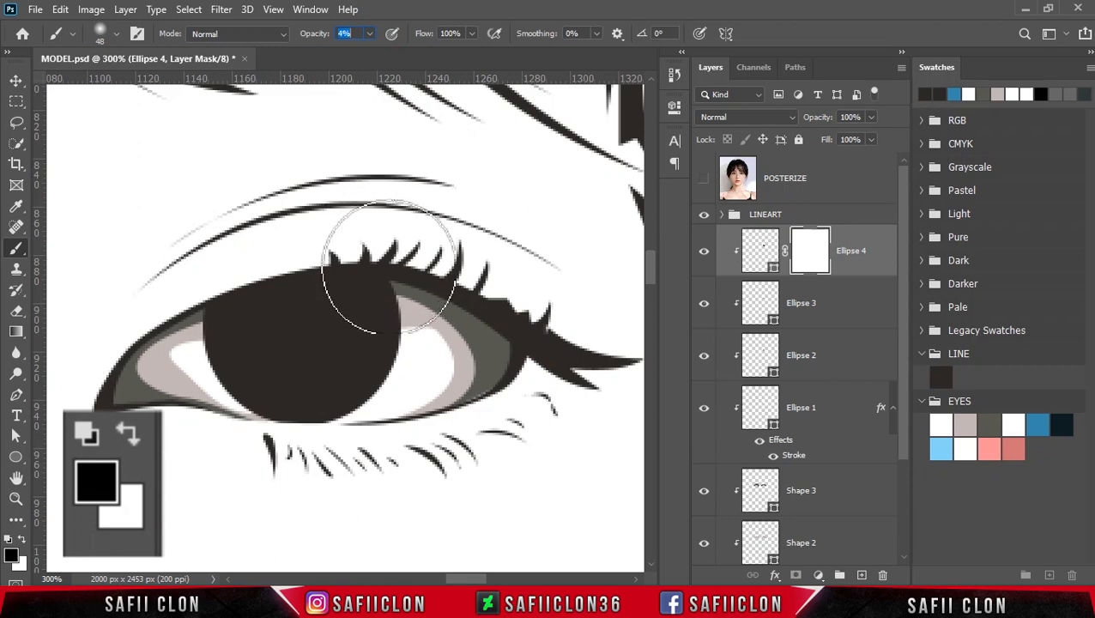
- Check the eye's light and dark areas on the POSTERIZE photo, hide it again, and shrink the brush to fit the iris
key(bracketleft)
key(bracketleft)
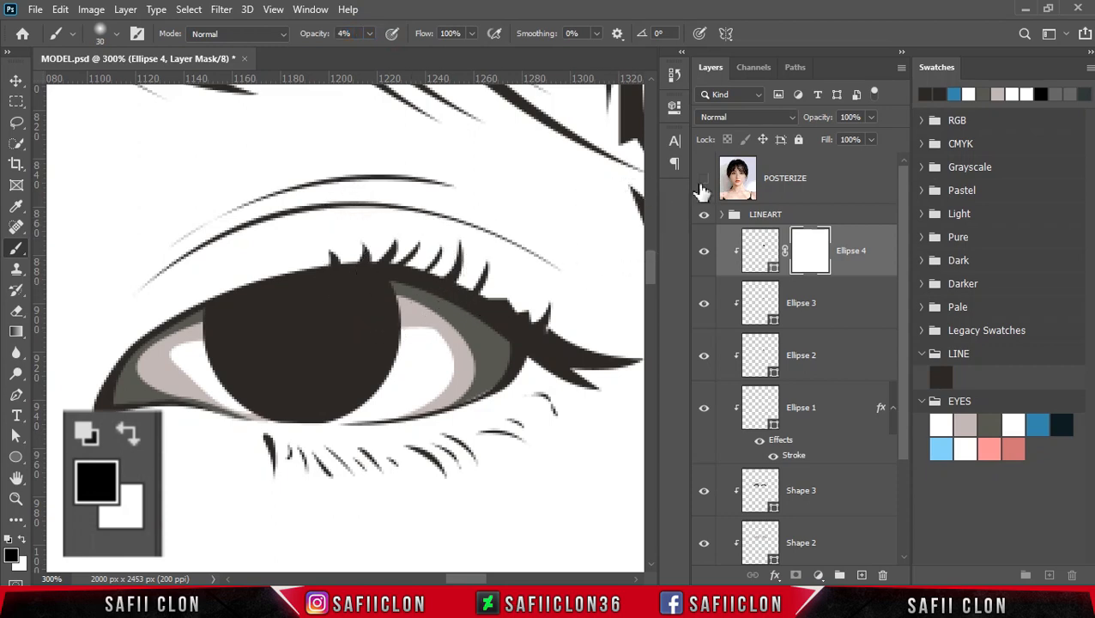
click(704, 186)
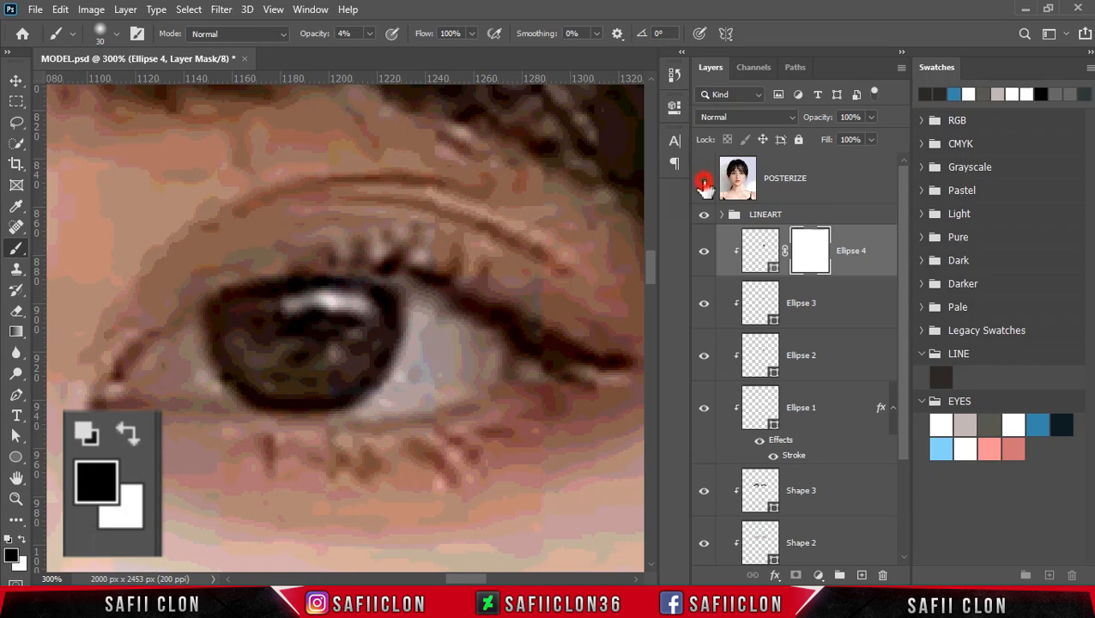
click(704, 184)
key(bracketleft)
key(bracketleft)
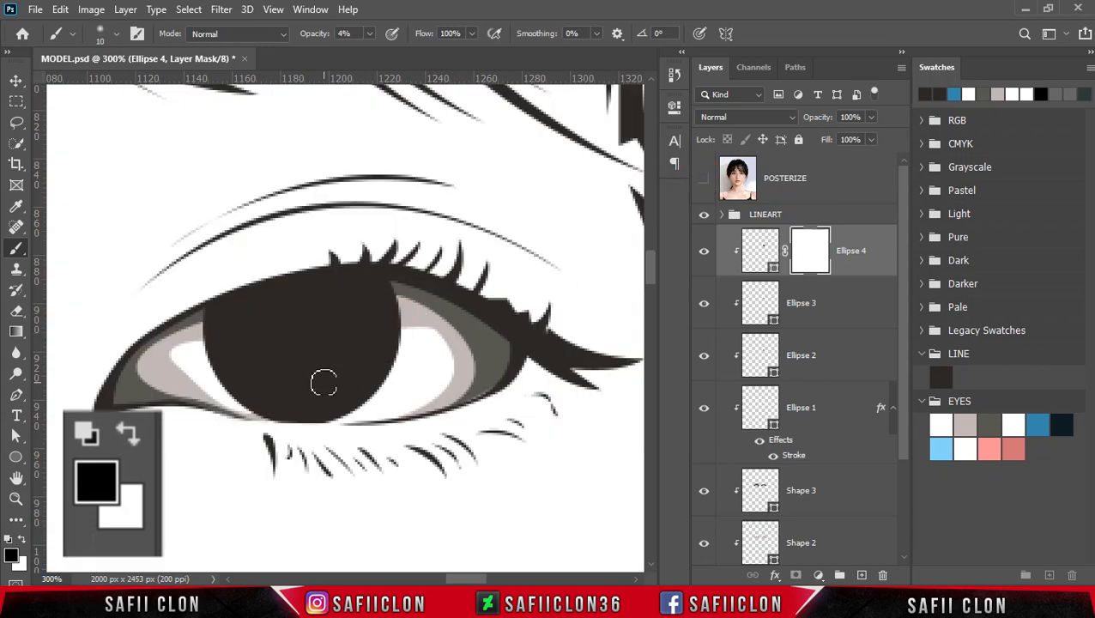
key(bracketright)
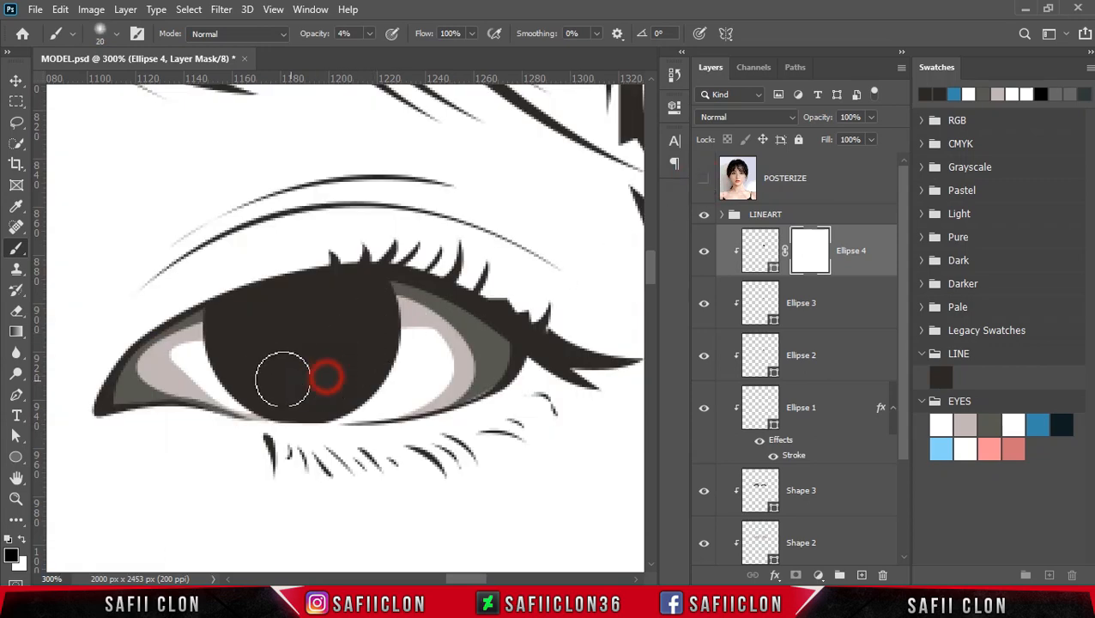
key(bracketleft)
- Paint black at 3% opacity on the Ellipse 4 mask to reveal a soft blue crescent around the lower half of the pupil
mouse_move(273, 375)
mouse_down()
mouse_move(345, 372)
mouse_move(252, 389)
mouse_move(249, 360)
mouse_move(319, 381)
mouse_up()
click(337, 35)
mouse_move(350, 367)
mouse_down()
mouse_move(369, 322)
mouse_move(300, 391)
mouse_move(248, 367)
mouse_up()
mouse_move(359, 345)
mouse_down()
mouse_move(307, 388)
mouse_move(283, 381)
mouse_move(324, 389)
mouse_move(272, 379)
mouse_move(282, 385)
mouse_move(264, 369)
mouse_move(291, 388)
mouse_move(374, 321)
mouse_up()
key([)
key([)
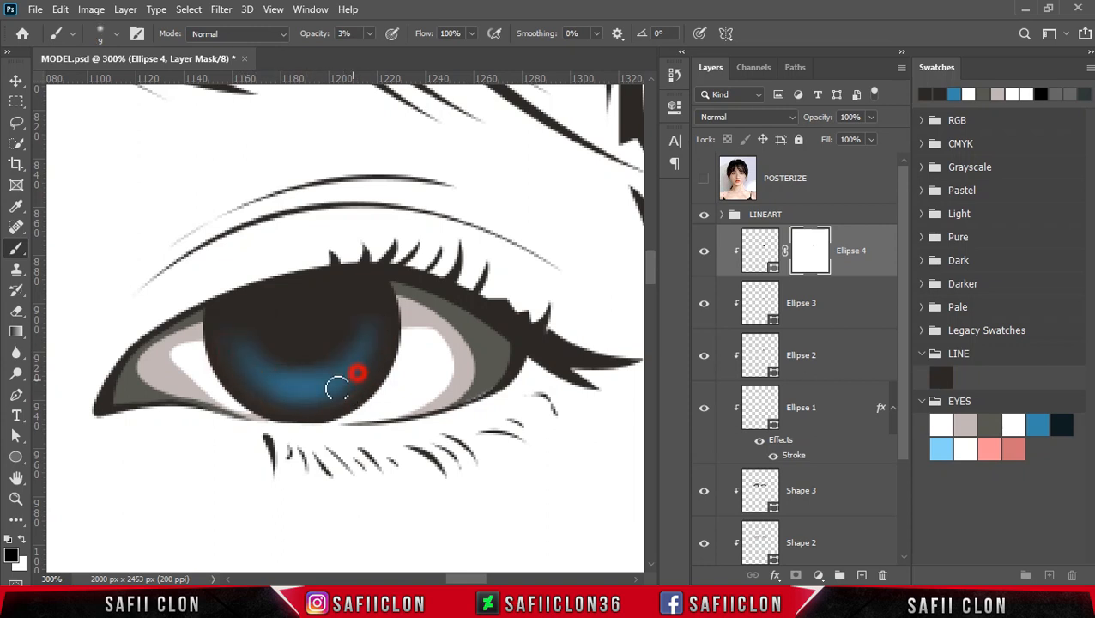
key(])
key(])
mouse_move(252, 368)
mouse_down()
mouse_move(332, 370)
mouse_move(260, 374)
mouse_move(370, 331)
mouse_up()
mouse_move(366, 321)
mouse_down()
mouse_move(345, 372)
mouse_move(251, 369)
mouse_up()
mouse_move(275, 387)
mouse_down()
mouse_move(313, 371)
mouse_move(301, 374)
mouse_move(335, 344)
mouse_move(267, 343)
mouse_up()
key([)
key(])
key(])
mouse_move(349, 338)
mouse_down()
mouse_move(303, 364)
mouse_move(353, 361)
mouse_up()
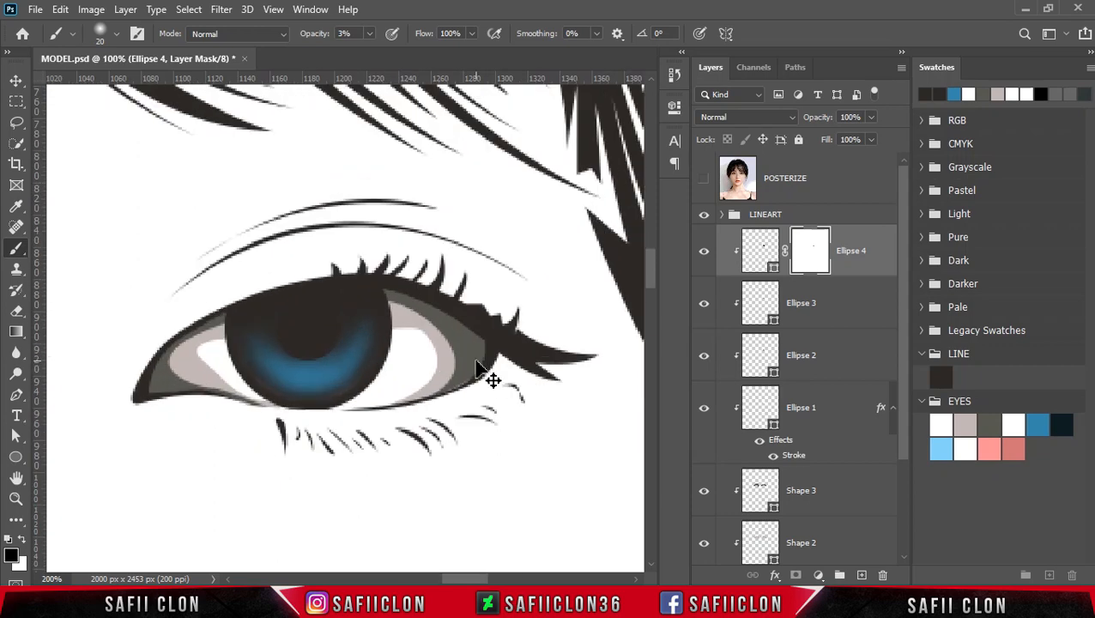
- Load the Ellipse 2 circle as a selection, invert it, paint the Ellipse 4 mask to reveal a thin light rim around the iris, and deselect
click(704, 356)
click(703, 356)
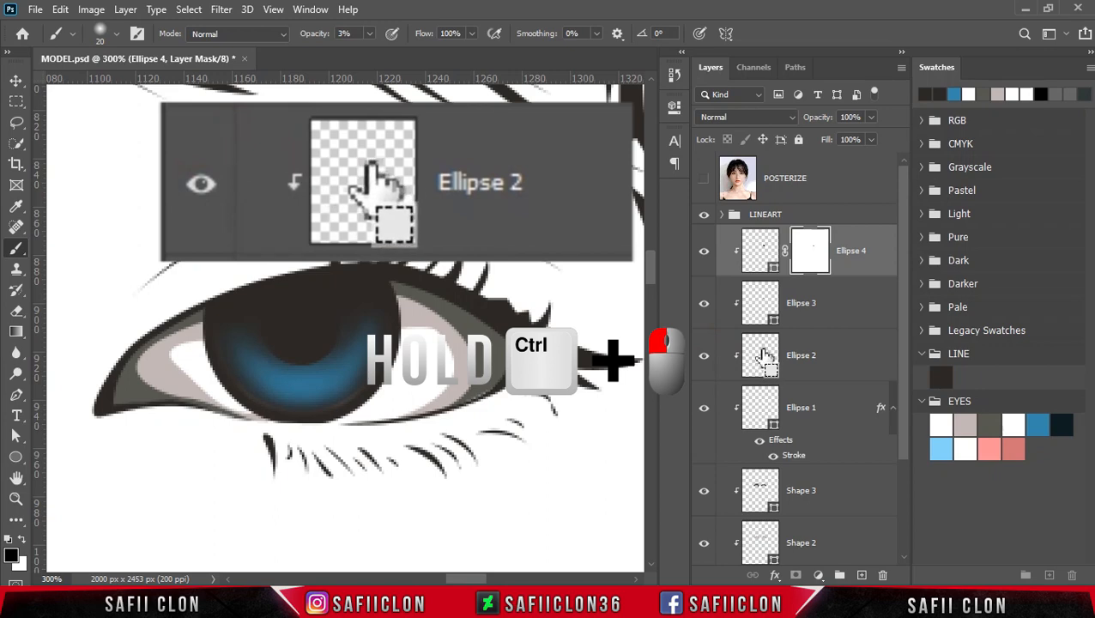
ctrl+click(762, 356)
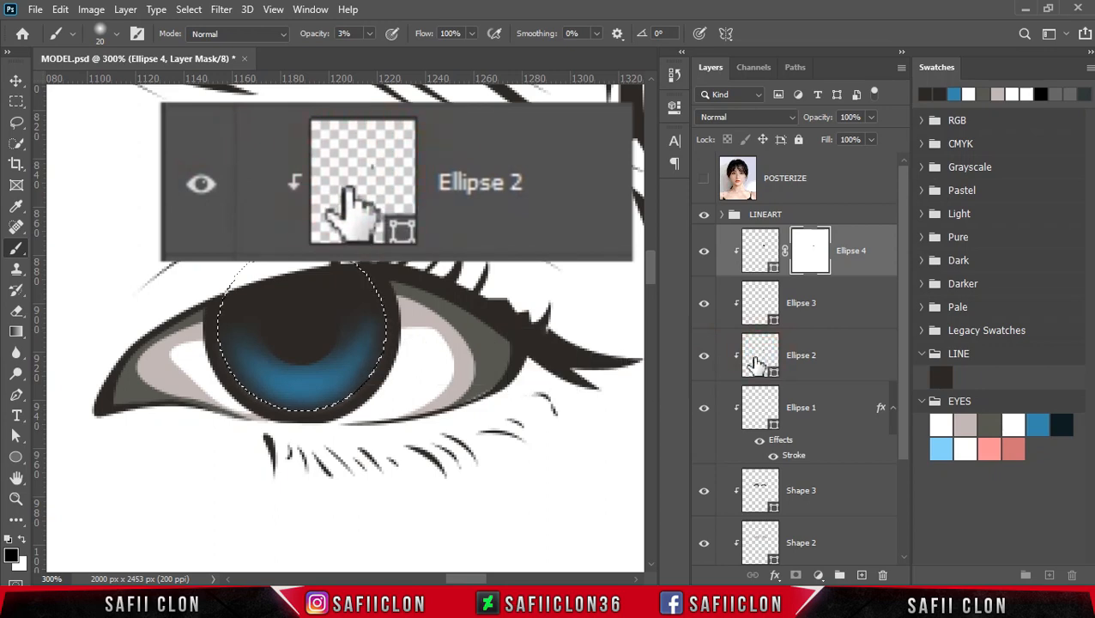
click(188, 10)
click(214, 74)
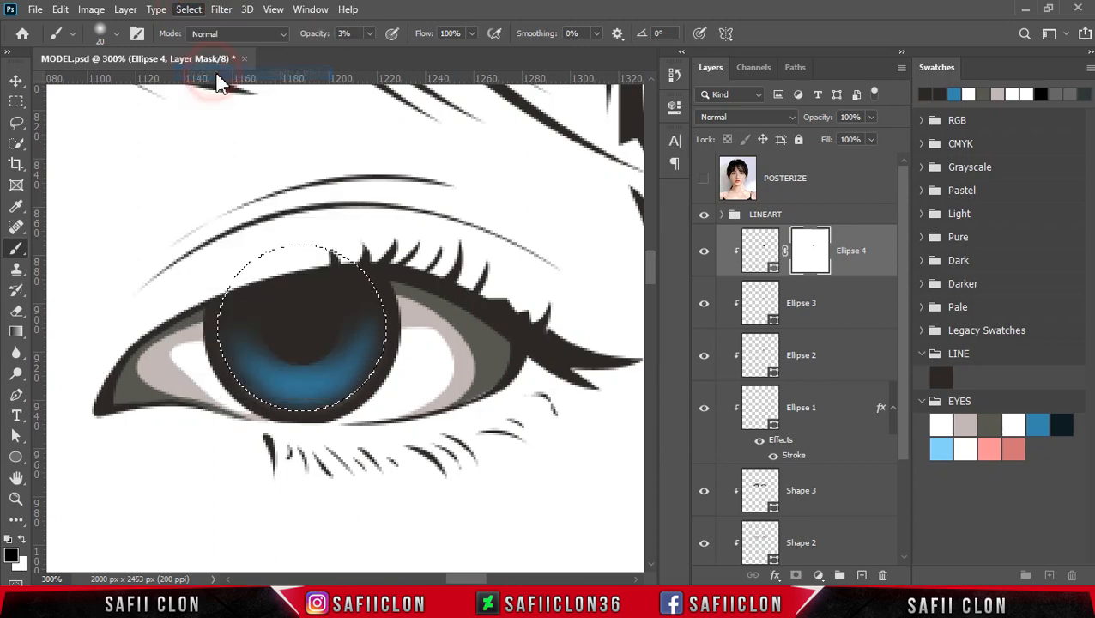
click(812, 247)
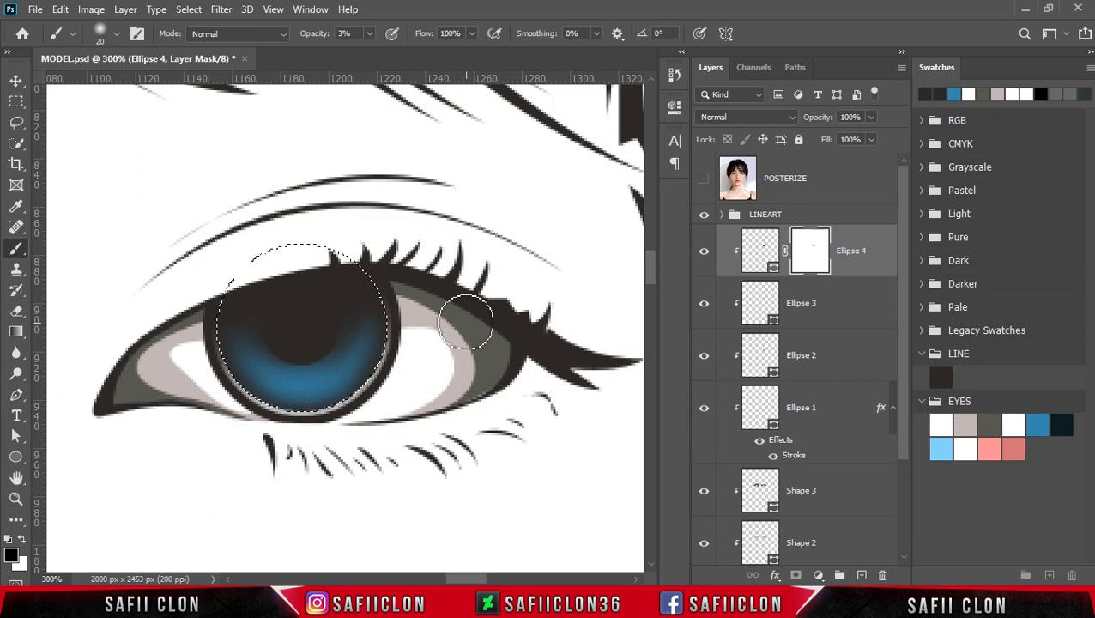
key(ctrl+d)
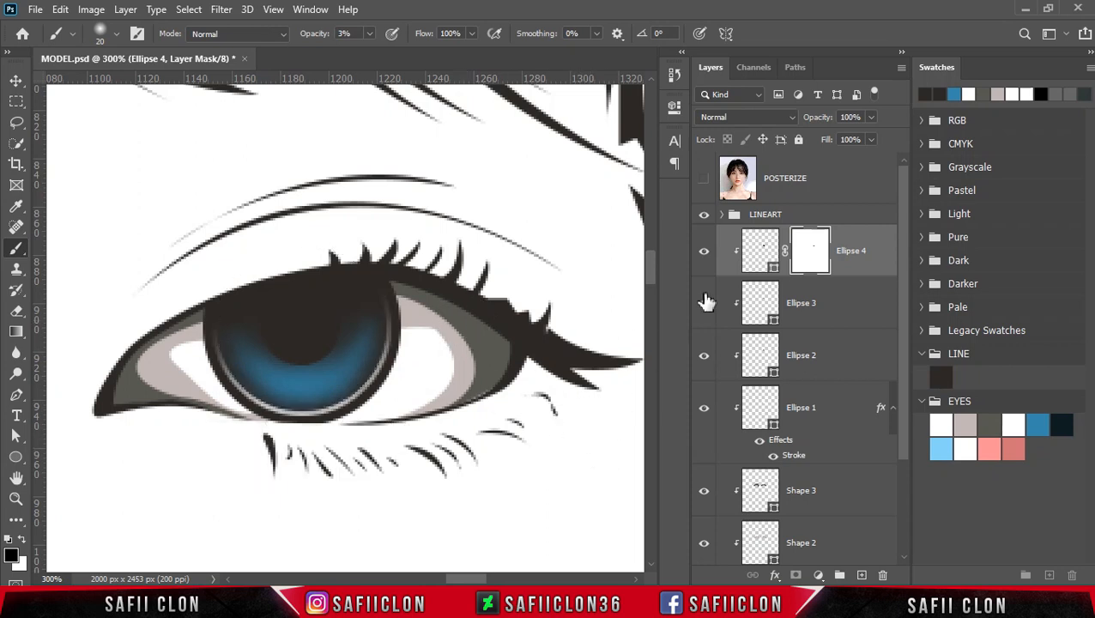
- Brighten the blue crescent below the pupil by painting the Ellipse 4 mask with a 10 to 15 px brush at 16% opacity
click(705, 251)
click(704, 252)
key(bracketleft)
mouse_move(369, 33)
mouse_down()
mouse_move(379, 59)
mouse_move(381, 29)
mouse_up()
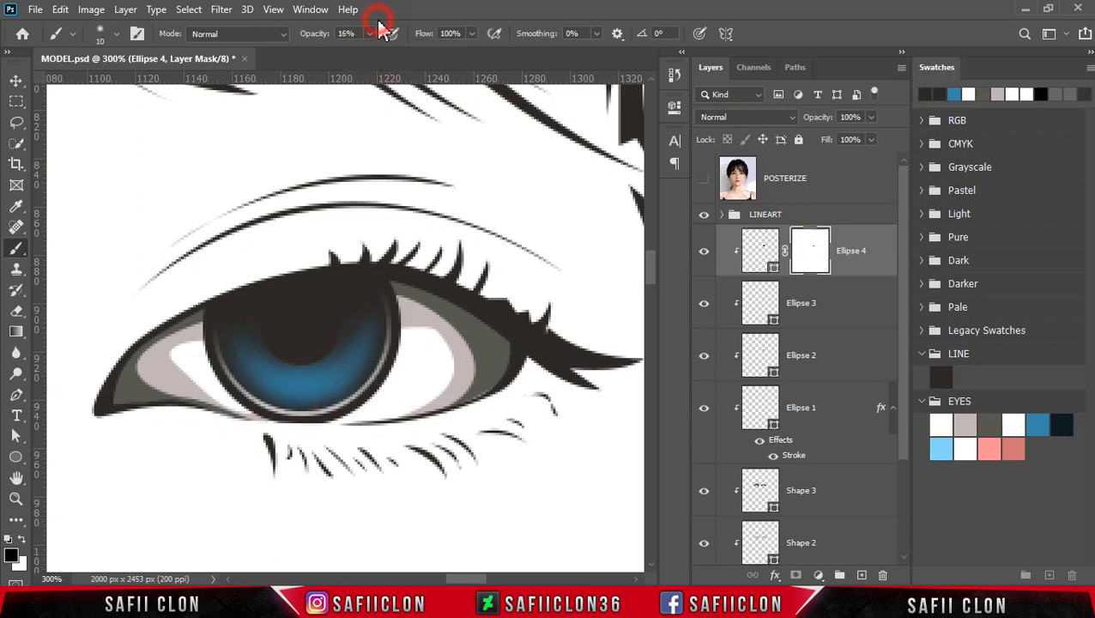
mouse_move(296, 384)
mouse_down()
mouse_move(323, 388)
mouse_move(291, 388)
mouse_move(259, 365)
mouse_move(278, 380)
mouse_move(348, 367)
mouse_up()
key(bracketright)
mouse_move(359, 351)
mouse_down()
mouse_move(323, 383)
mouse_move(343, 369)
mouse_move(287, 379)
mouse_up()
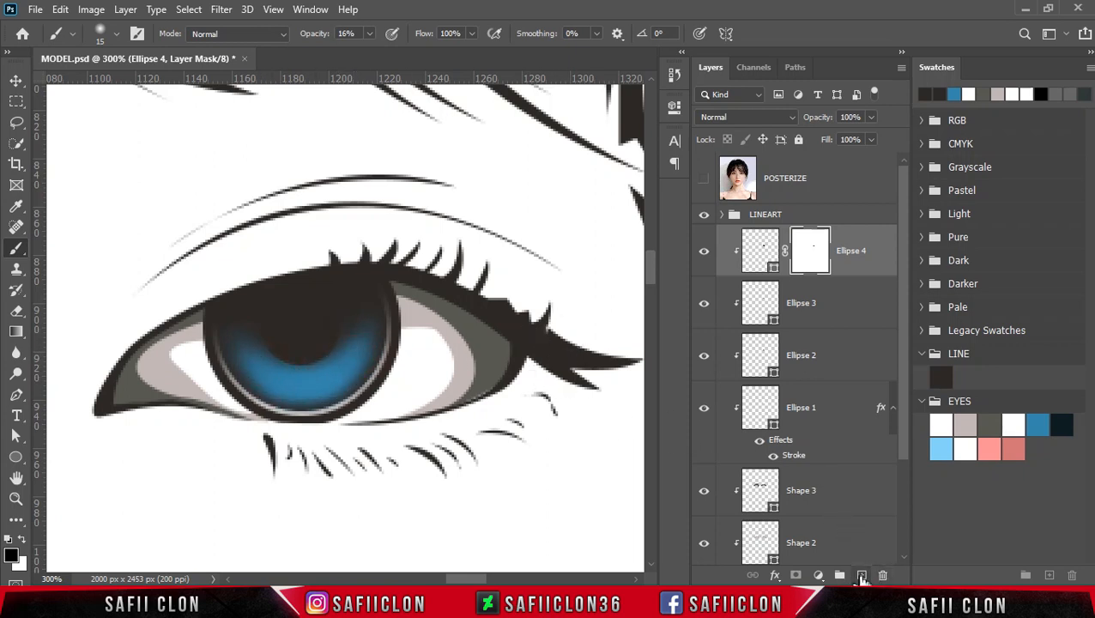
- Add a new empty layer above Ellipse 4 and make it a clipping mask
click(862, 576)
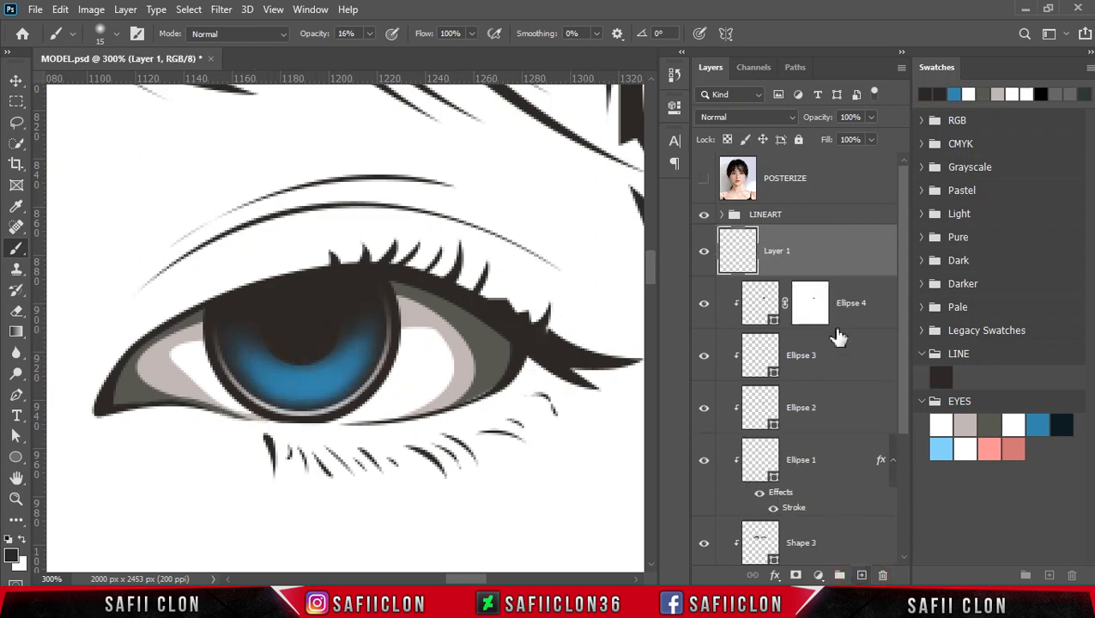
right_click(828, 248)
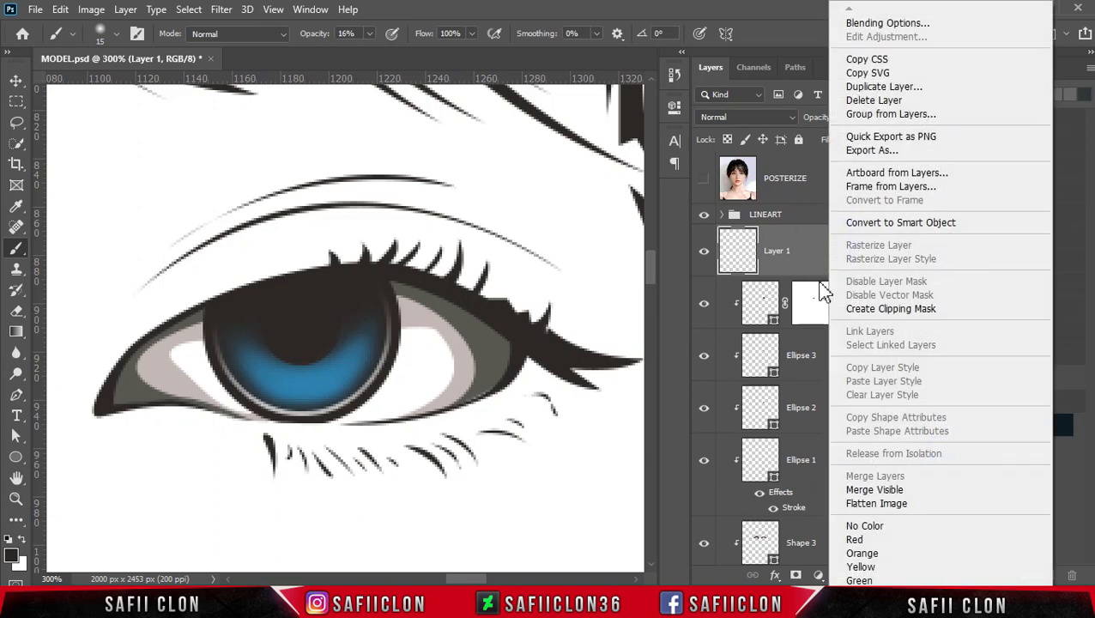
click(845, 311)
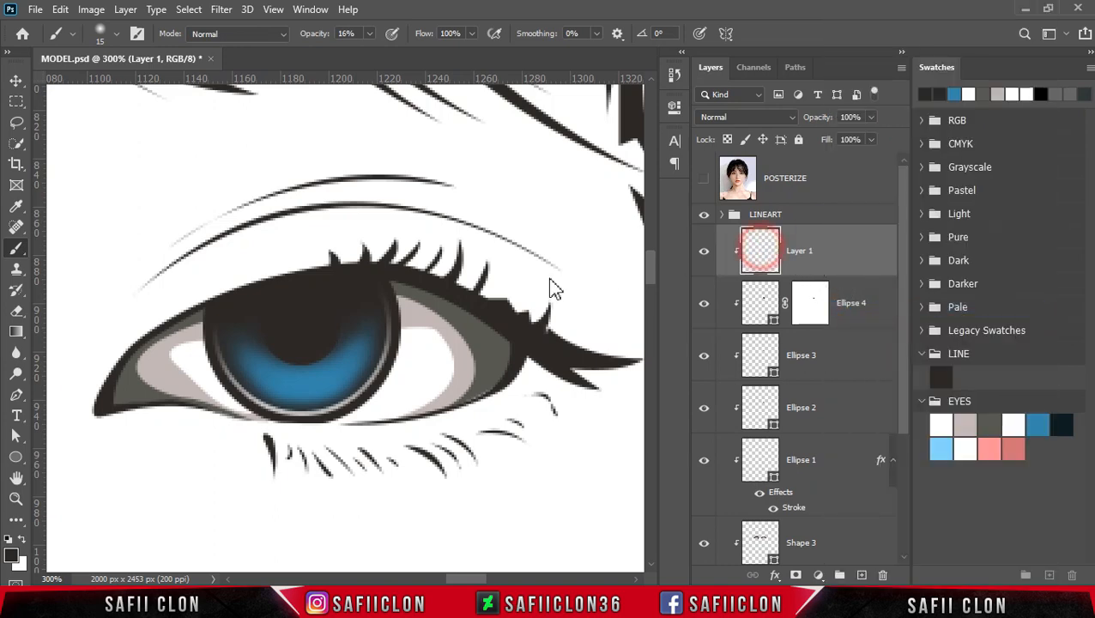
- Set the Brush tool to an 18 px Soft Round tip with 0% hardness and 8% opacity
right_click(19, 249)
click(66, 246)
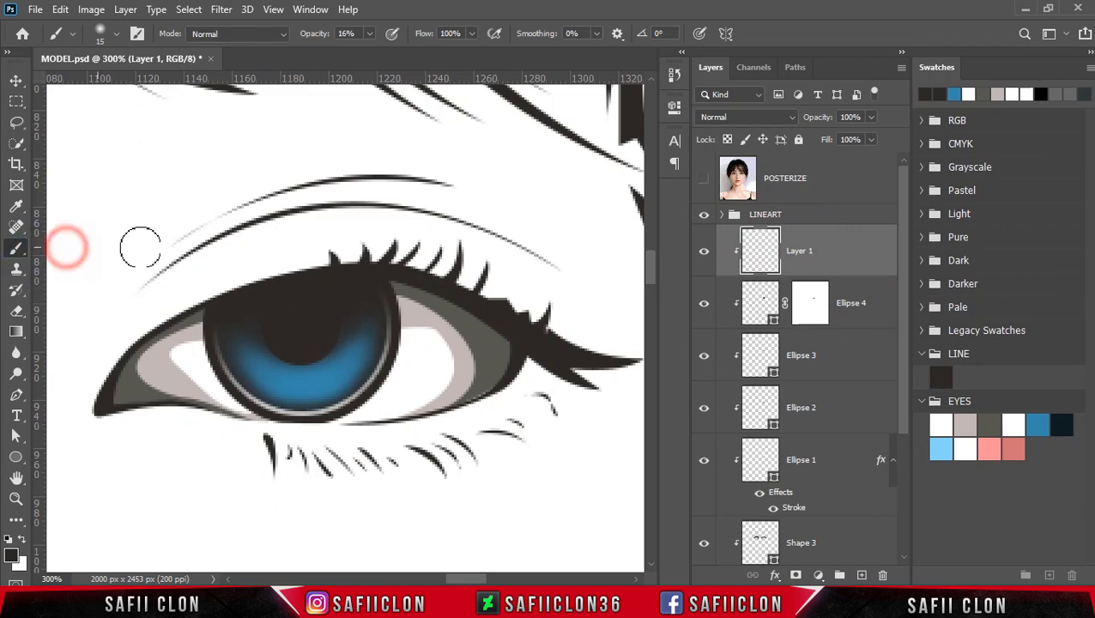
click(116, 34)
click(110, 213)
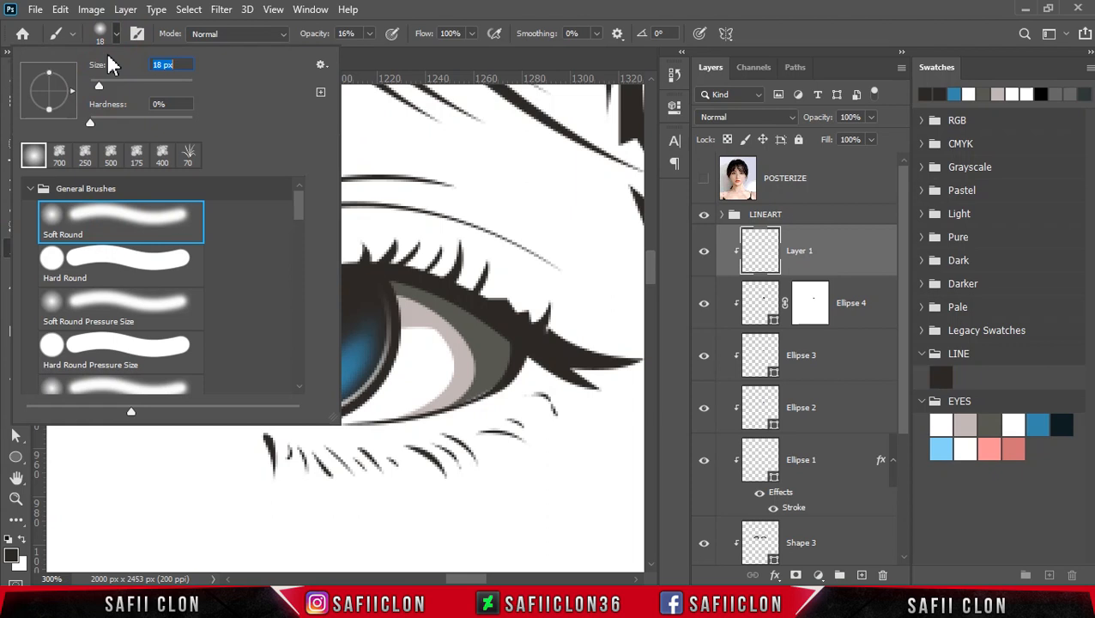
click(115, 37)
click(369, 34)
drag(369, 50, 368, 55)
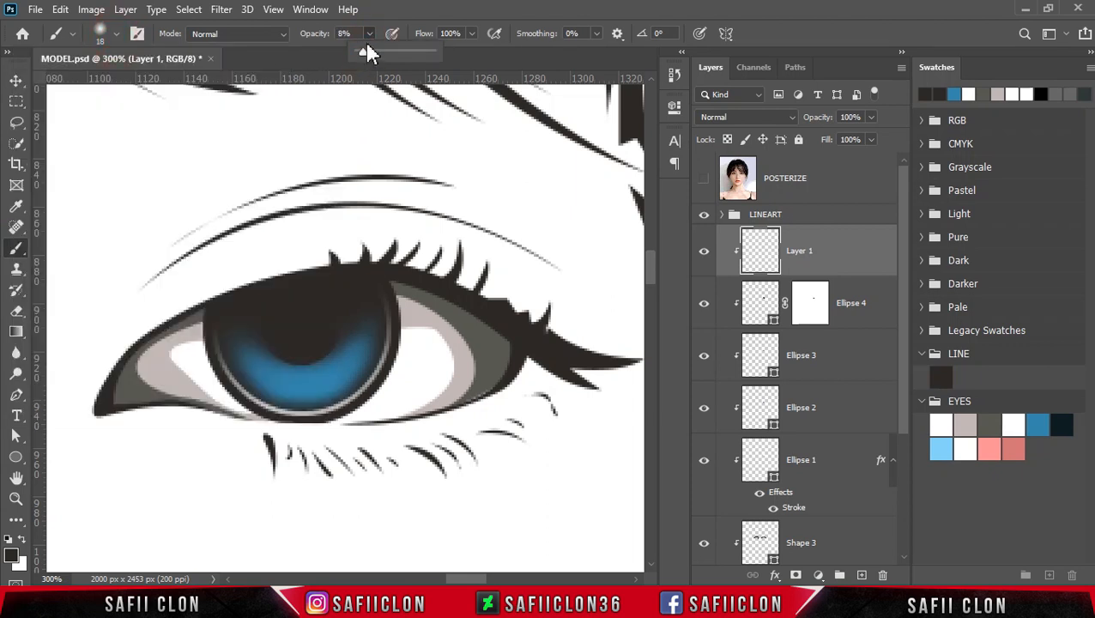
- Set the foreground colour to the light blue 87d5f8 from the EYES swatches
click(369, 34)
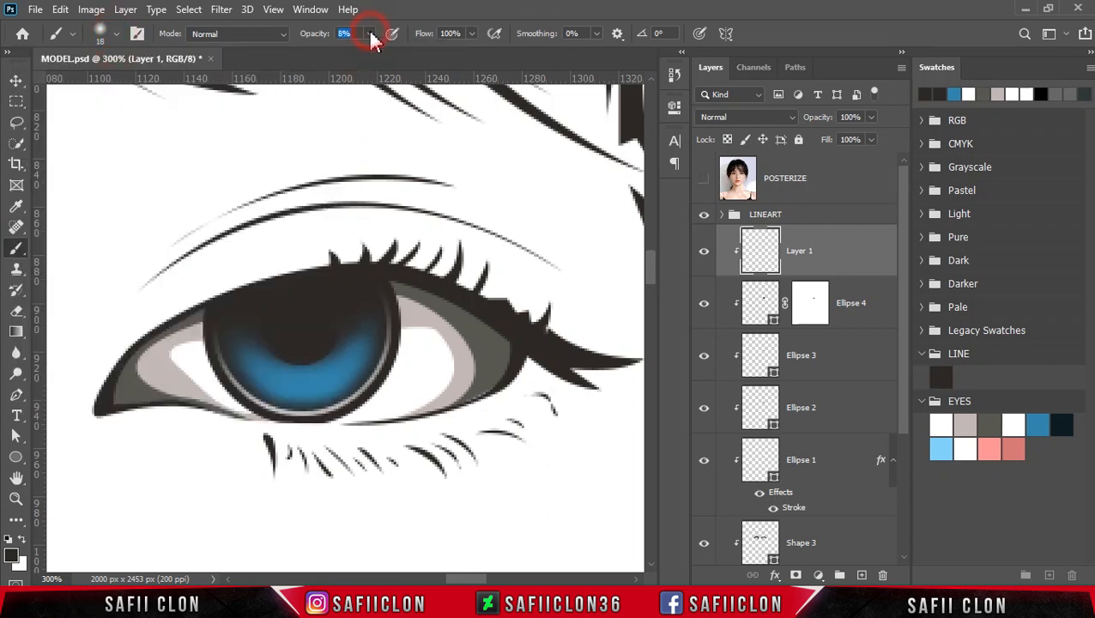
click(13, 559)
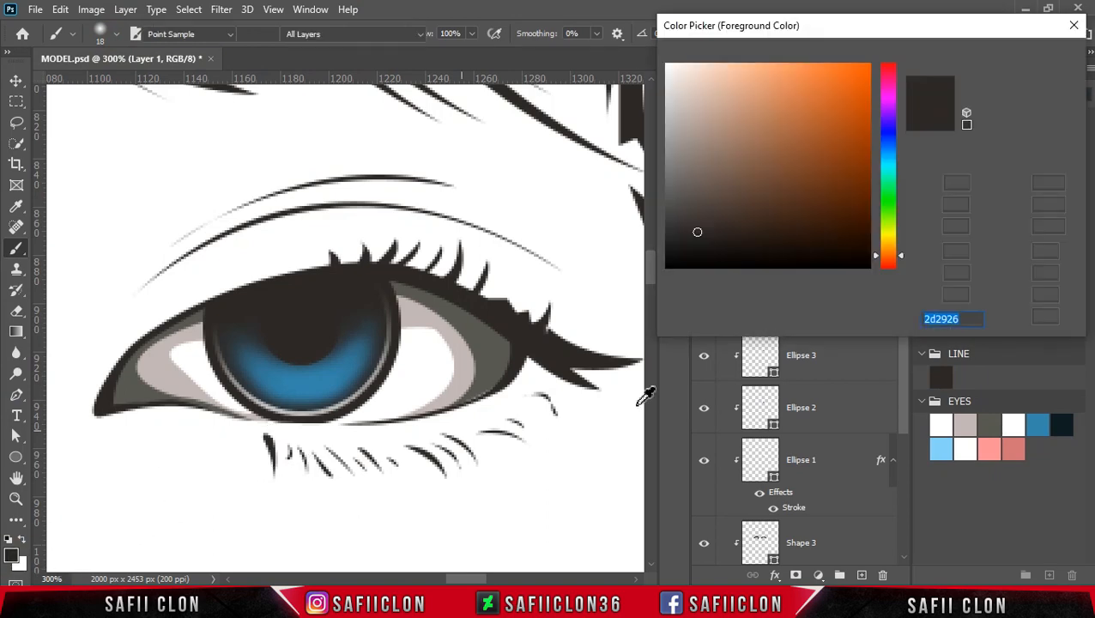
click(943, 445)
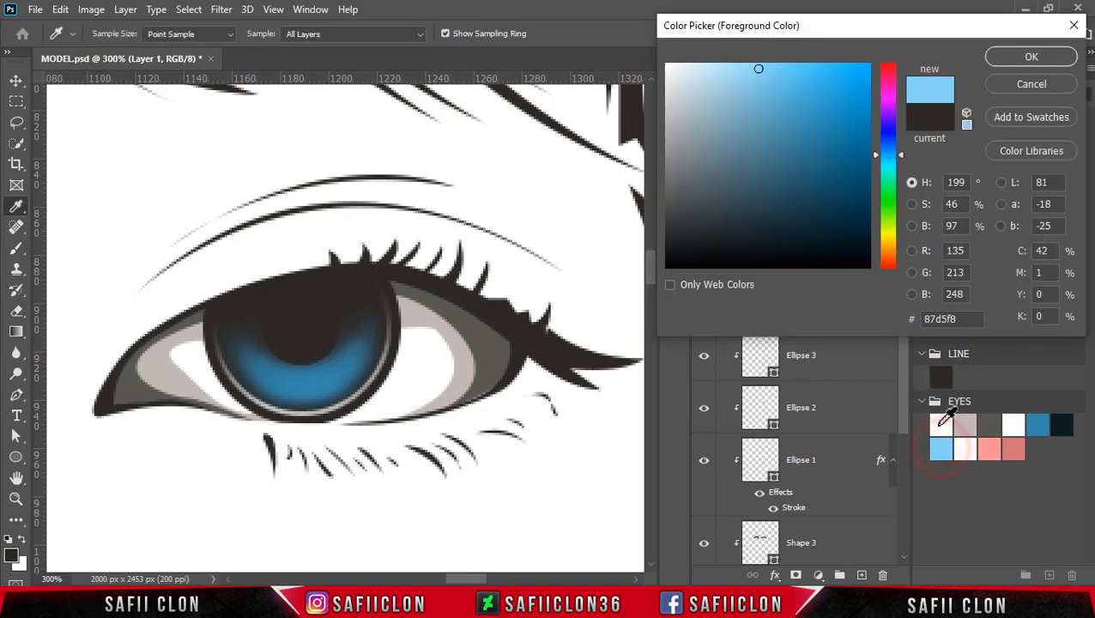
click(1011, 56)
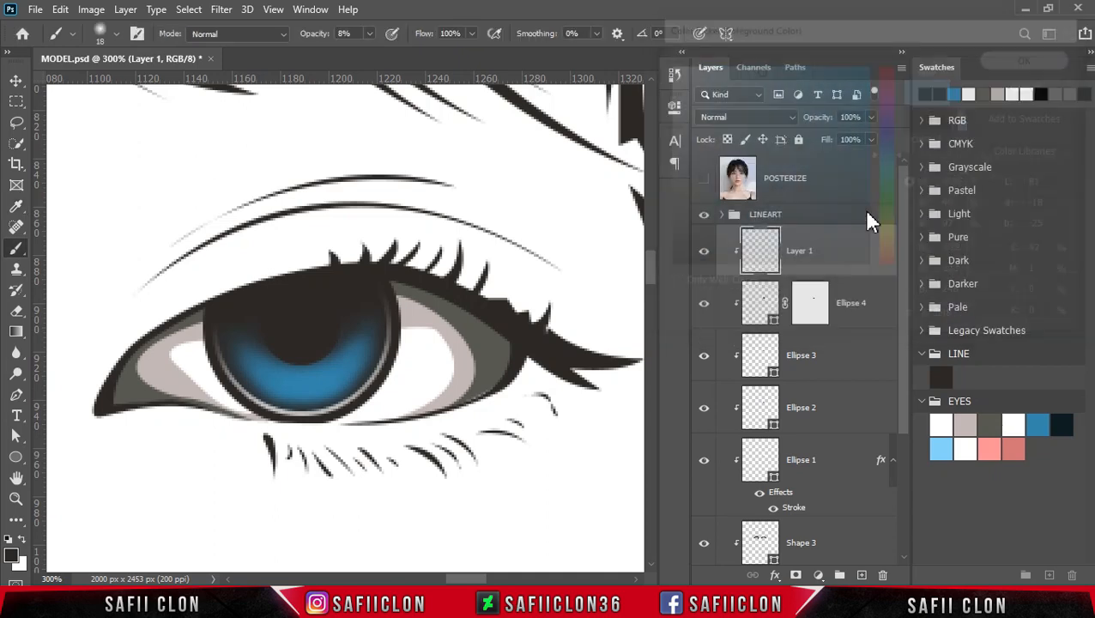
- Paint soft light blue highlights on Layer 1 across the lower iris with a brush of about 10 px at 8% opacity
key(bracketleft)
key(bracketleft)
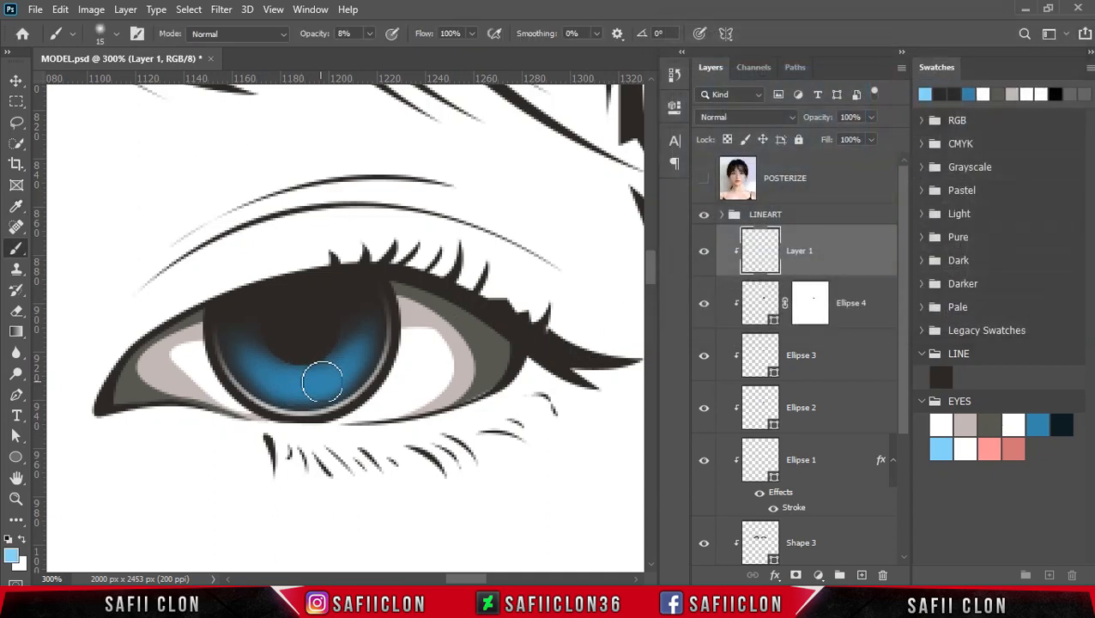
key(bracketleft)
key(bracketleft)
mouse_move(355, 370)
mouse_down()
mouse_move(265, 386)
mouse_move(310, 398)
mouse_move(327, 394)
mouse_move(247, 372)
mouse_move(355, 363)
mouse_move(341, 385)
mouse_move(249, 371)
mouse_move(336, 390)
mouse_move(361, 359)
mouse_up()
drag(272, 359, 334, 358)
key(bracketright)
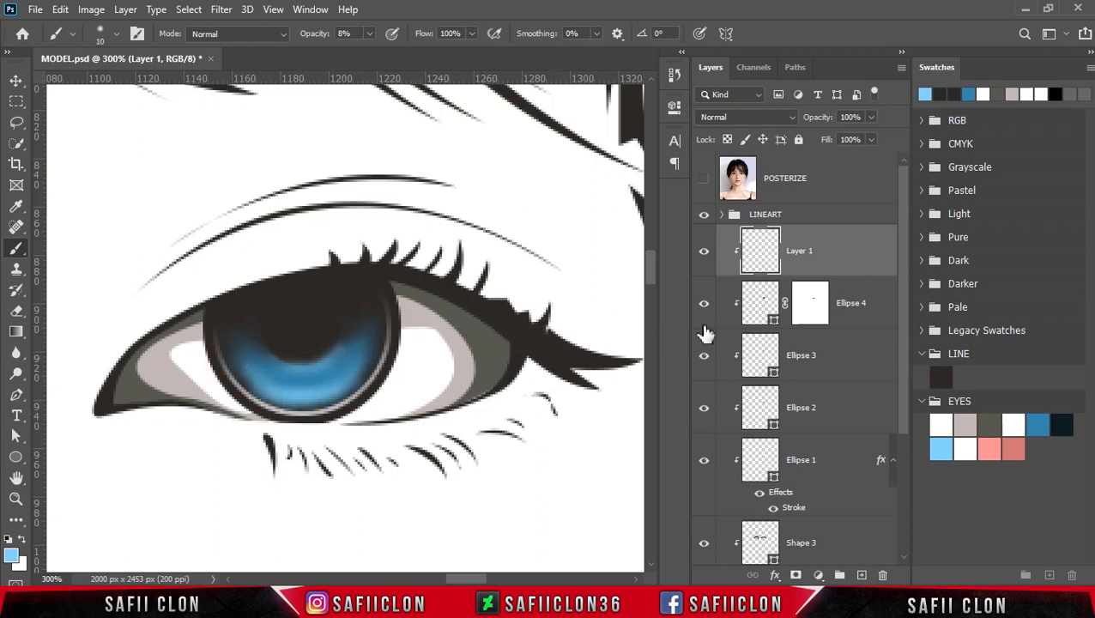
- Draw a narrow petal-shaped mark about 5 px wide and 12 px high below the pupil with the Pen tool, as a new shape layer above Ellipse 3
click(702, 357)
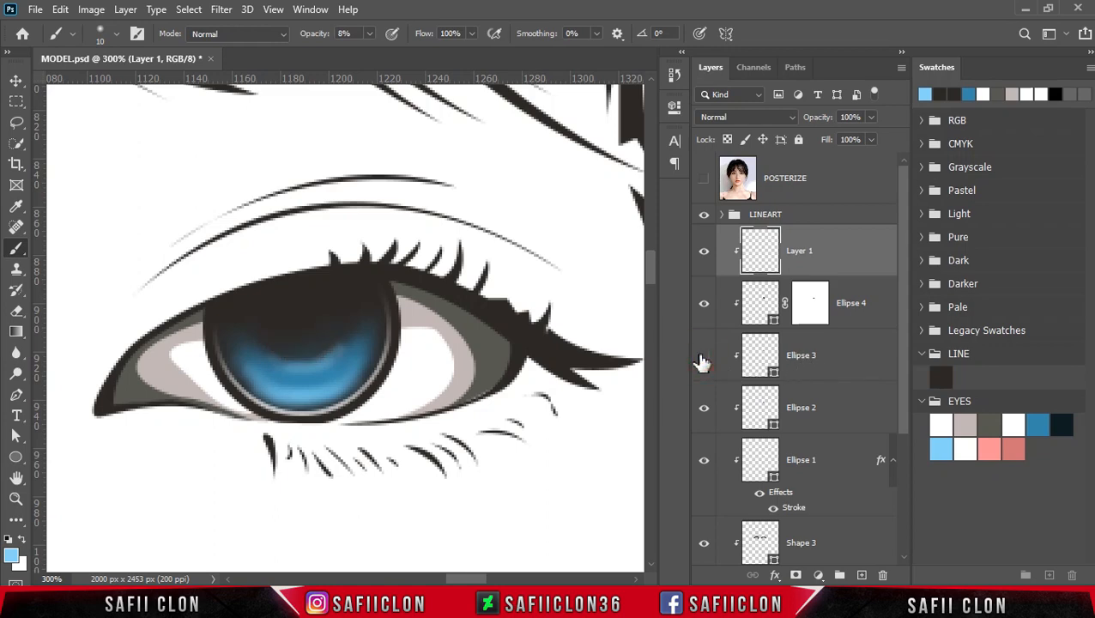
click(702, 357)
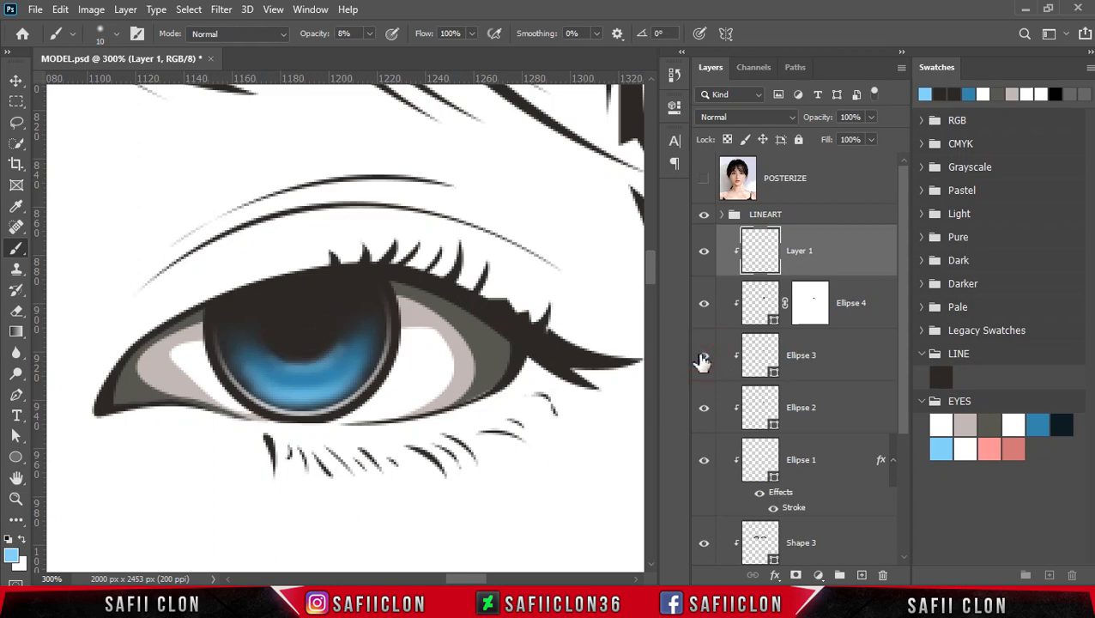
click(848, 363)
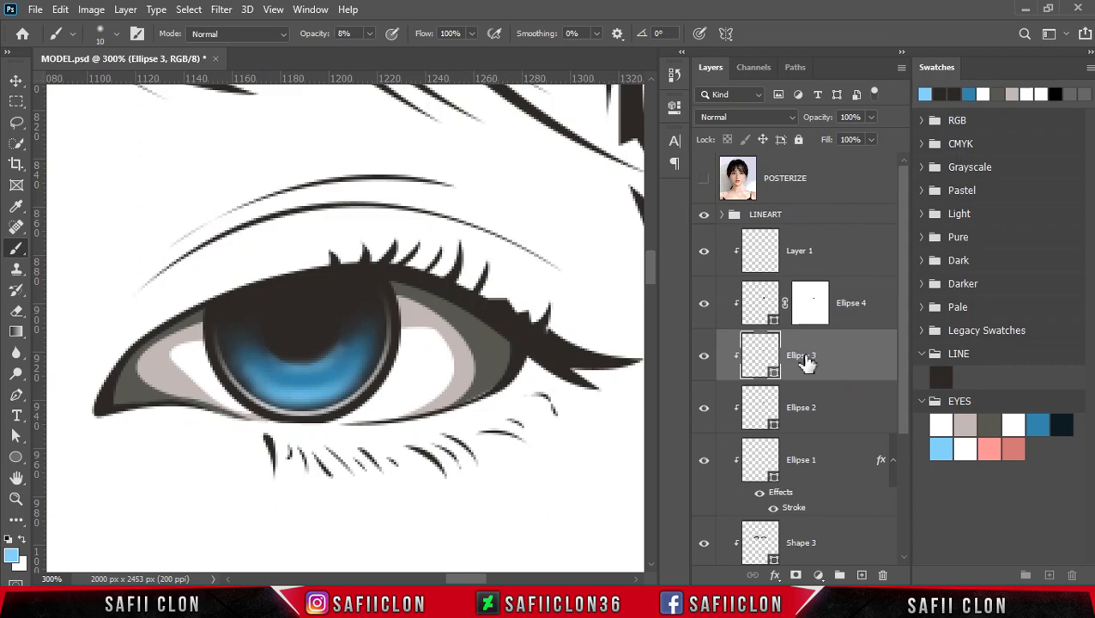
right_click(17, 399)
click(62, 394)
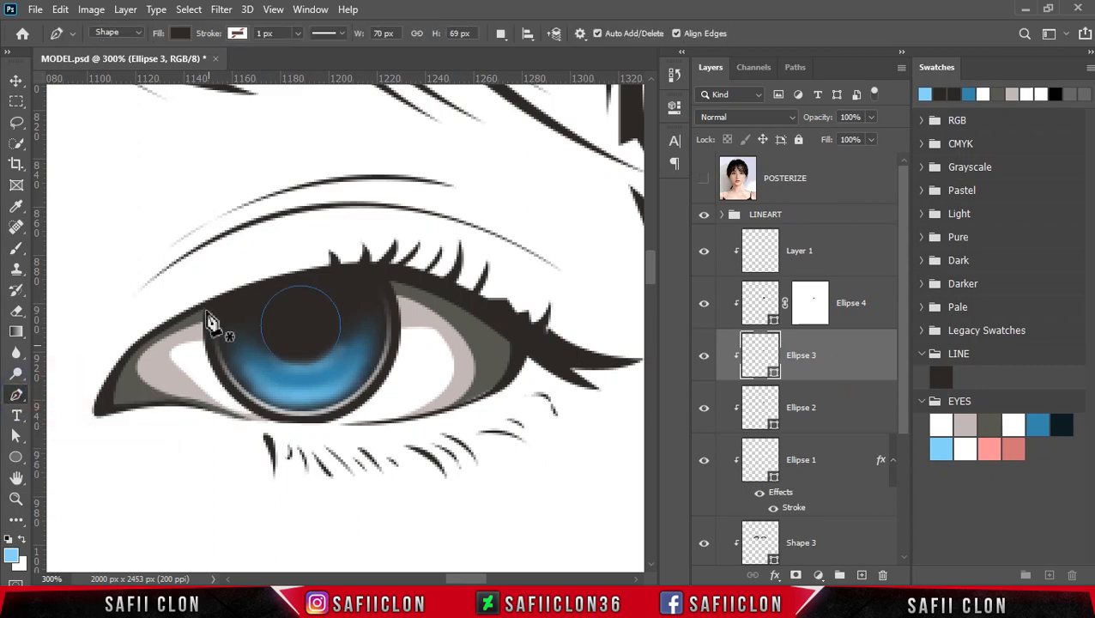
click(116, 32)
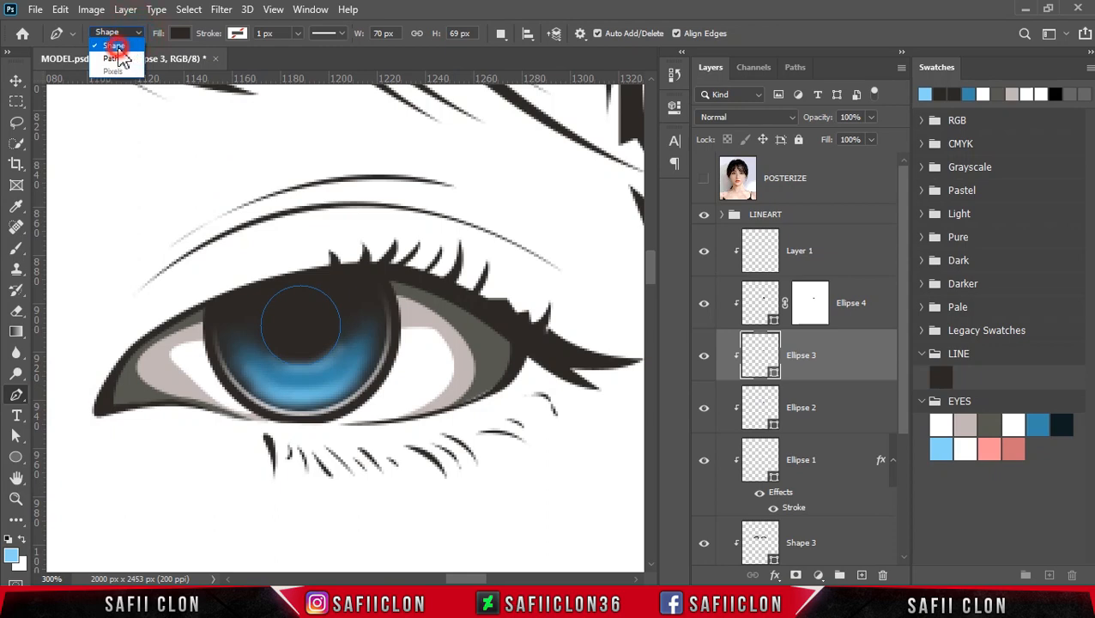
click(115, 47)
click(501, 33)
click(518, 52)
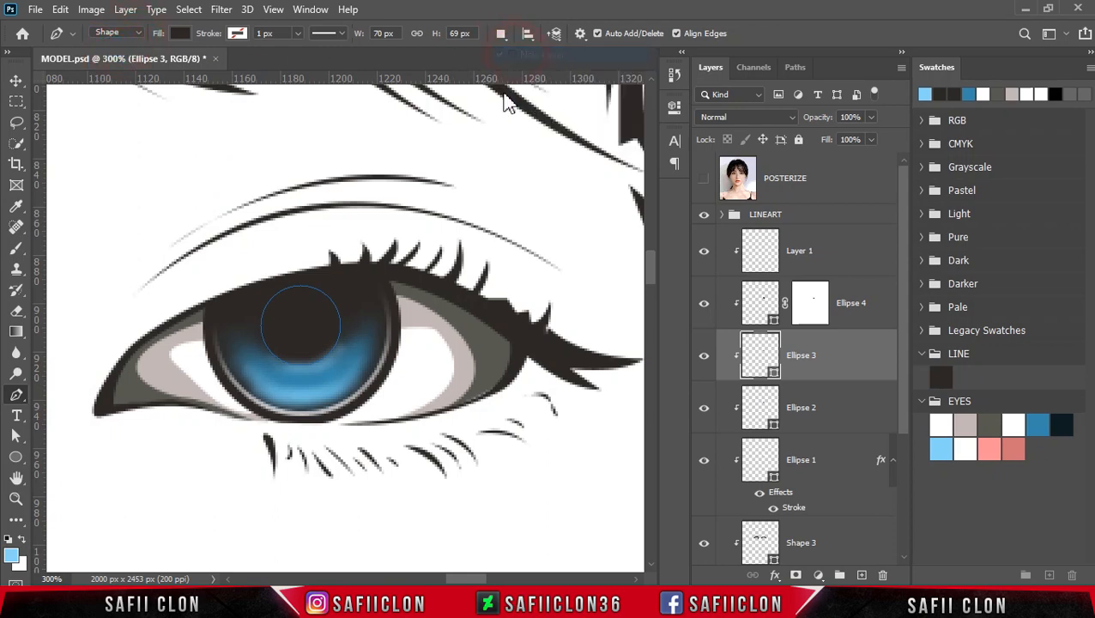
click(284, 371)
drag(278, 399, 285, 400)
click(285, 370)
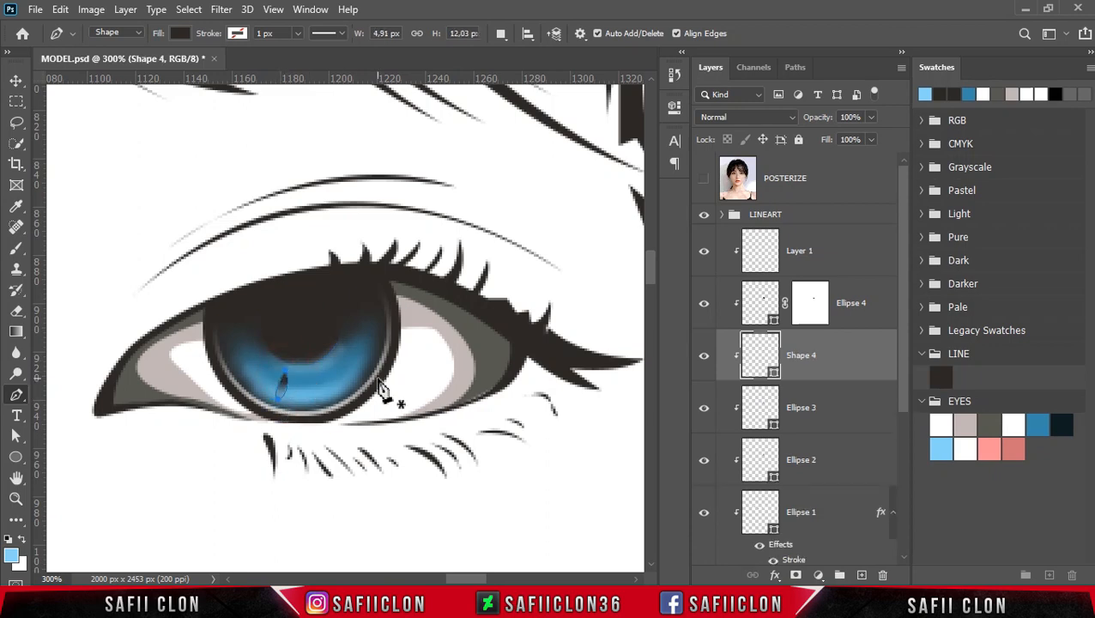
- Add more petal-shaped marks around the lower half of the pupil to the Shape 4 layer, using Combine Shapes
click(503, 34)
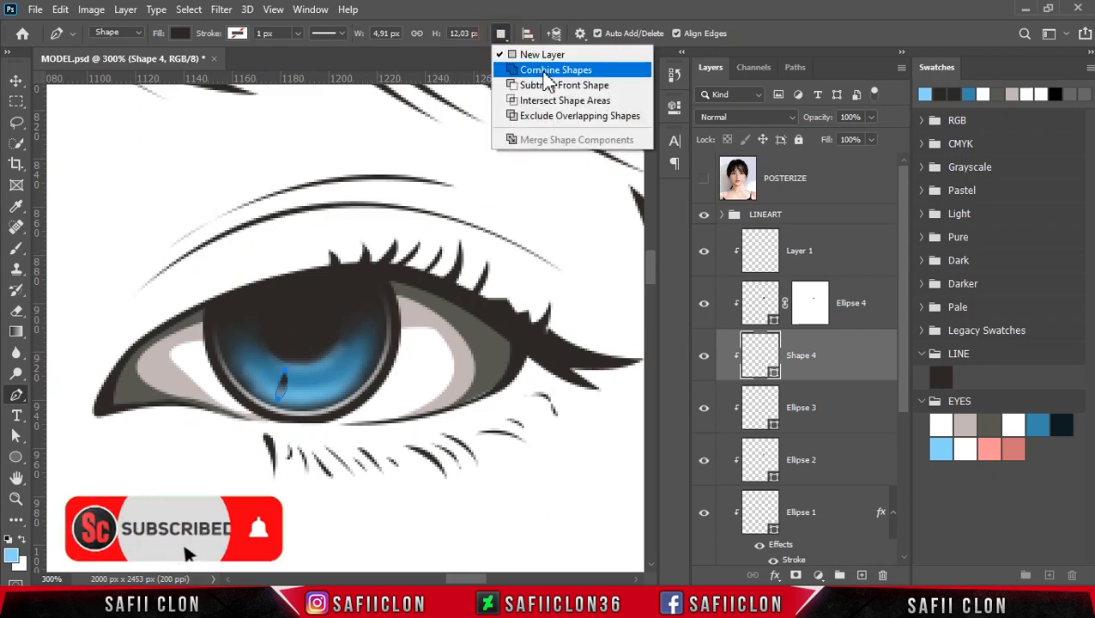
click(527, 70)
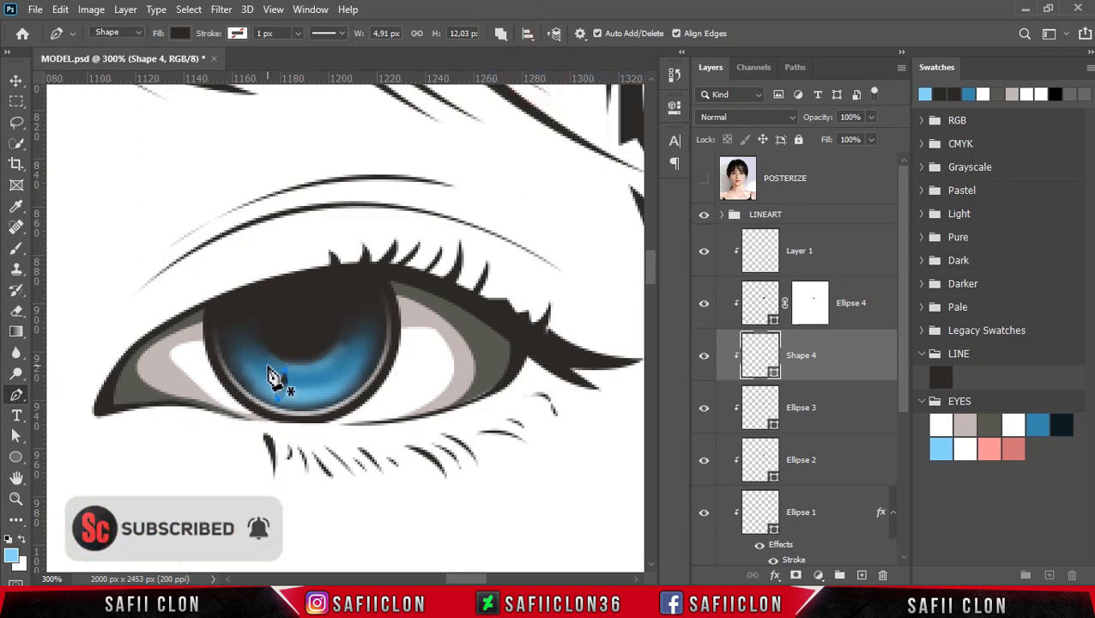
click(268, 364)
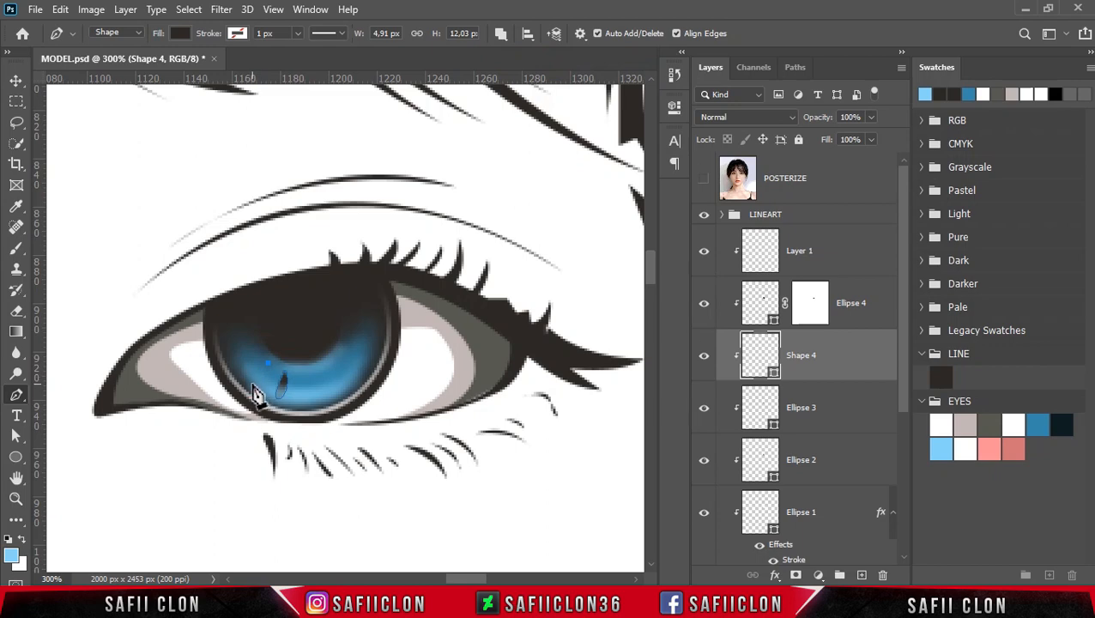
drag(253, 386, 228, 348)
click(268, 364)
click(258, 351)
click(258, 351)
click(305, 375)
mouse_move(316, 405)
mouse_down()
mouse_move(309, 386)
mouse_move(367, 361)
mouse_move(325, 354)
mouse_move(371, 328)
mouse_move(338, 350)
mouse_up()
click(321, 370)
click(321, 369)
click(336, 358)
click(345, 343)
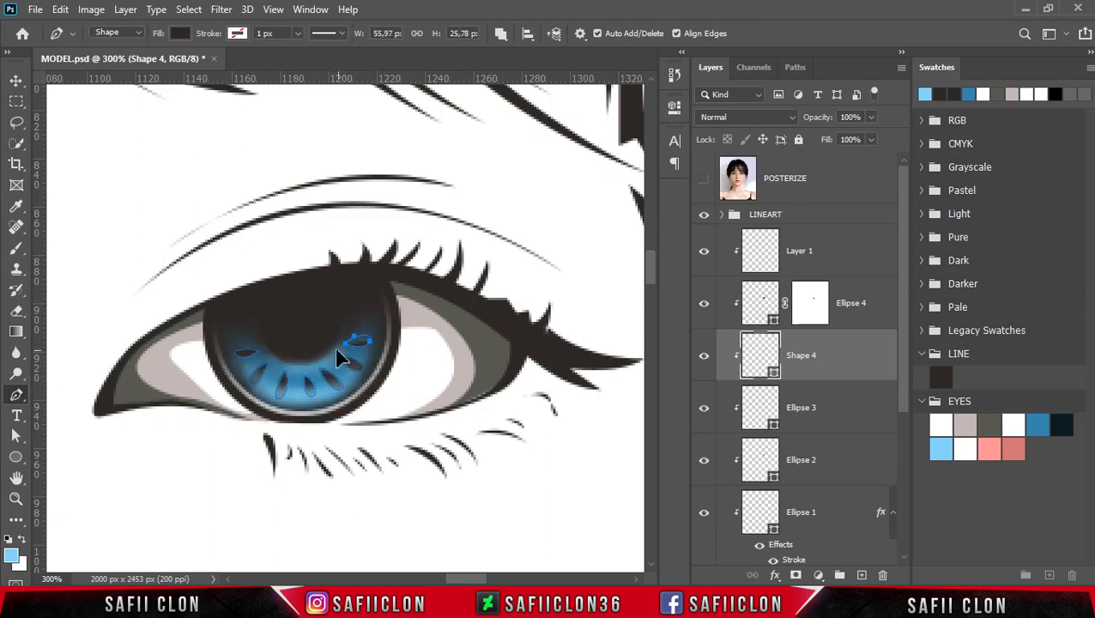
- Change the fill of the Shape 4 iris marks to light blue 85d2f4
key(ctrl+minus)
key(ctrl+minus)
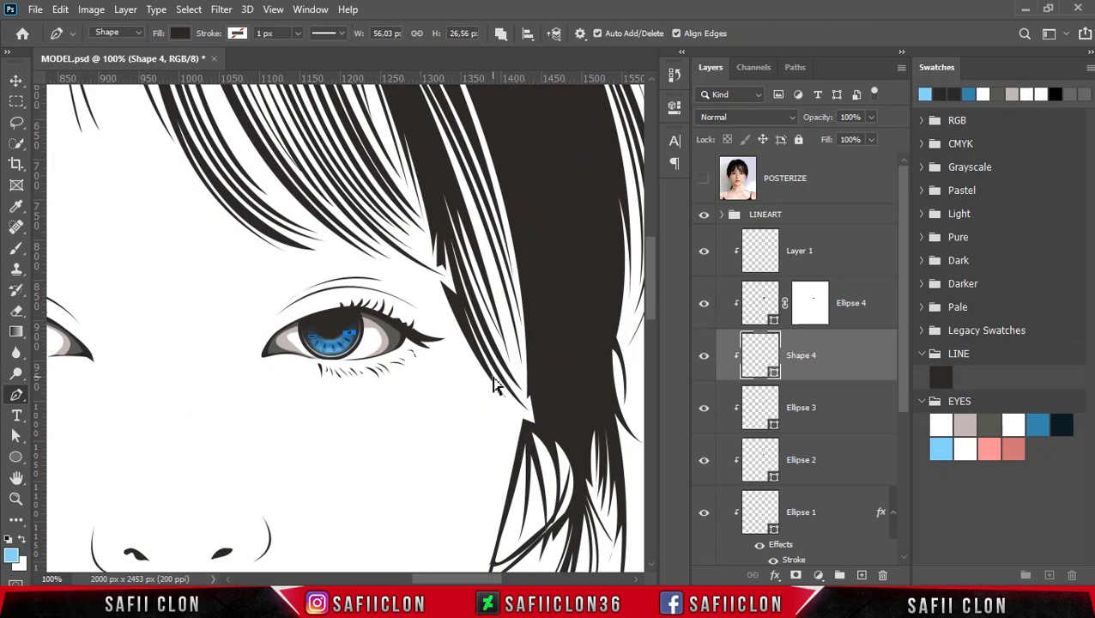
key(ctrl+minus)
key(ctrl+minus)
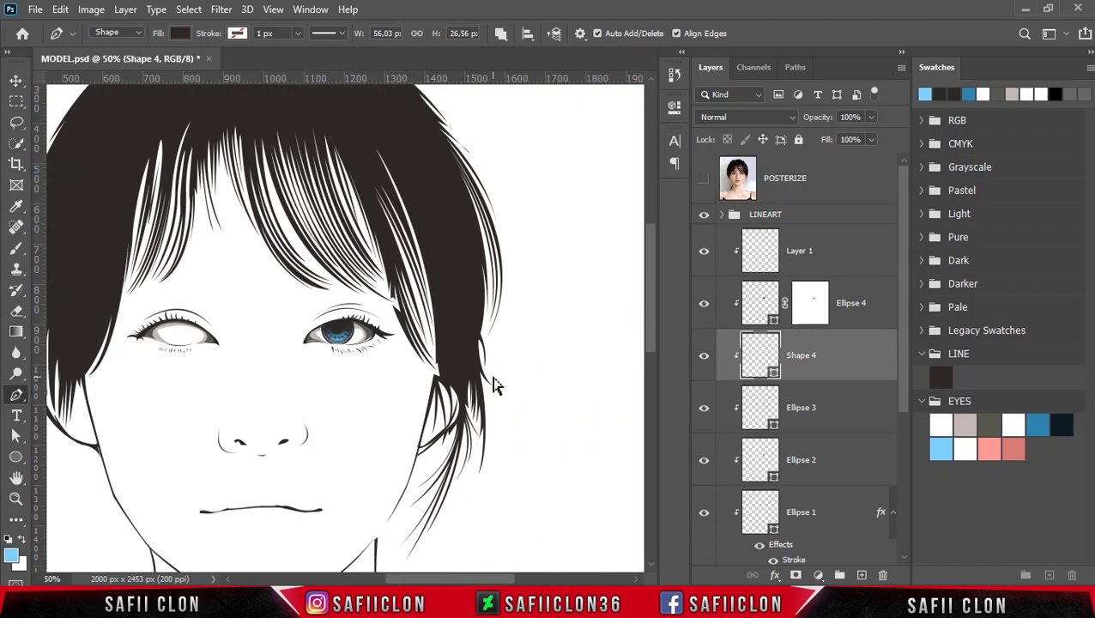
key(ctrl+plus)
key(ctrl+plus)
key(ctrl+plus)
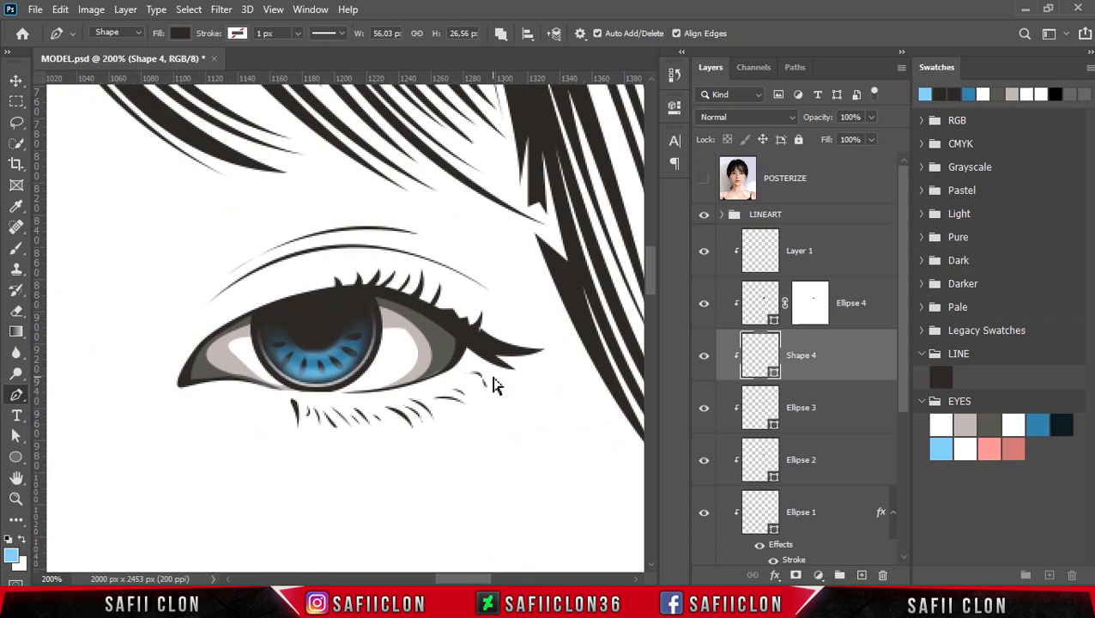
key(ctrl+minus)
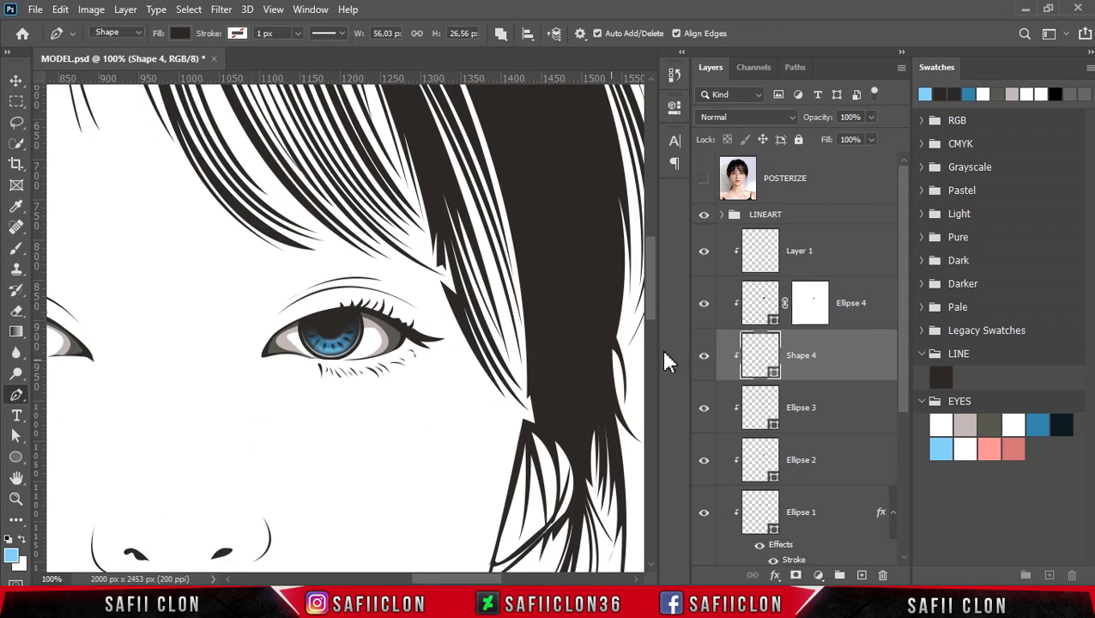
double_click(775, 377)
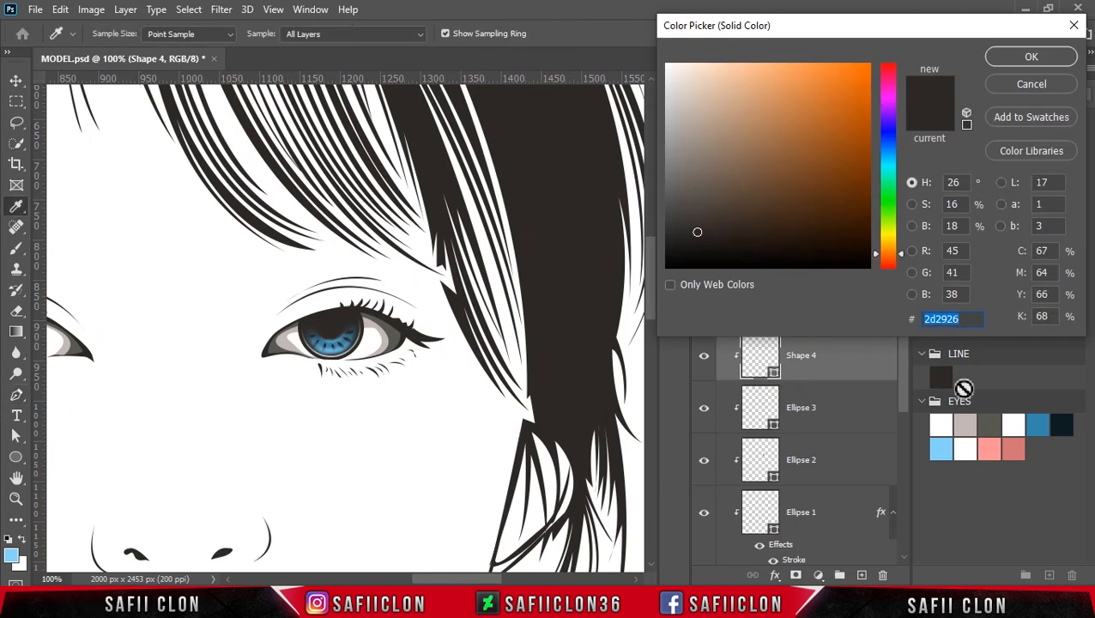
click(941, 447)
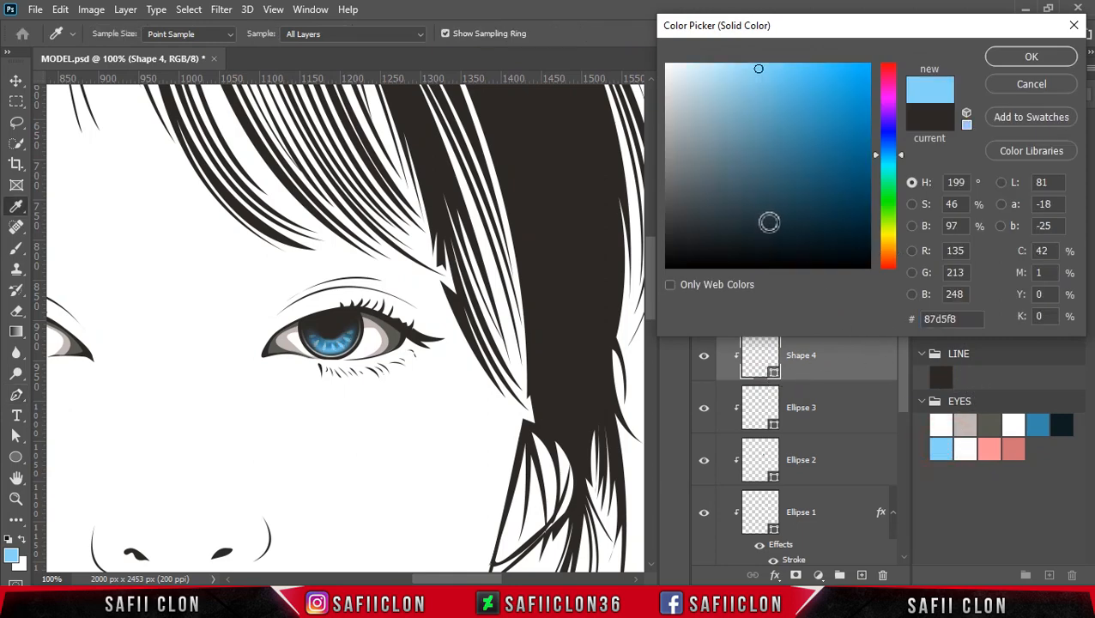
mouse_move(749, 69)
mouse_down()
mouse_move(724, 72)
mouse_move(760, 72)
mouse_up()
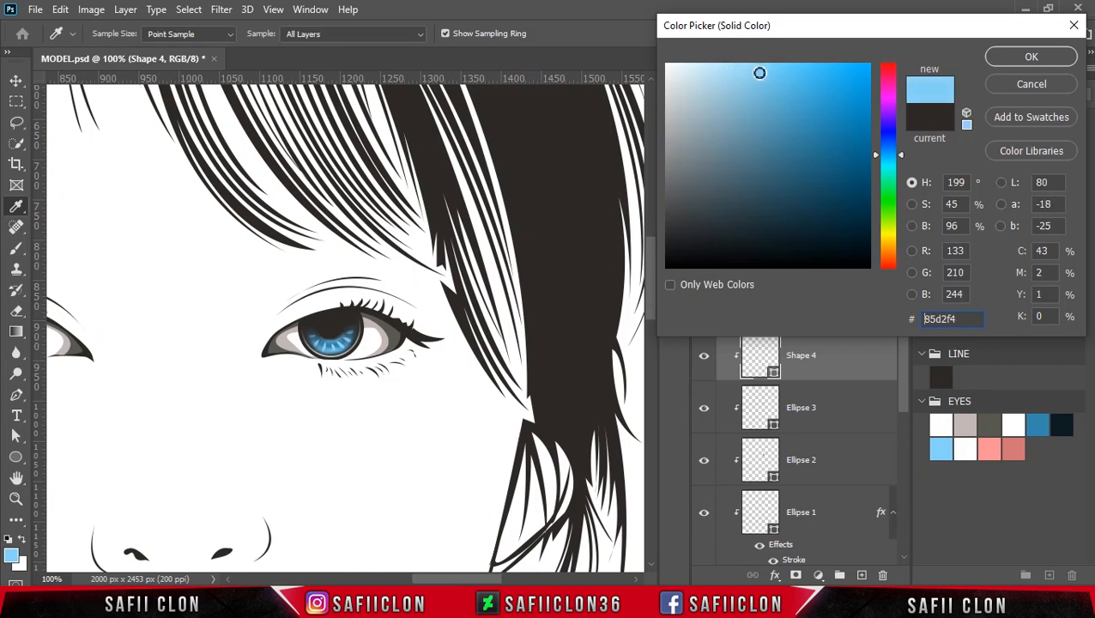
click(1003, 57)
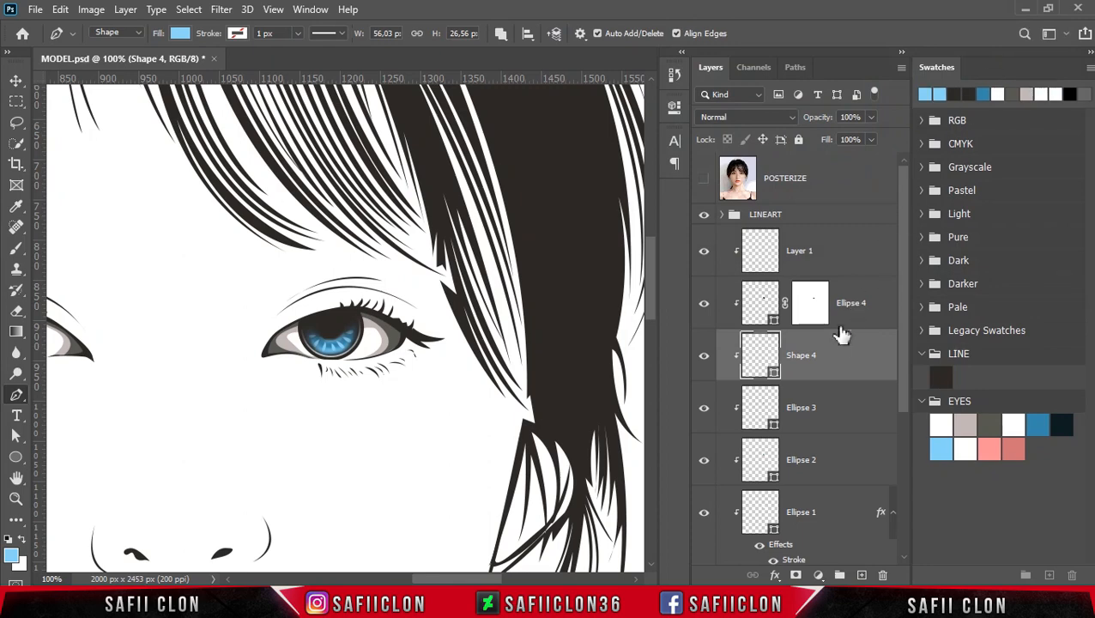
- Show the POSTERIZE photo and trace the upper iris reflection as a new shape layer above Layer 1, about 41 px wide and 14 px high
click(848, 262)
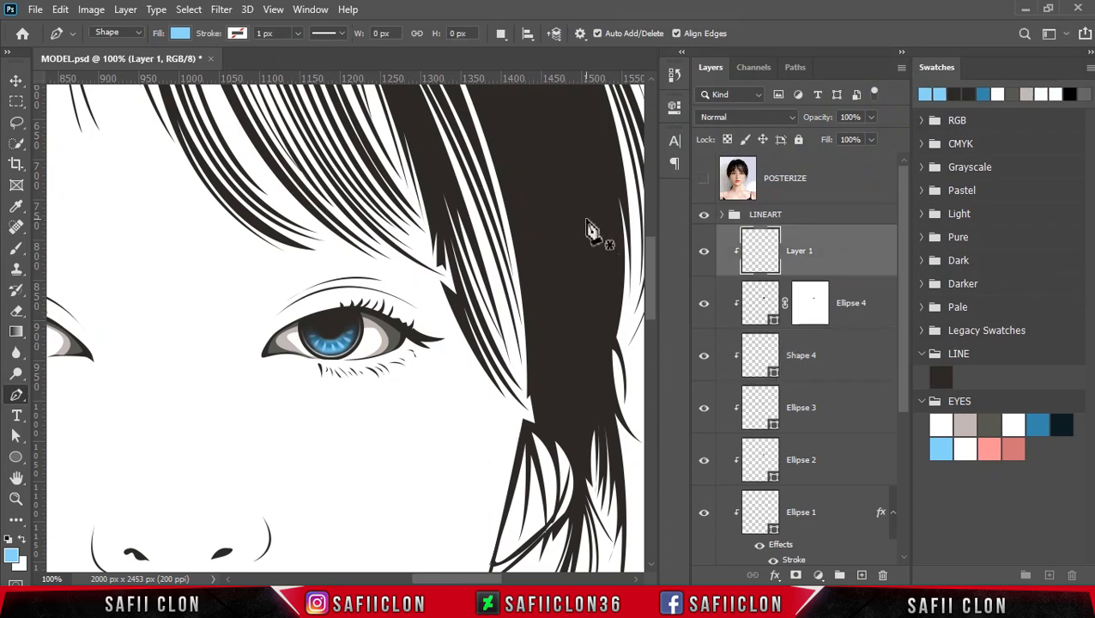
click(502, 33)
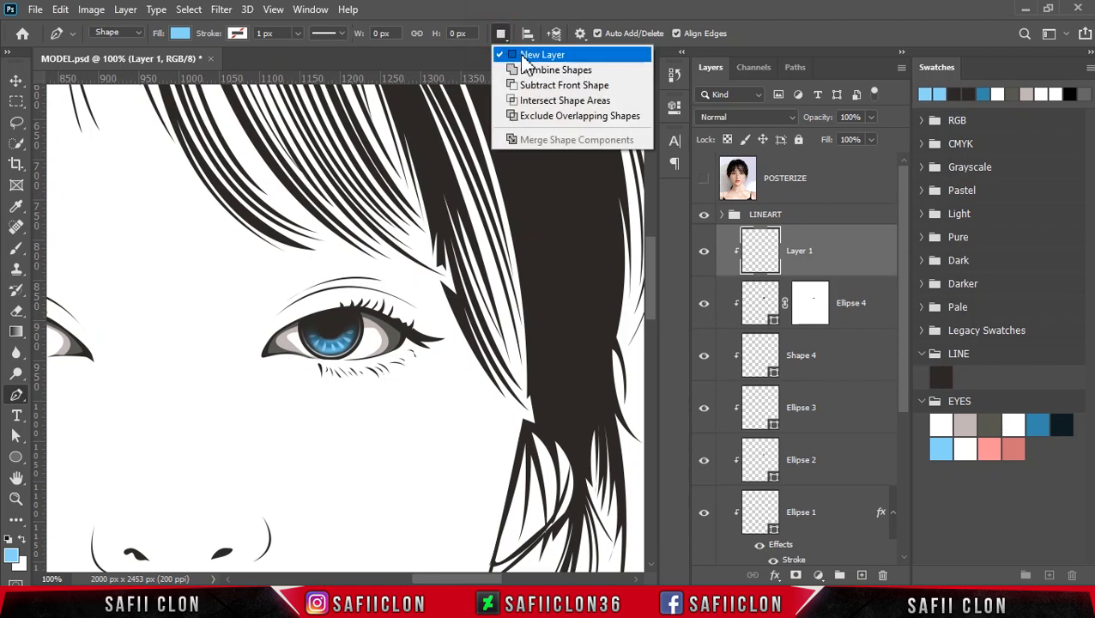
click(525, 57)
click(704, 180)
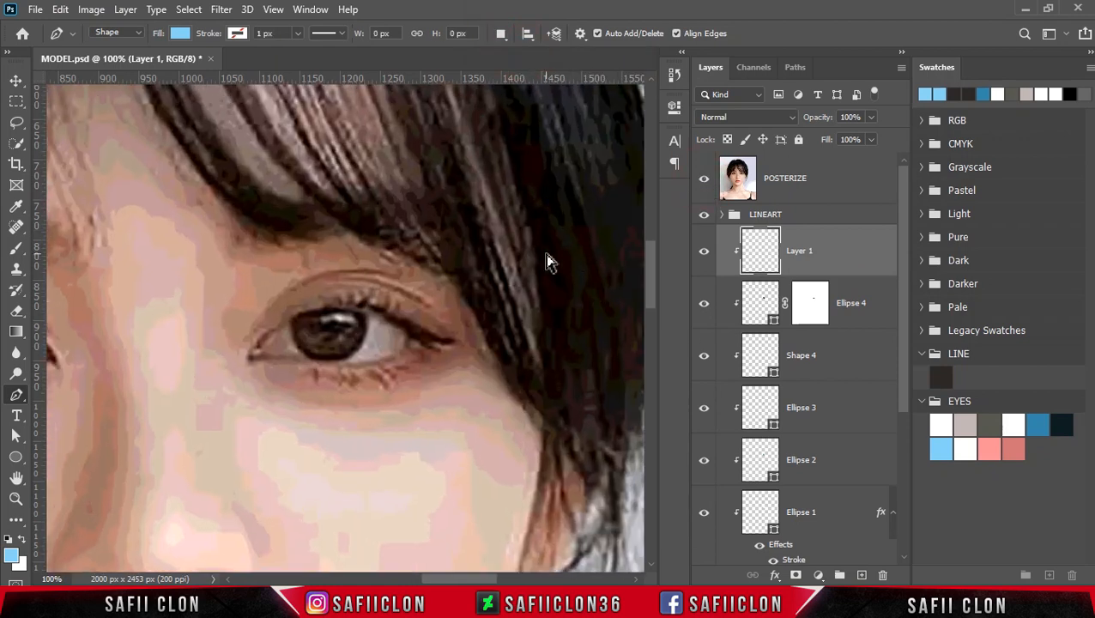
key(ctrl+plus)
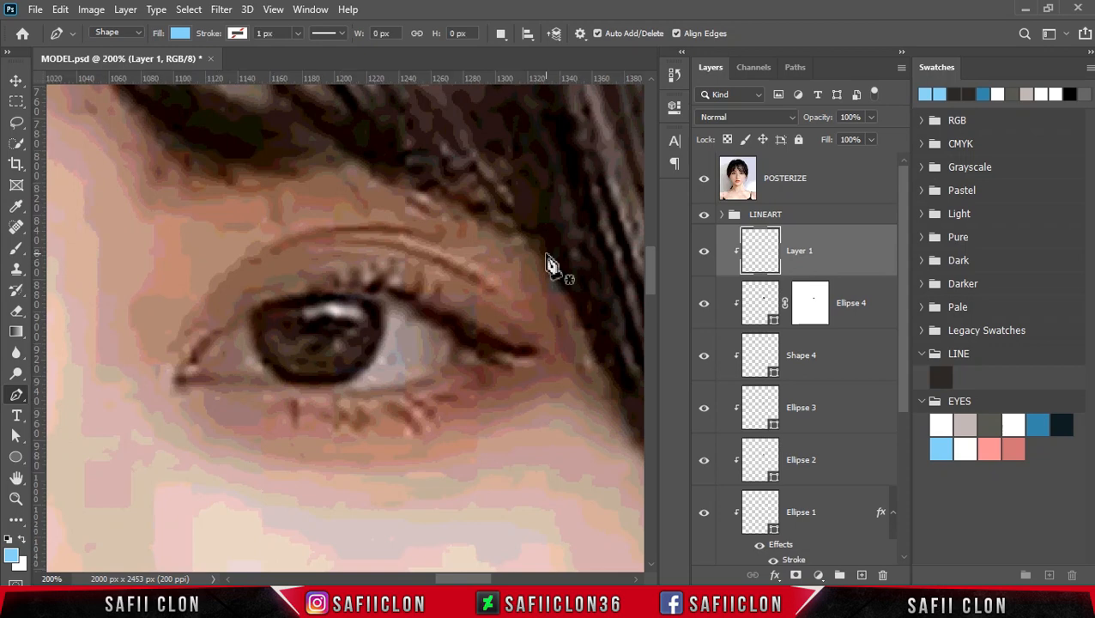
click(305, 309)
drag(334, 303, 352, 303)
click(368, 320)
click(354, 321)
click(337, 317)
click(322, 314)
drag(305, 309, 319, 298)
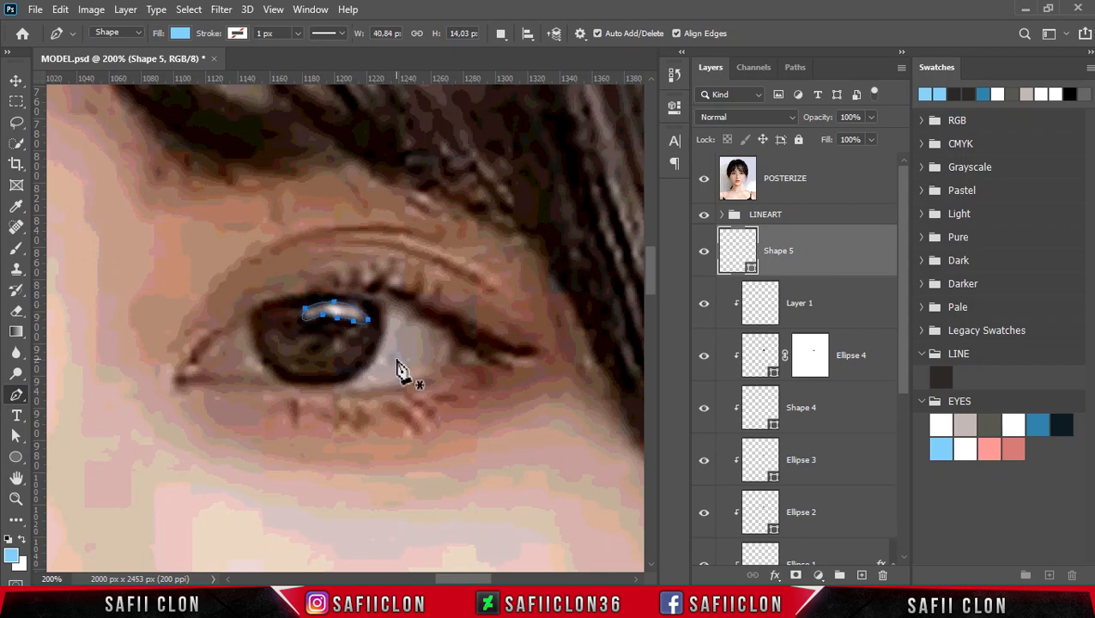
- Add a small vertical crescent beside the traced reflection on Shape 5 using Combine Shapes, and hide the POSTERIZE photo
click(501, 33)
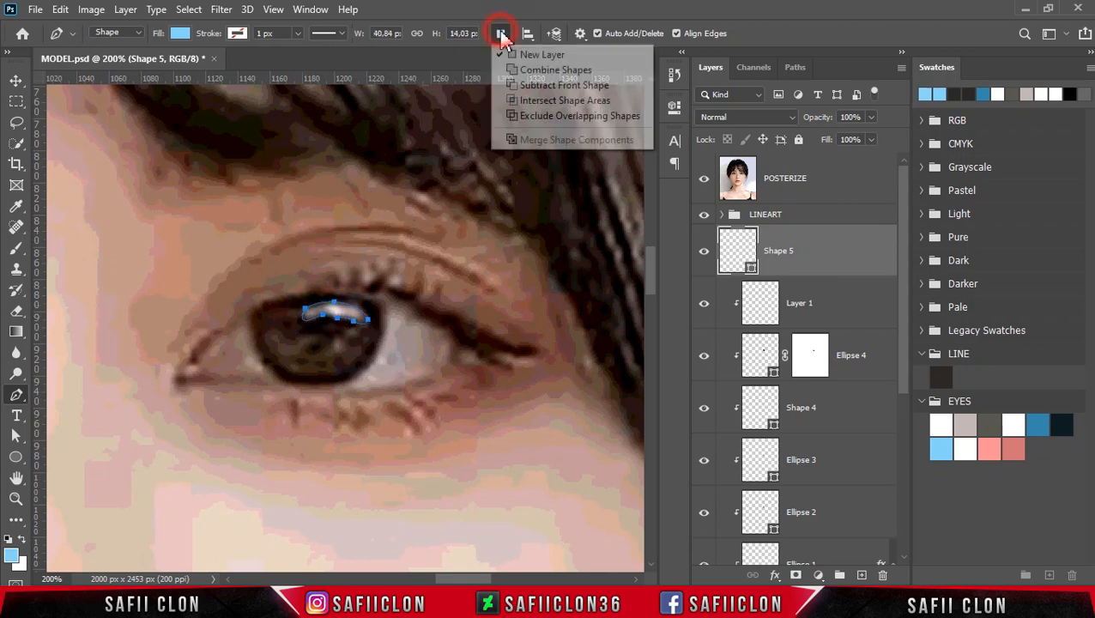
click(532, 72)
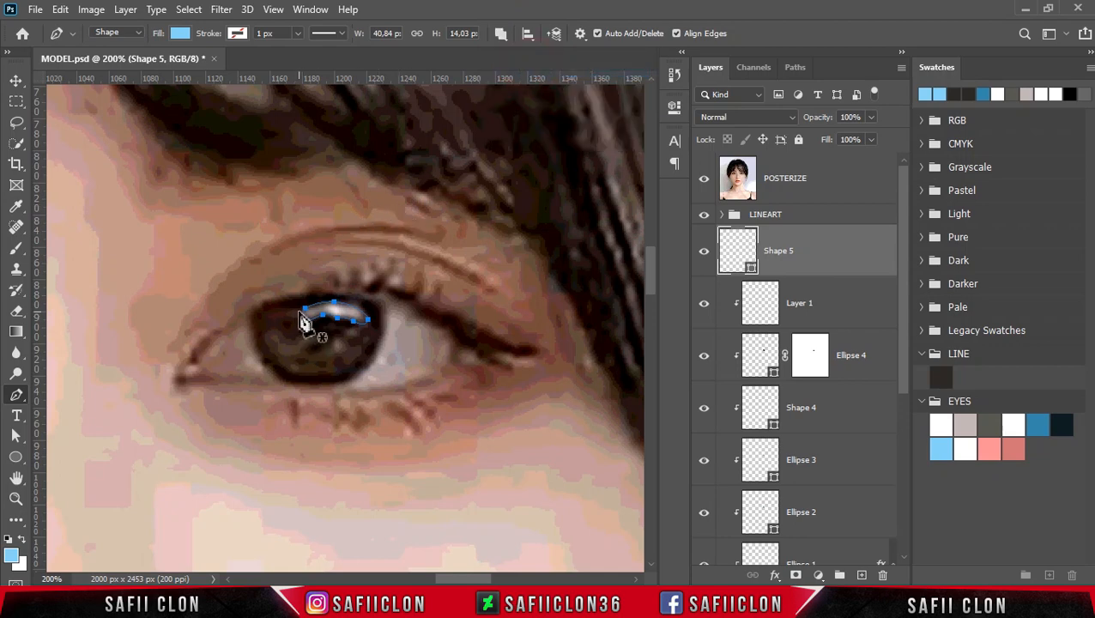
mouse_move(298, 312)
mouse_down()
mouse_move(302, 343)
mouse_move(314, 299)
mouse_up()
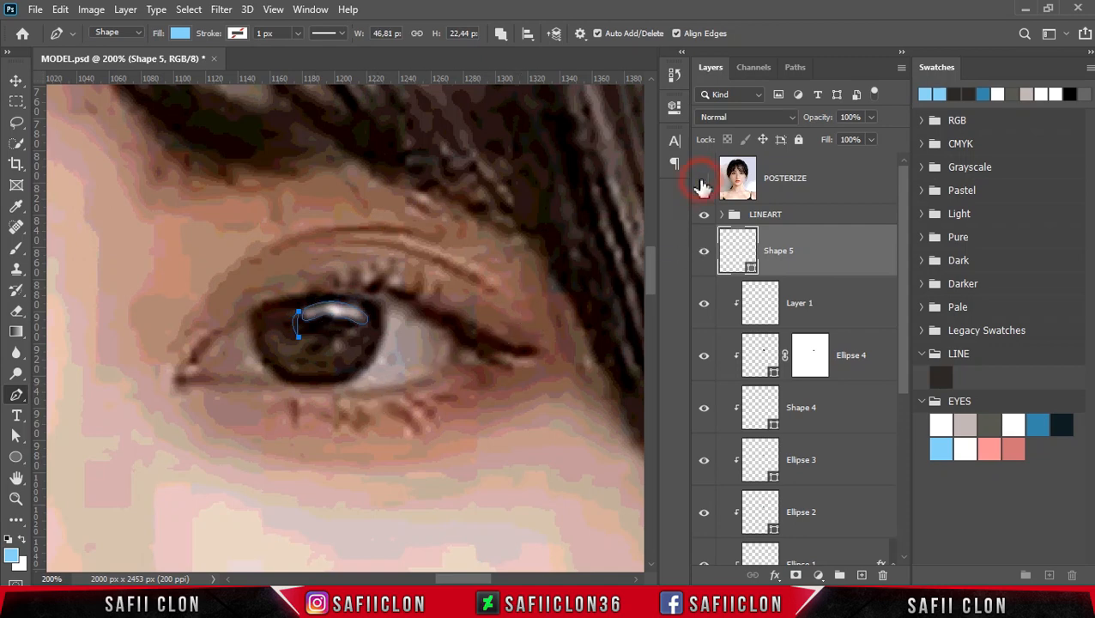
click(703, 188)
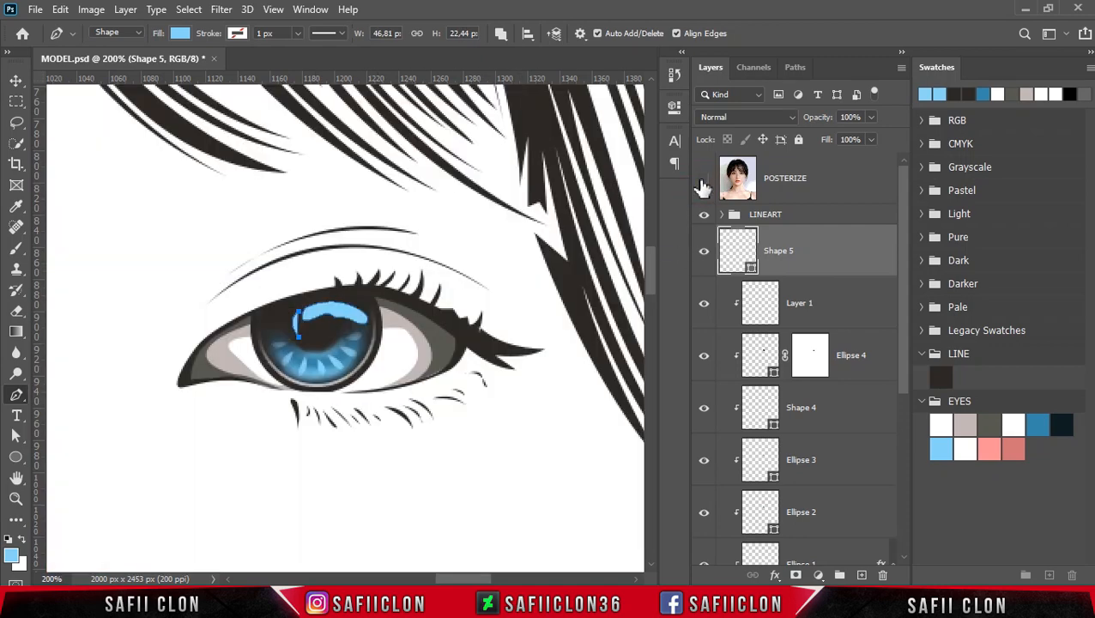
- Change the fill of the Shape 5 reflection highlights to white ffffff
double_click(753, 267)
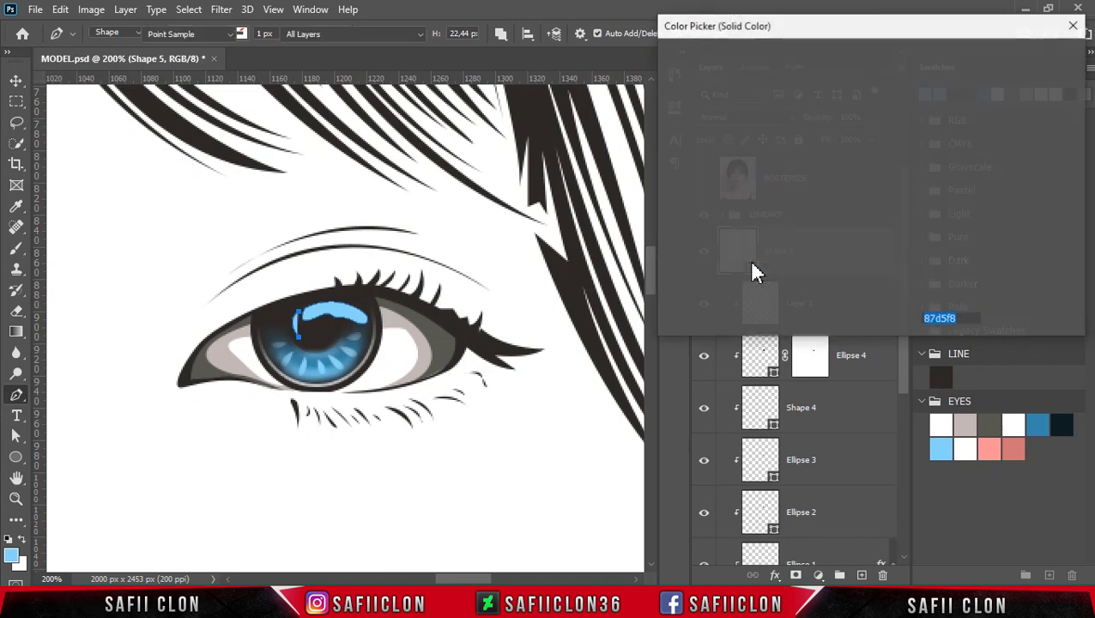
click(962, 451)
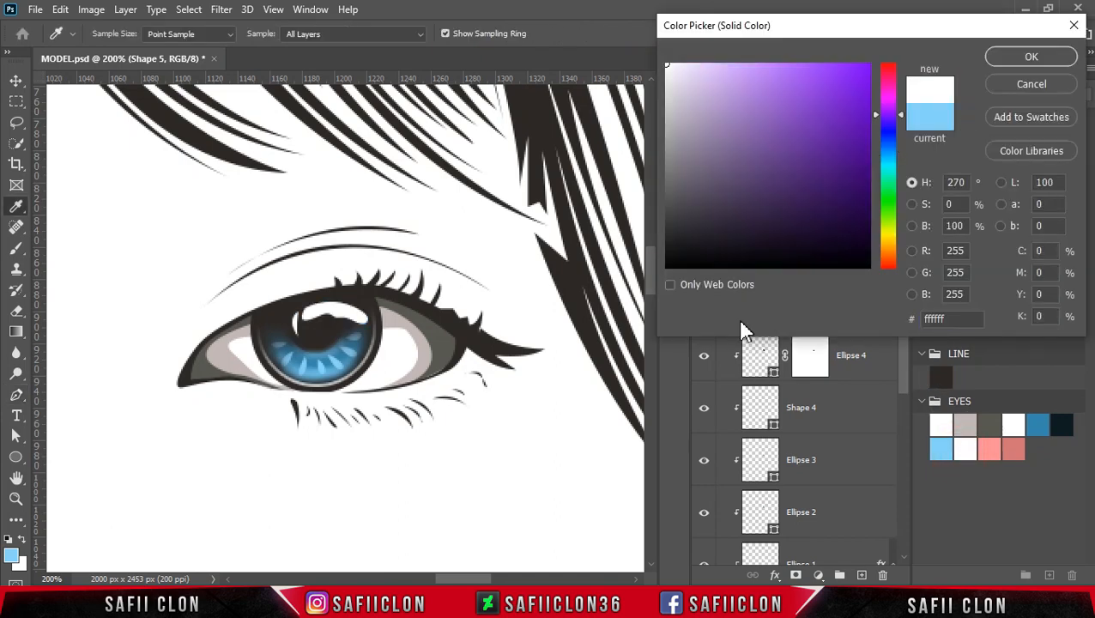
click(1031, 58)
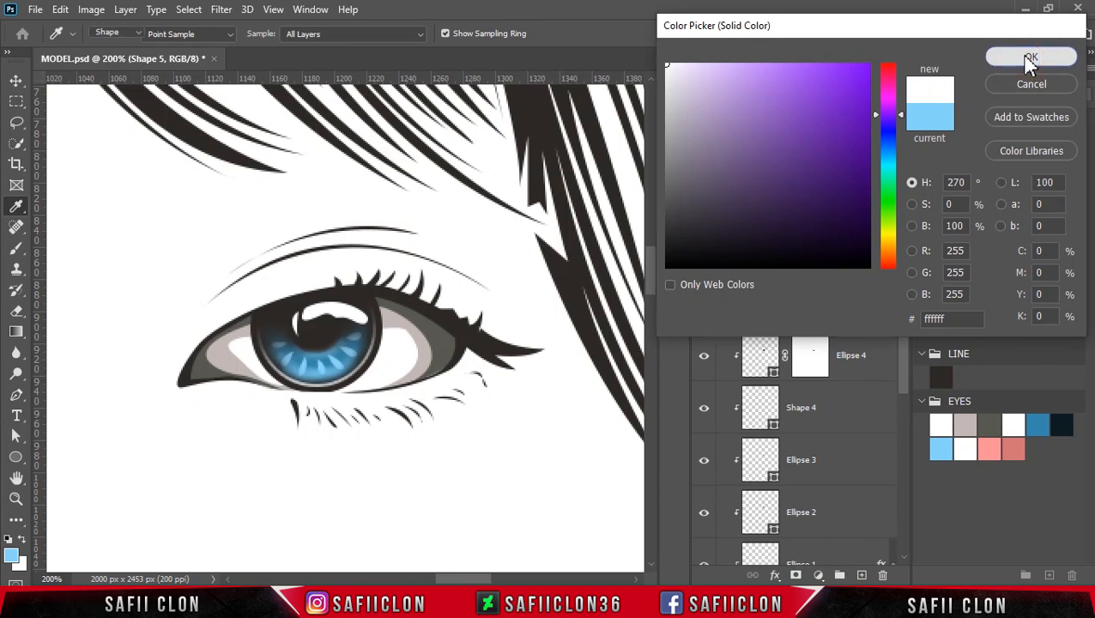
- Clip the Shape 5 highlights to the eye layers below and add a layer mask to Shape 5
right_click(826, 251)
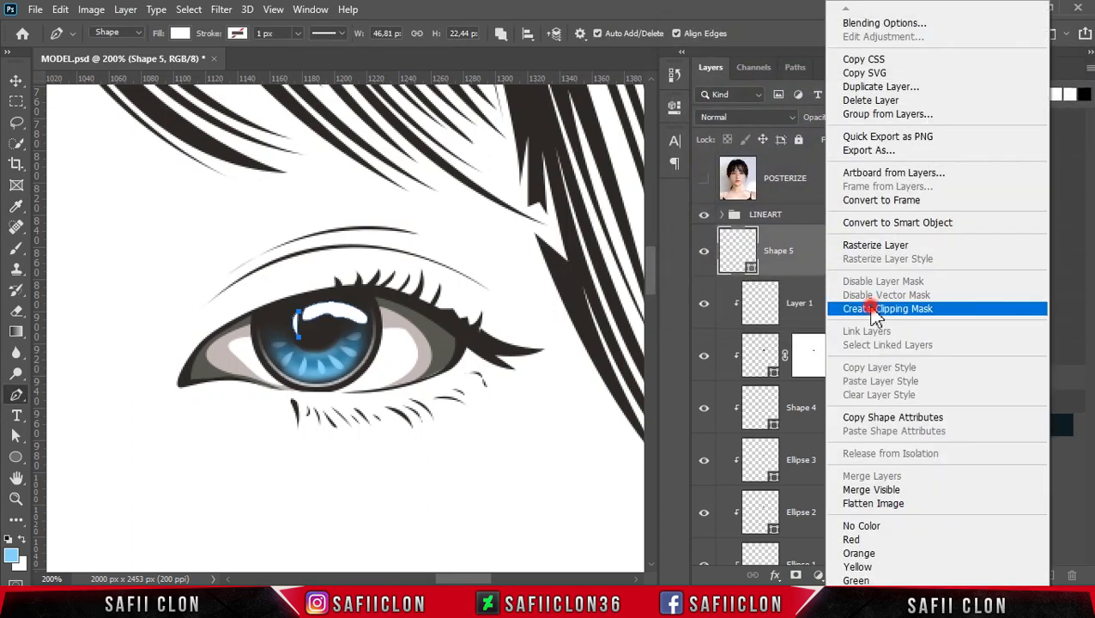
click(871, 309)
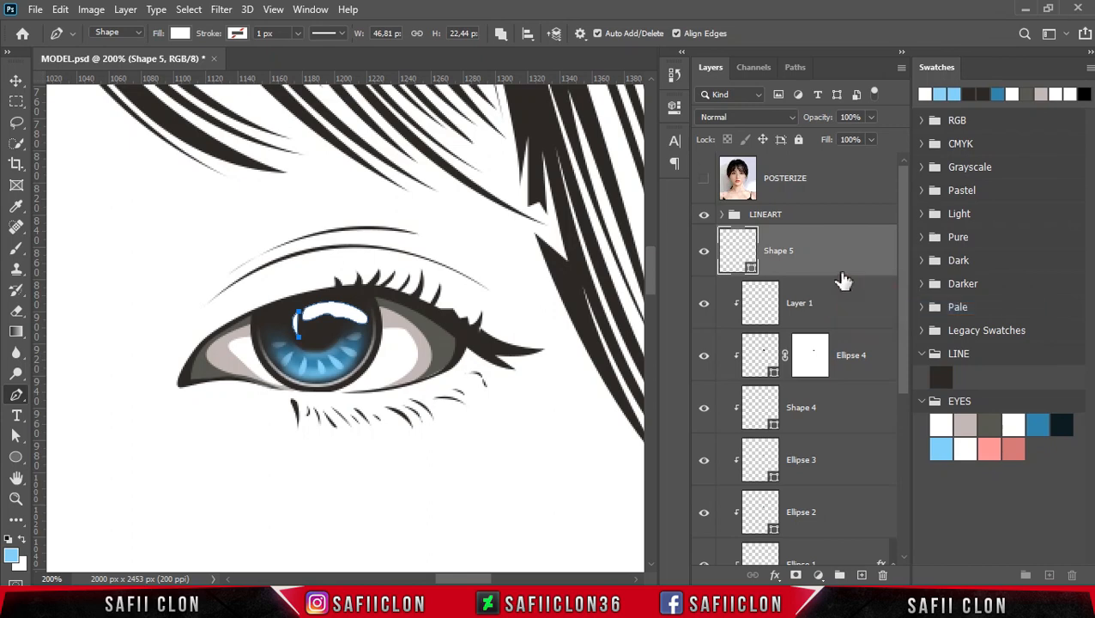
click(796, 576)
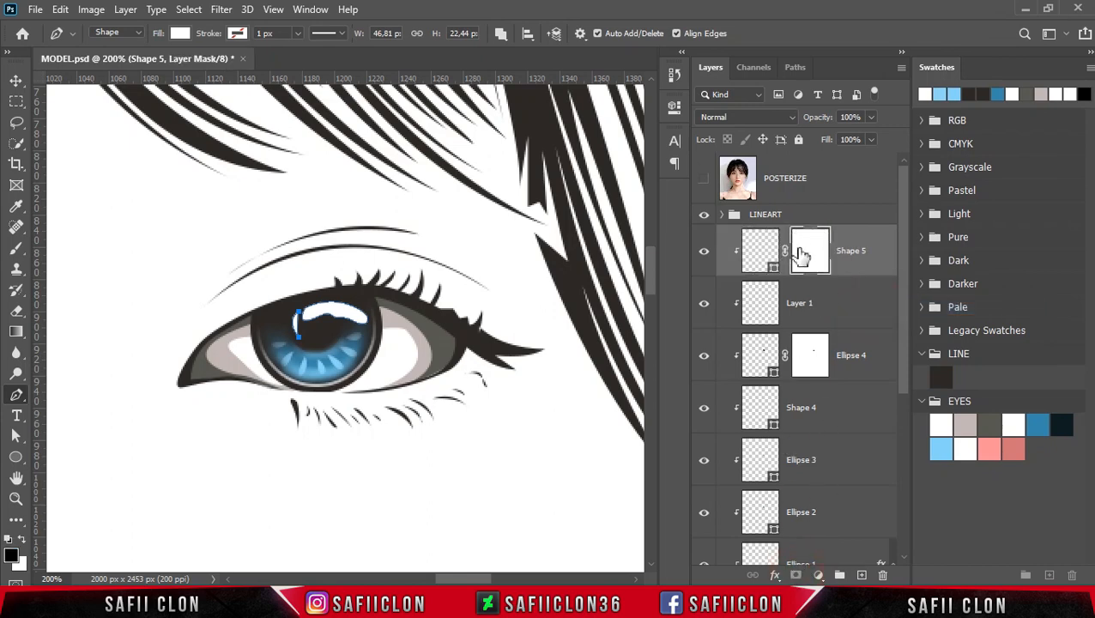
- Set up a Soft Round brush at 28 px with 9% opacity for painting on the Shape 5 mask
right_click(15, 252)
click(78, 248)
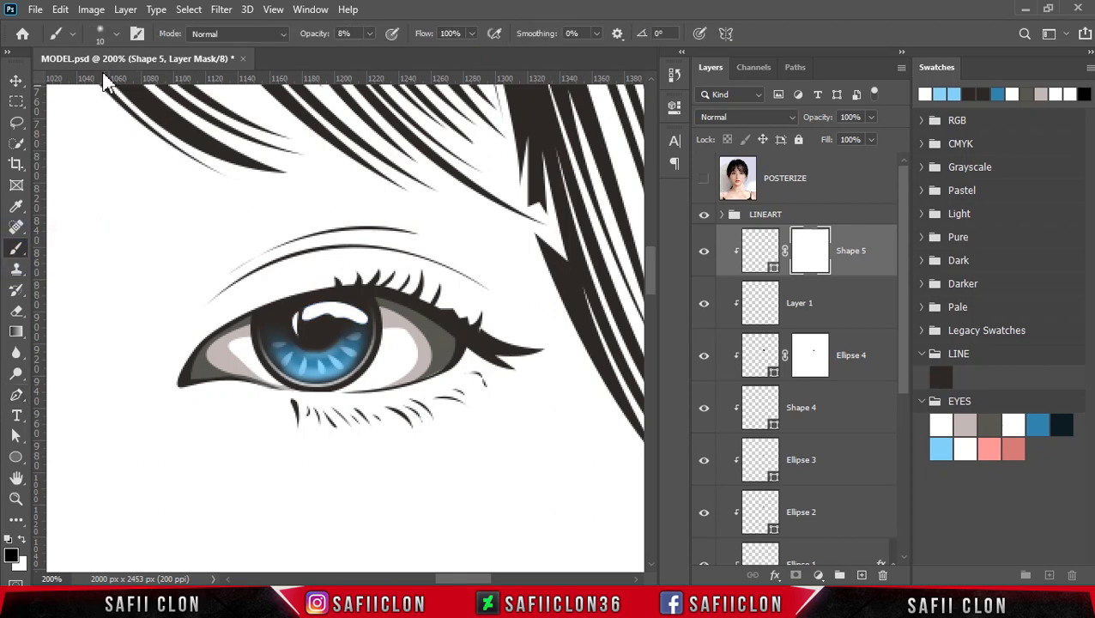
click(115, 33)
click(124, 225)
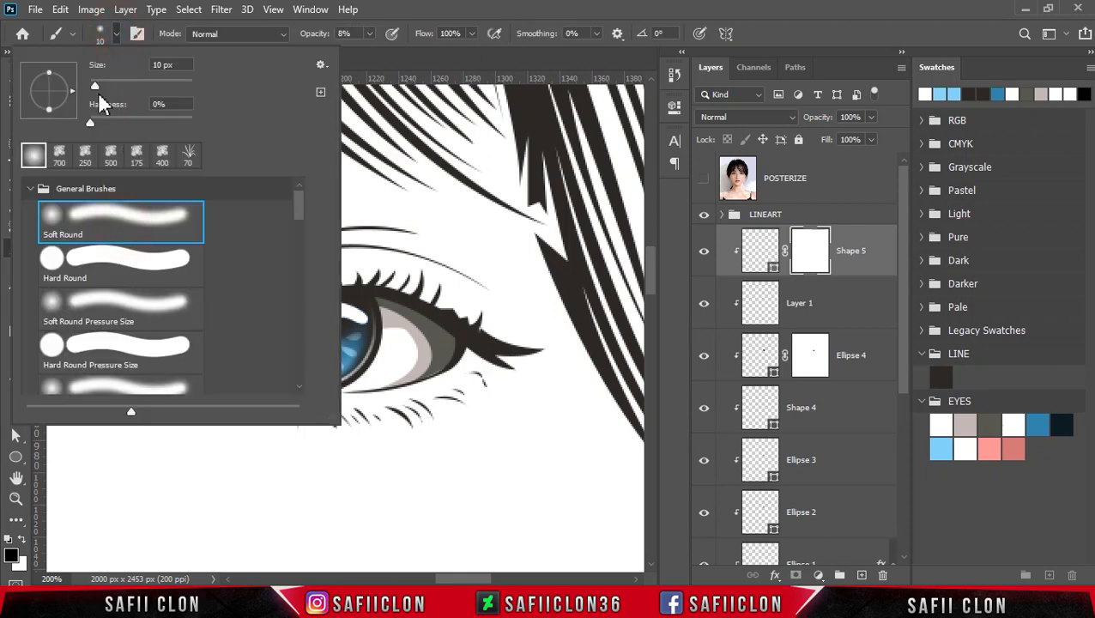
click(103, 32)
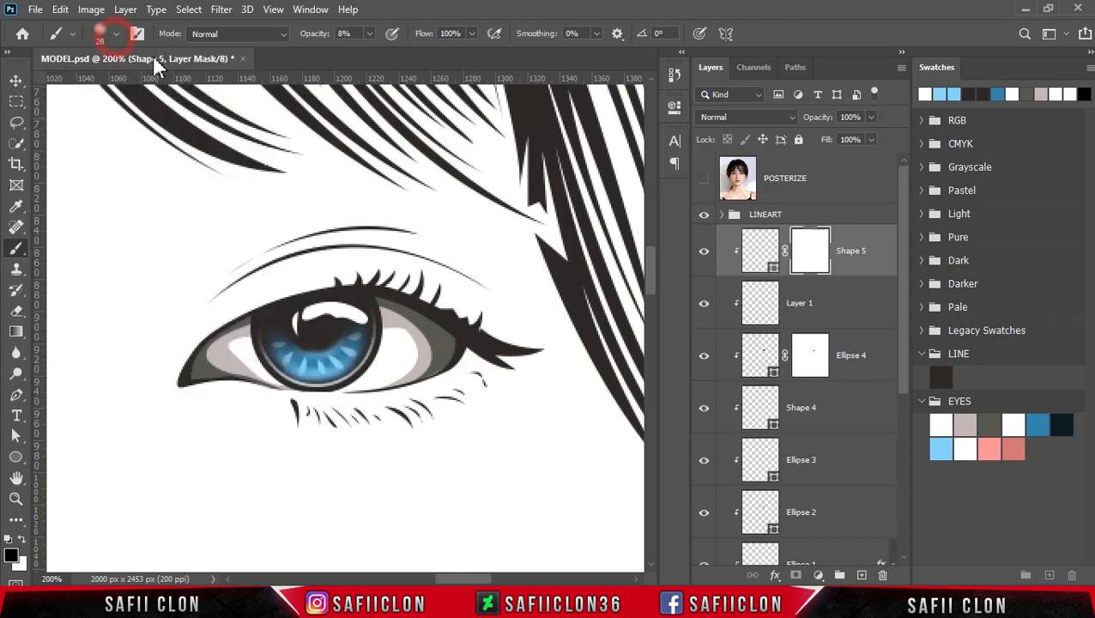
click(370, 34)
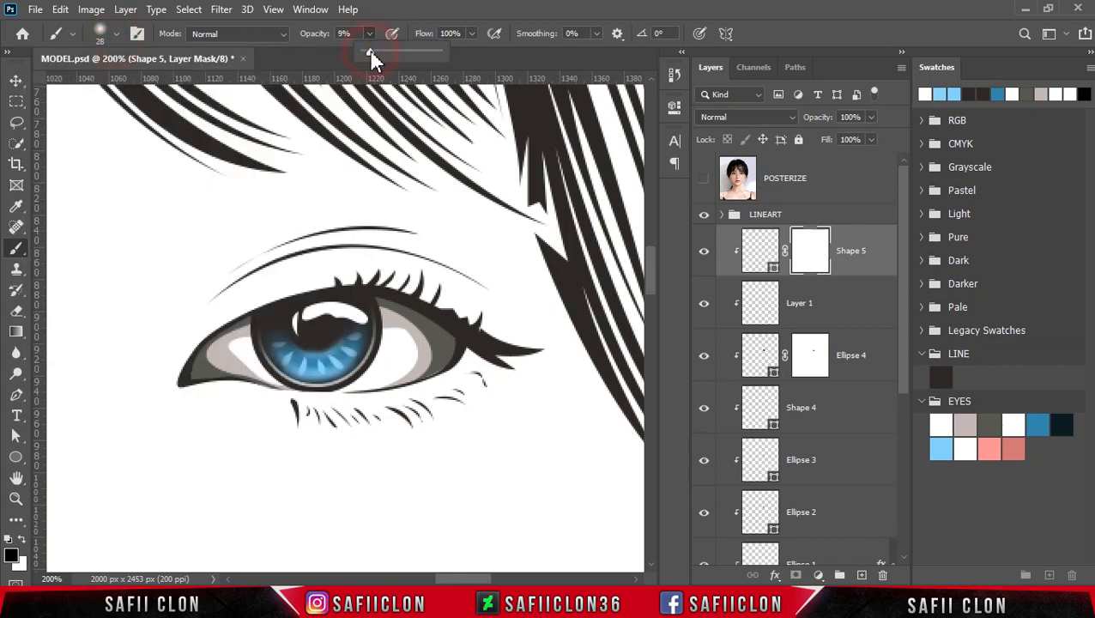
click(369, 53)
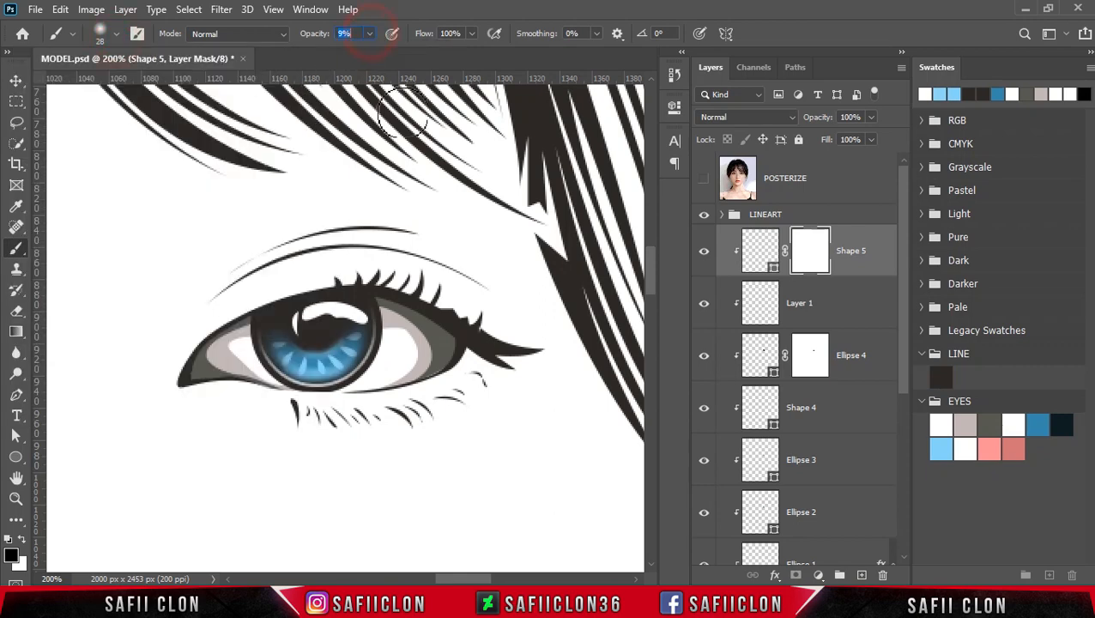
- Fade the edges of the white highlights by painting black on the Shape 5 mask, reducing the brush to 15 px
click(376, 325)
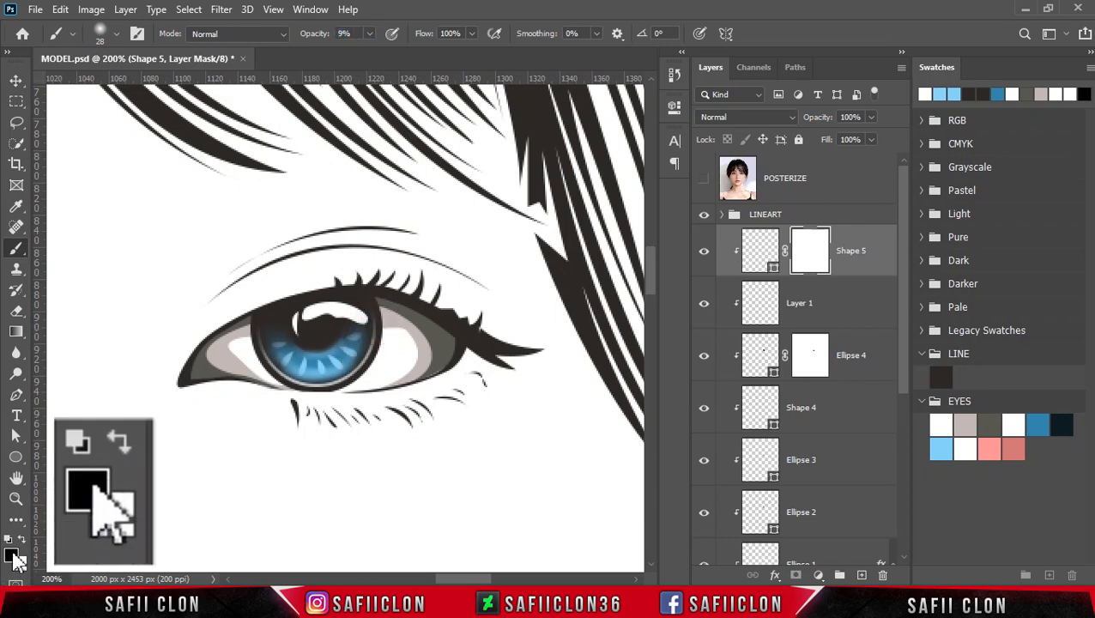
drag(378, 315, 372, 362)
key(bracketleft)
key(bracketleft)
key(bracketleft)
mouse_move(323, 335)
mouse_down()
mouse_move(304, 314)
mouse_move(324, 349)
mouse_move(286, 317)
mouse_move(290, 340)
mouse_move(301, 354)
mouse_move(287, 297)
mouse_move(299, 339)
mouse_move(341, 326)
mouse_move(364, 296)
mouse_move(305, 290)
mouse_move(338, 291)
mouse_move(372, 312)
mouse_move(352, 294)
mouse_move(301, 294)
mouse_move(343, 293)
mouse_move(363, 300)
mouse_move(288, 307)
mouse_move(374, 329)
mouse_up()
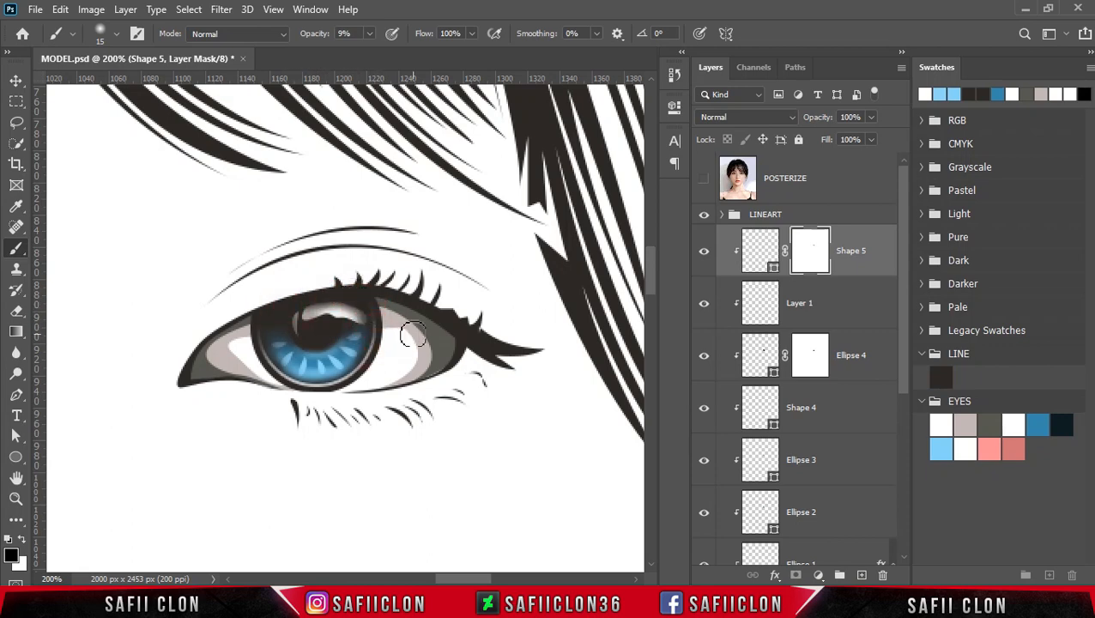
- Duplicate all the iris layers from Shape 5 down to Ellipse 1
key(ctrl+minus)
key(ctrl+minus)
key(ctrl+minus)
key(ctrl+minus)
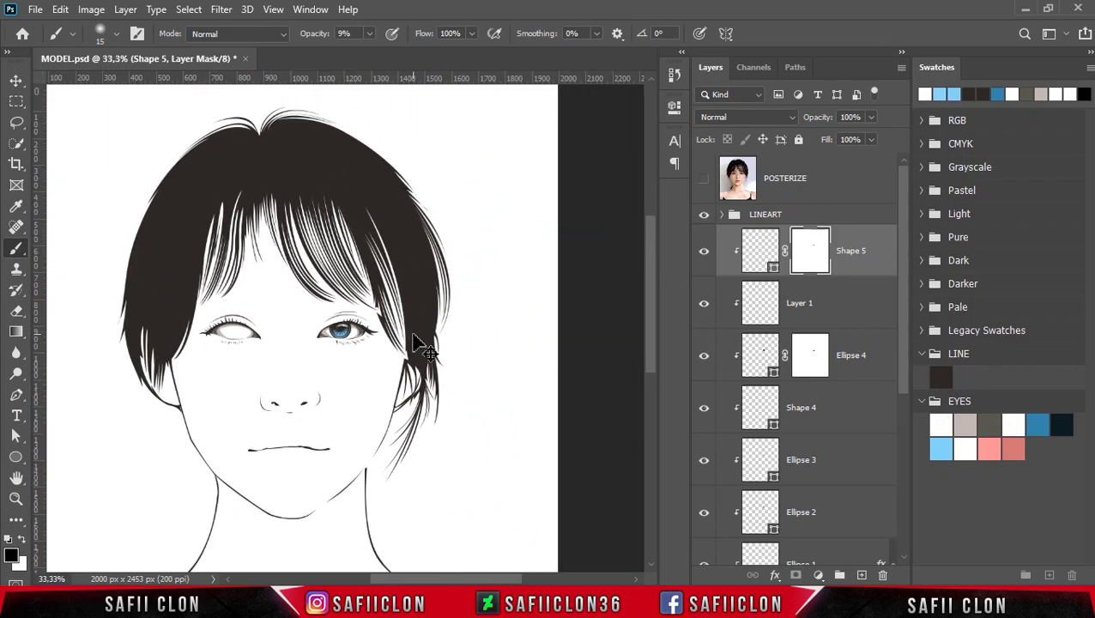
key(ctrl+plus)
key(ctrl+plus)
key(ctrl+plus)
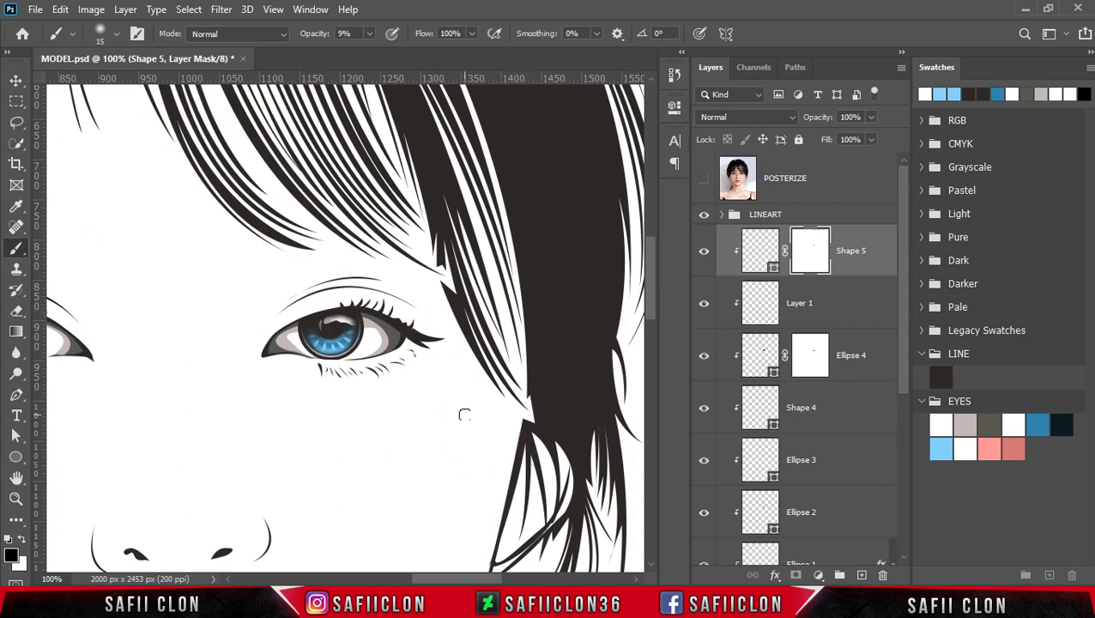
click(880, 249)
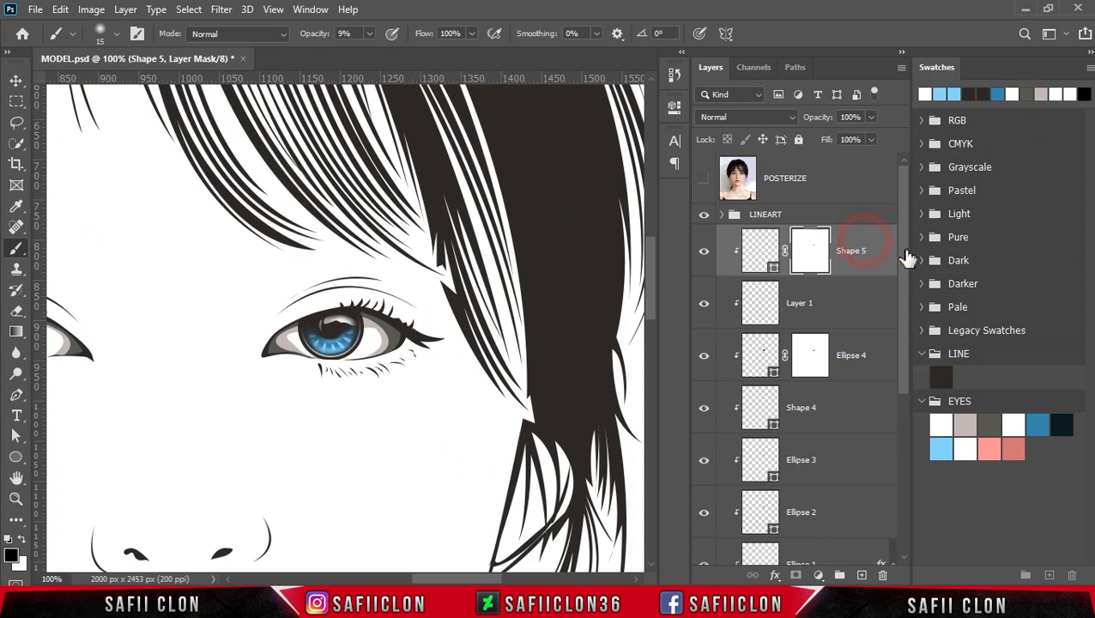
drag(905, 250, 925, 378)
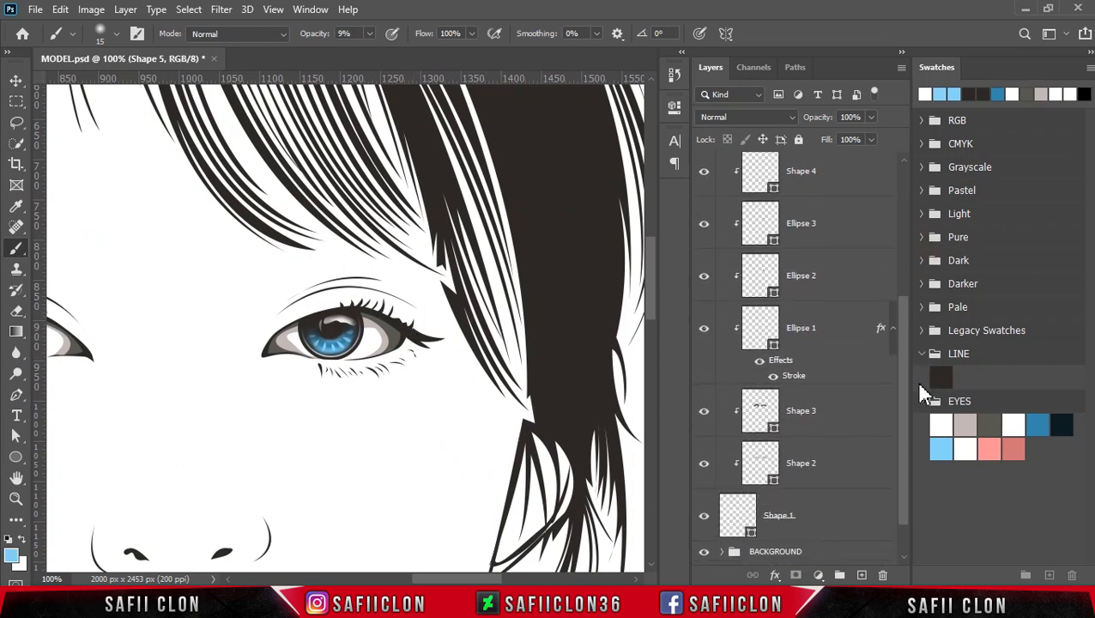
shift+click(835, 337)
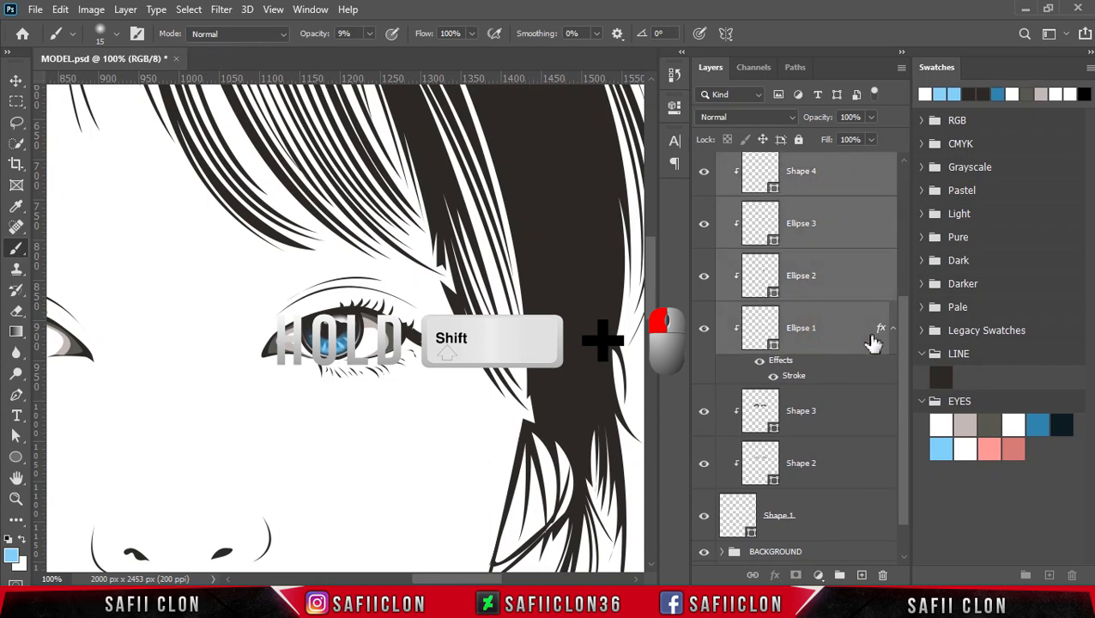
drag(905, 344, 917, 241)
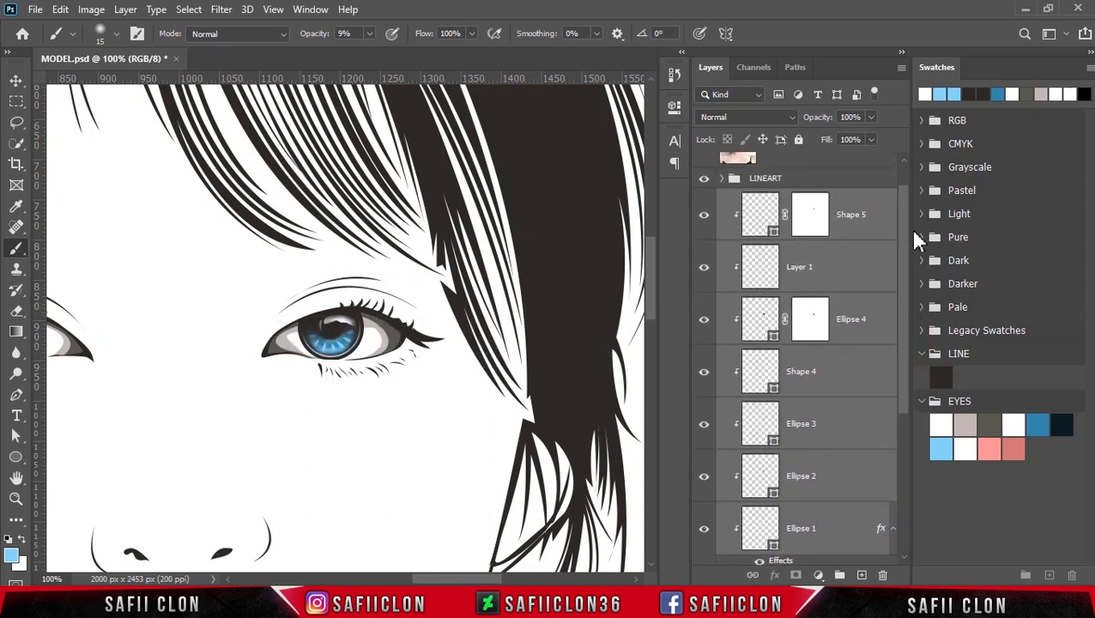
right_click(850, 209)
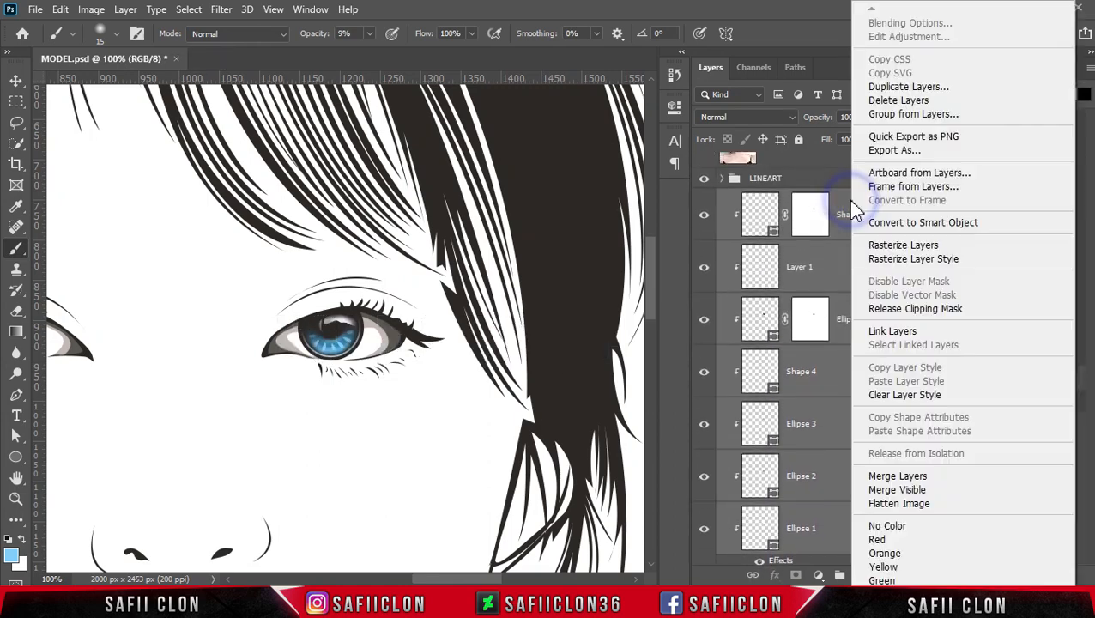
click(882, 89)
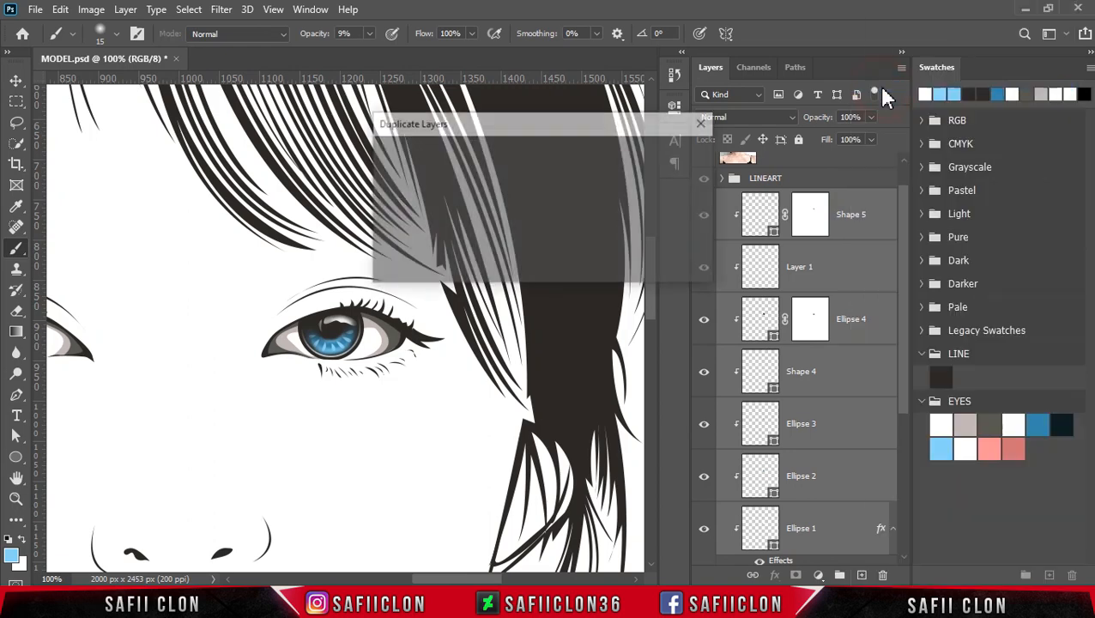
click(678, 155)
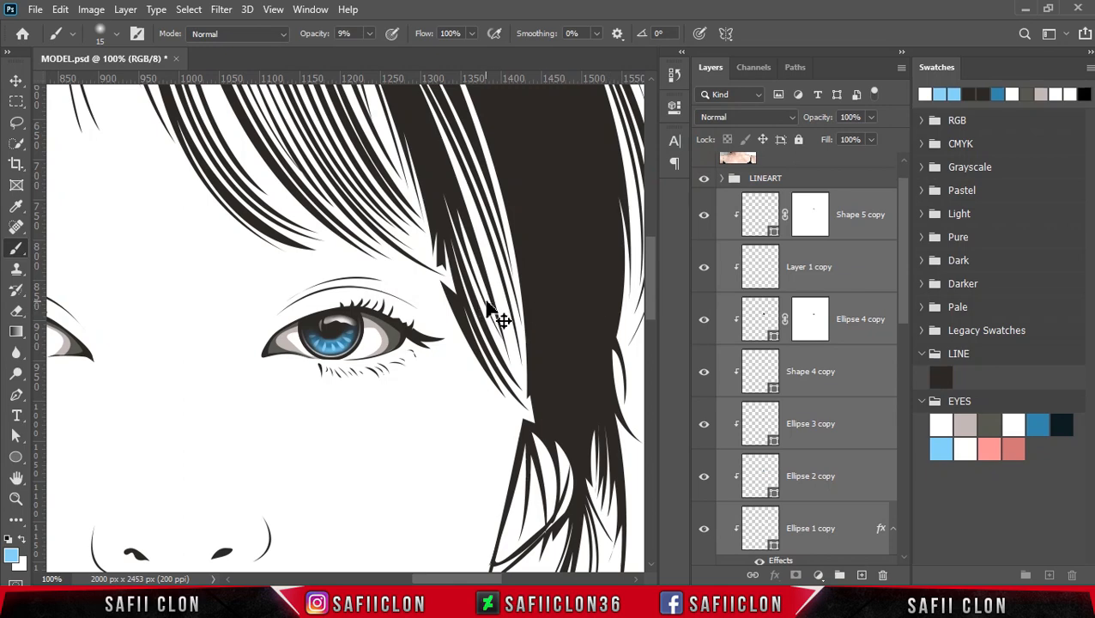
- Move the duplicated iris layers onto the other eye, at about X 788 px, Y 914 px
key(ctrl+t)
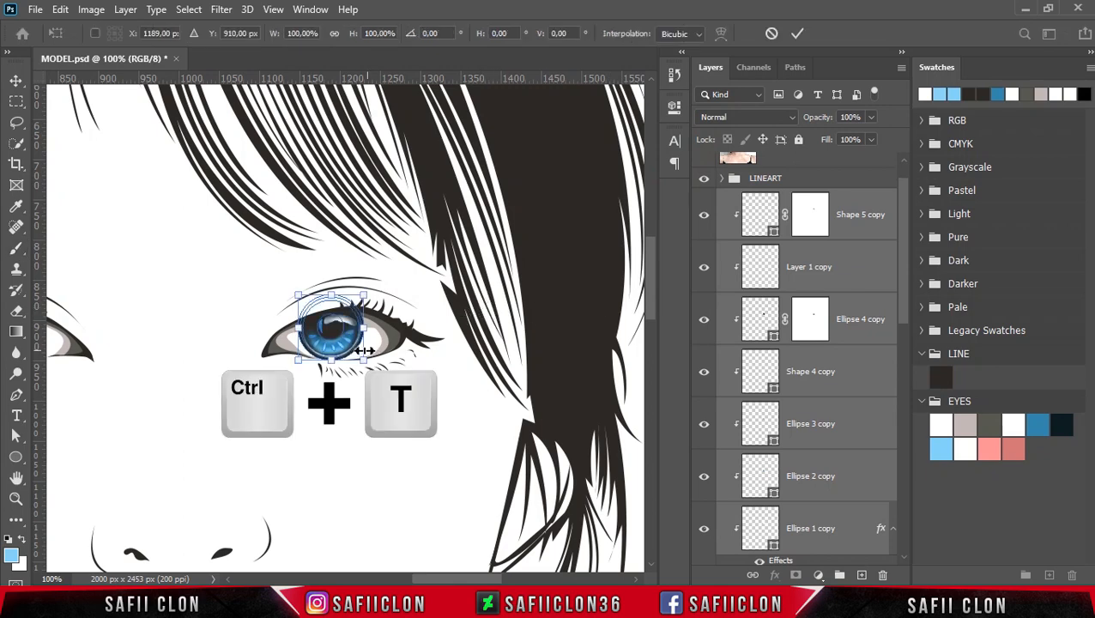
mouse_move(350, 345)
mouse_down()
mouse_move(146, 352)
mouse_move(139, 338)
mouse_move(464, 346)
mouse_move(349, 345)
mouse_up()
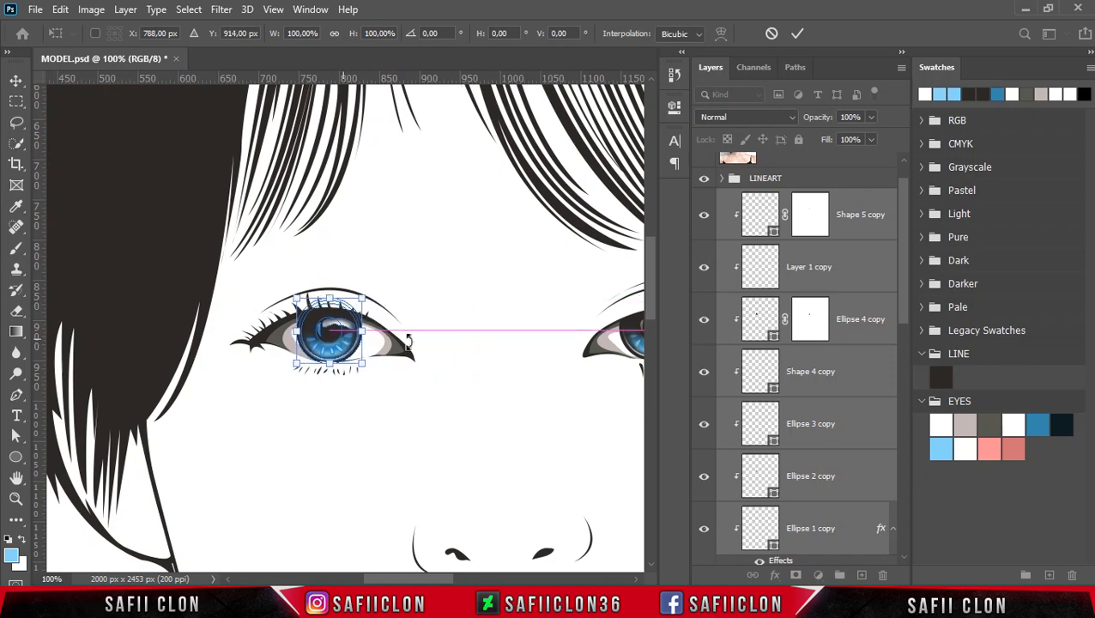
click(797, 36)
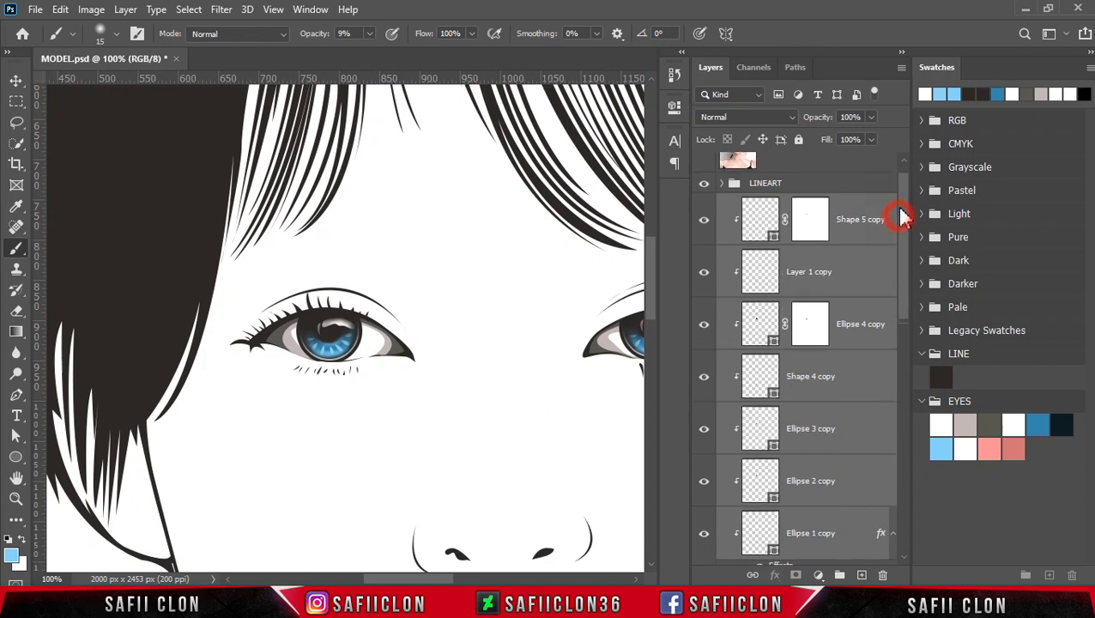
- Show the POSTERIZE photo, align the copied iris with the photo's iris at X 797 px, Y 914 px, and hide the photo
scroll(900, 217, up, 1)
click(704, 180)
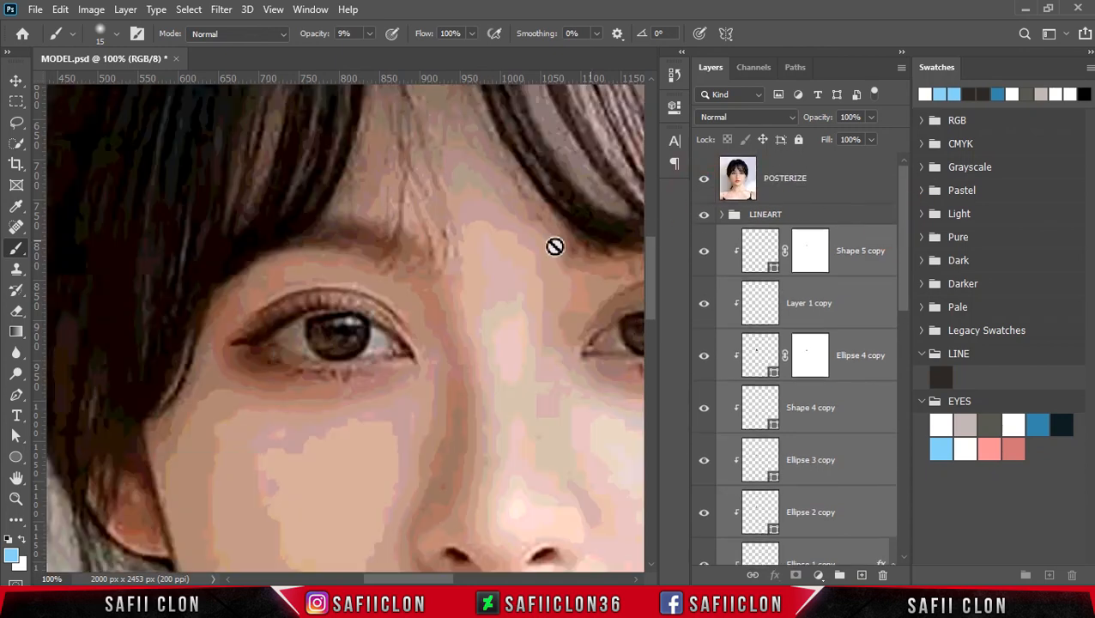
key(ctrl+t)
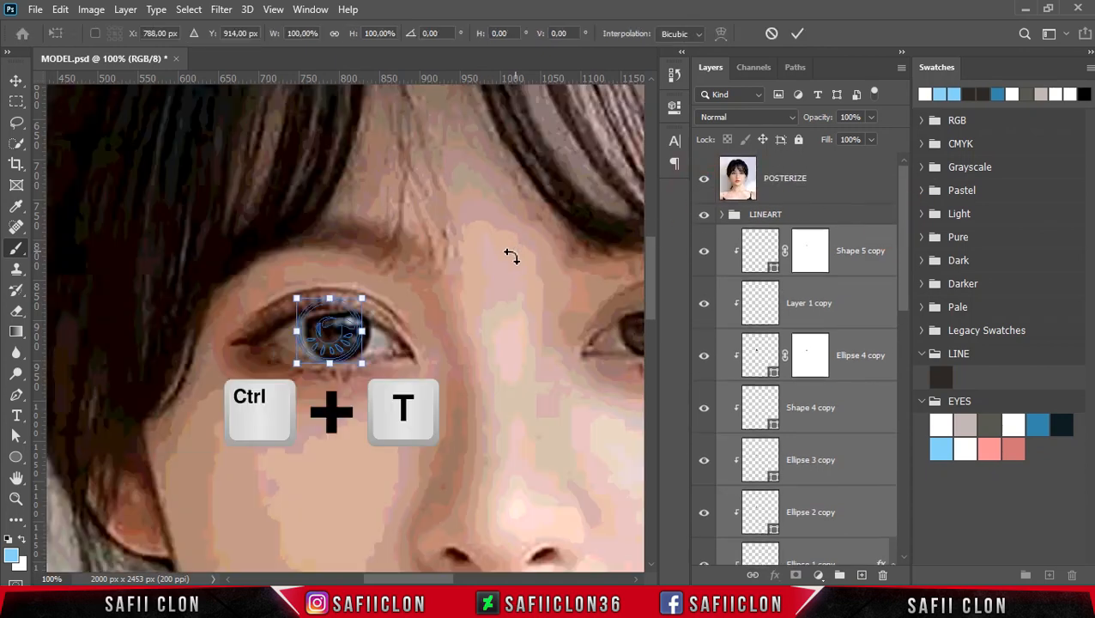
drag(337, 342, 344, 342)
key(Right)
key(Down)
key(Up)
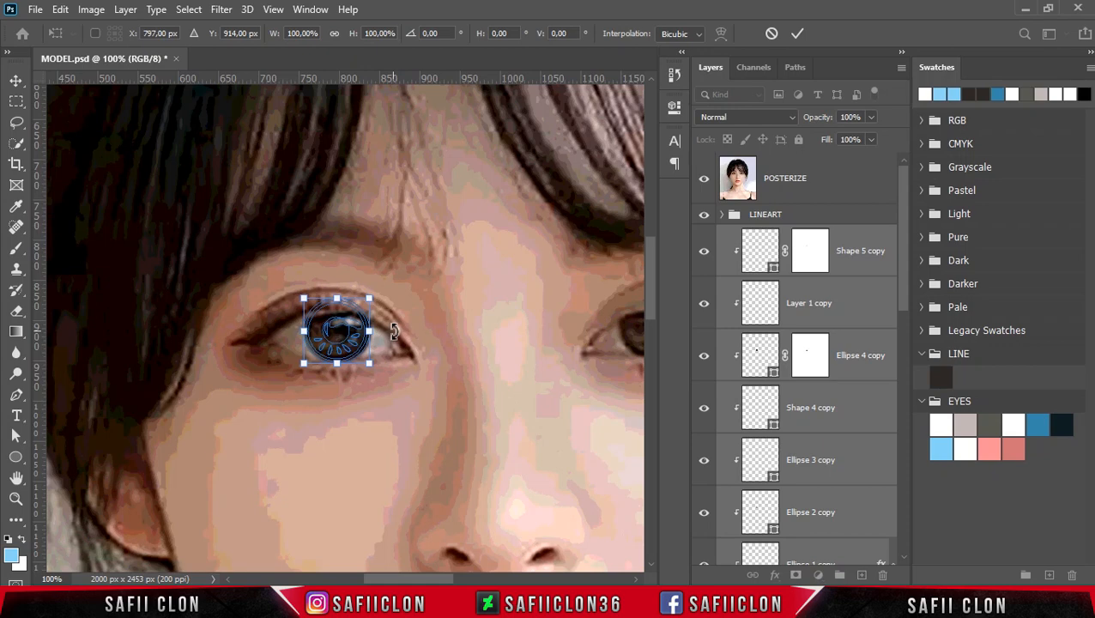
click(798, 35)
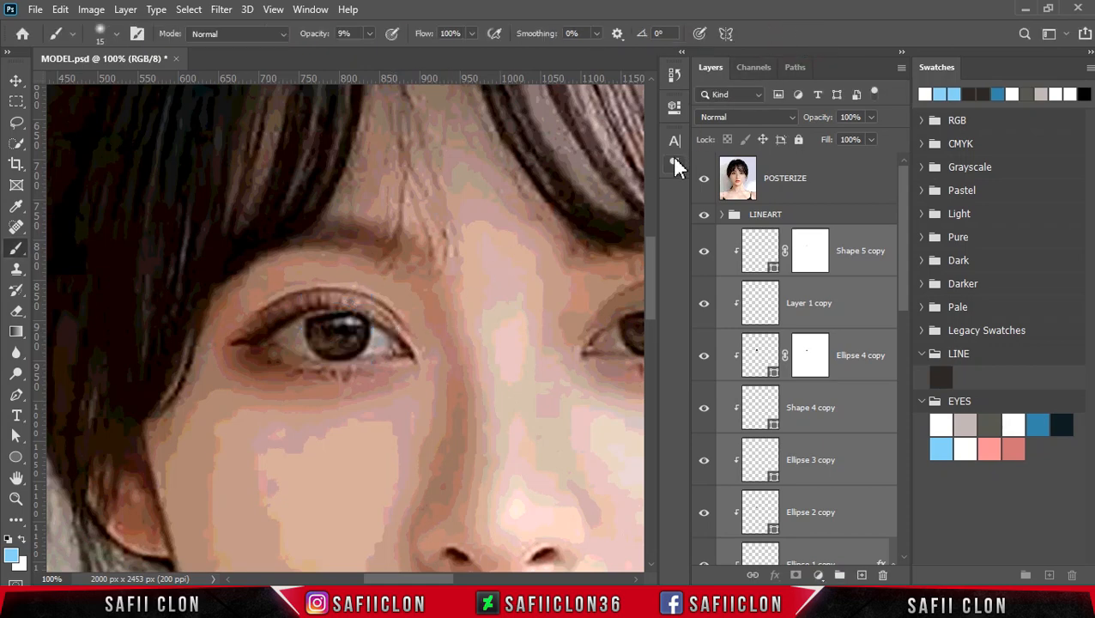
click(704, 183)
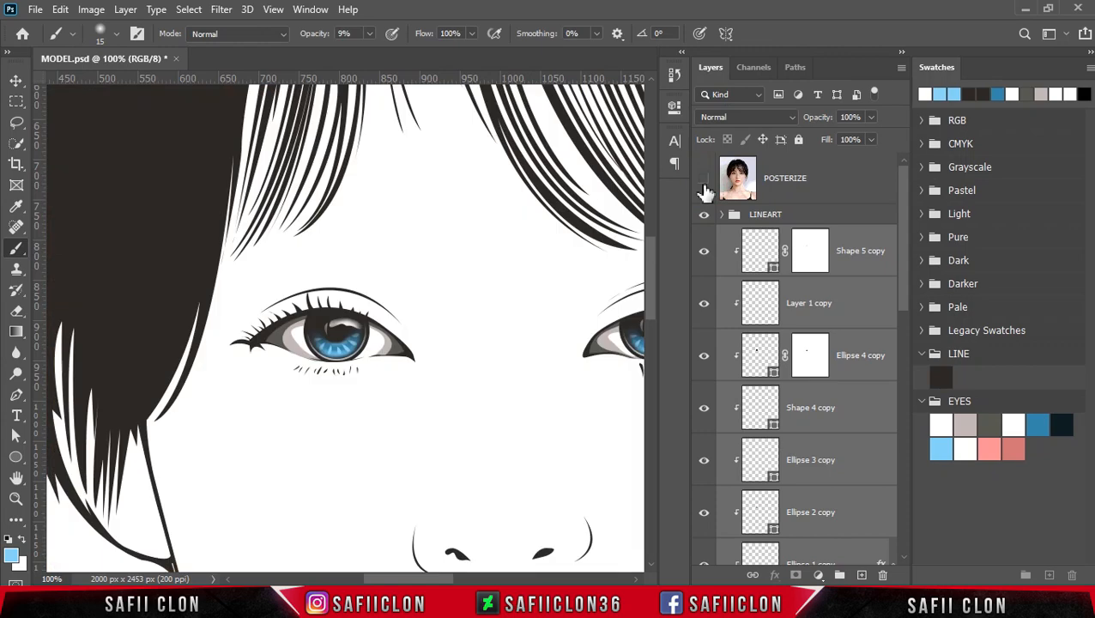
- Delete the Shape 5 copy layer holding the duplicated reflection highlights
click(833, 273)
click(705, 254)
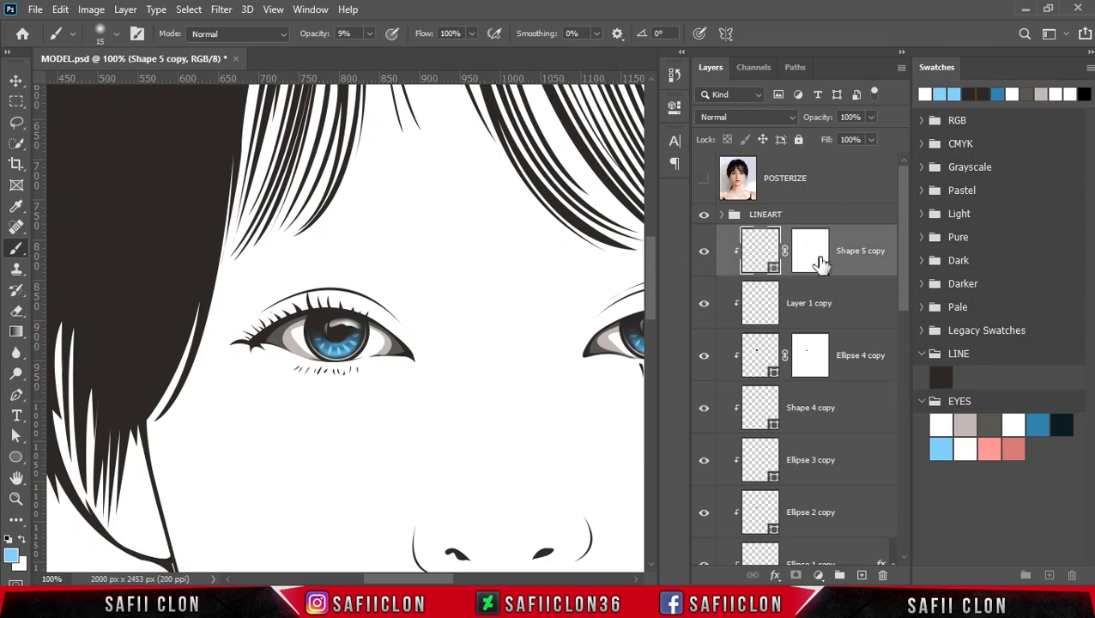
right_click(858, 272)
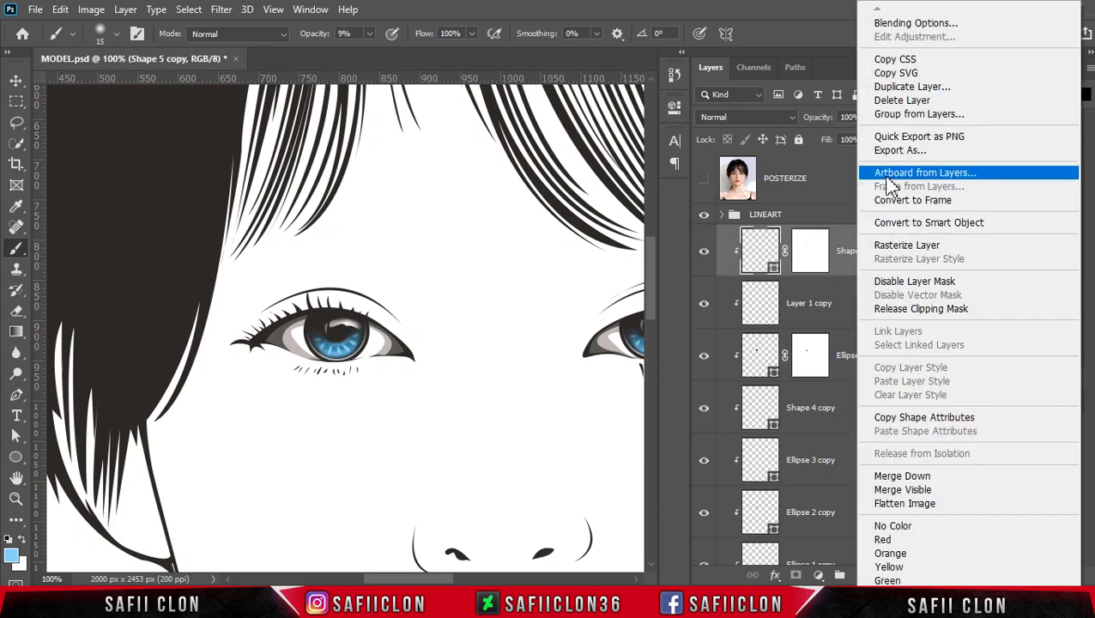
click(898, 100)
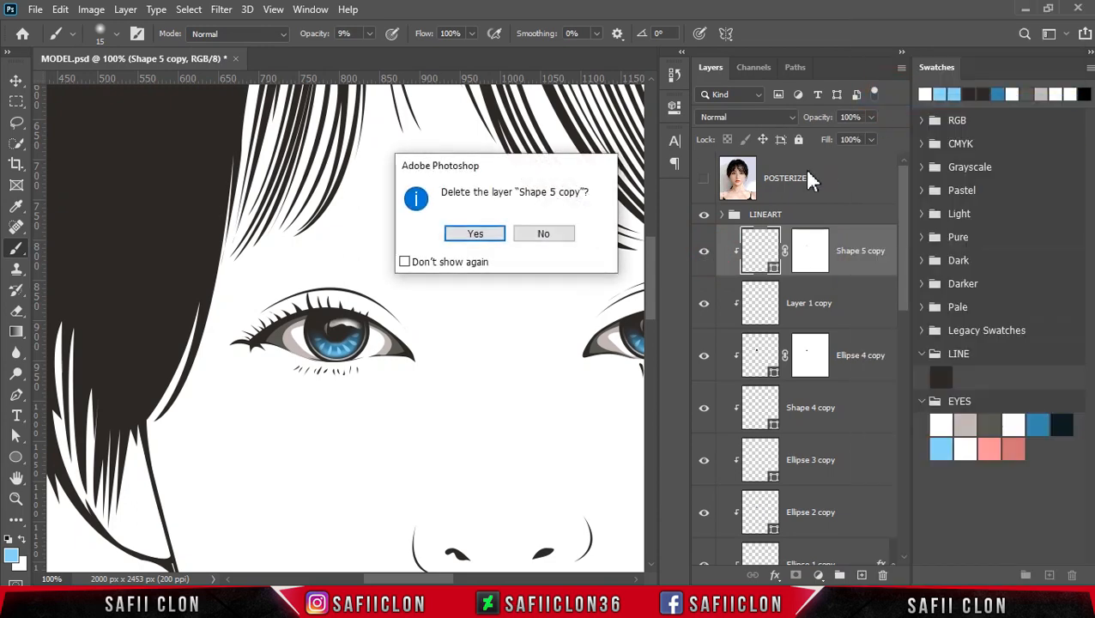
click(478, 235)
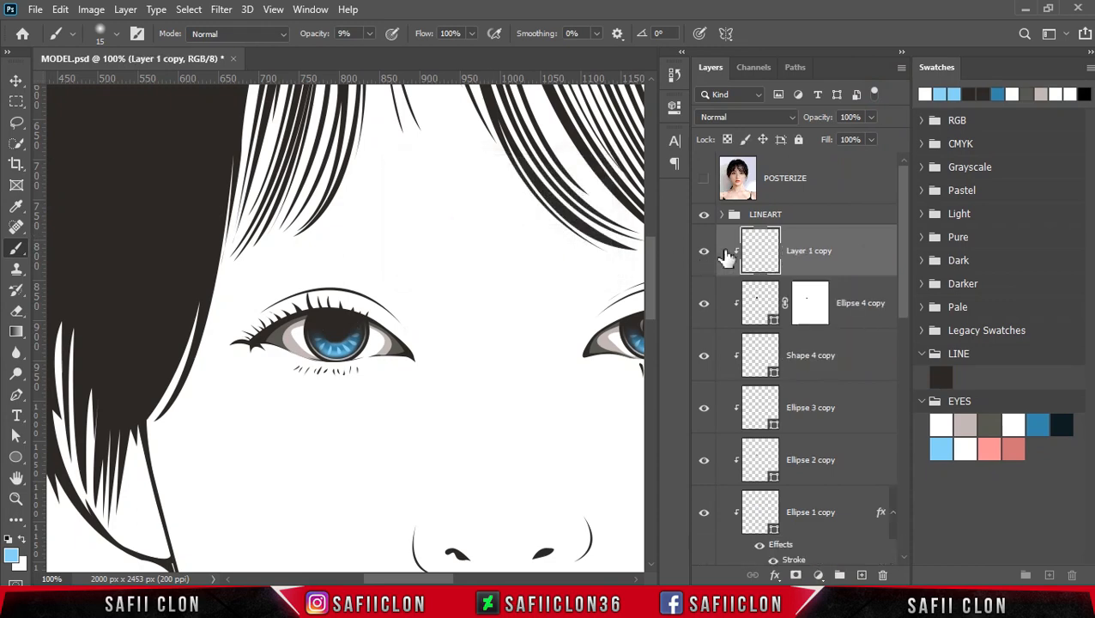
- With the POSTERIZE photo shown, draw the reflection highlight across the upper pupil with the Pen tool as a new shape layer, about 35 × 13 px
click(841, 254)
drag(17, 395, 59, 395)
click(125, 34)
click(120, 46)
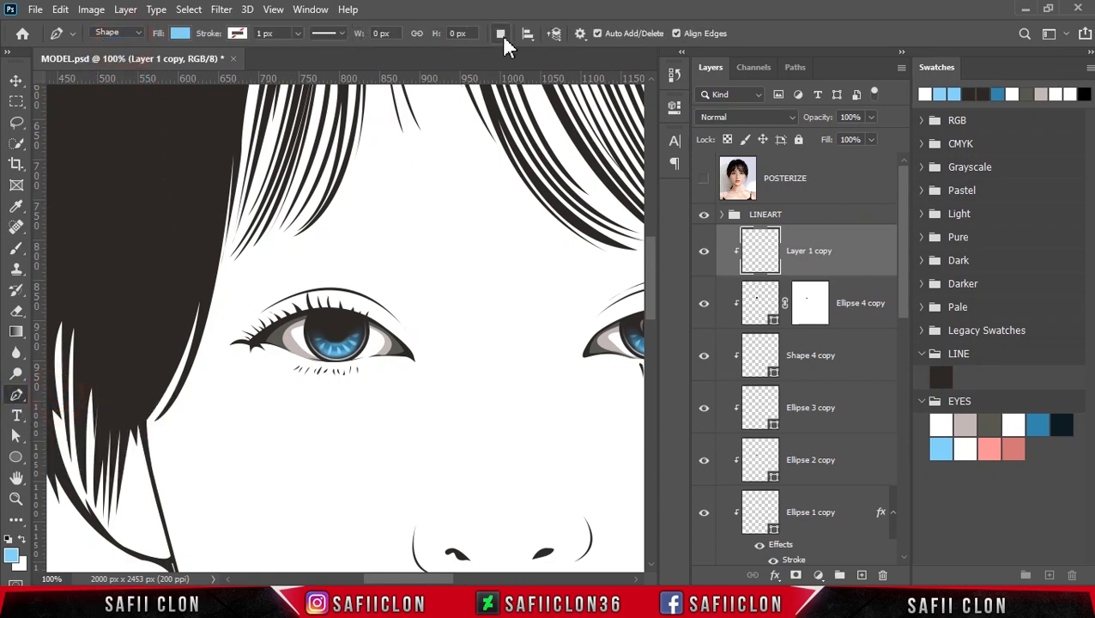
click(501, 34)
click(512, 55)
click(703, 179)
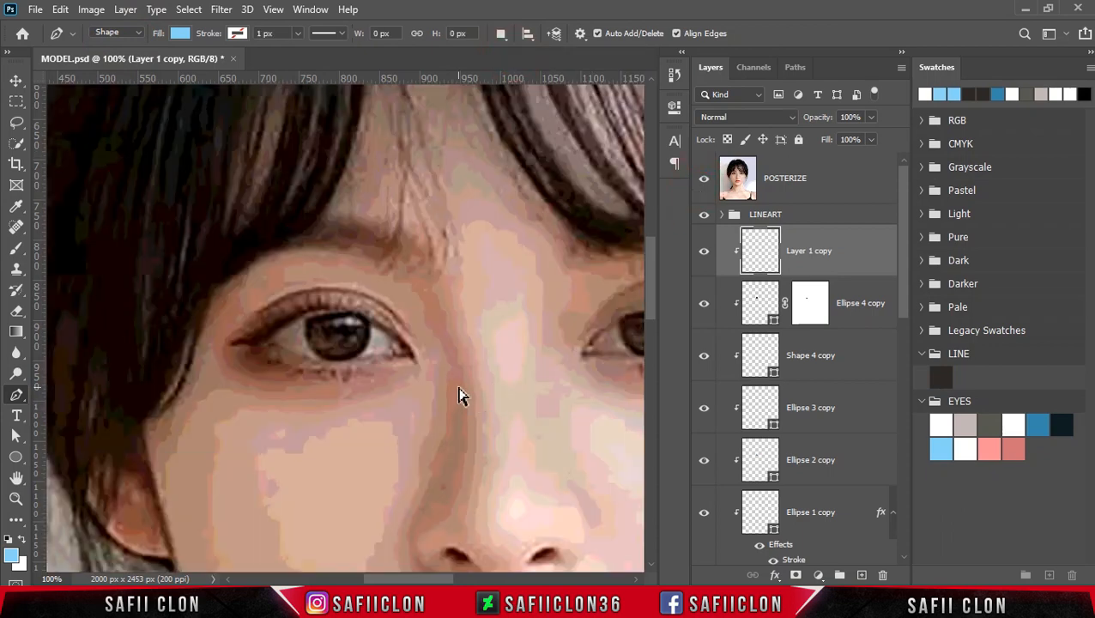
key(ctrl+plus)
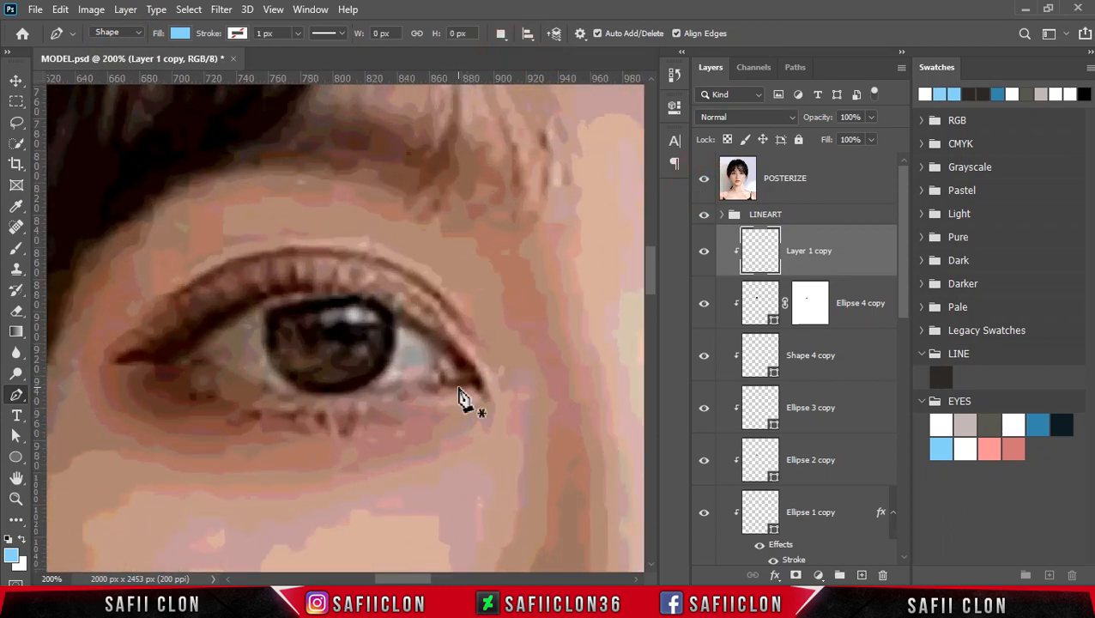
click(375, 324)
click(365, 321)
drag(347, 323, 330, 305)
alt+click(324, 319)
click(336, 314)
click(349, 307)
drag(375, 324, 373, 341)
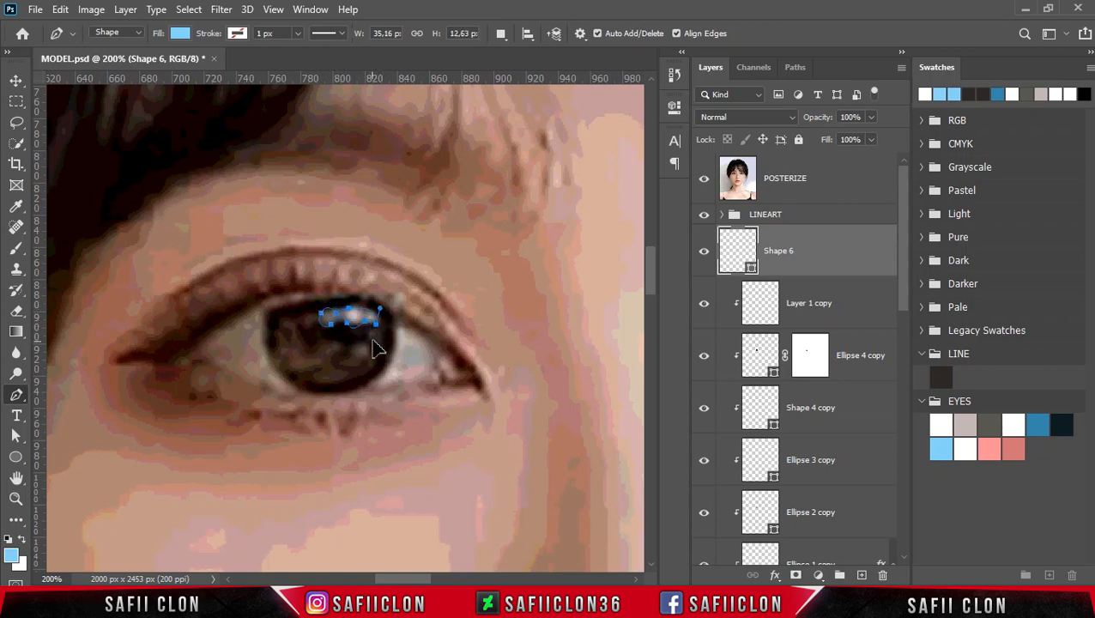
- Using Combine Shapes, add a tiny highlight beside the reflection and a thin sliver along the iris's inner edge, and hide the photo
click(500, 33)
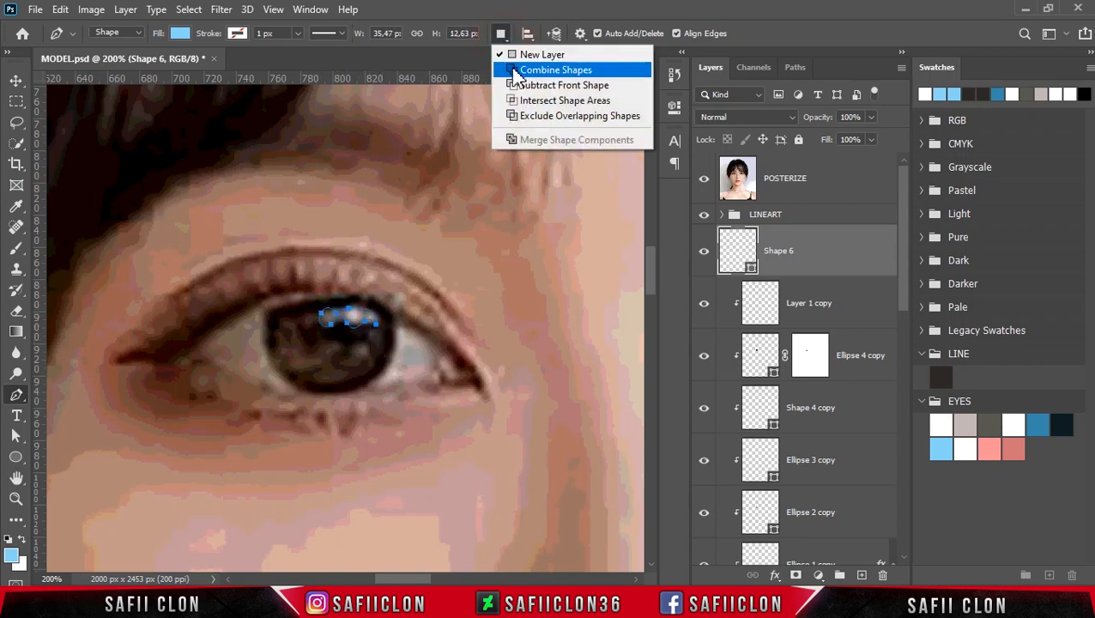
click(522, 72)
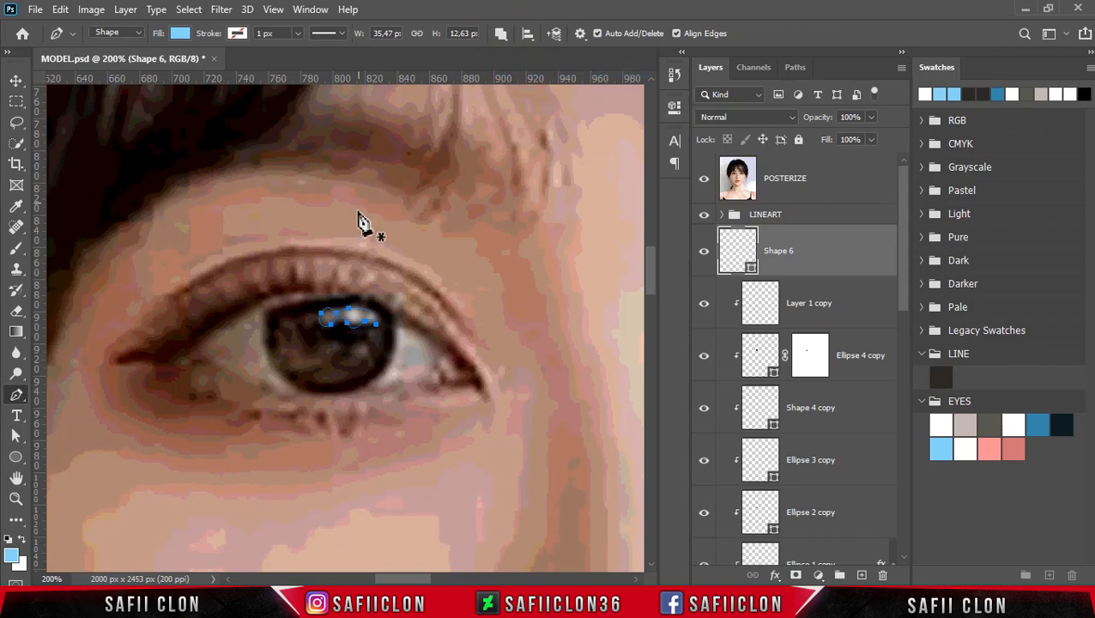
click(307, 319)
click(327, 322)
click(382, 325)
drag(374, 354, 368, 366)
alt+click(374, 356)
click(381, 324)
click(705, 180)
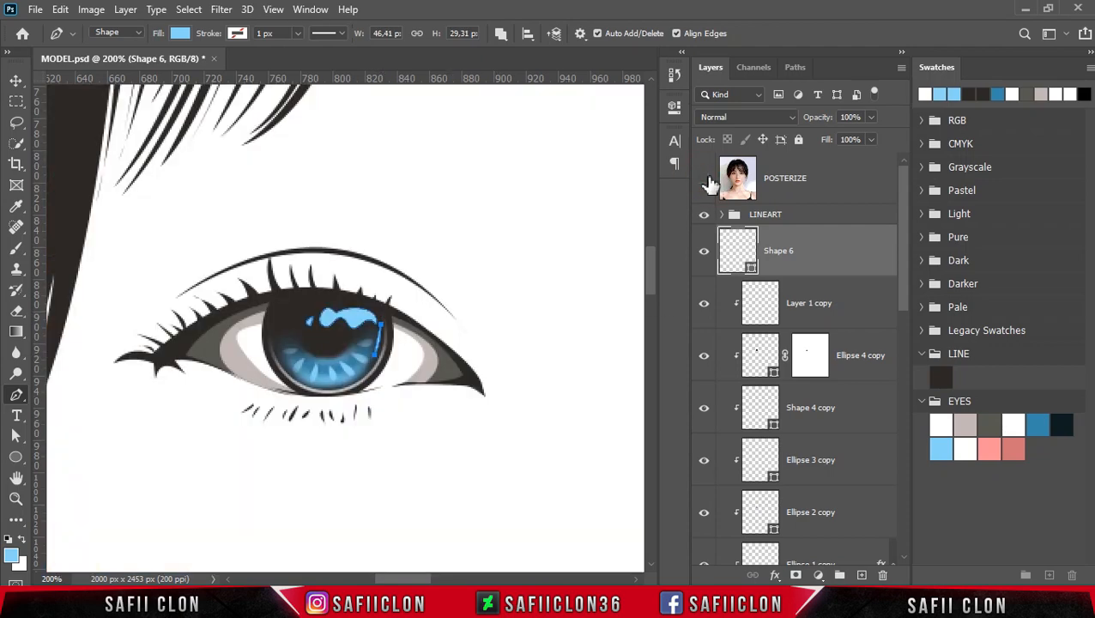
- Recolour the Shape 6 reflection to white (ffffff) and make it a clipping mask
double_click(751, 266)
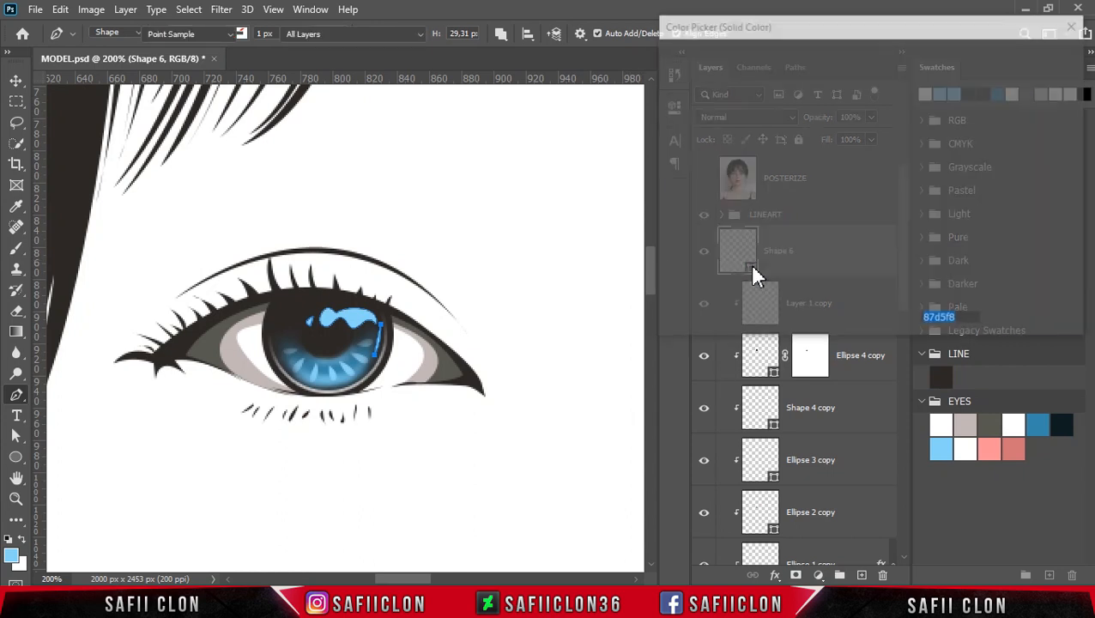
click(968, 447)
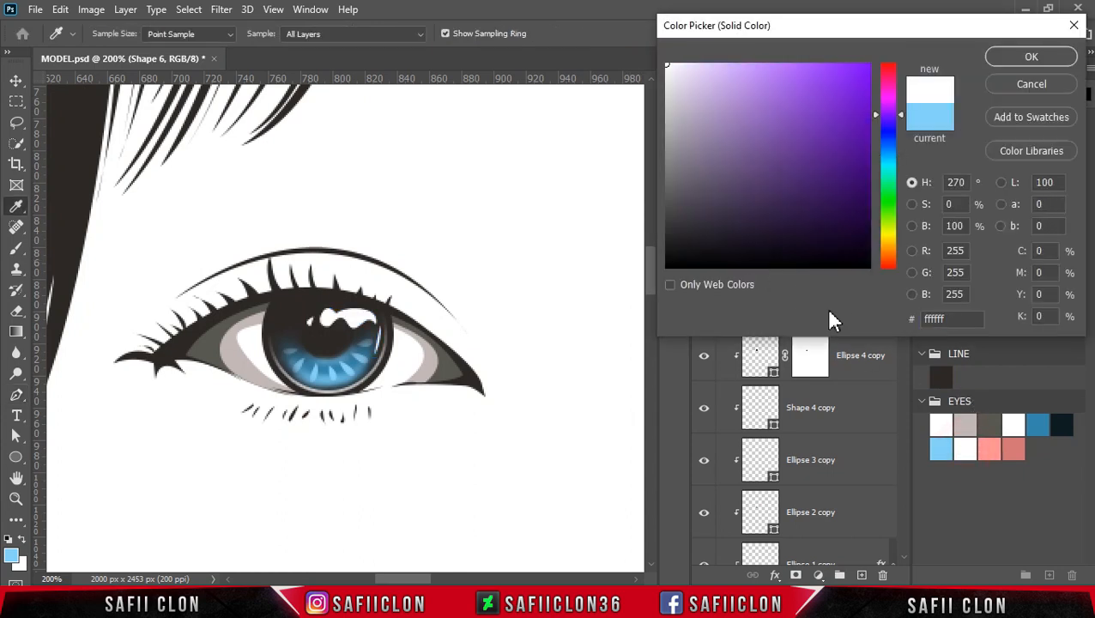
click(1028, 57)
right_click(812, 250)
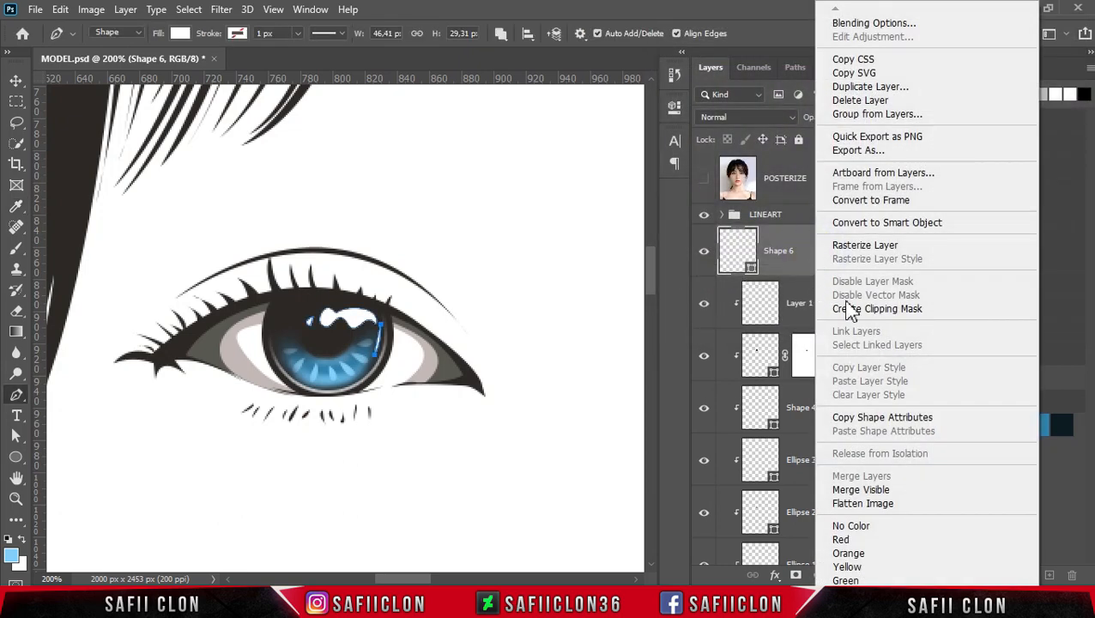
click(848, 310)
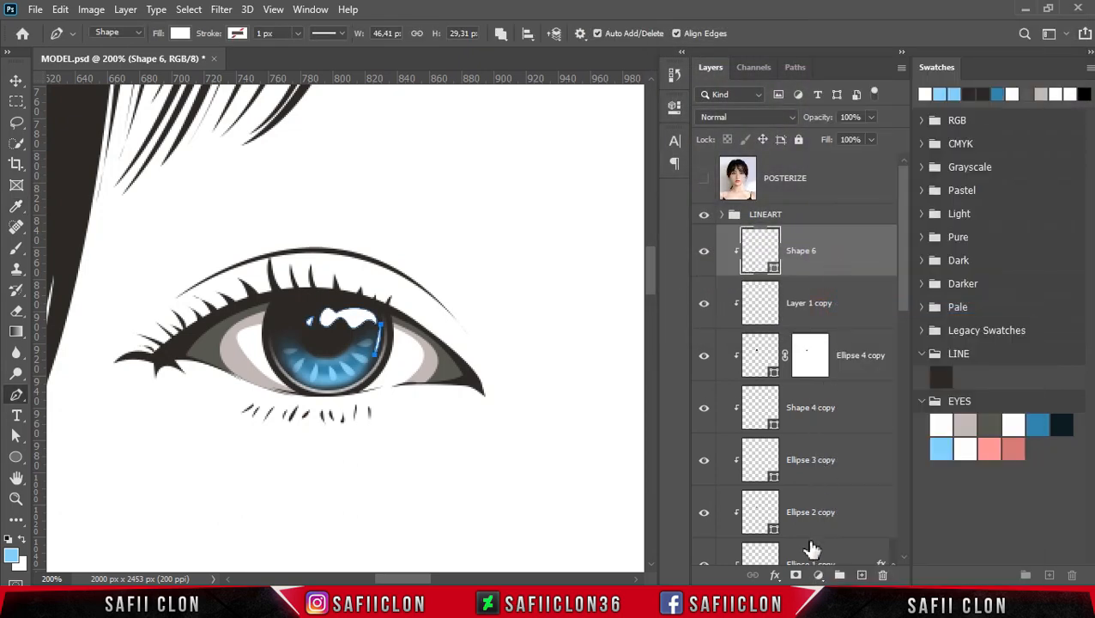
- Add a layer mask to Shape 6 and fade the reflection's edges with a soft round black brush, 21 then 10 px, at 10% opacity
click(795, 575)
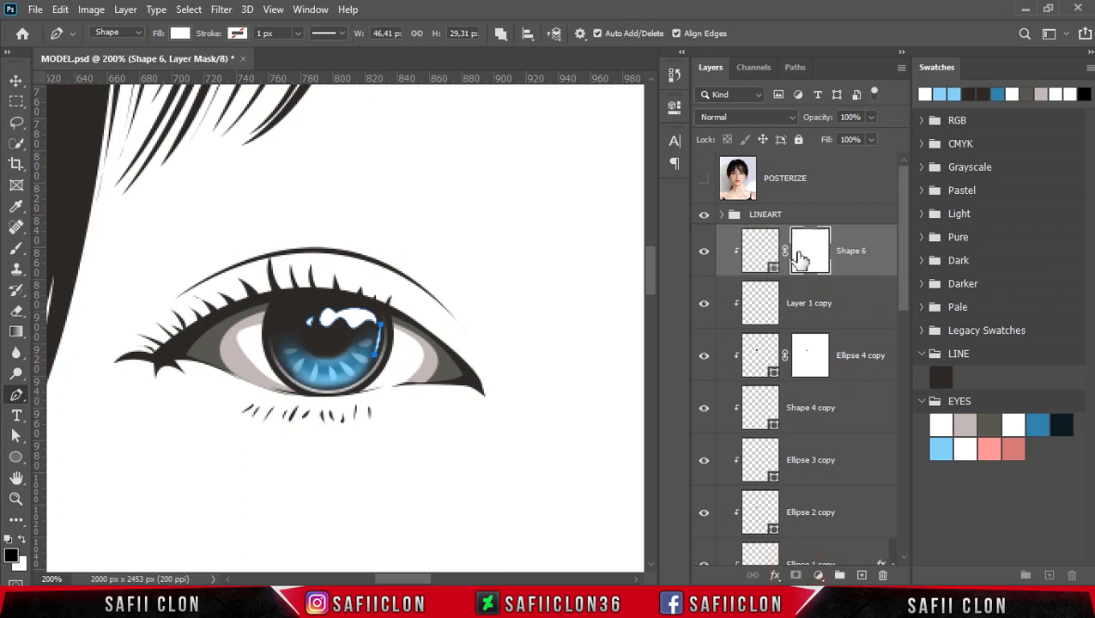
right_click(21, 252)
click(74, 245)
click(119, 34)
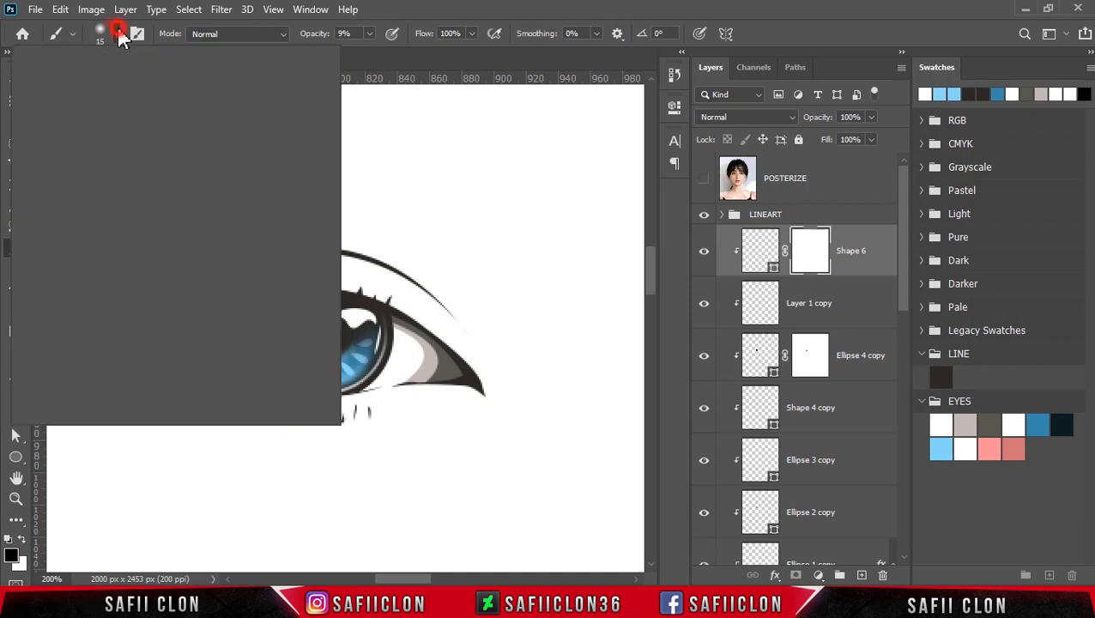
click(115, 214)
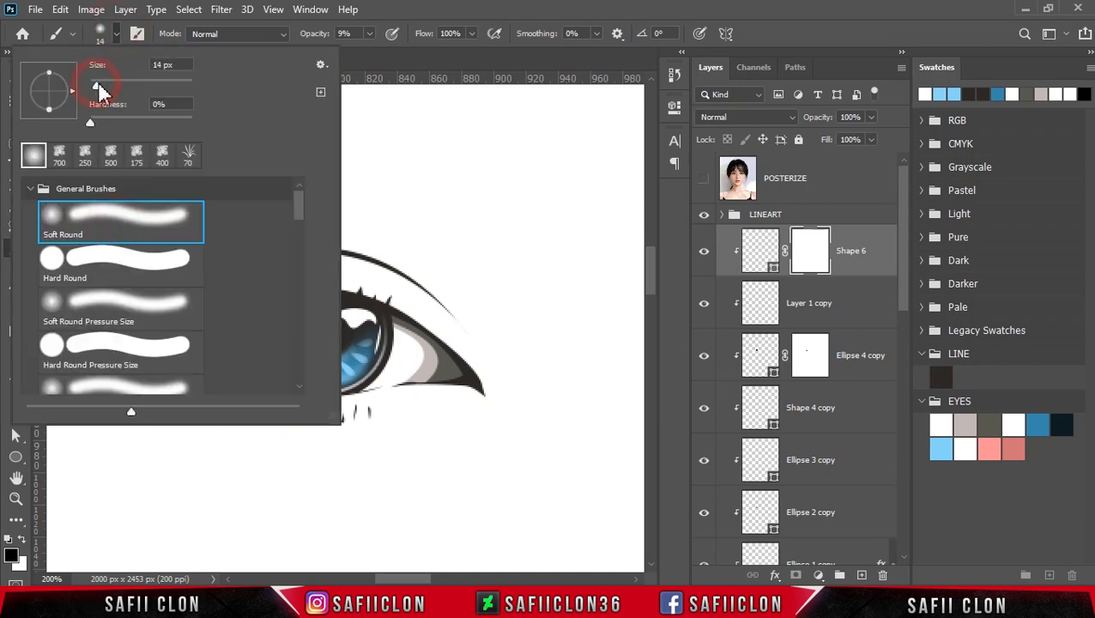
click(118, 35)
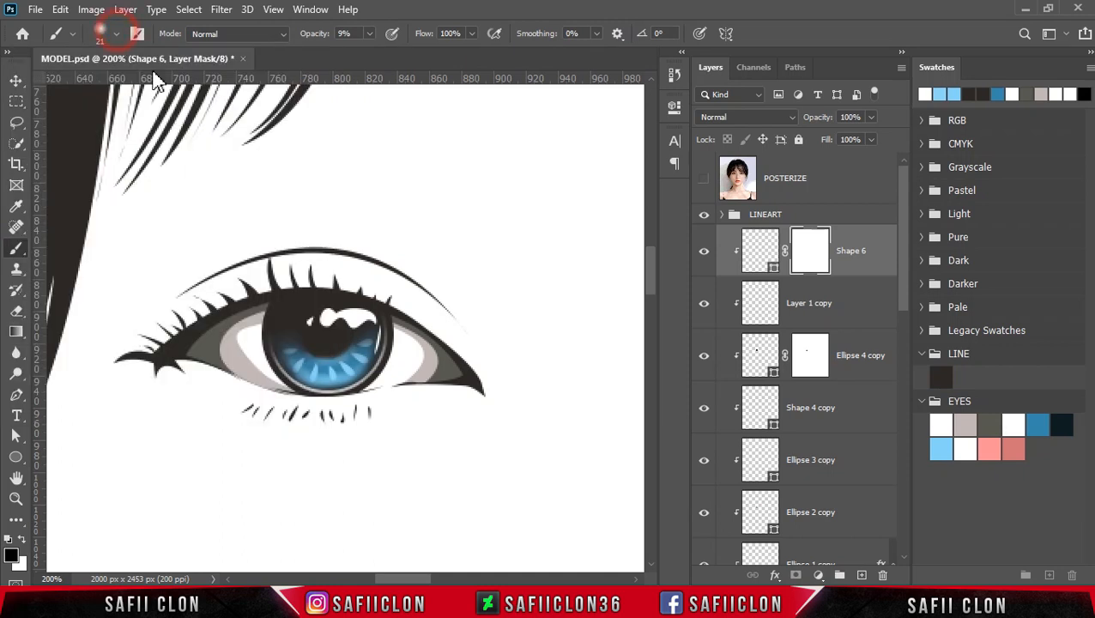
click(369, 33)
drag(369, 49, 371, 35)
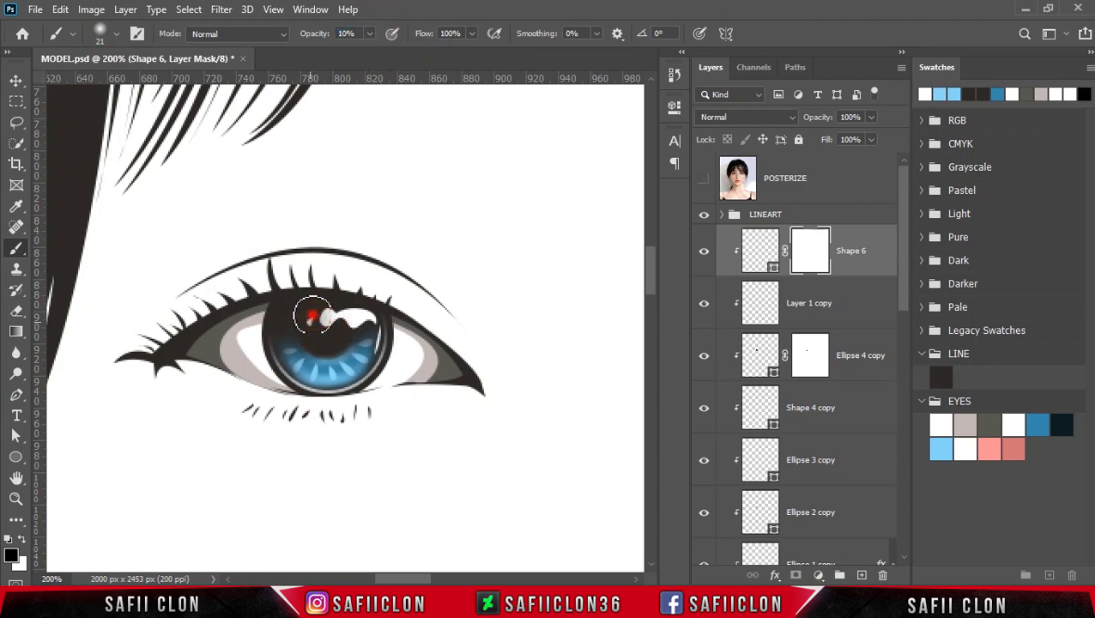
mouse_move(310, 331)
mouse_down()
mouse_move(290, 328)
mouse_move(315, 353)
mouse_up()
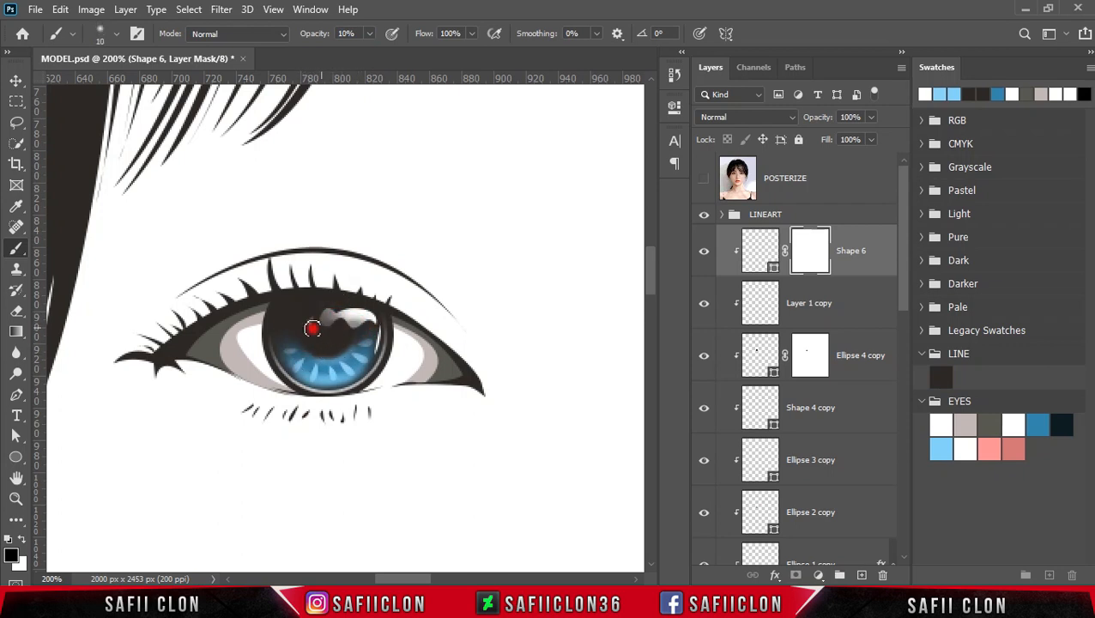
mouse_move(340, 305)
mouse_down()
mouse_move(379, 303)
mouse_move(354, 300)
mouse_move(371, 301)
mouse_move(318, 318)
mouse_move(364, 303)
mouse_up()
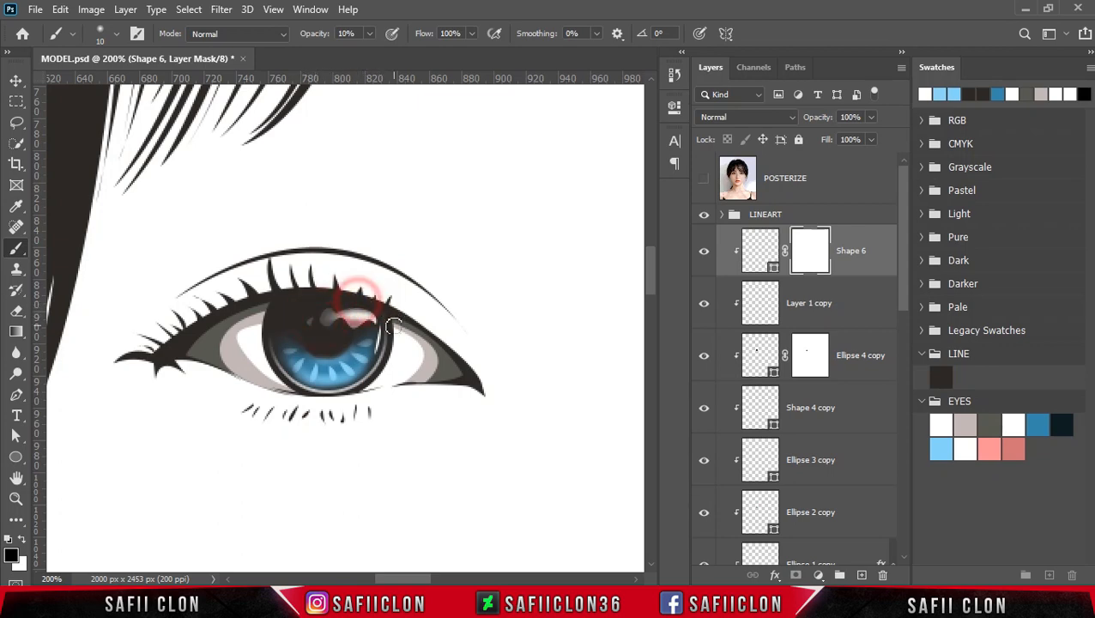
scroll(447, 294, down, 5)
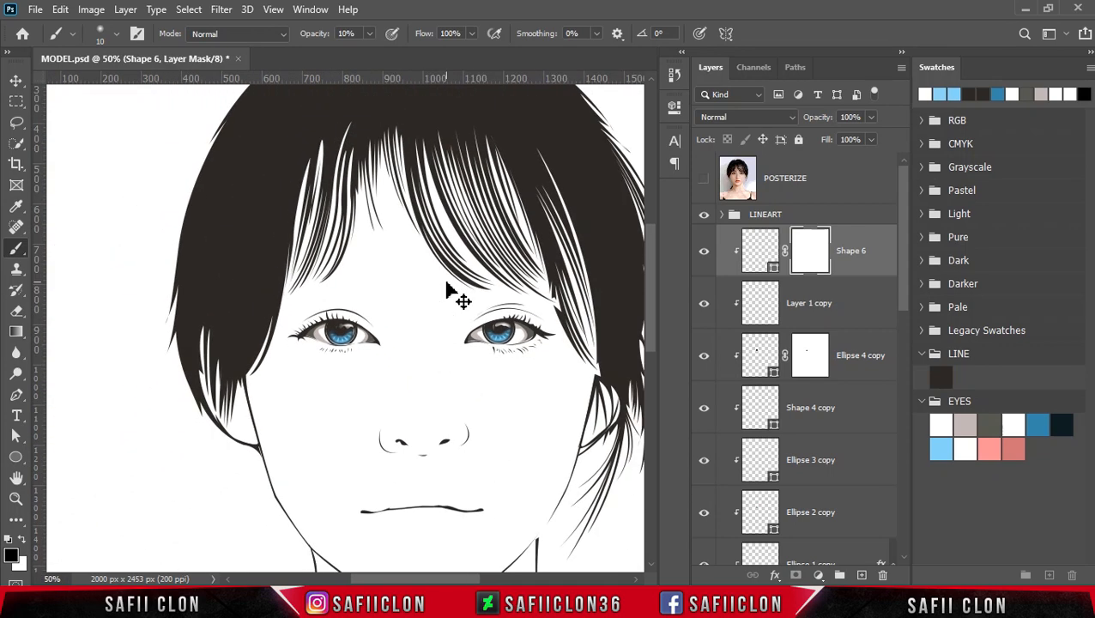
scroll(447, 294, down, 1)
scroll(447, 296, up, 3)
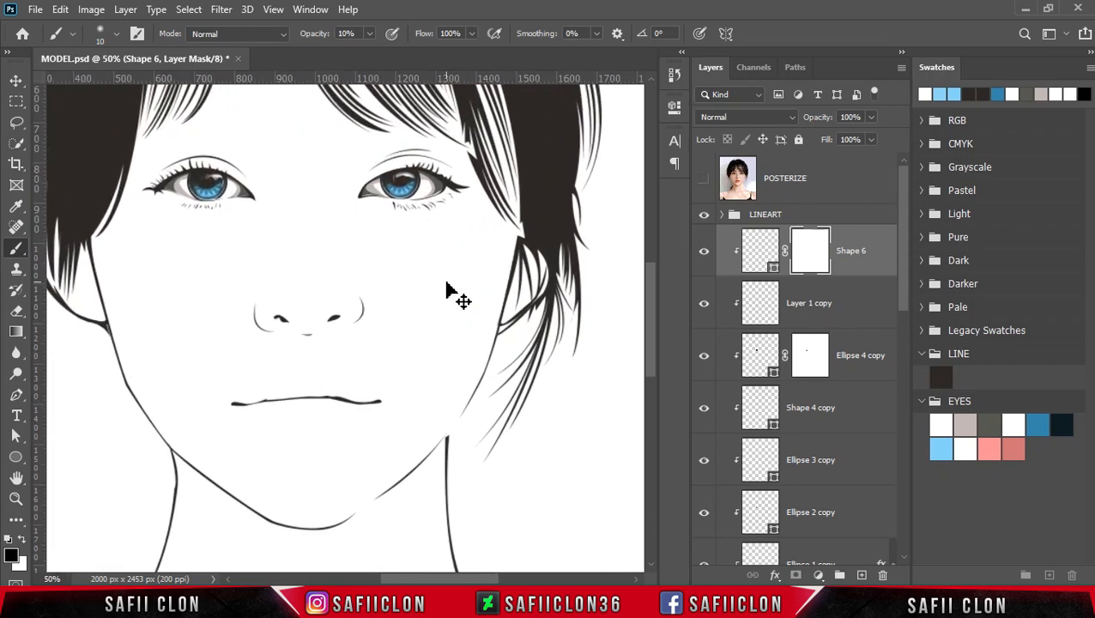
scroll(442, 305, up, 5)
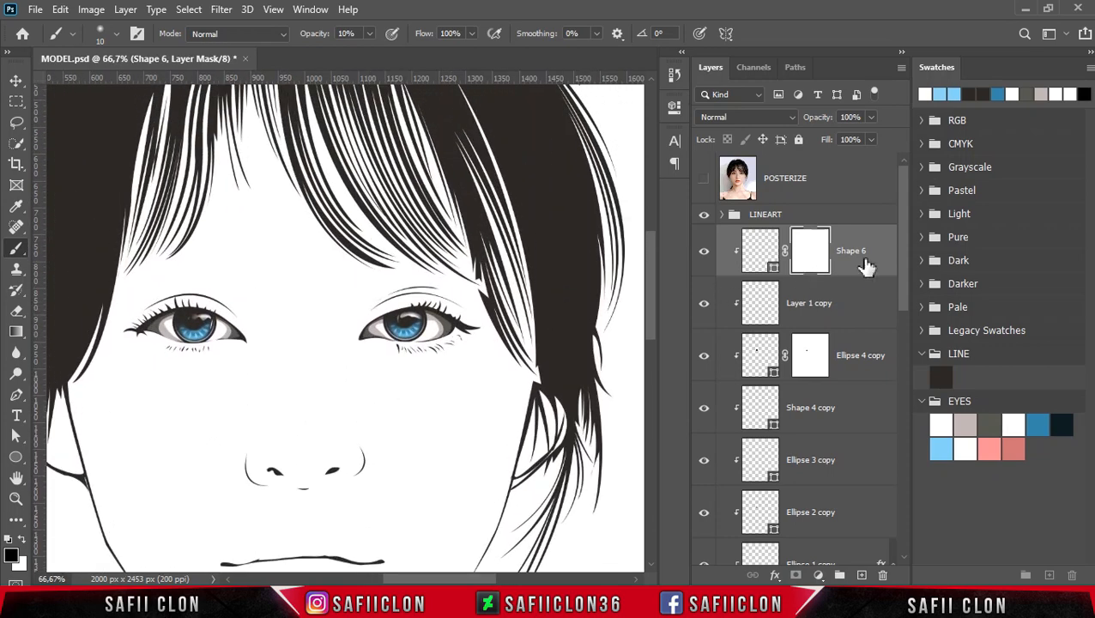
- With the photo shown, draw the inner corner of the same eye as a new Pen shape layer, about 55 × 40 px, and hide the photo
click(773, 254)
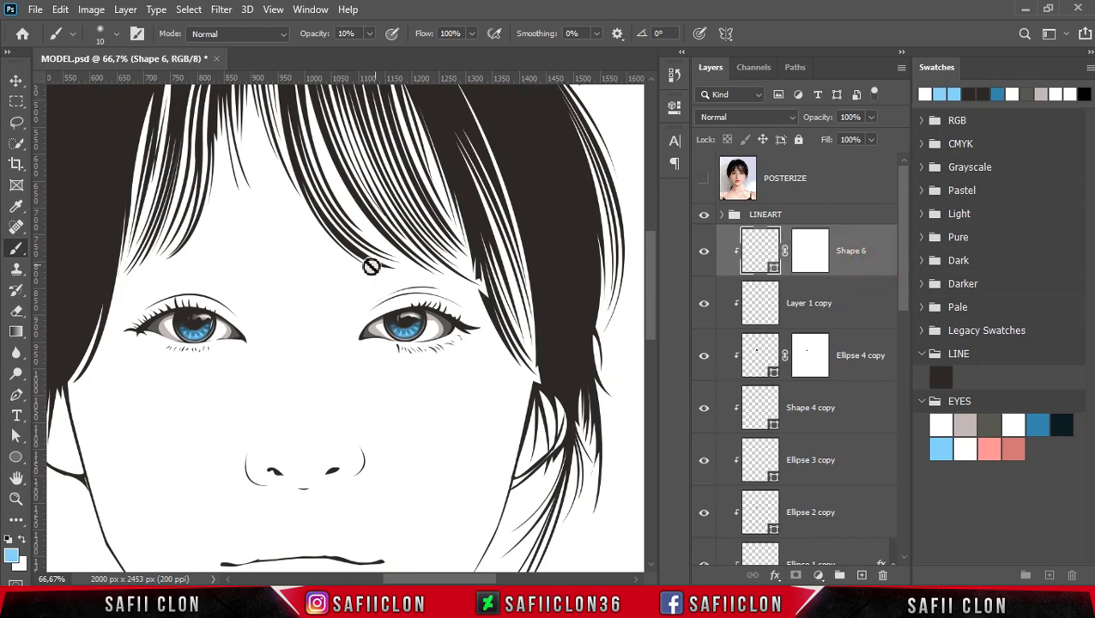
click(17, 396)
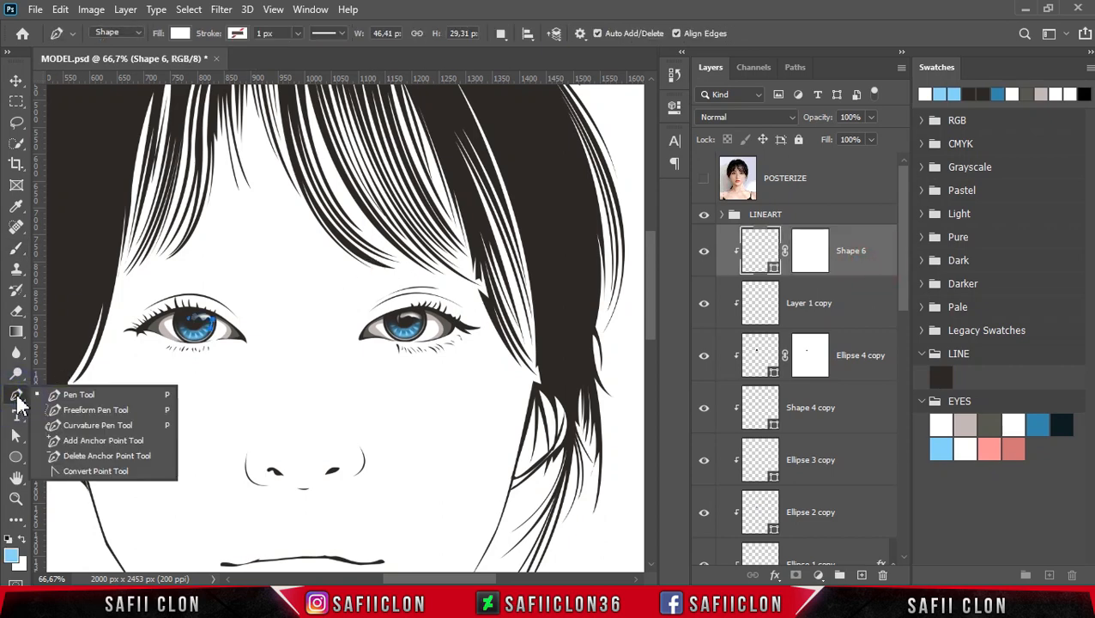
click(72, 394)
click(134, 33)
click(111, 34)
click(500, 33)
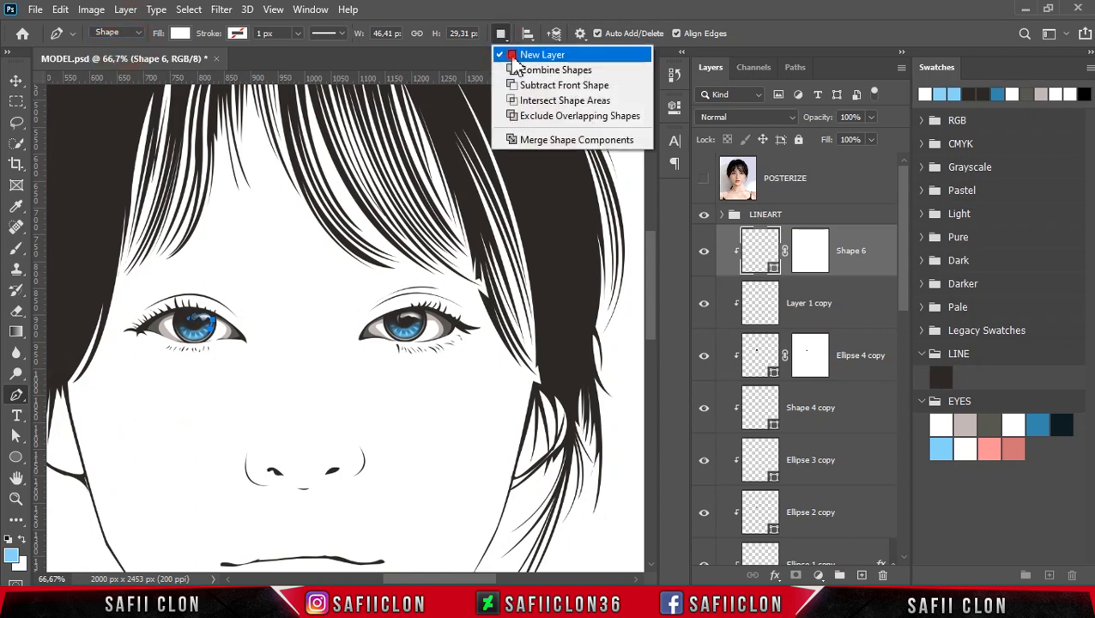
click(515, 56)
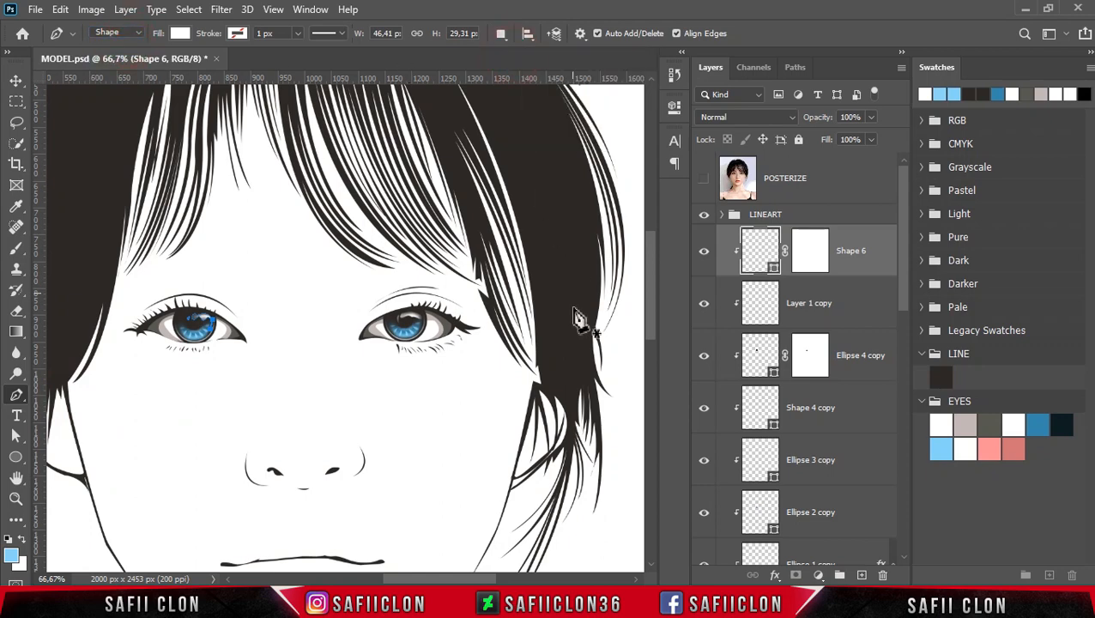
click(704, 182)
click(704, 182)
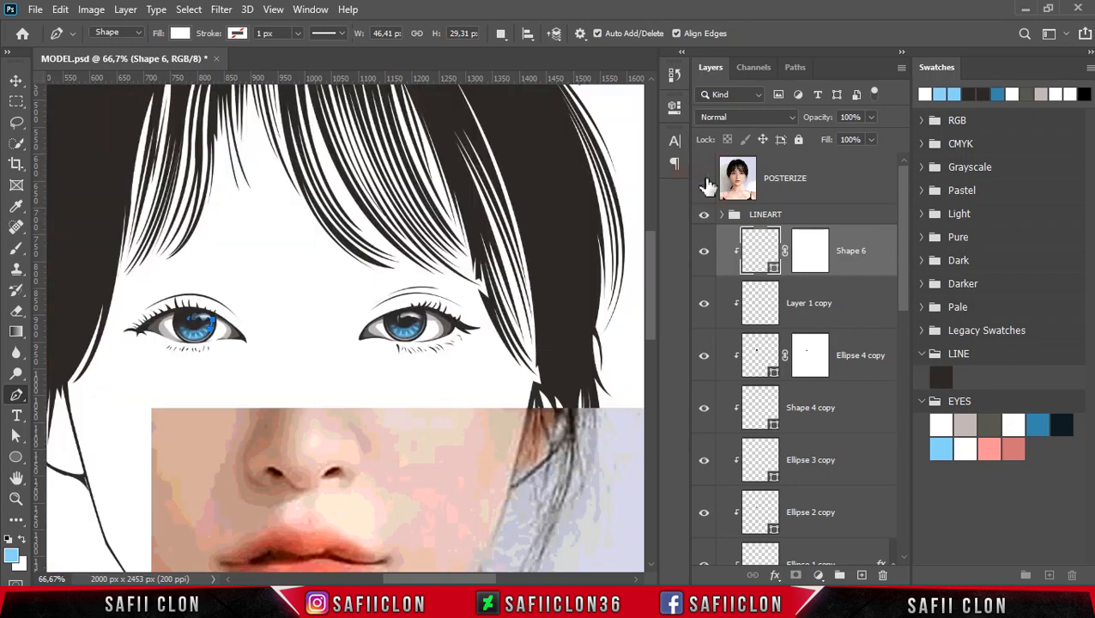
click(705, 182)
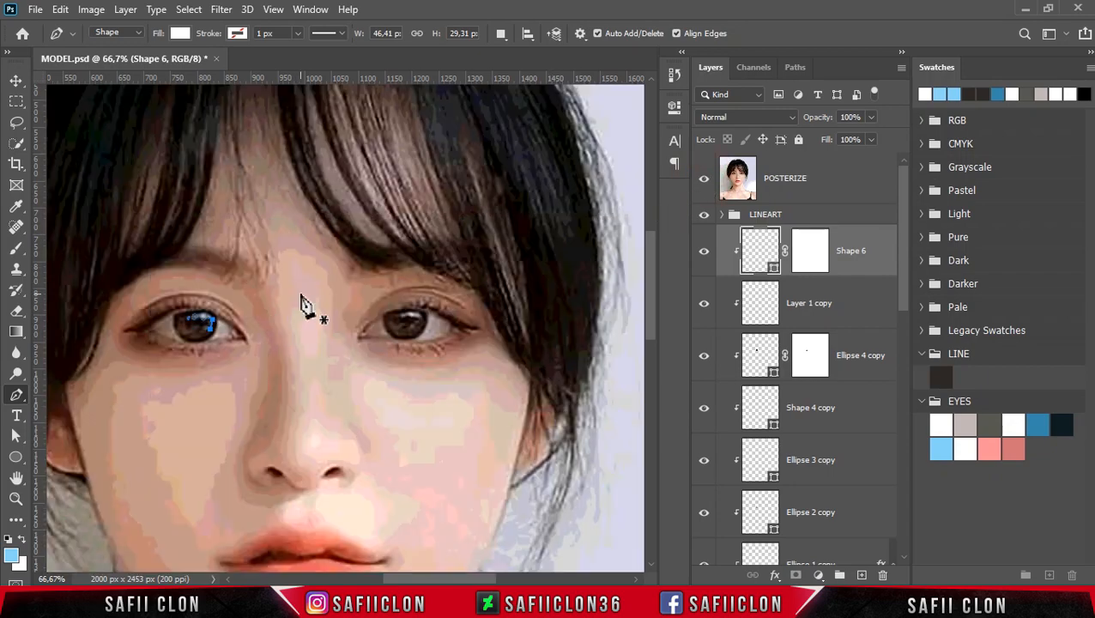
scroll(301, 302, up, 1)
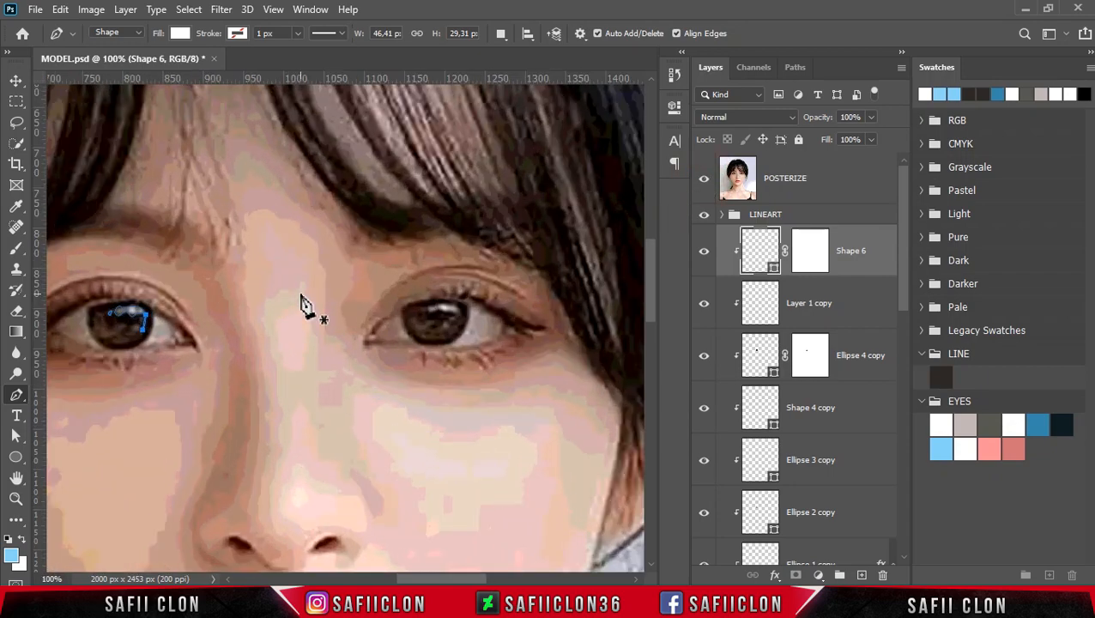
click(170, 320)
drag(160, 345, 208, 346)
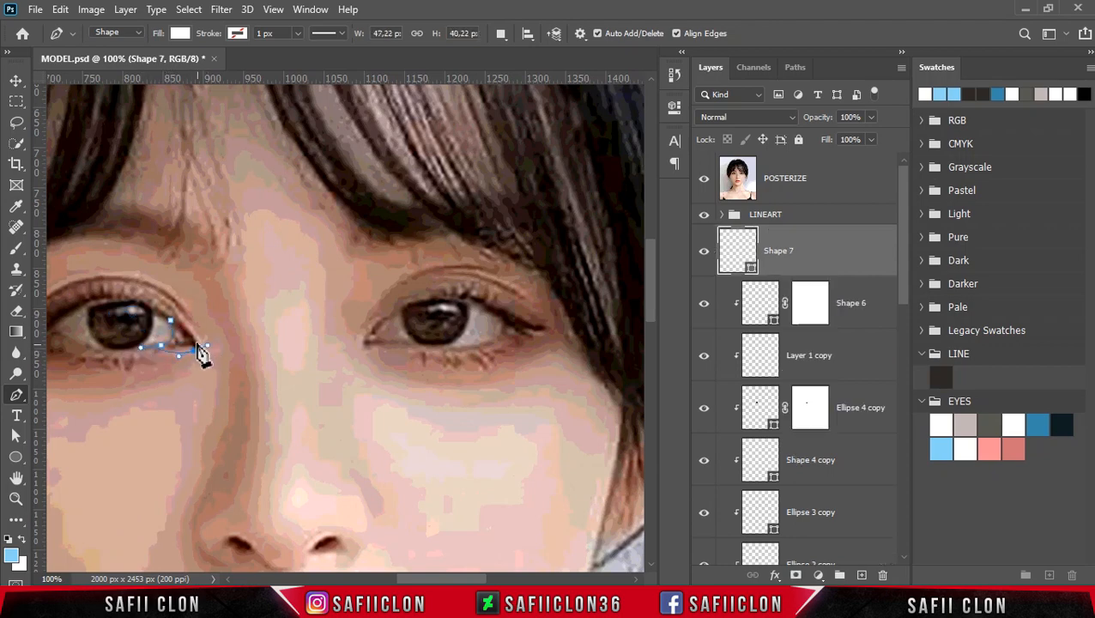
click(171, 321)
click(704, 186)
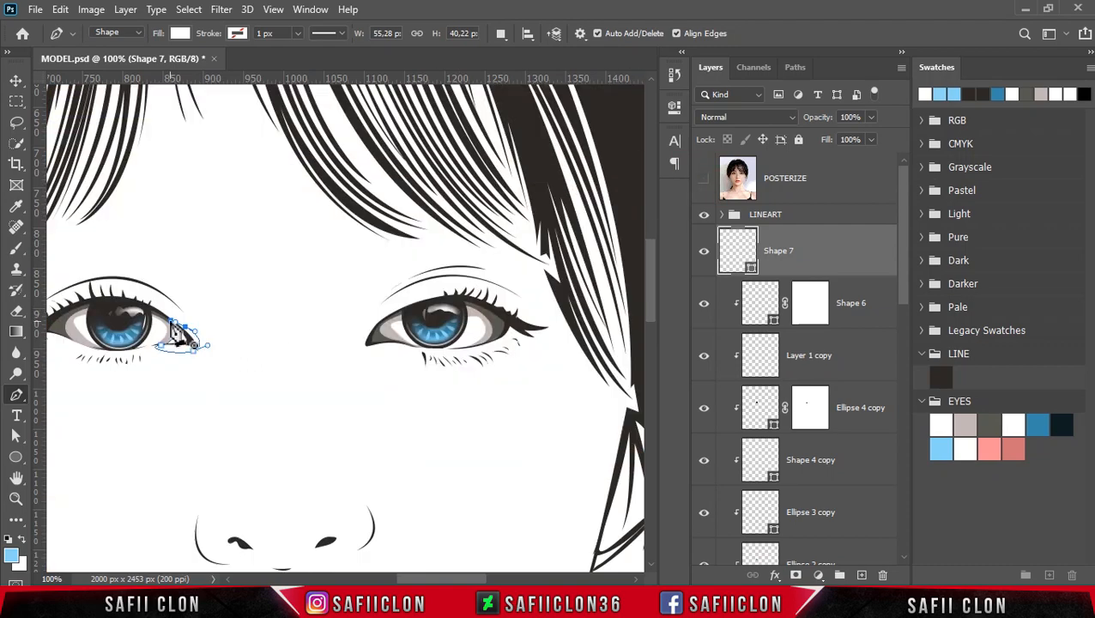
- Fill the Shape 7 eye-corner shape with pink fa9196 and make it a clipping mask
double_click(752, 271)
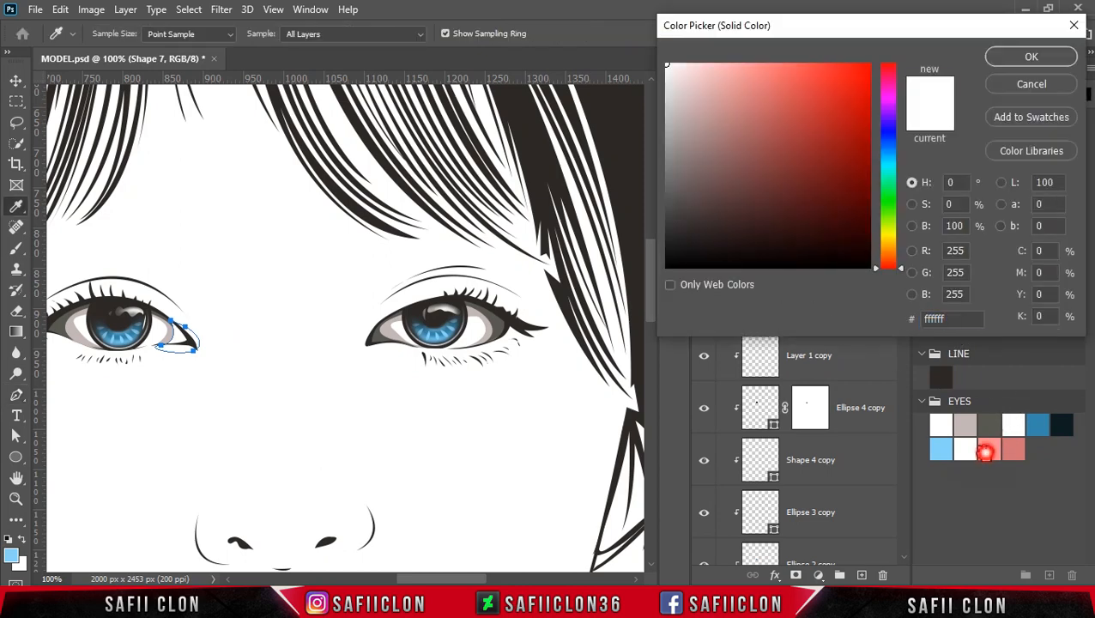
click(986, 451)
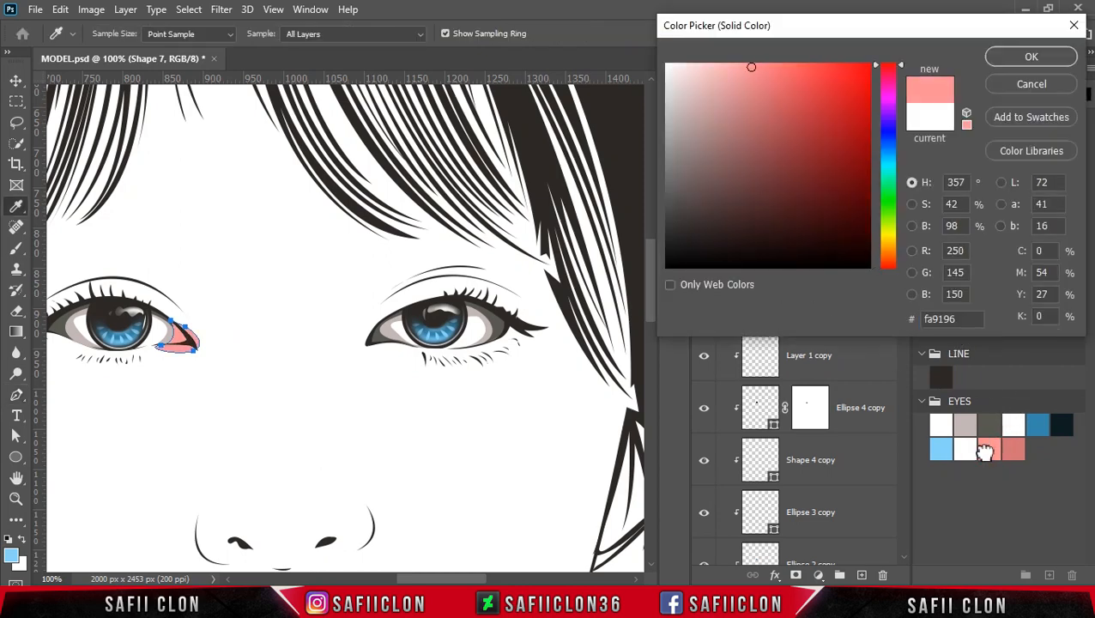
click(1025, 58)
right_click(815, 248)
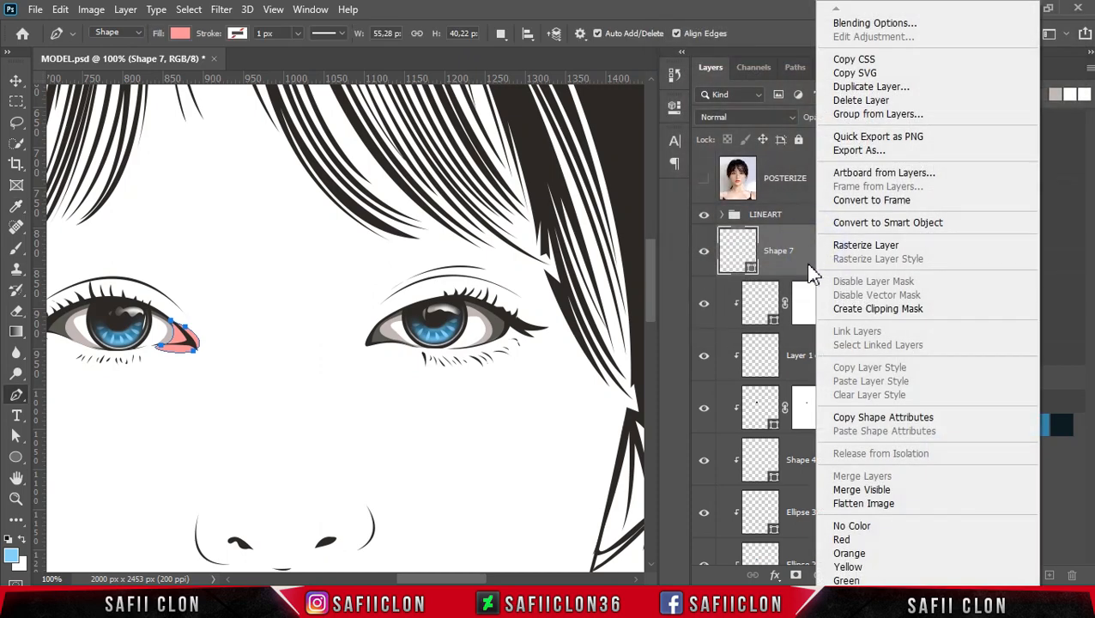
click(840, 308)
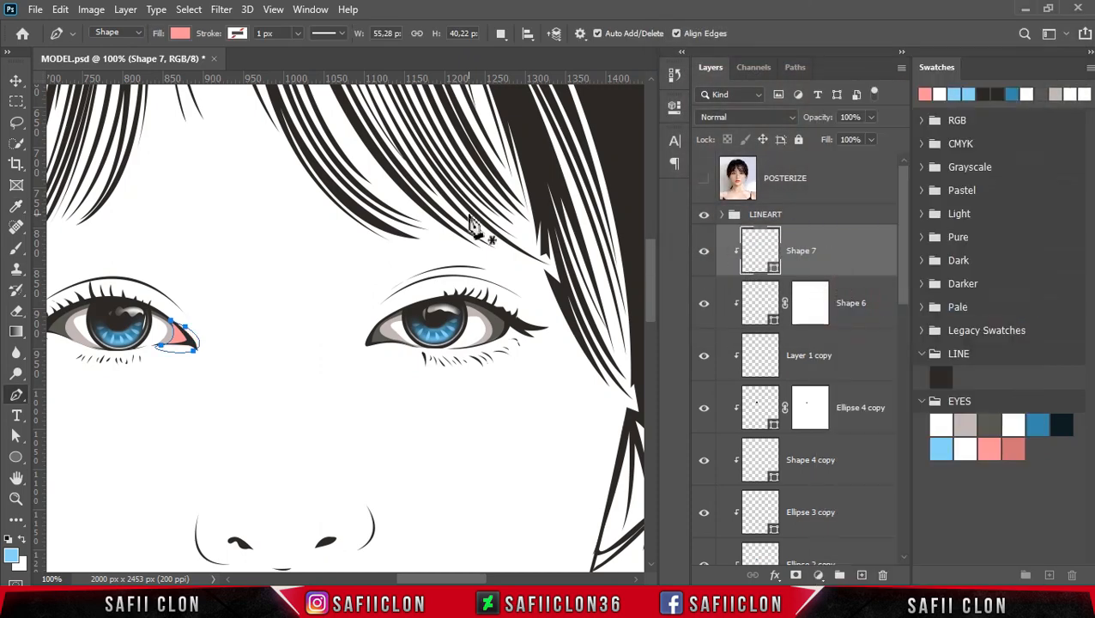
- With Combine Shapes set and the photo shown, draw the other eye's inner corner with the Pen on the Shape 7 layer, and hide the photo
click(500, 33)
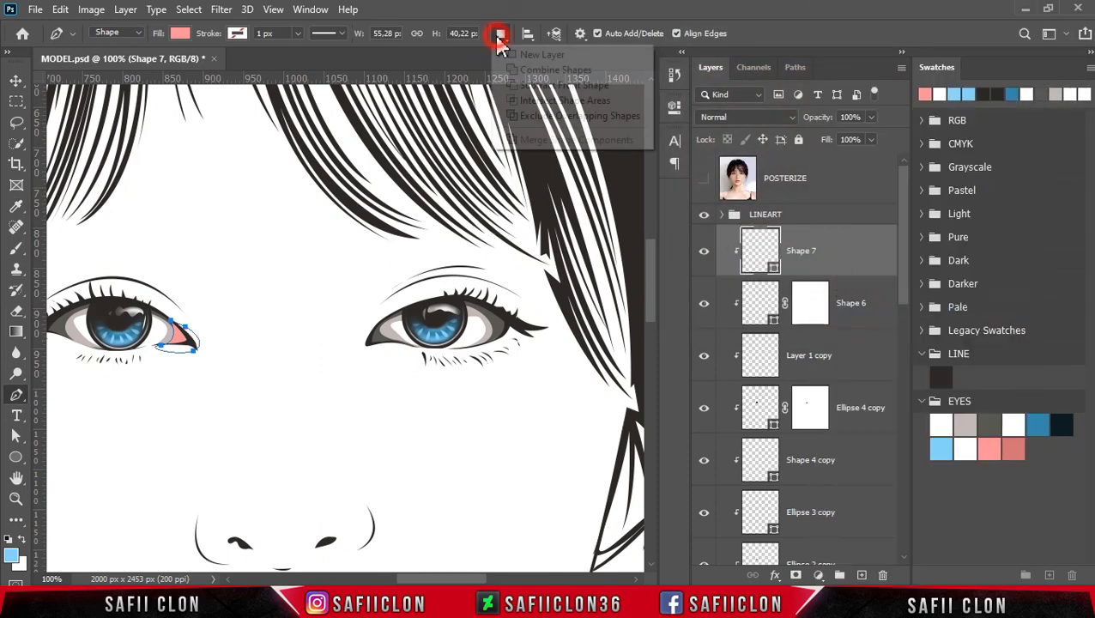
click(526, 70)
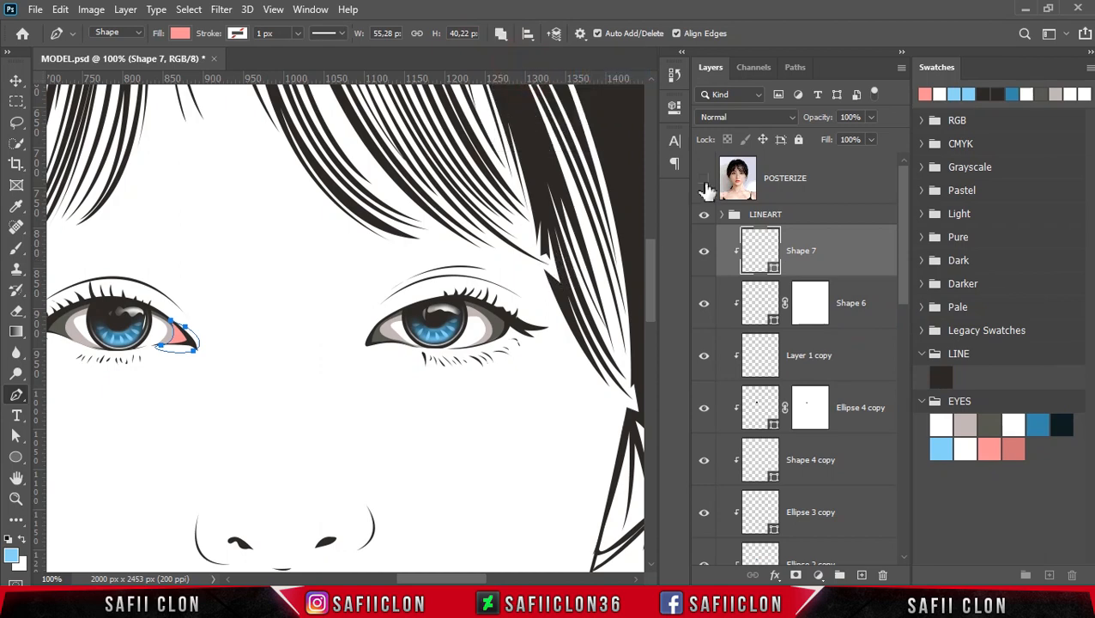
click(704, 181)
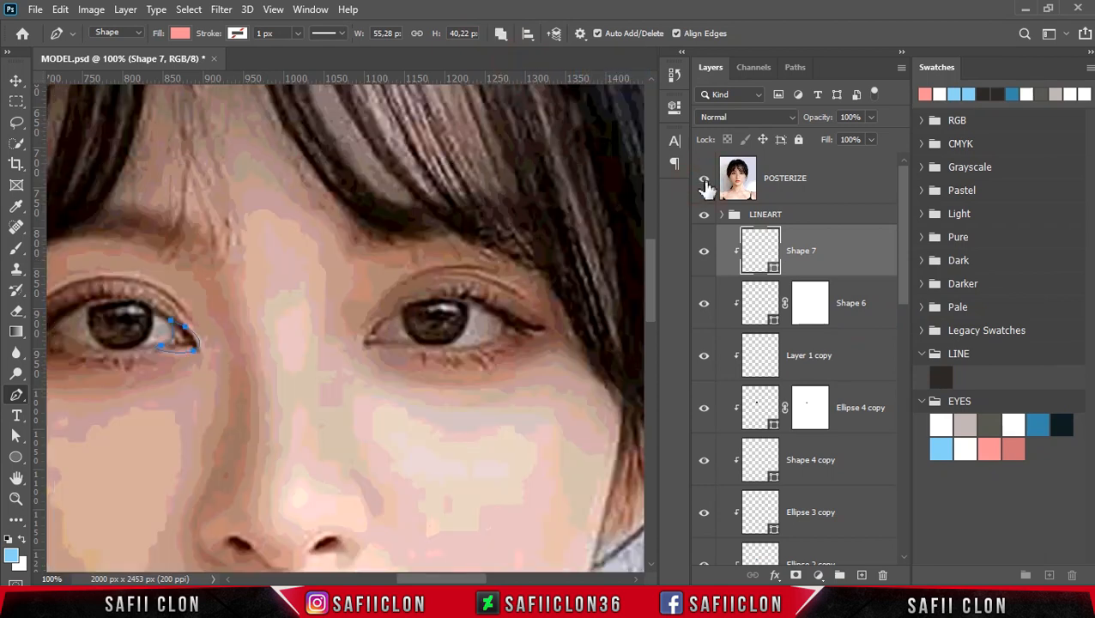
click(386, 321)
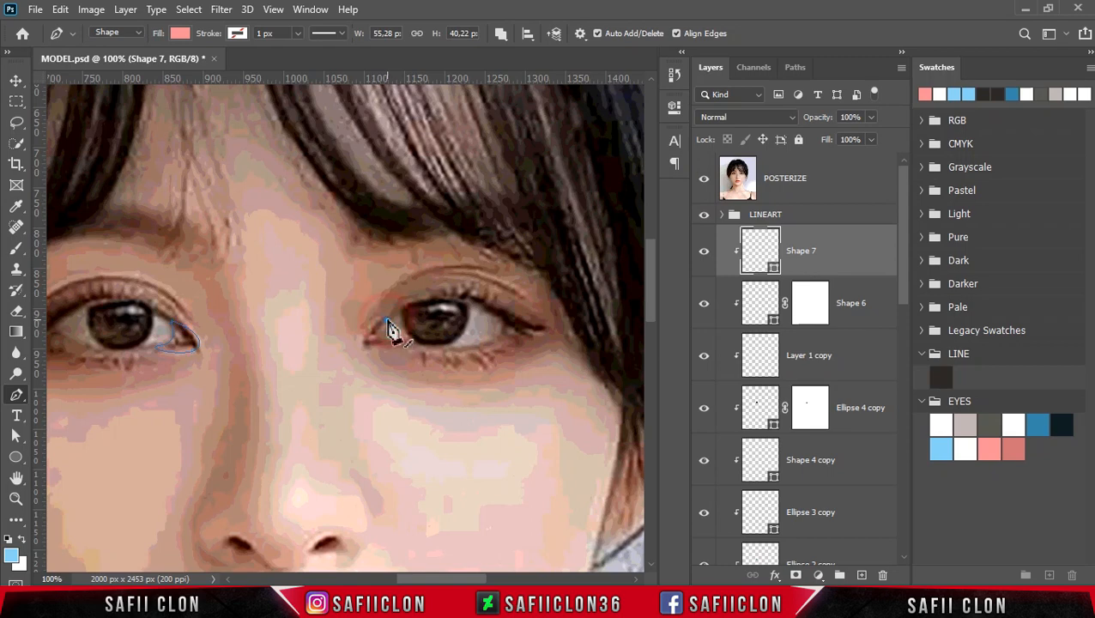
click(371, 361)
drag(351, 323, 383, 330)
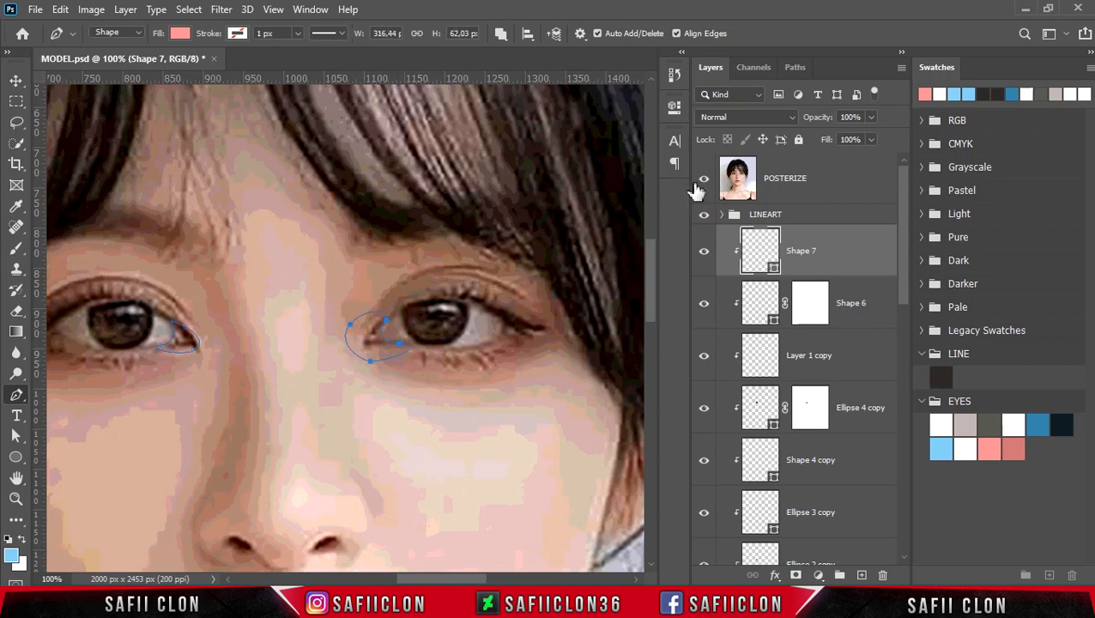
click(702, 185)
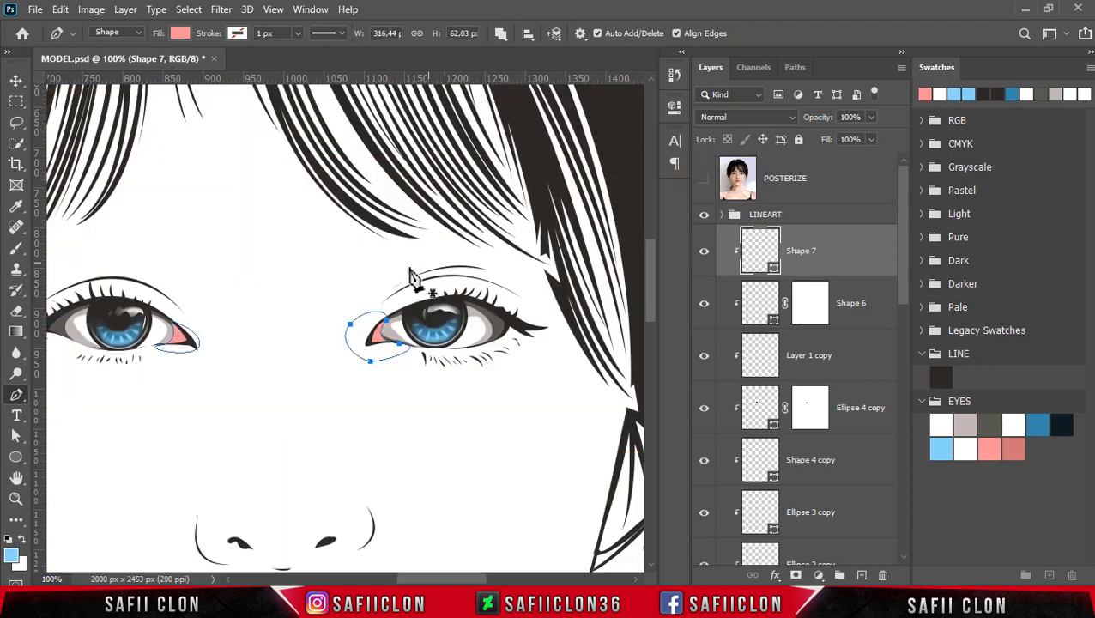
- Draw an irregular shading shape over the first eye's pink inner corner as a new Pen shape layer, about 29 × 27 px
click(501, 36)
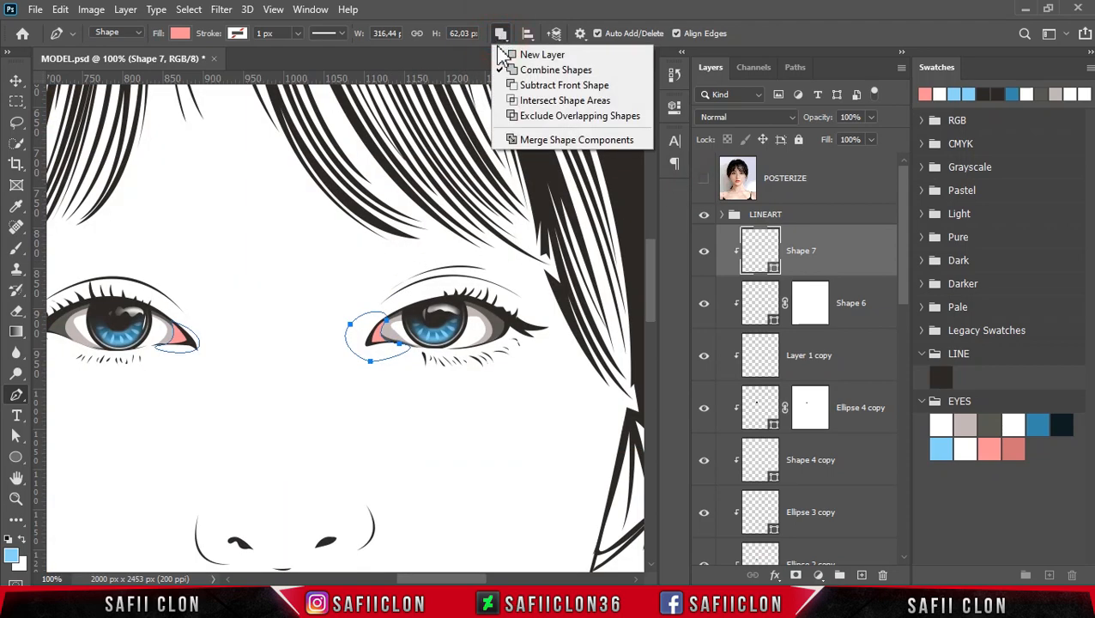
click(527, 56)
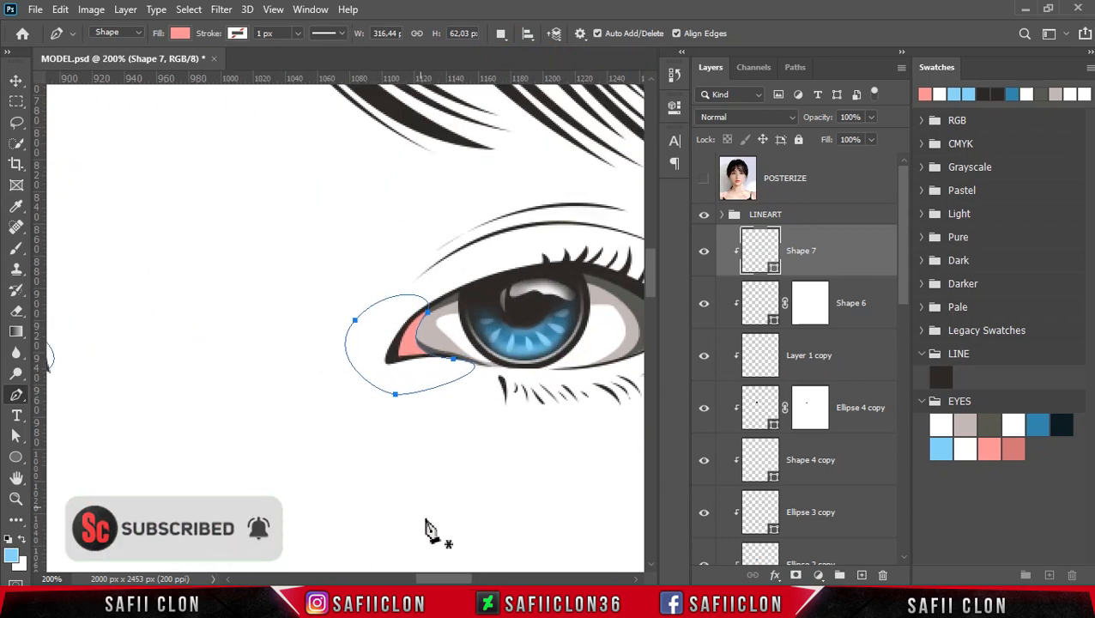
drag(444, 579, 416, 579)
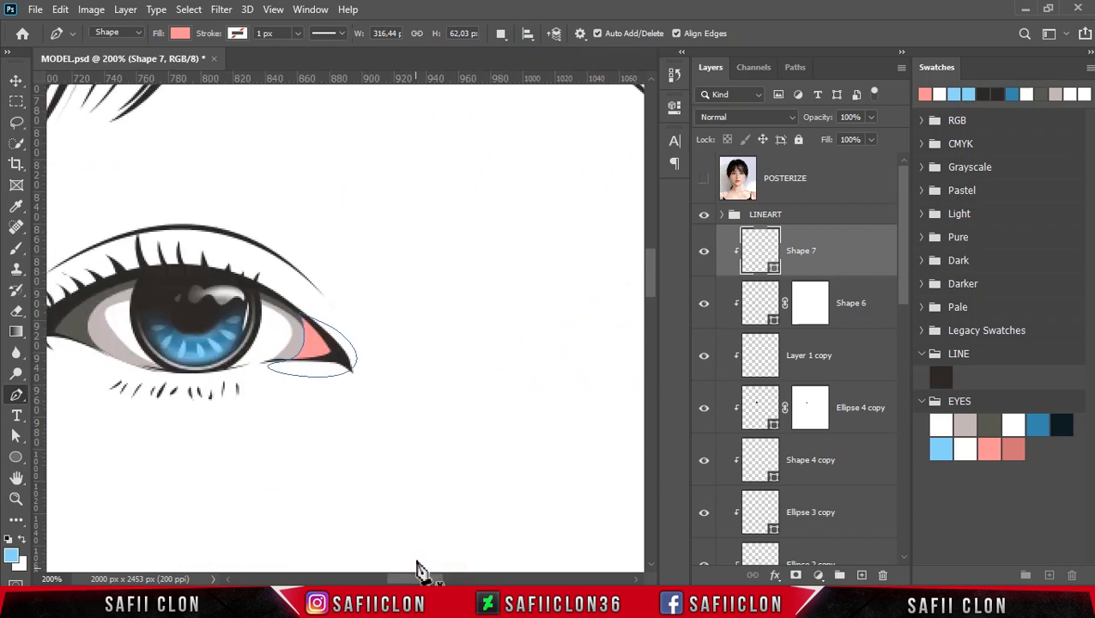
click(291, 364)
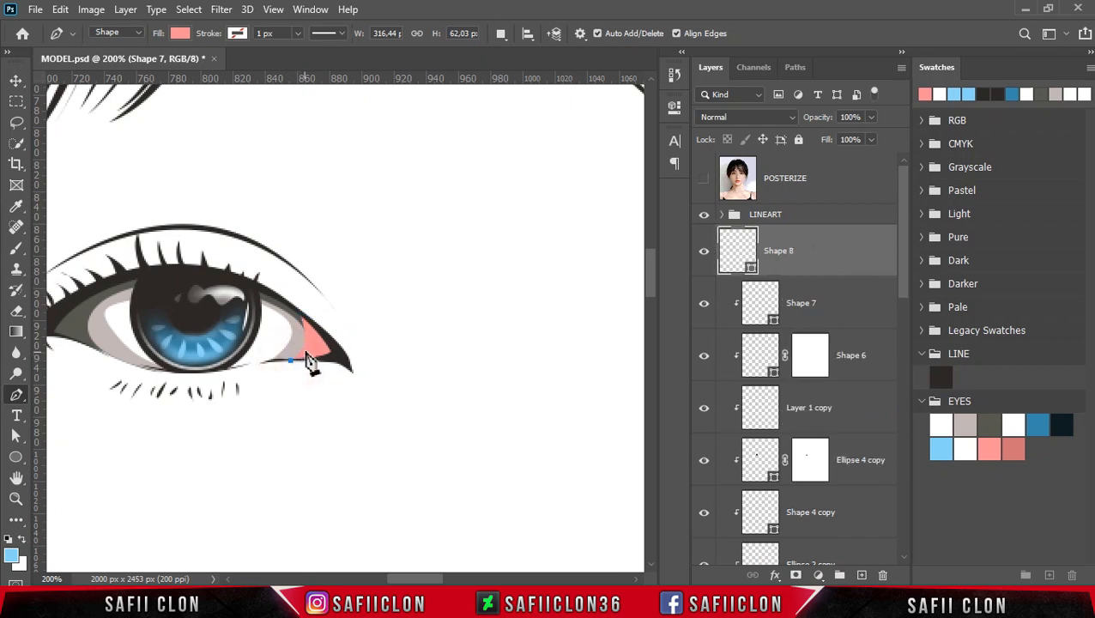
click(305, 344)
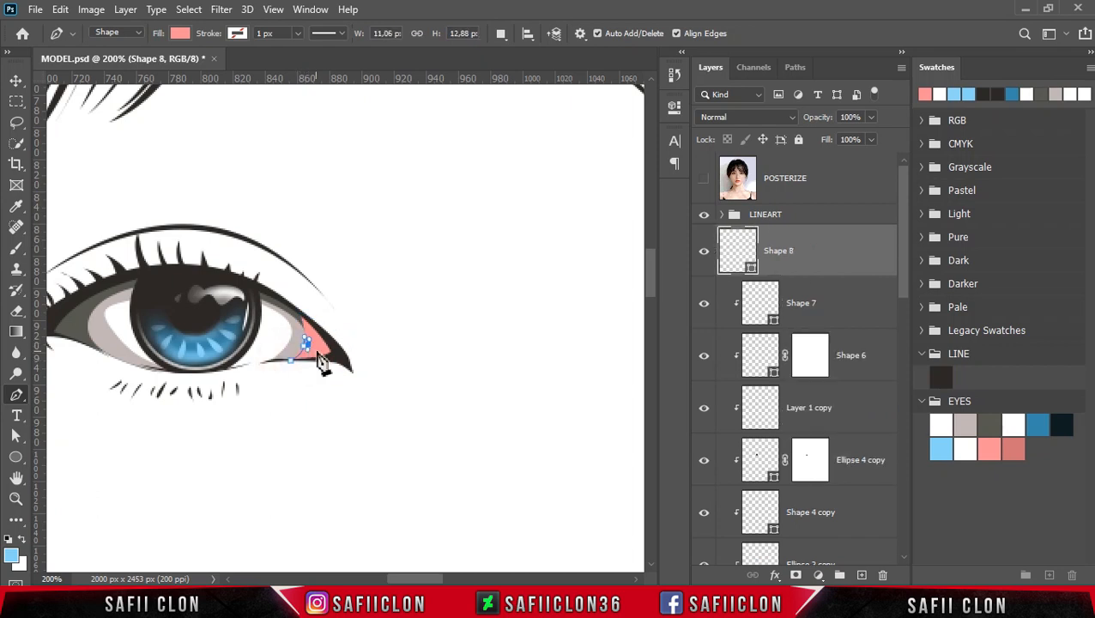
click(329, 361)
click(291, 363)
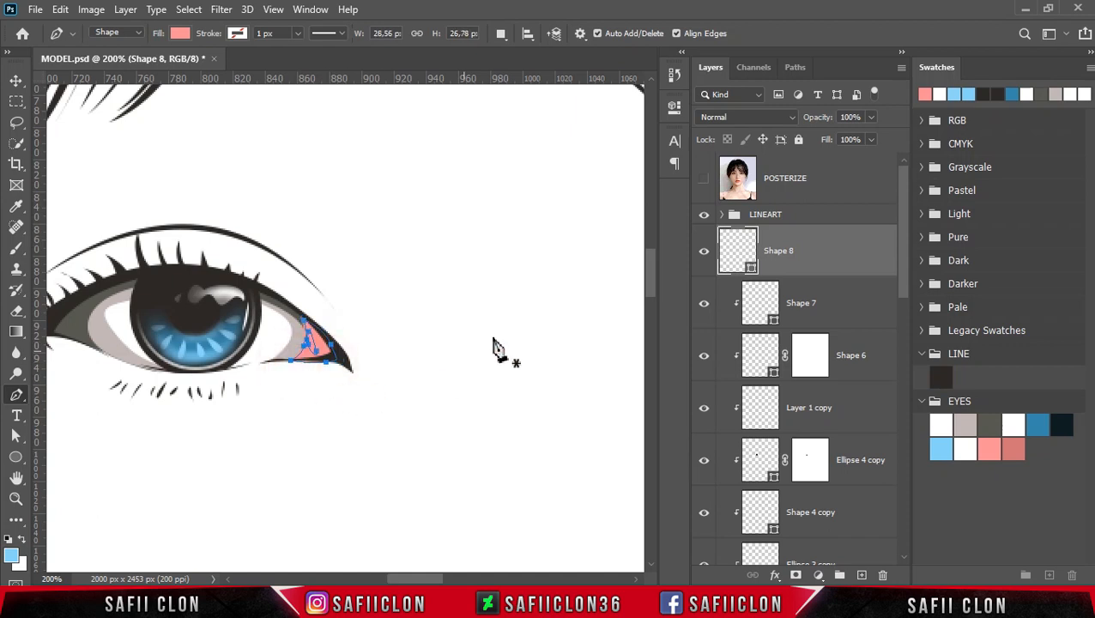
- Recolour the Shape 8 corner shading to a darker red, about c96368, and make it a clipping mask
double_click(751, 270)
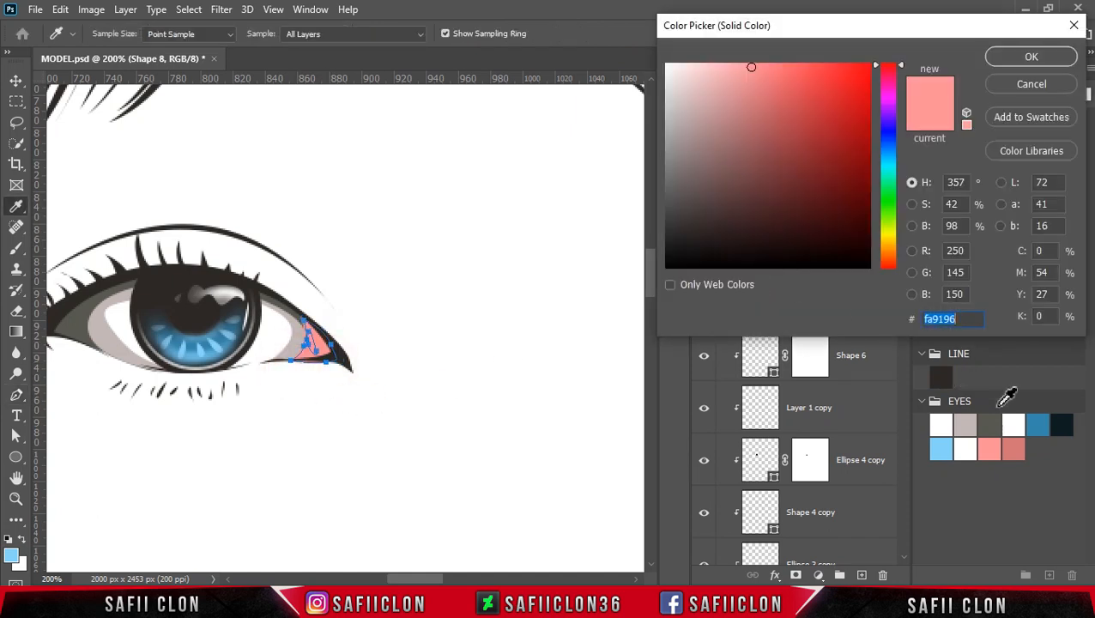
click(1014, 450)
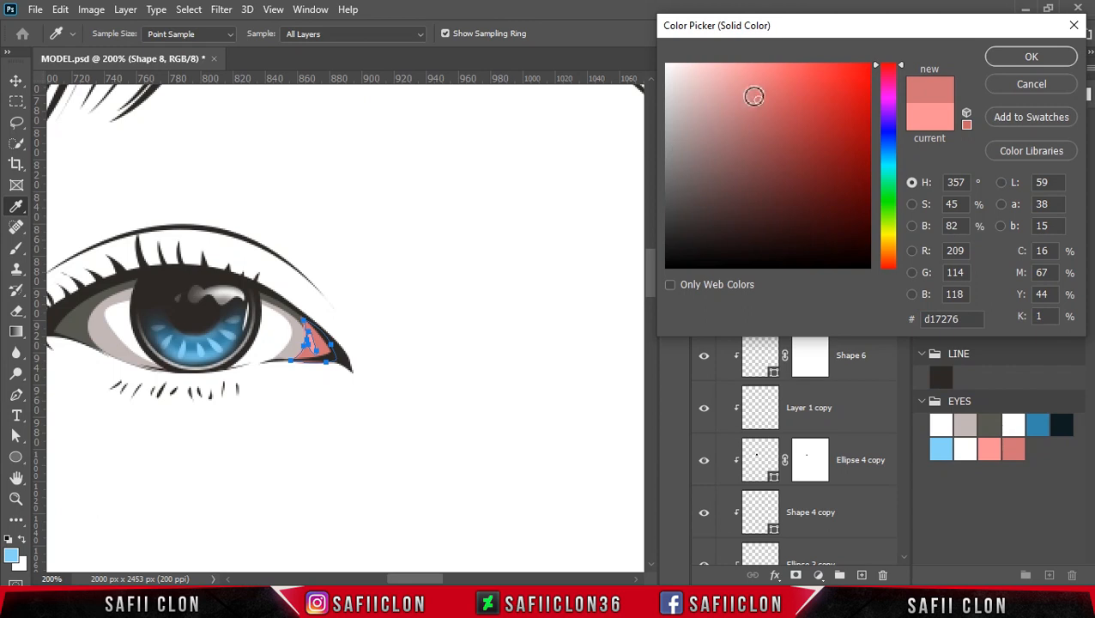
click(762, 106)
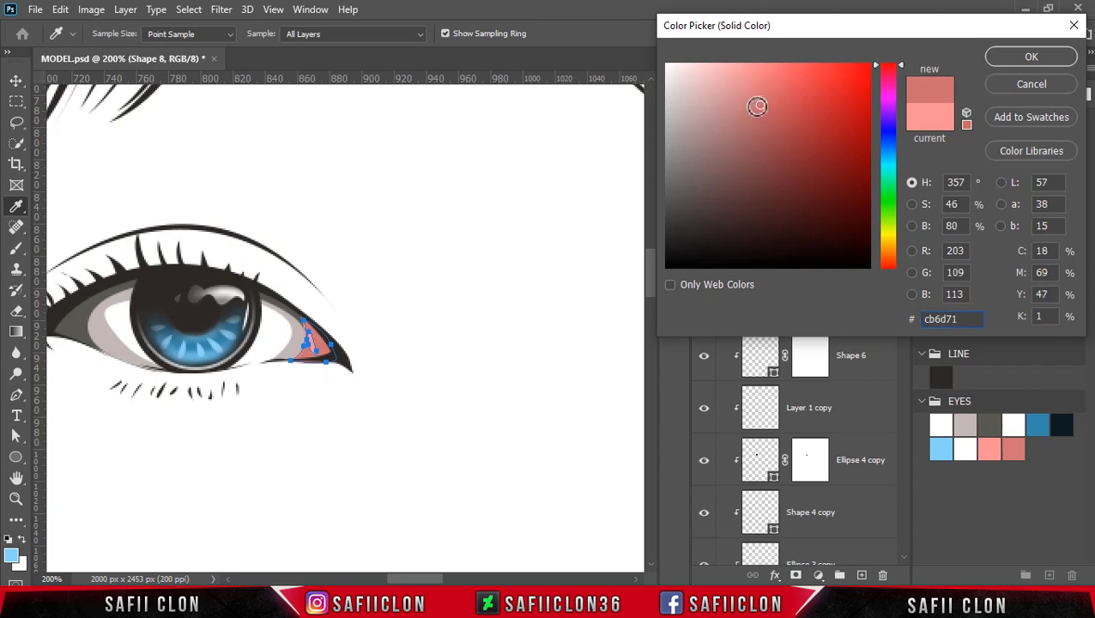
drag(761, 108, 777, 106)
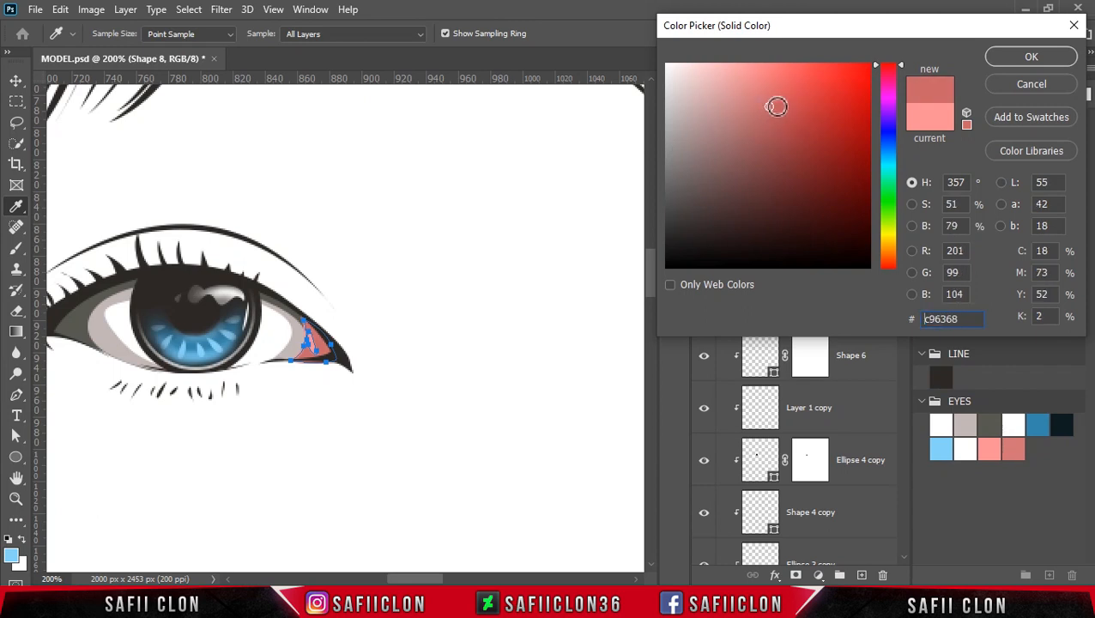
click(1033, 58)
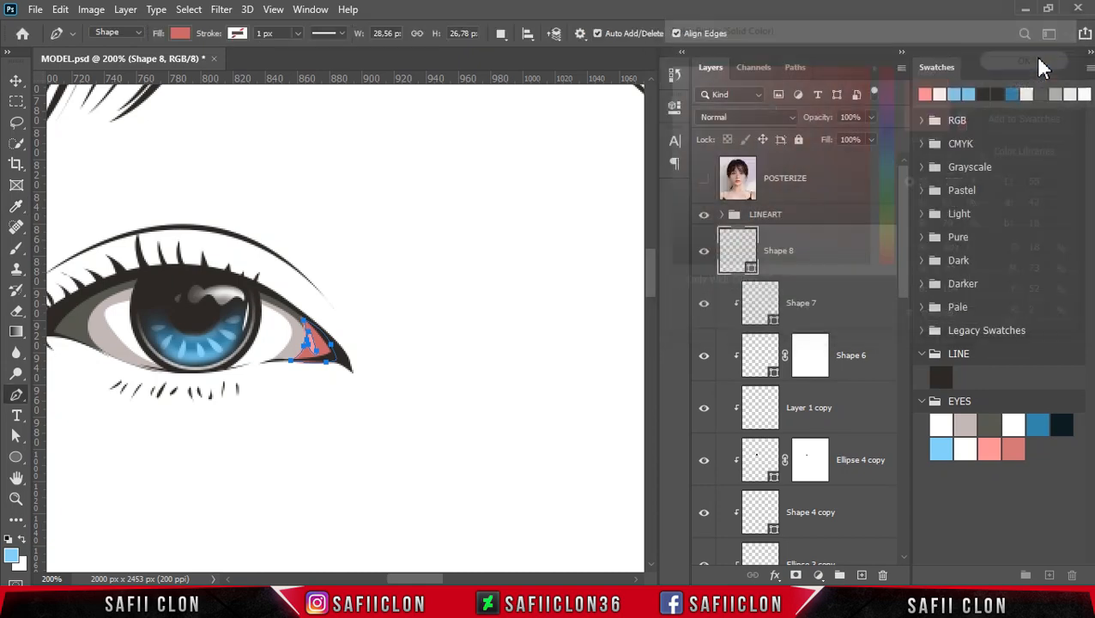
right_click(841, 246)
click(870, 310)
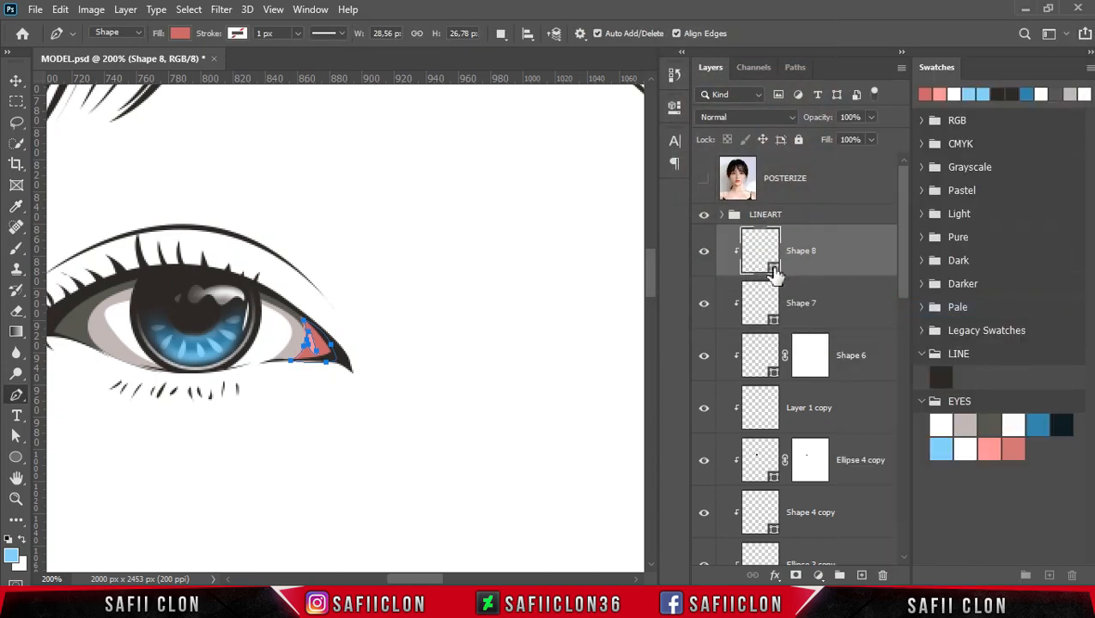
- With Combine Shapes set, draw matching red shading over the other eye's inner corner on the Shape 8 layer and deselect the path
click(503, 41)
click(521, 72)
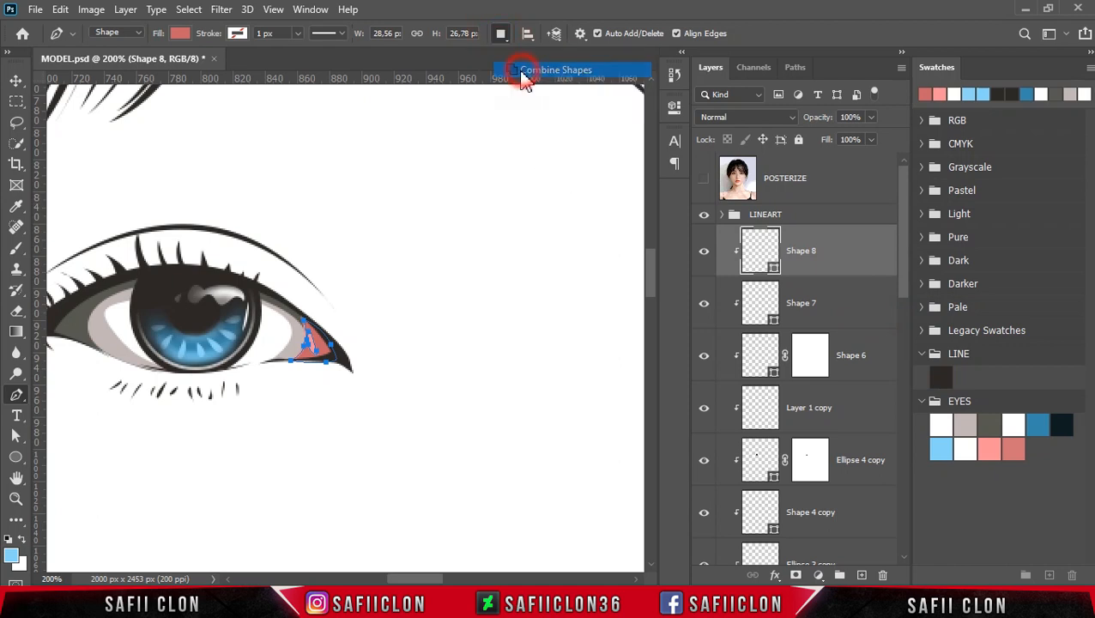
drag(431, 578, 455, 579)
click(481, 309)
click(466, 341)
drag(464, 326, 468, 321)
click(464, 345)
click(472, 344)
drag(485, 356, 415, 371)
drag(436, 303, 459, 294)
click(488, 271)
click(482, 309)
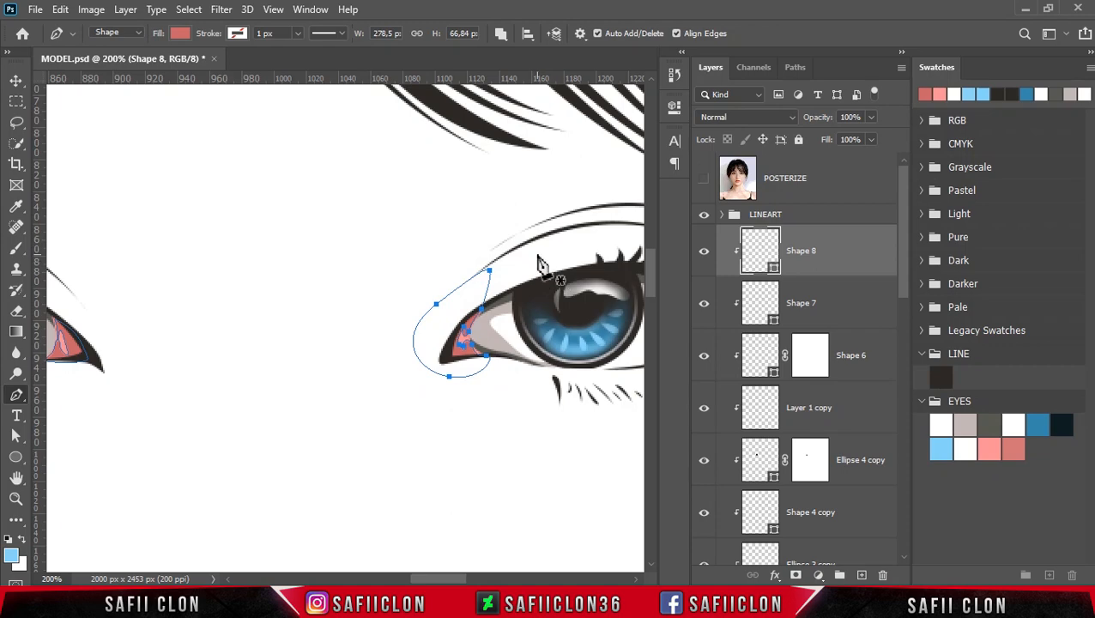
key(ctrl+minus)
key(ctrl+minus)
key(Return)
- Group all eye layers from Shape 8 down to Shape 1 into a new group named EYES
key(ctrl+minus)
key(ctrl+minus)
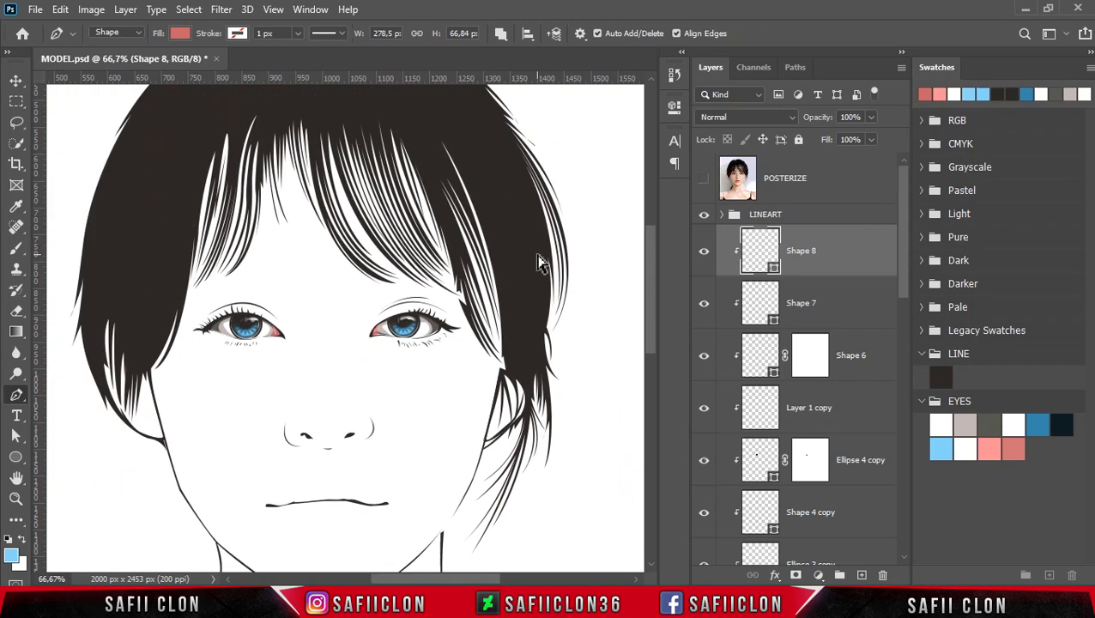
key(ctrl+plus)
key(ctrl+plus)
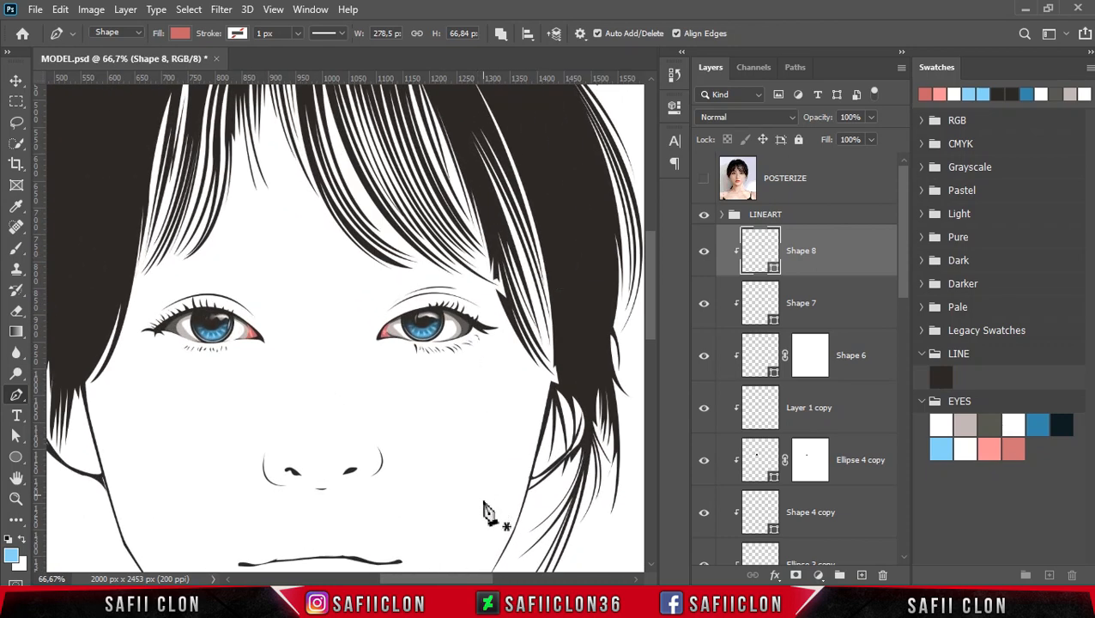
drag(470, 577, 454, 579)
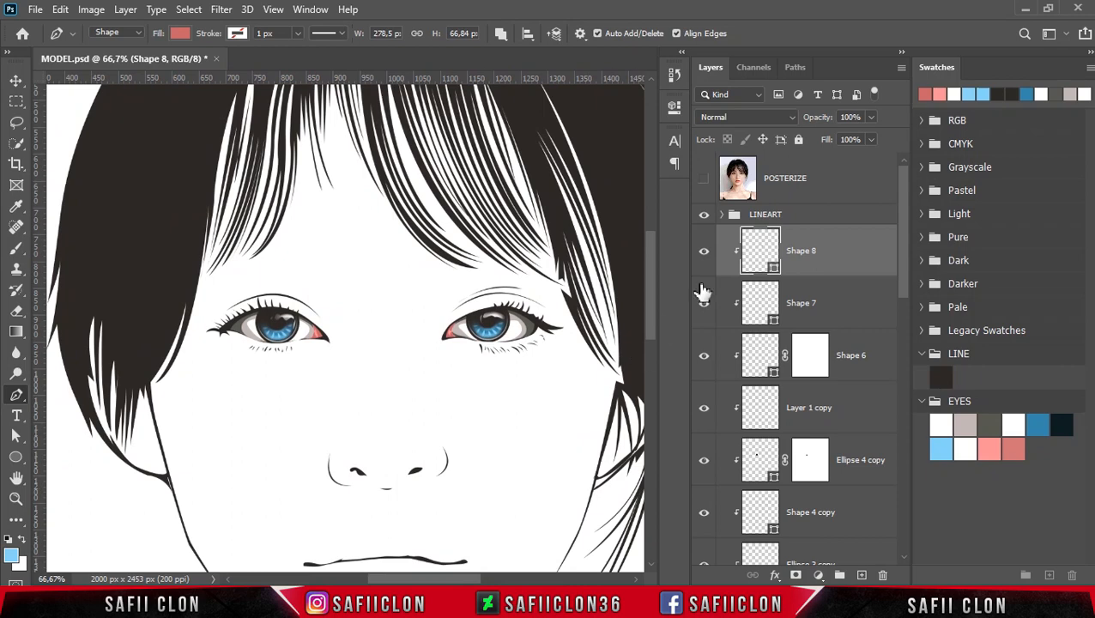
drag(903, 258, 897, 497)
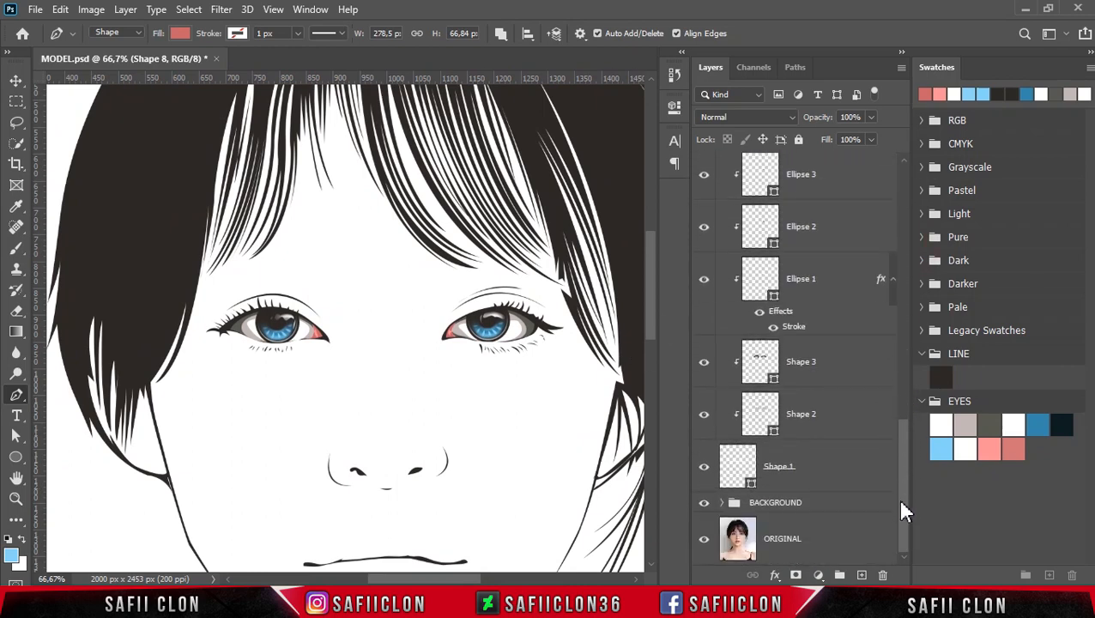
shift+click(839, 473)
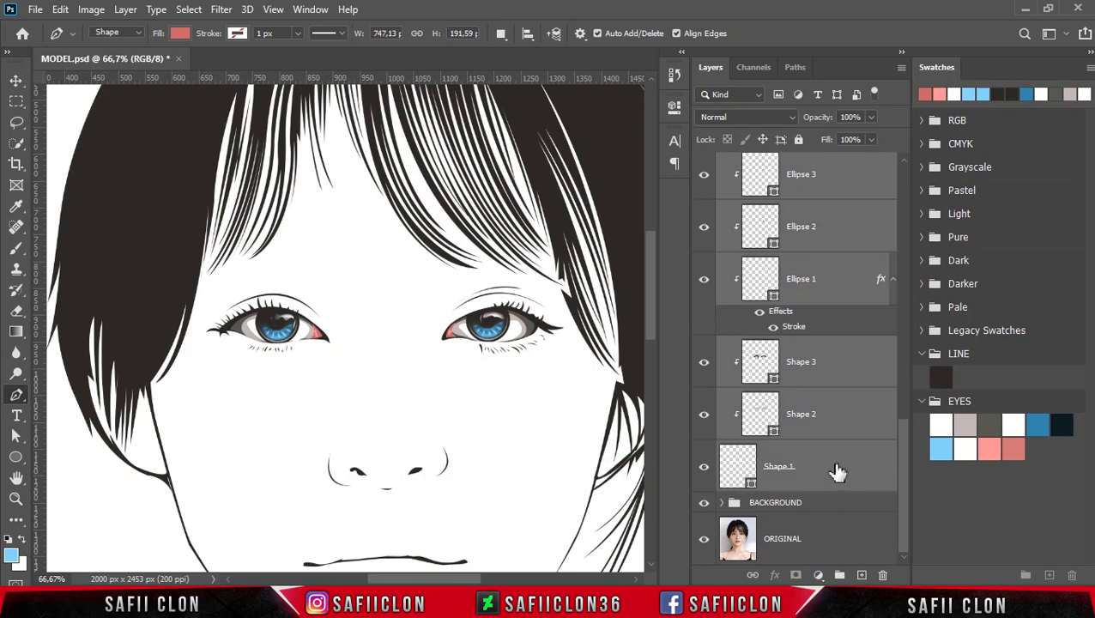
right_click(838, 473)
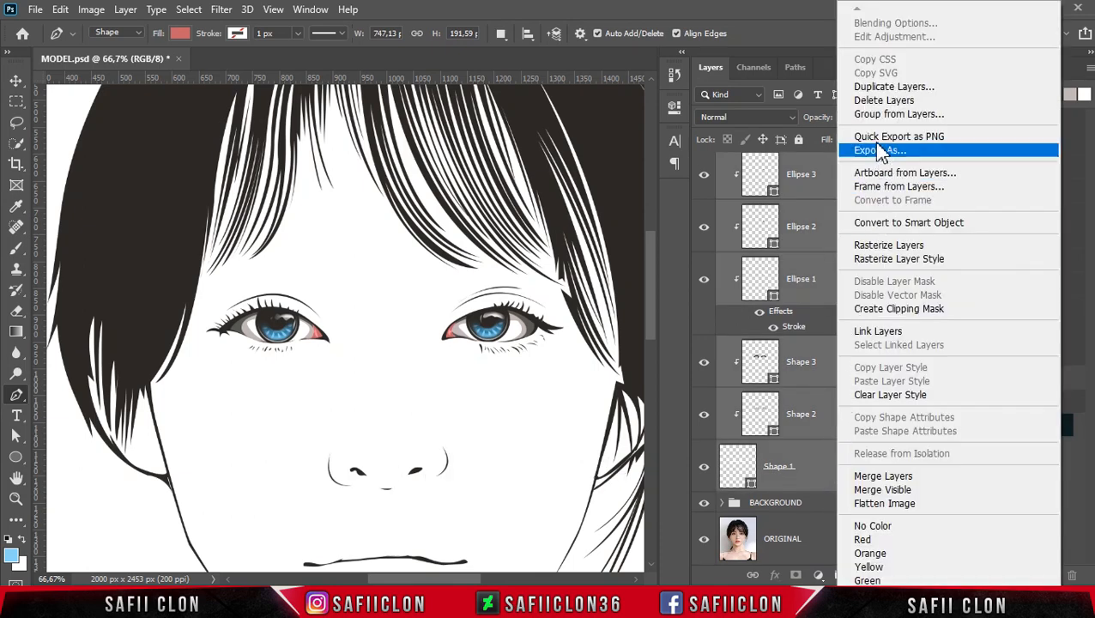
click(873, 115)
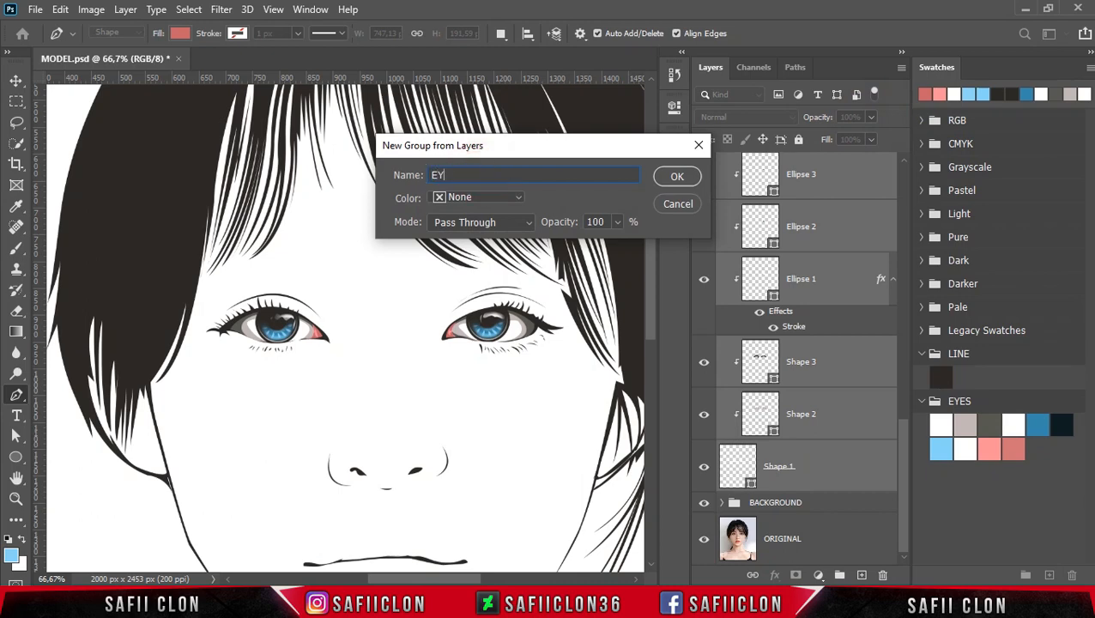
click(676, 180)
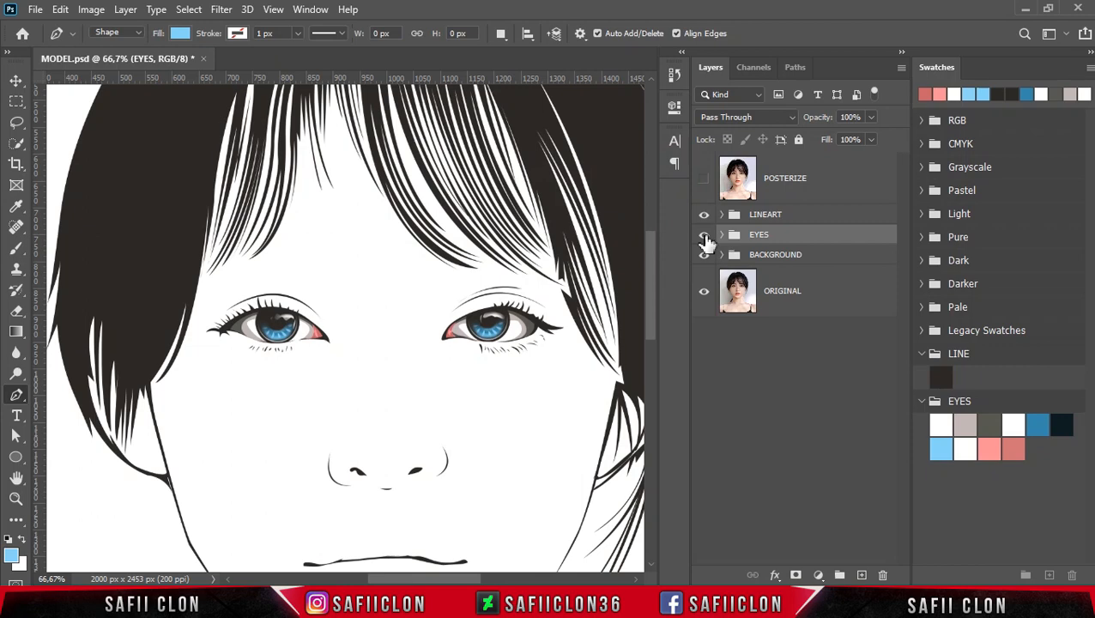
- Toggle the EYES group's visibility to check its contents, leave it shown, and save the document
click(704, 237)
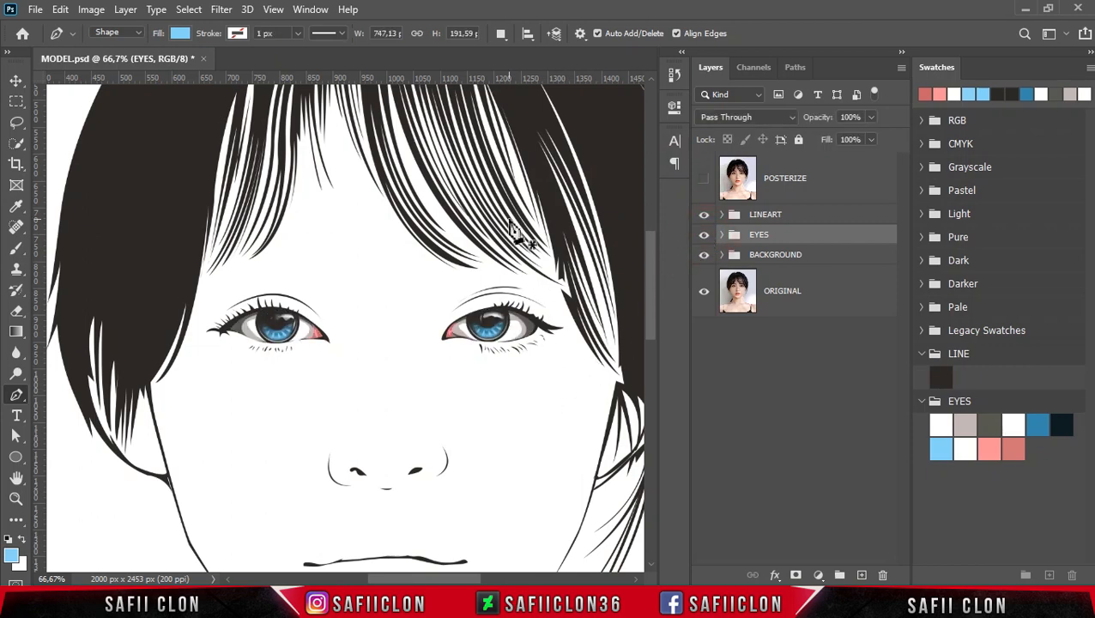
key(ctrl+minus)
key(ctrl+minus)
key(ctrl+plus)
click(36, 9)
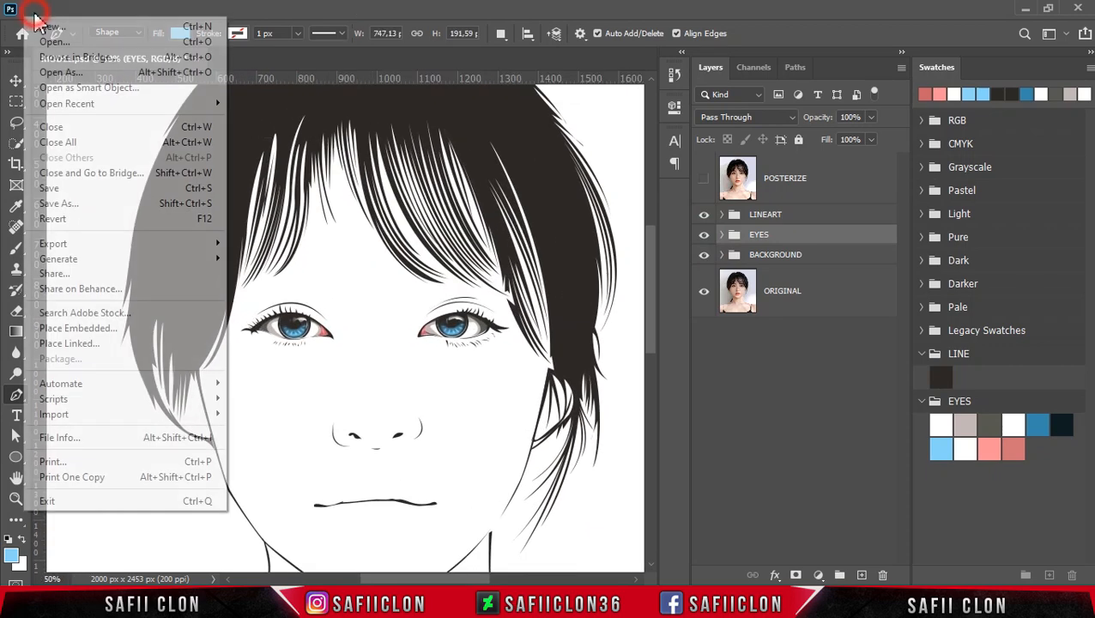
click(68, 188)
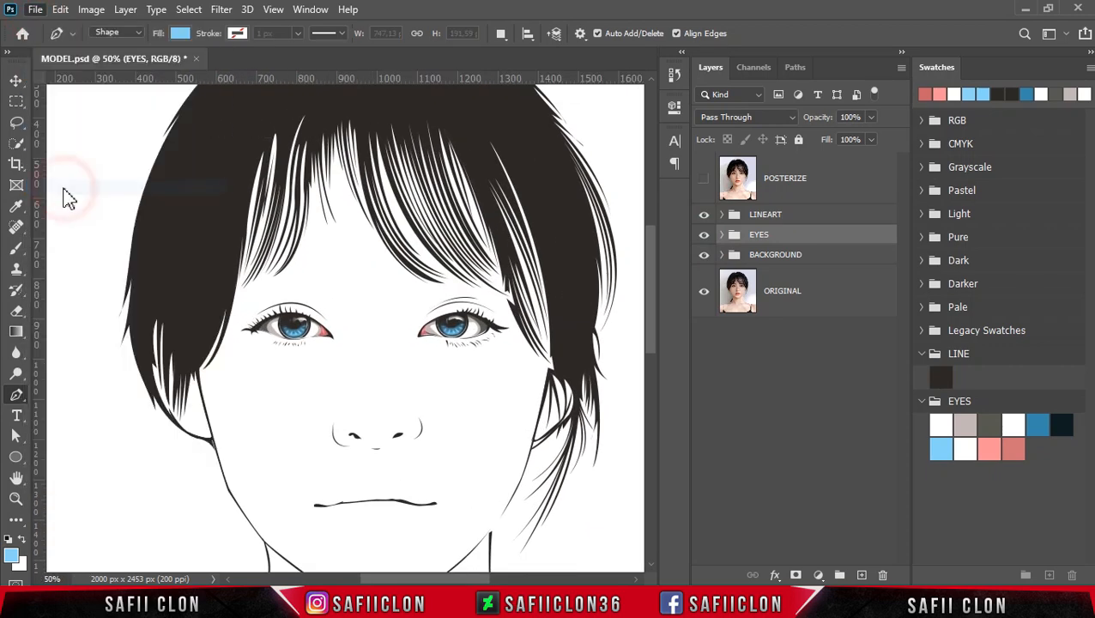